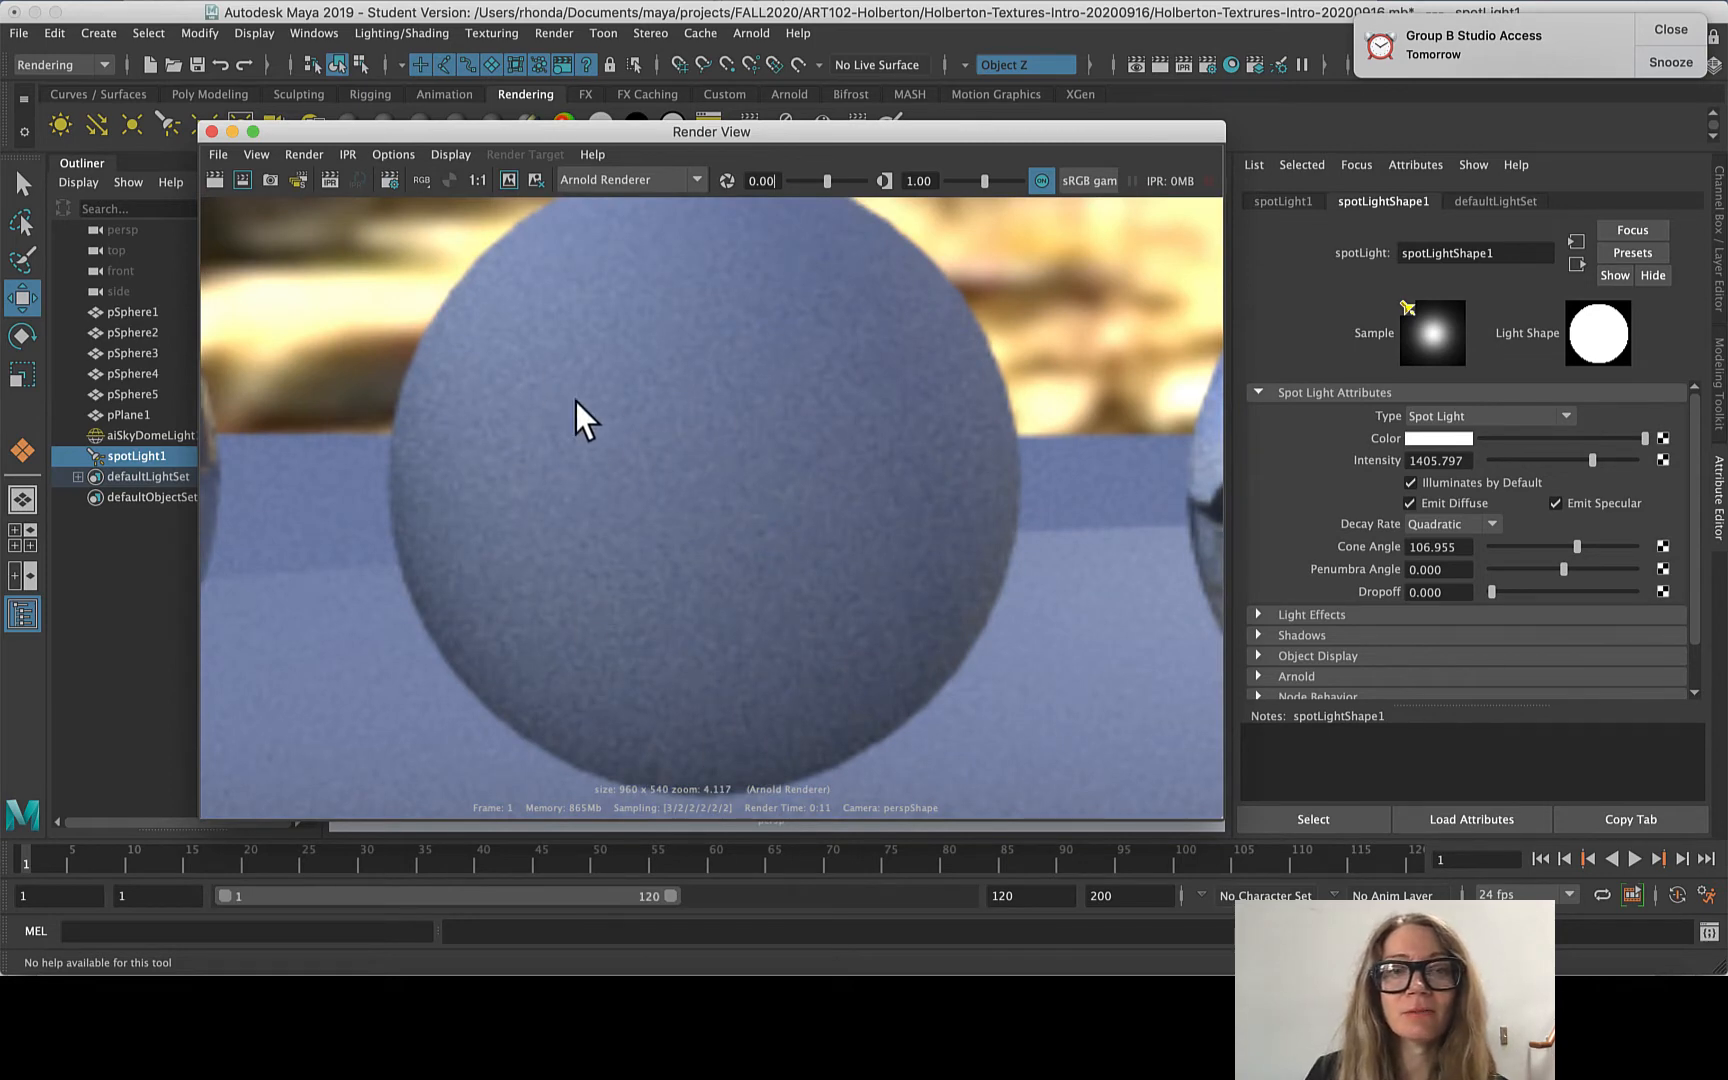
# - Examine the rendered spheres up close for noise, reflections and transparency at the default sampling
pyautogui.scroll(-5, 822, 579)
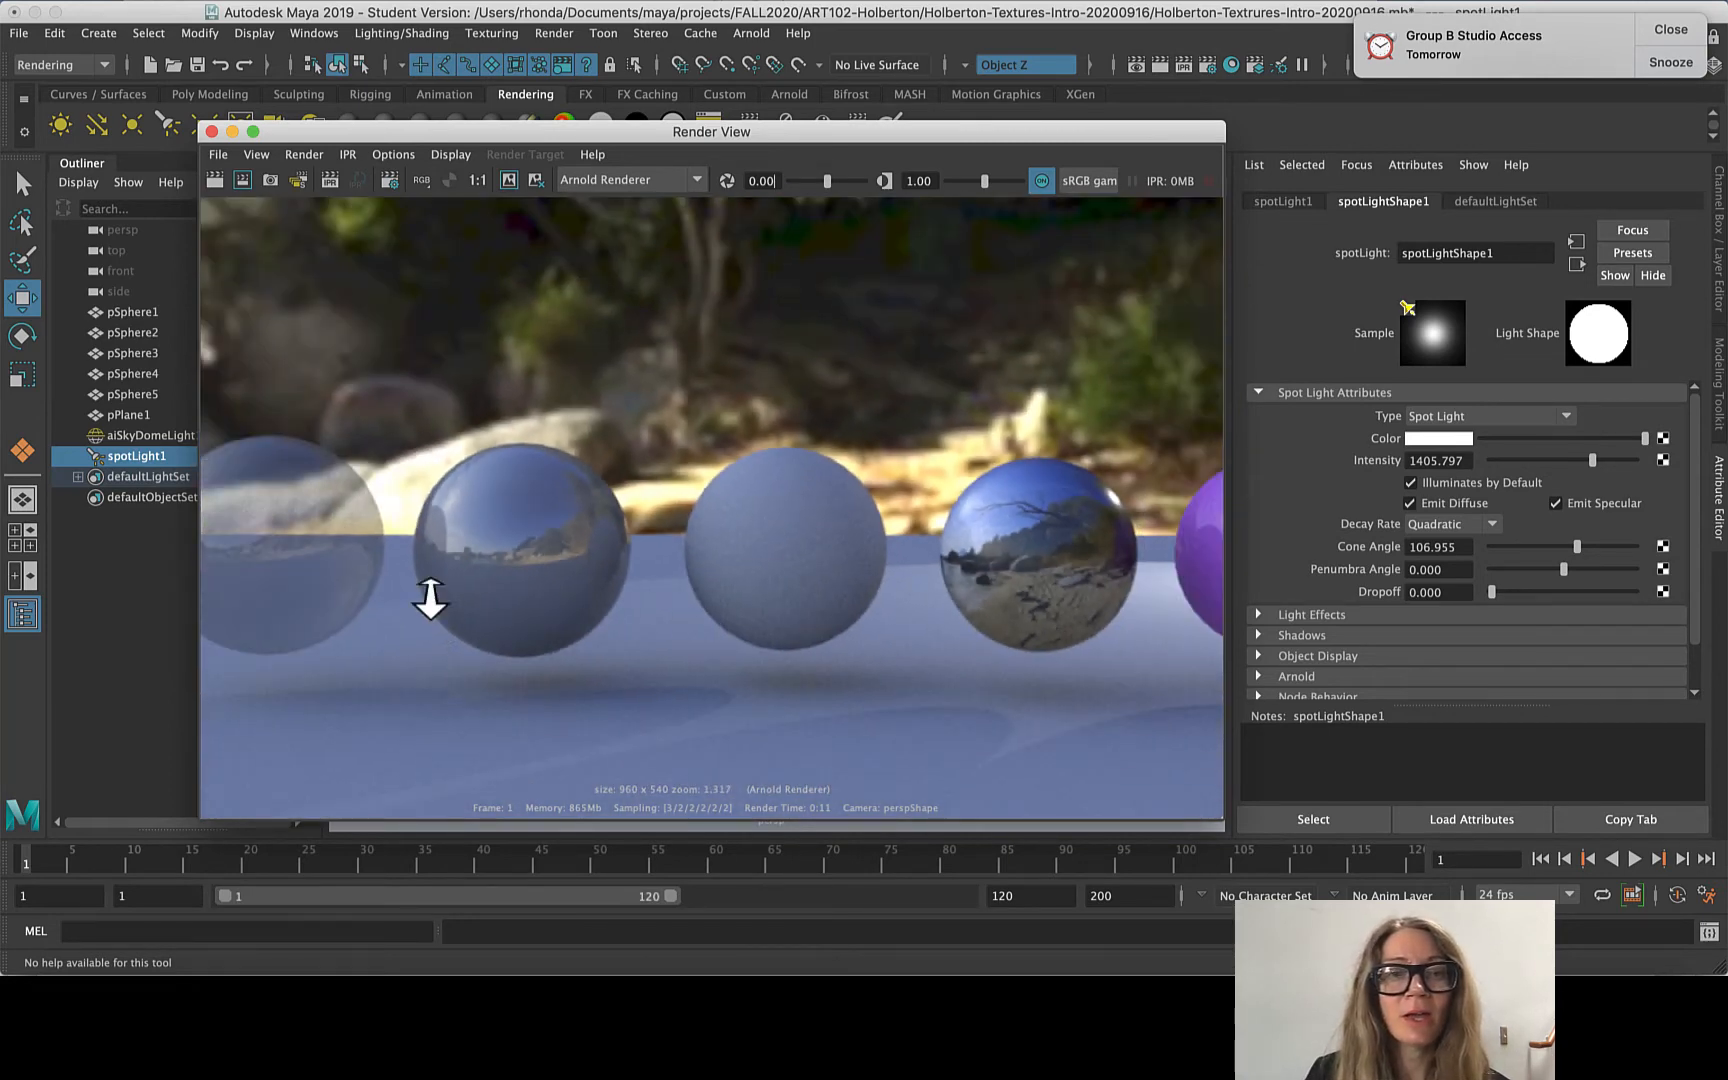
pyautogui.scroll(5, 424, 598)
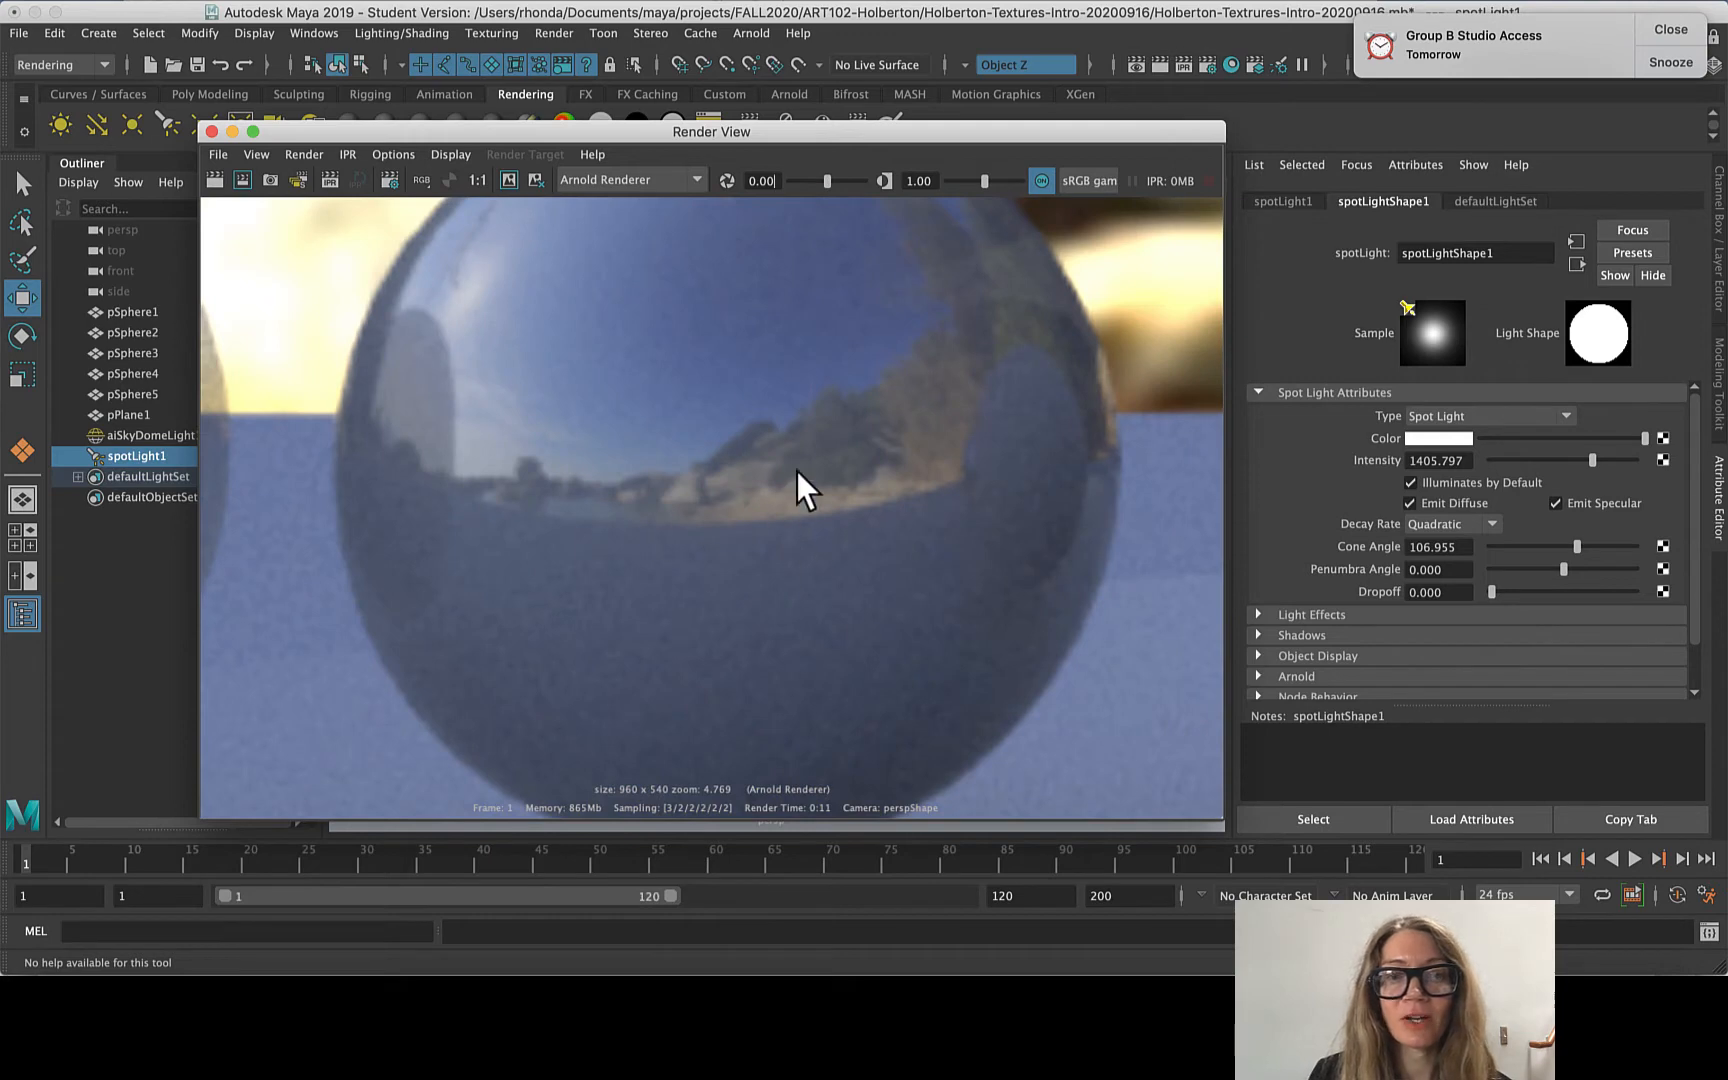
pyautogui.scroll(-4, 790, 495)
pyautogui.scroll(4, 551, 432)
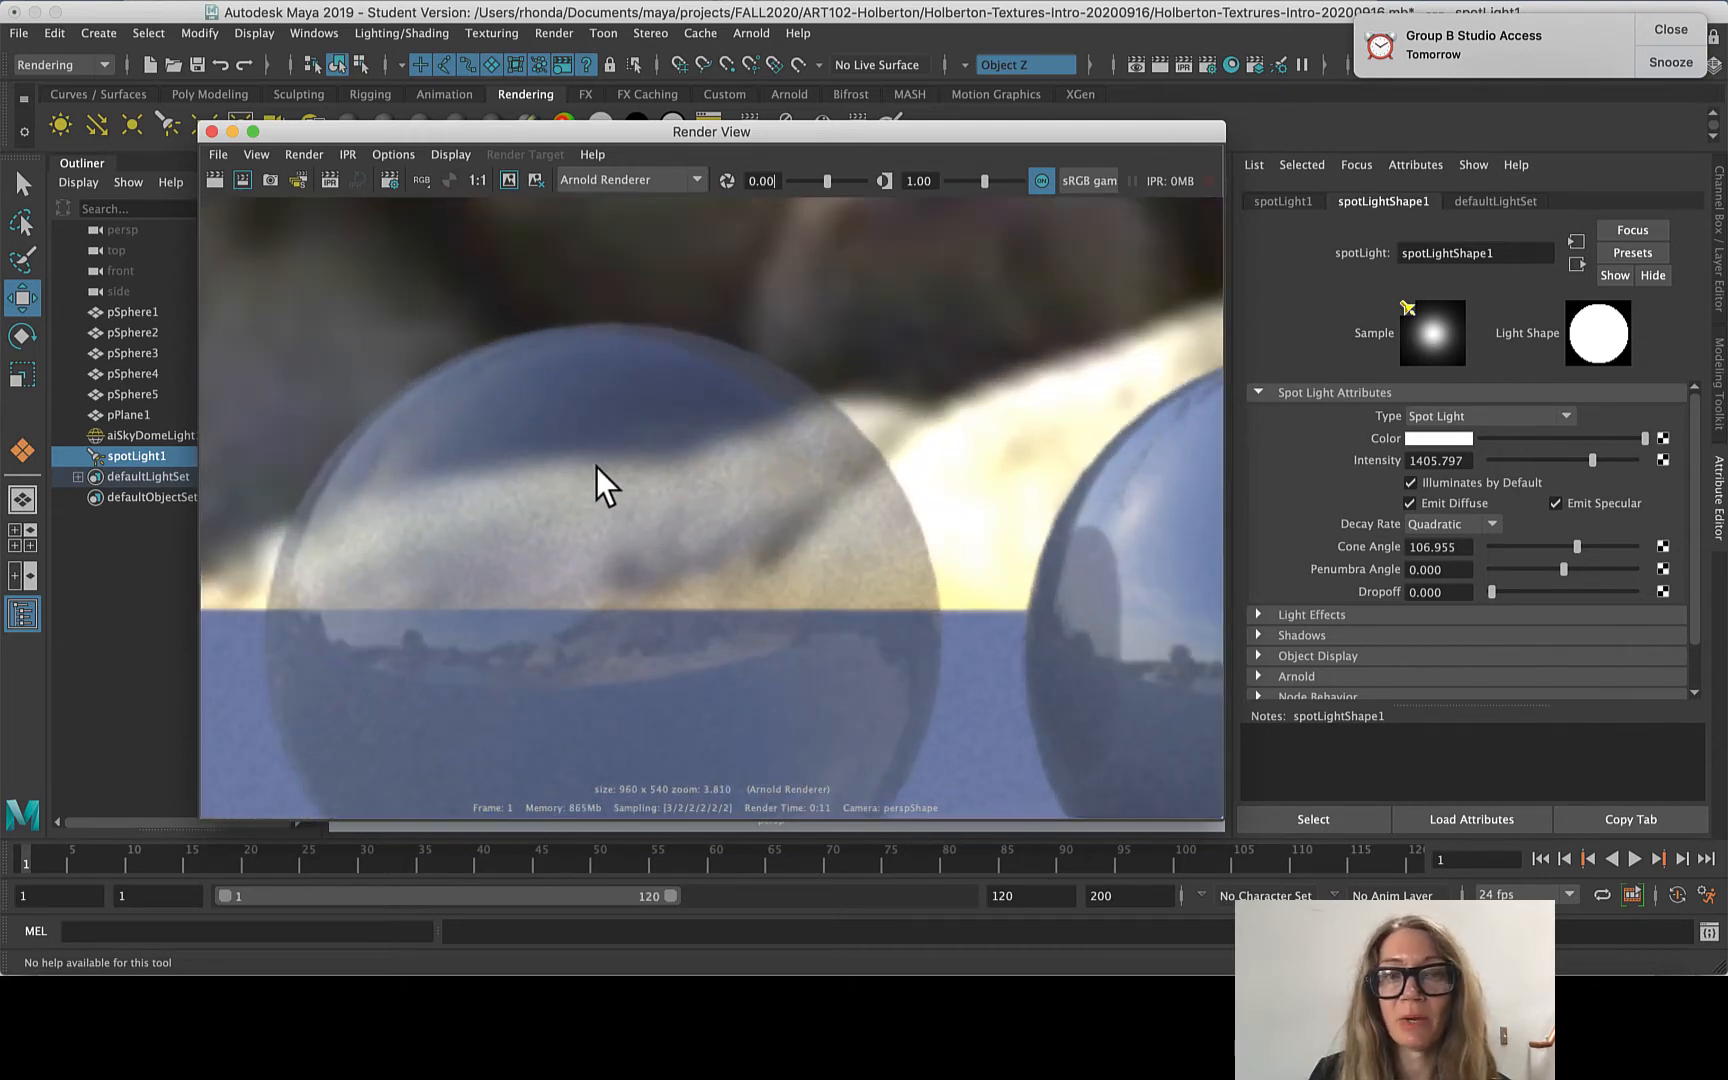
pyautogui.scroll(-6, 663, 530)
pyautogui.scroll(2, 1038, 560)
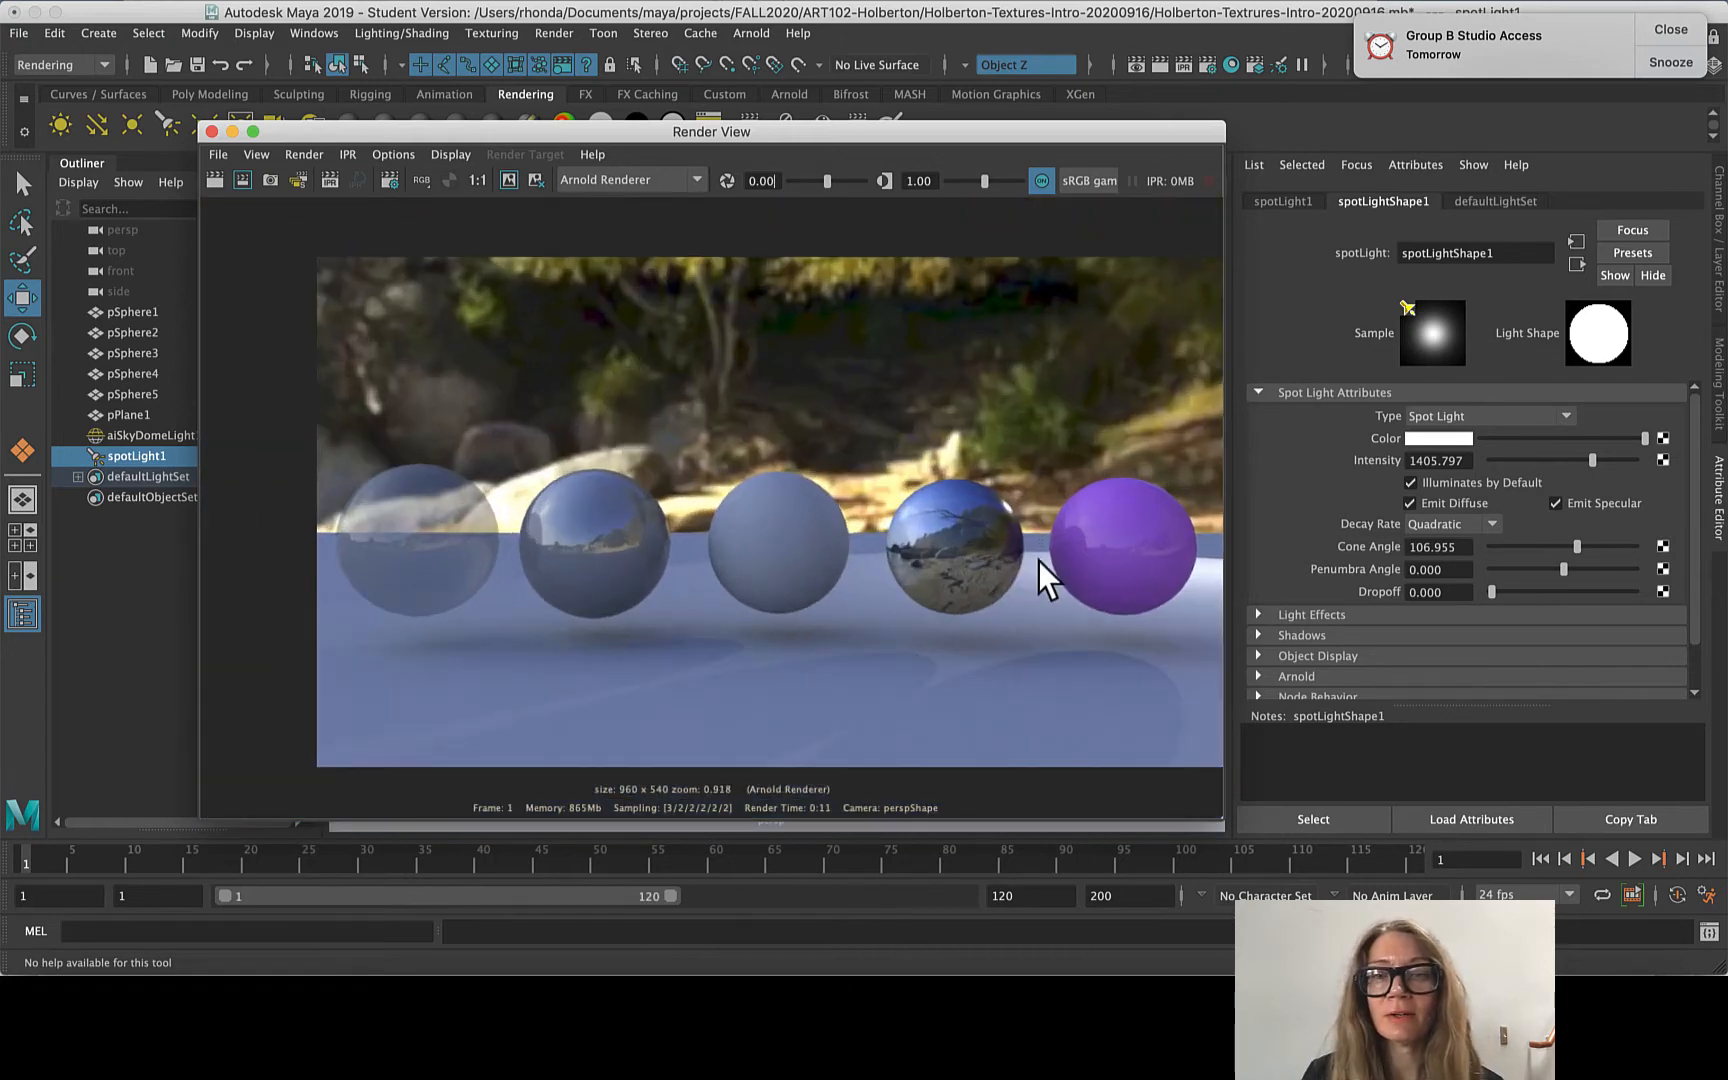
pyautogui.scroll(-1, 1038, 560)
pyautogui.scroll(2, 1118, 475)
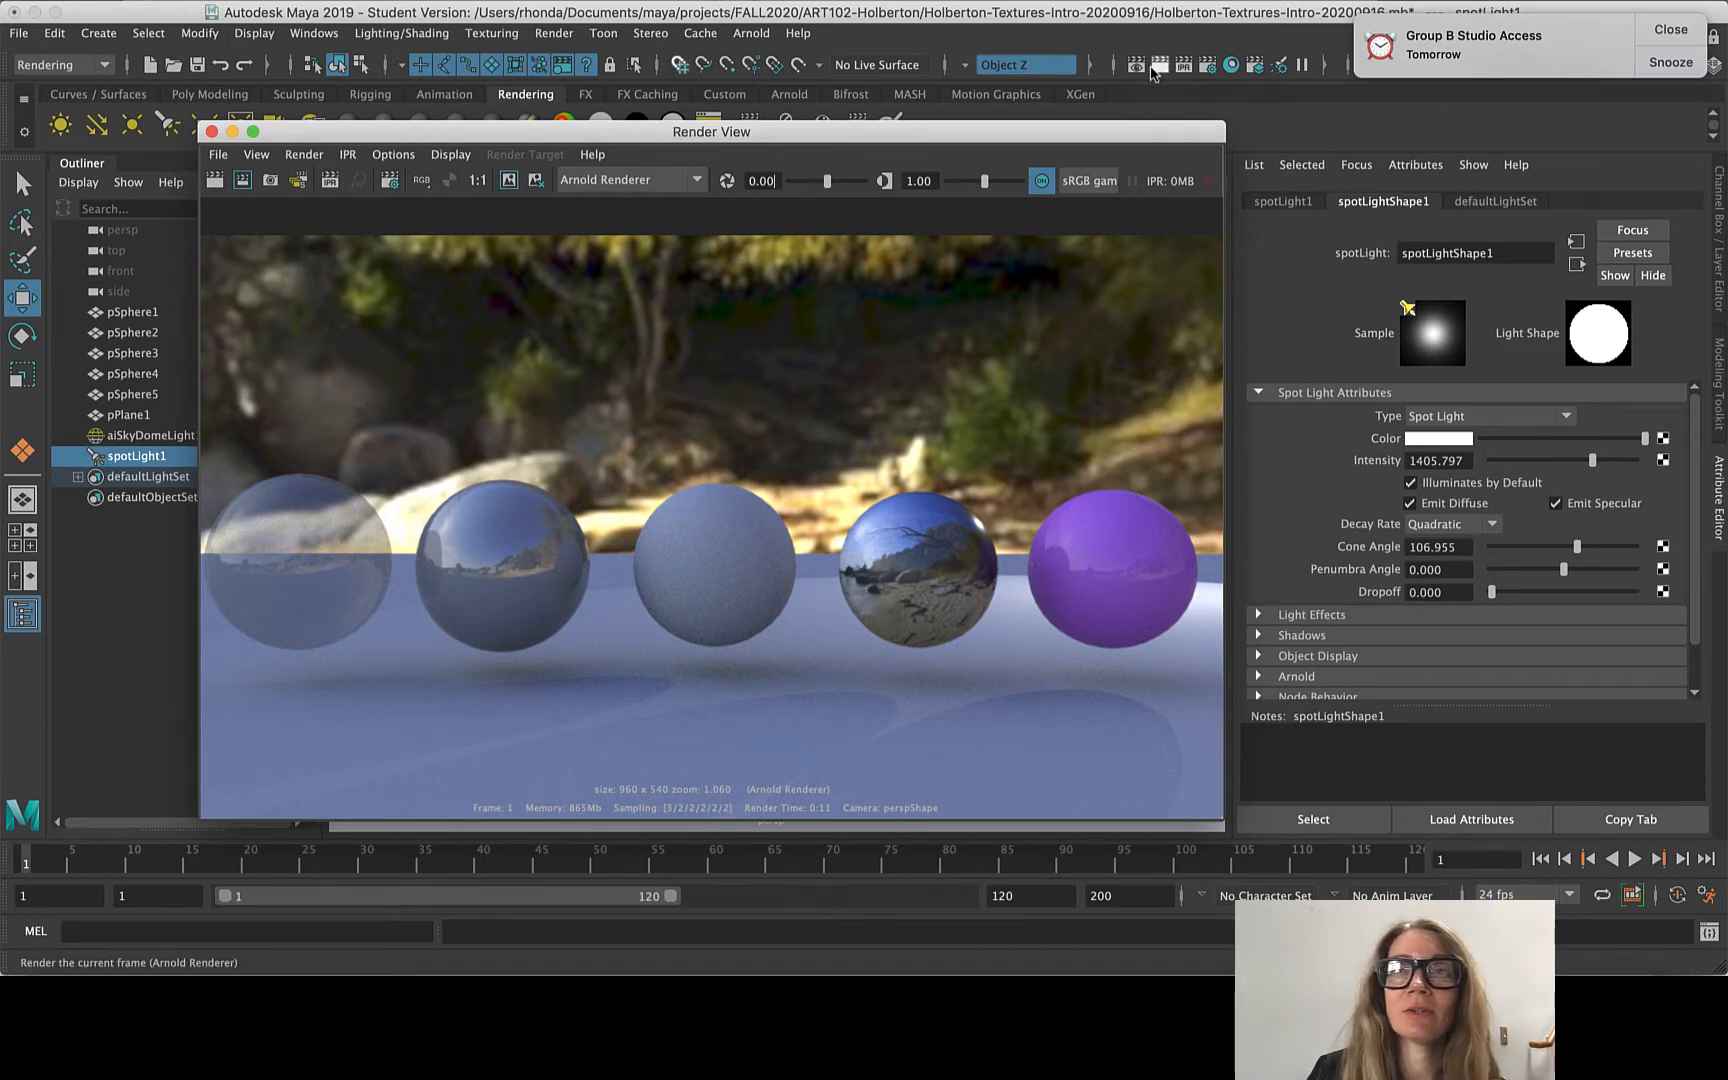
# - Save the rendered image as a JPEG named texture-intro-rentertest-default-sampels in the project's images folder
pyautogui.click(217, 154)
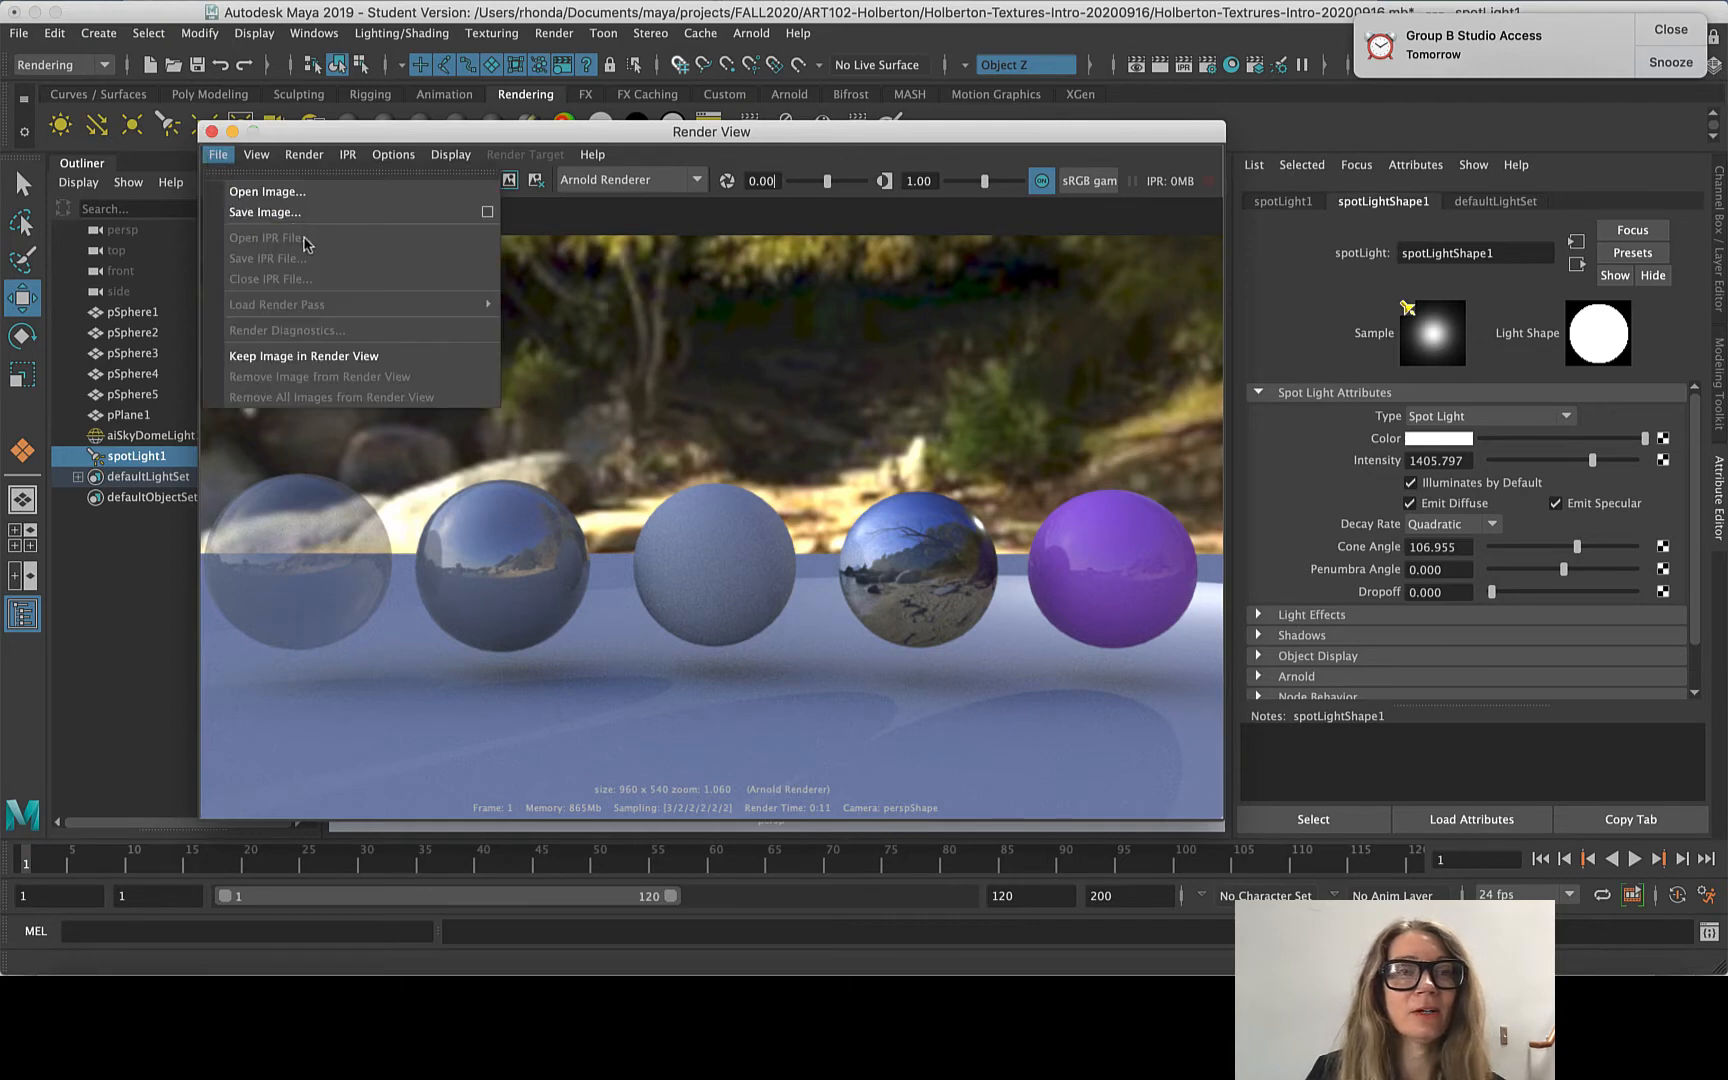
pyautogui.click(283, 213)
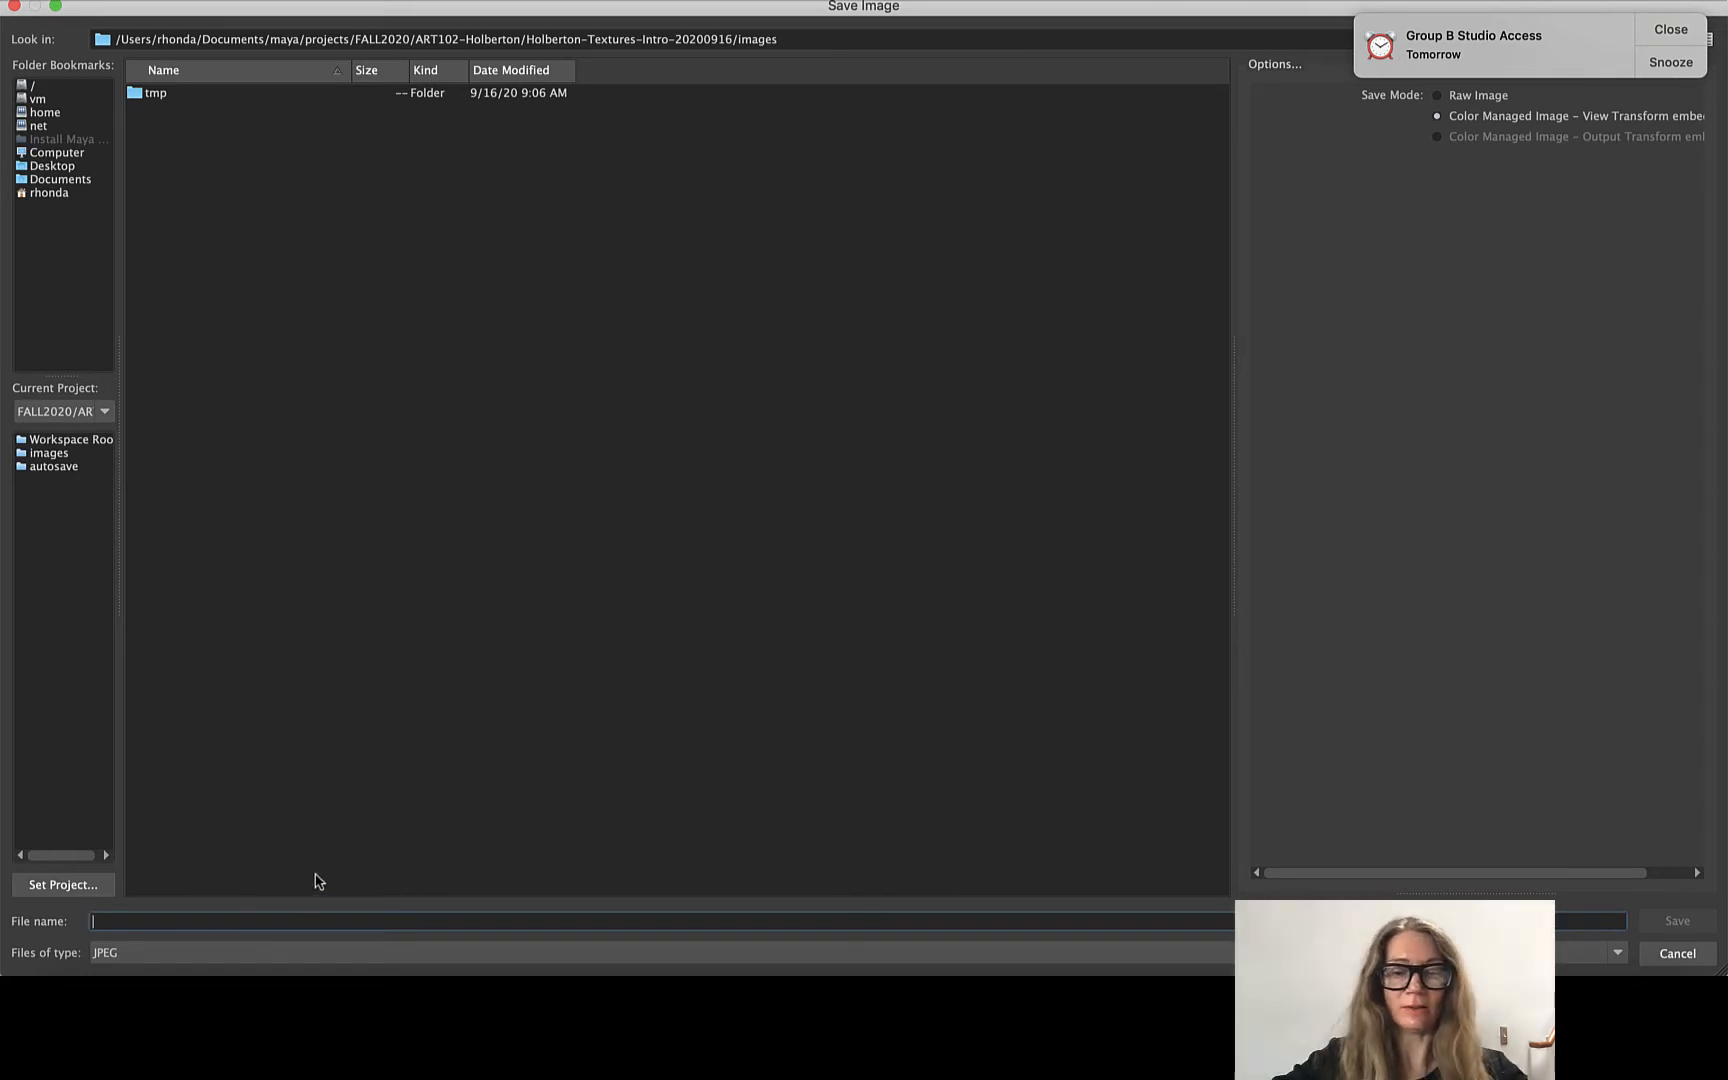
pyautogui.write('ren')
pyautogui.press('BackSpace')
pyautogui.press('BackSpace')
pyautogui.press('BackSpace')
pyautogui.write('te')
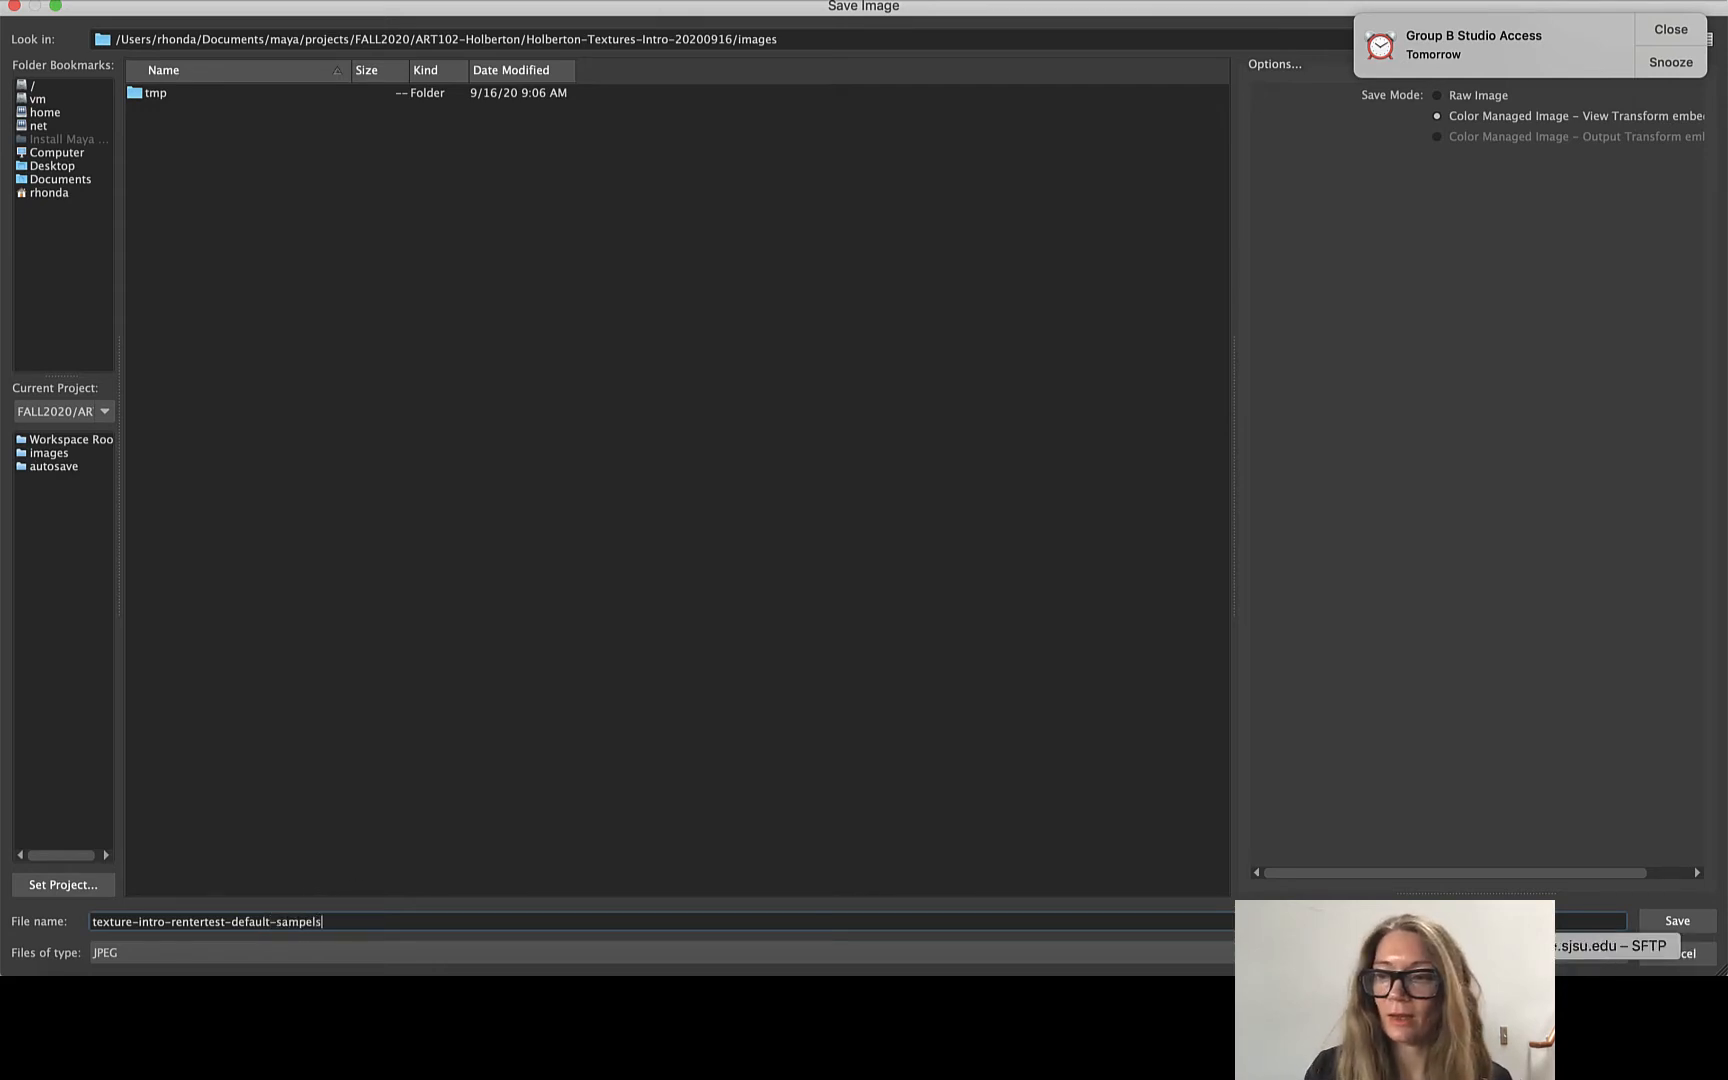
pyautogui.click(1677, 920)
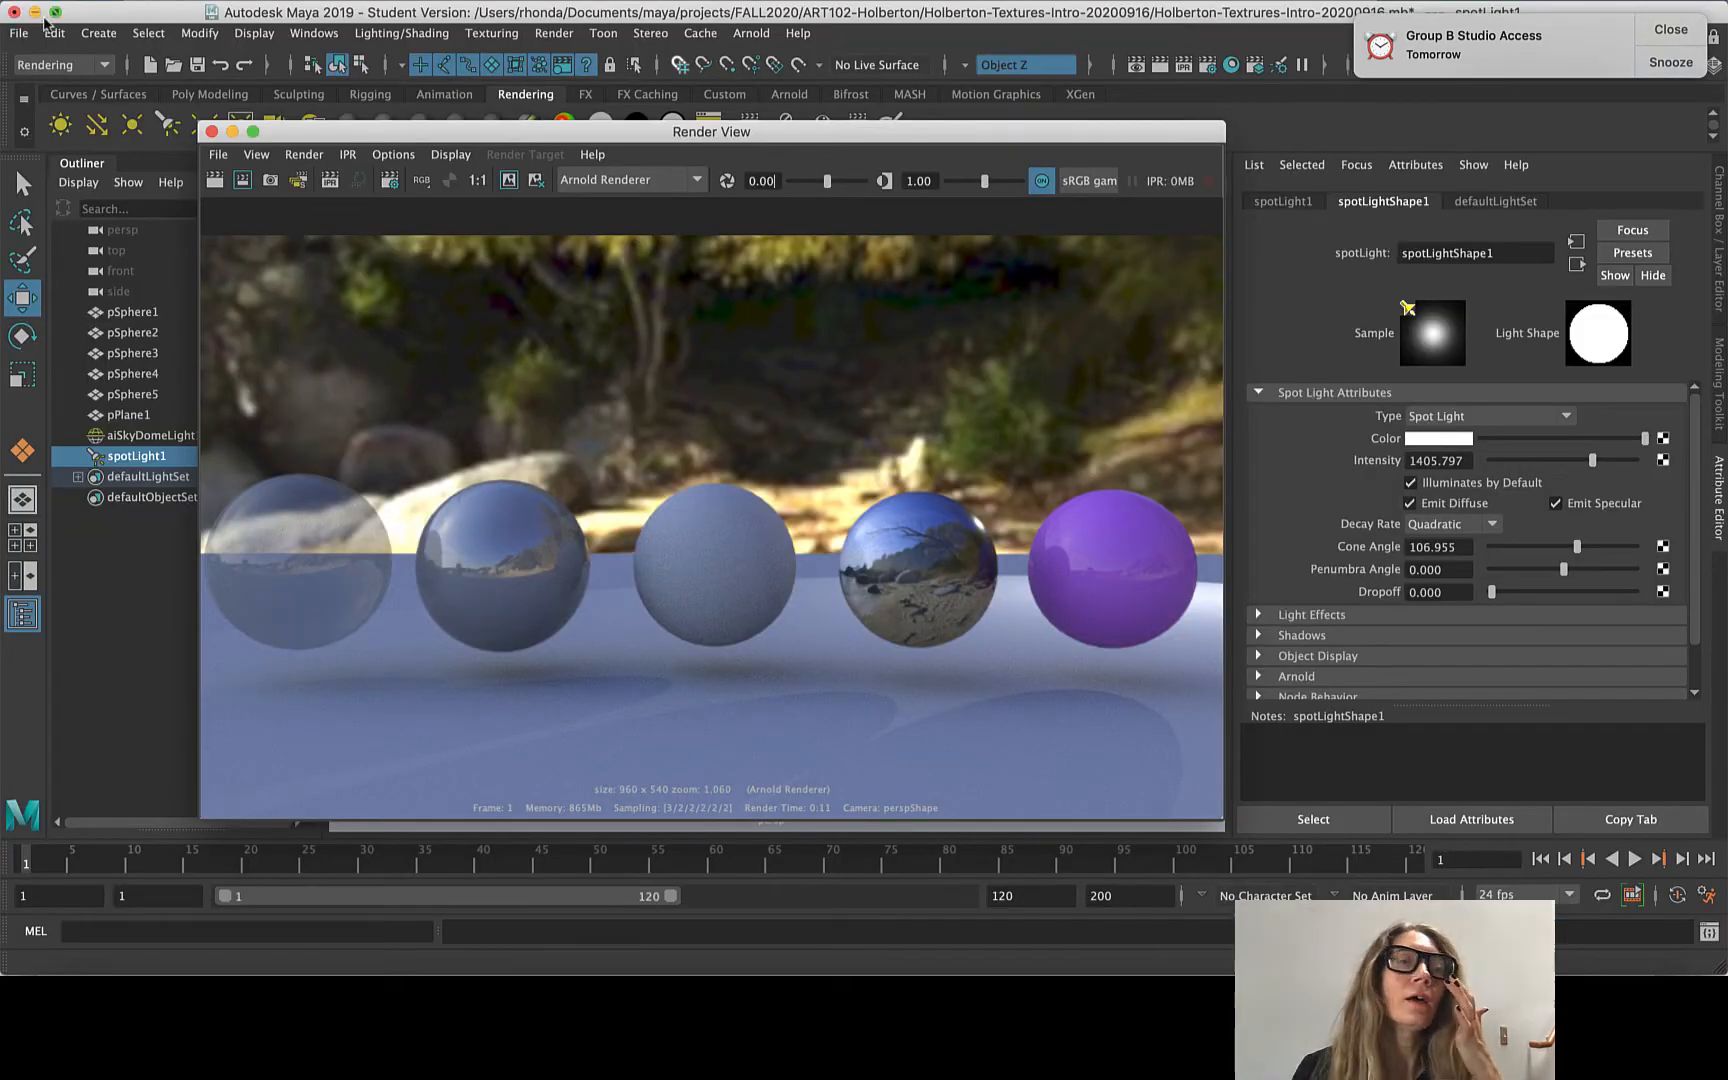
# - Switch to Finder and browse from Documents into the maya folder's projects directory
pyautogui.click(143, 1010)
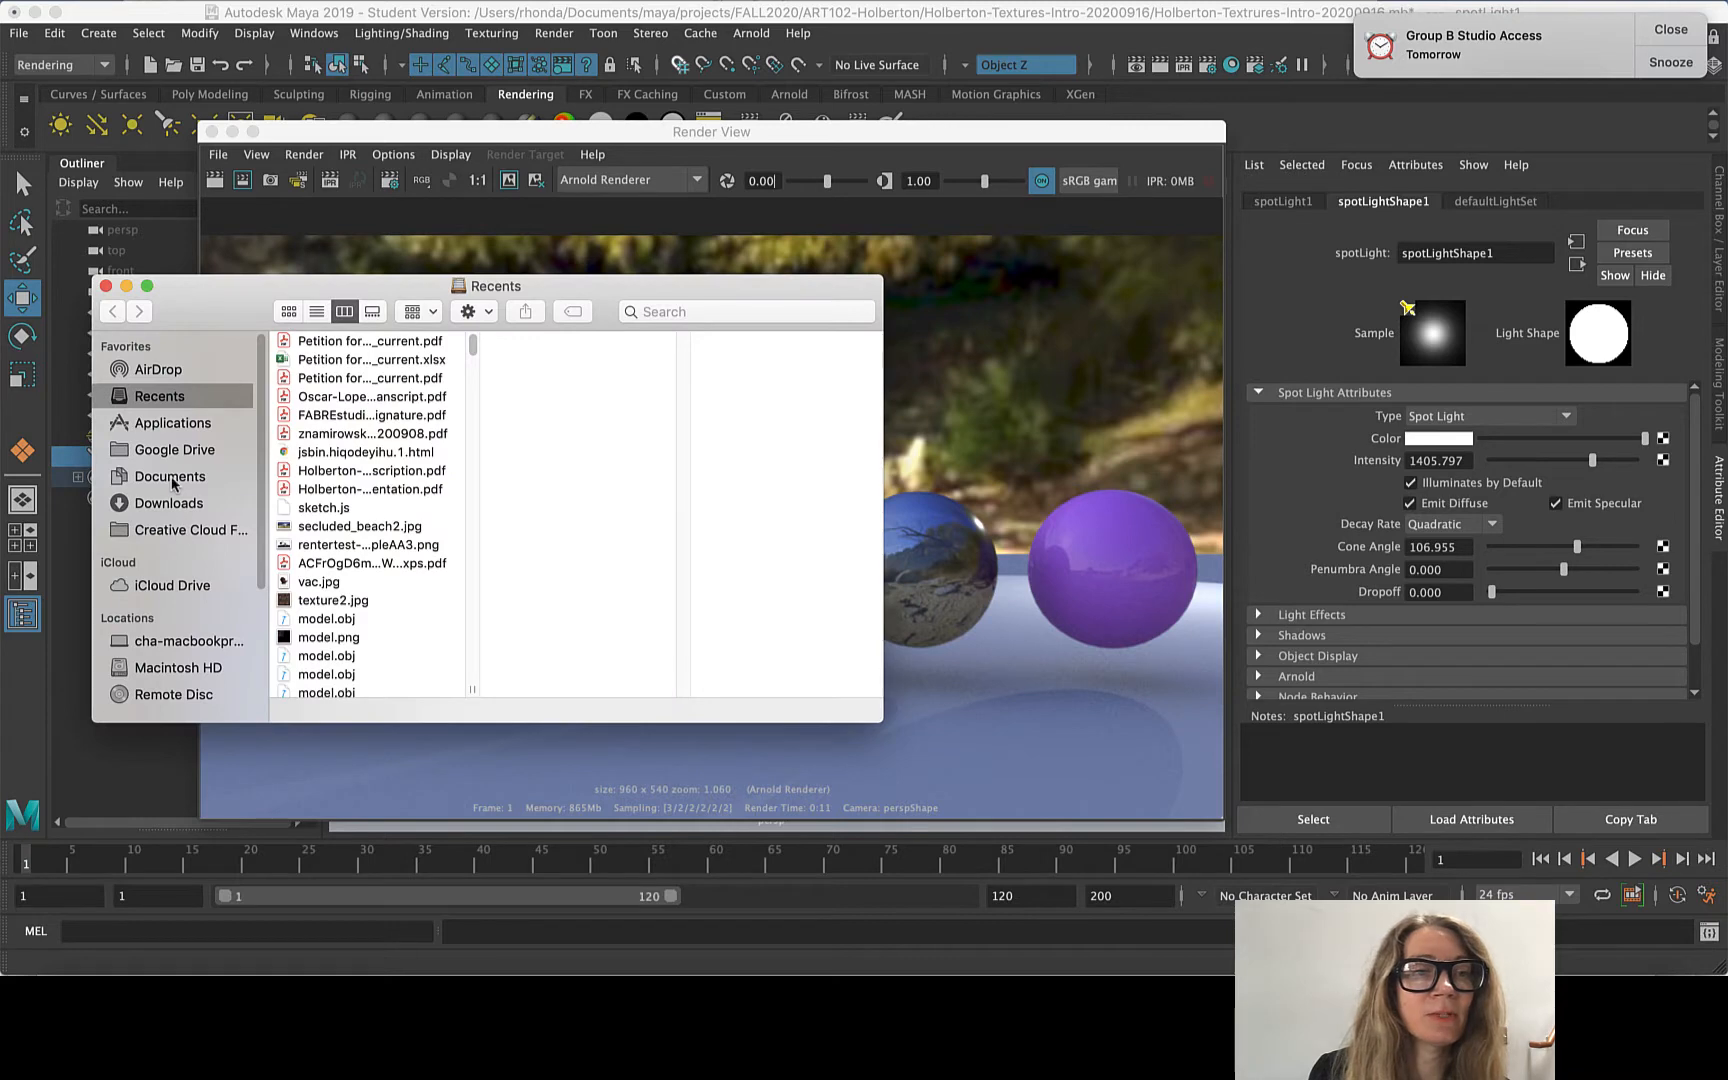
pyautogui.click(170, 477)
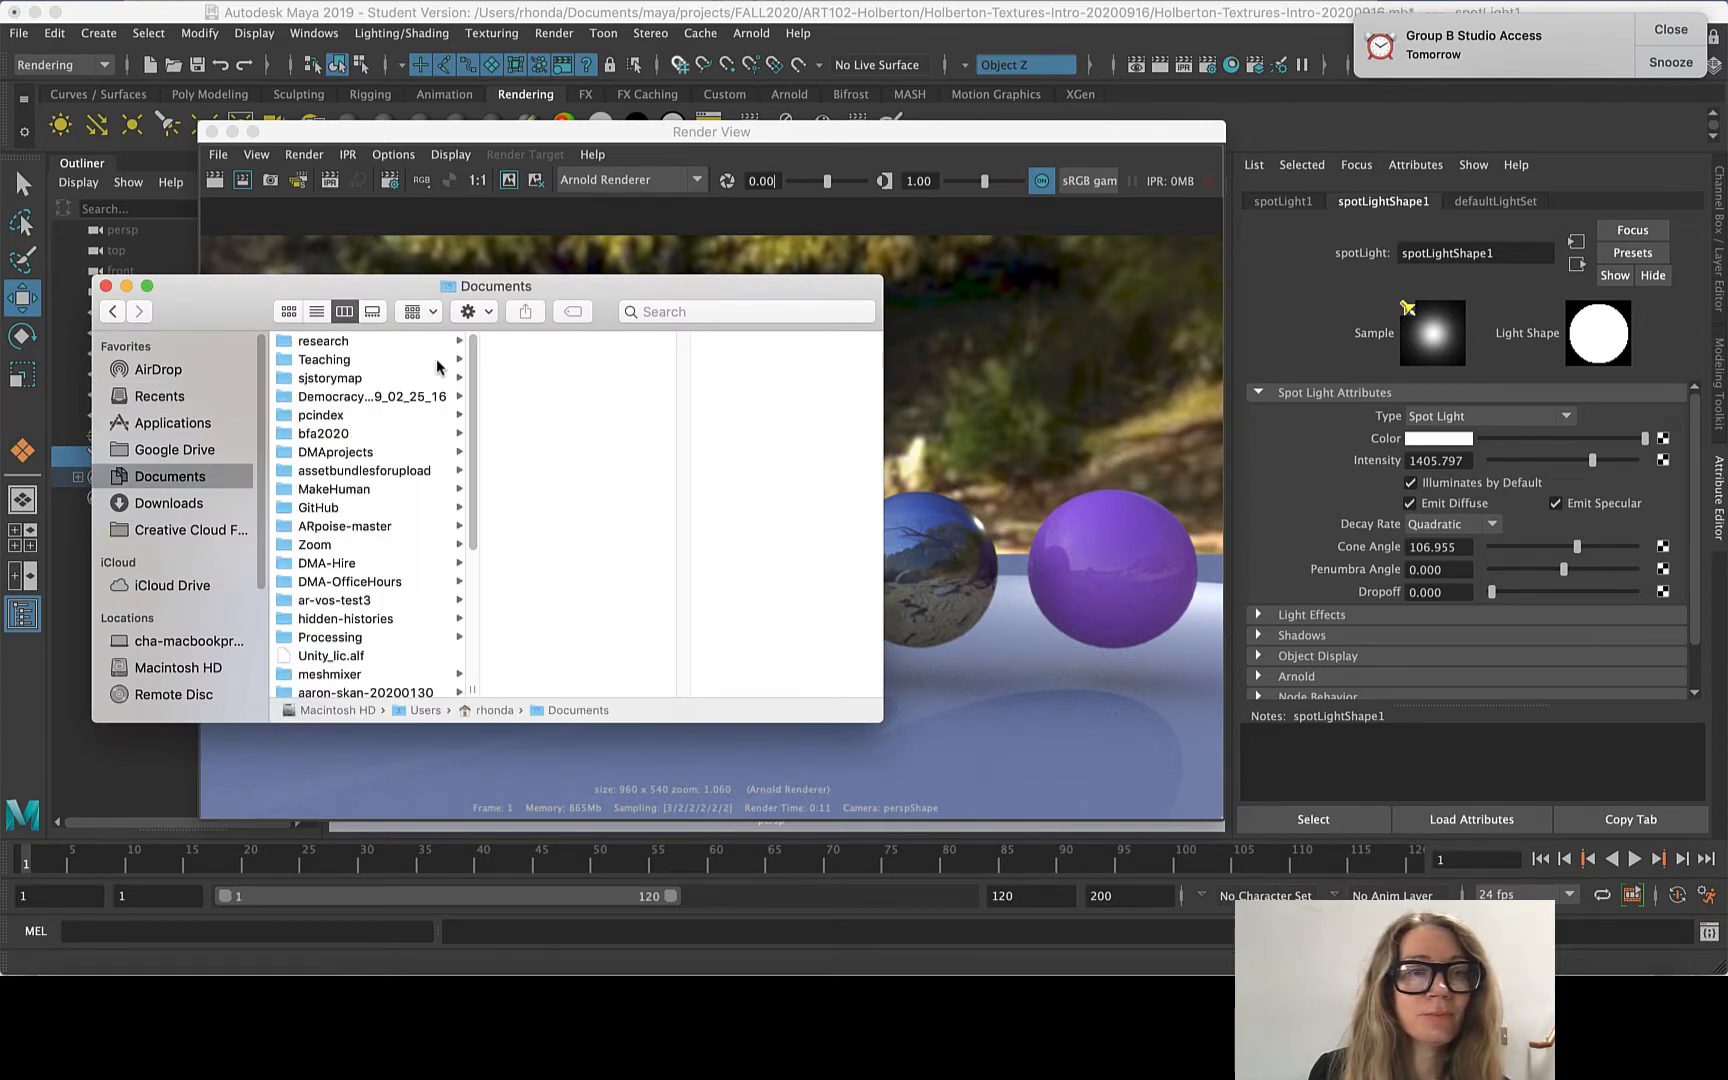
pyautogui.rightClick(369, 352)
pyautogui.click(468, 312)
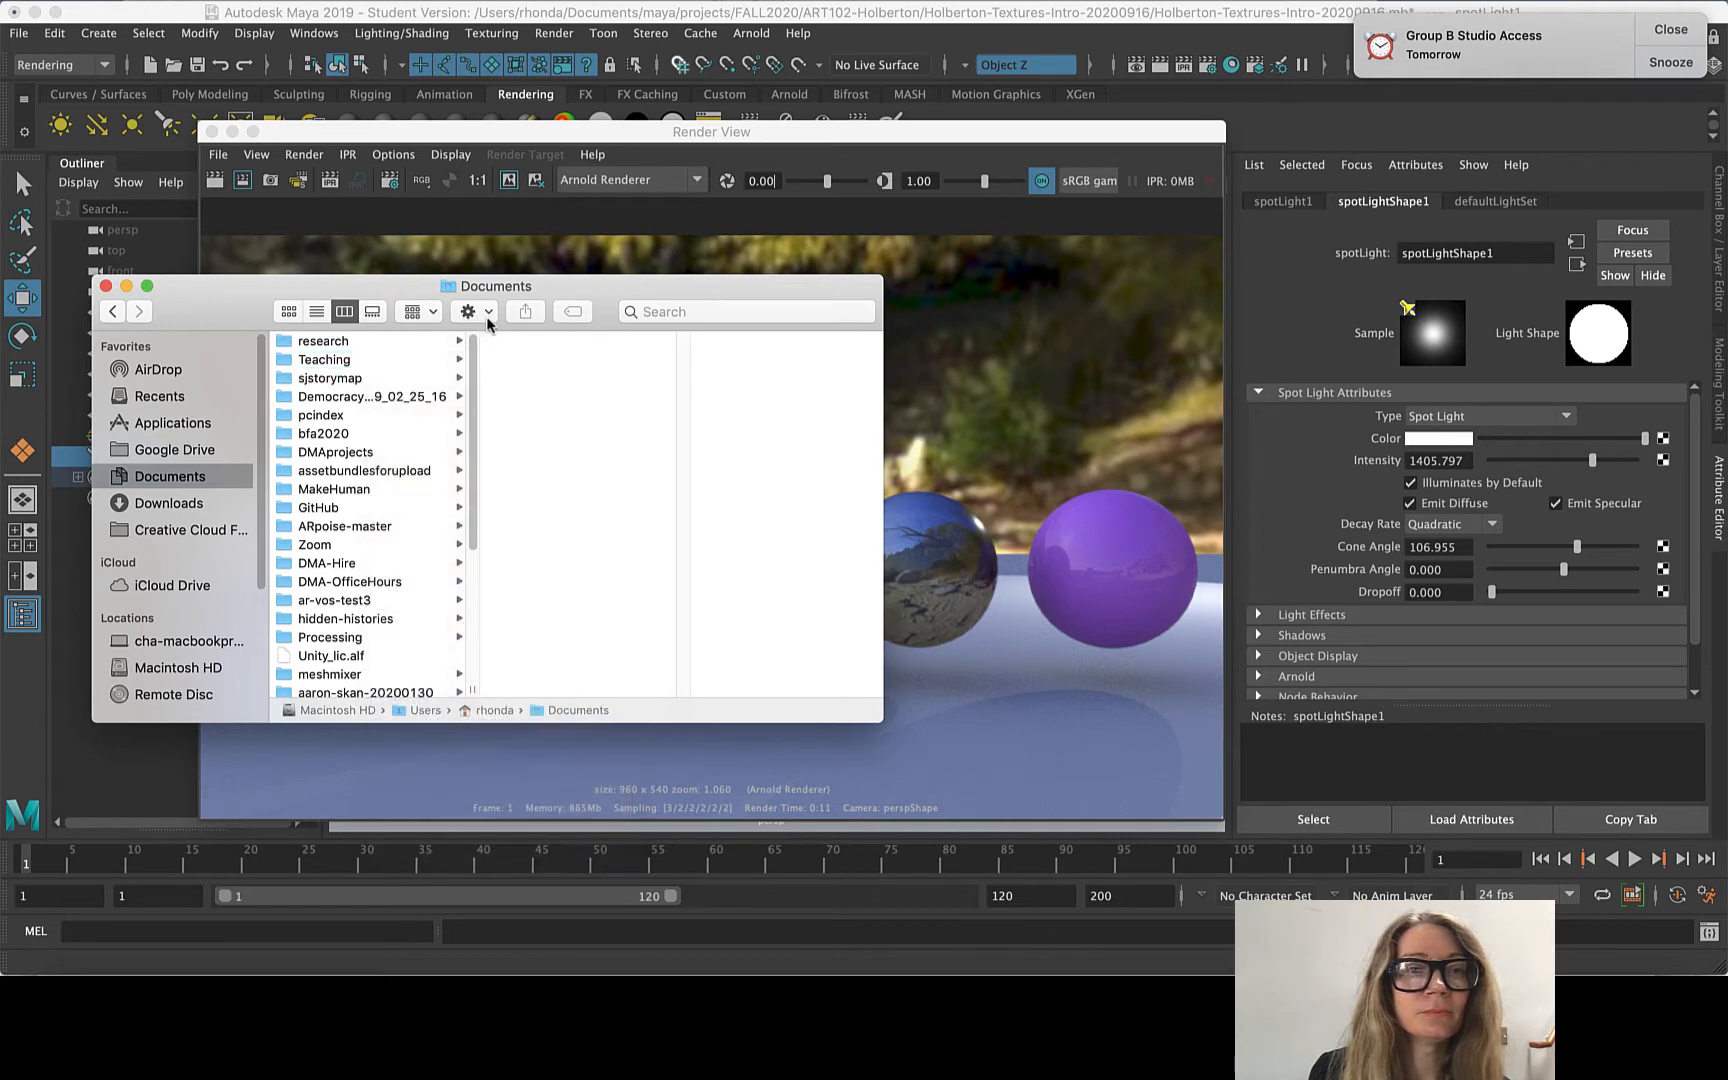
pyautogui.scroll(-5, 352, 562)
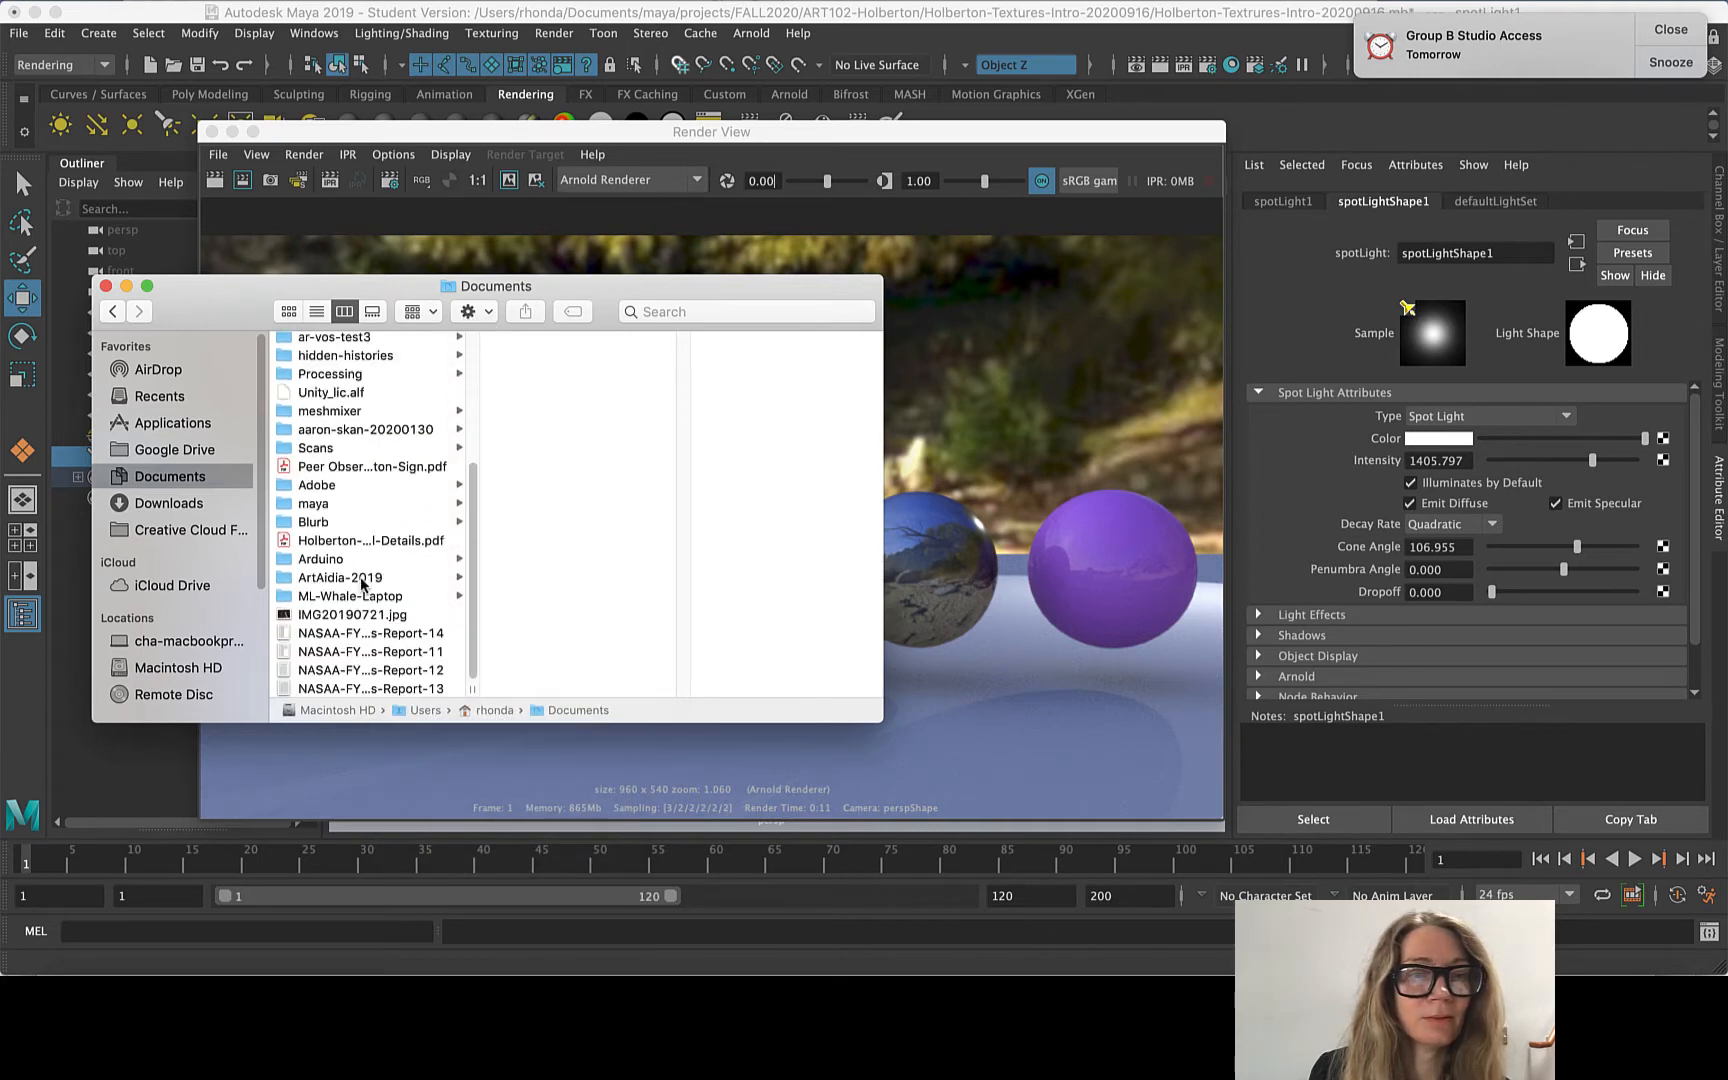
pyautogui.click(321, 503)
pyautogui.click(565, 348)
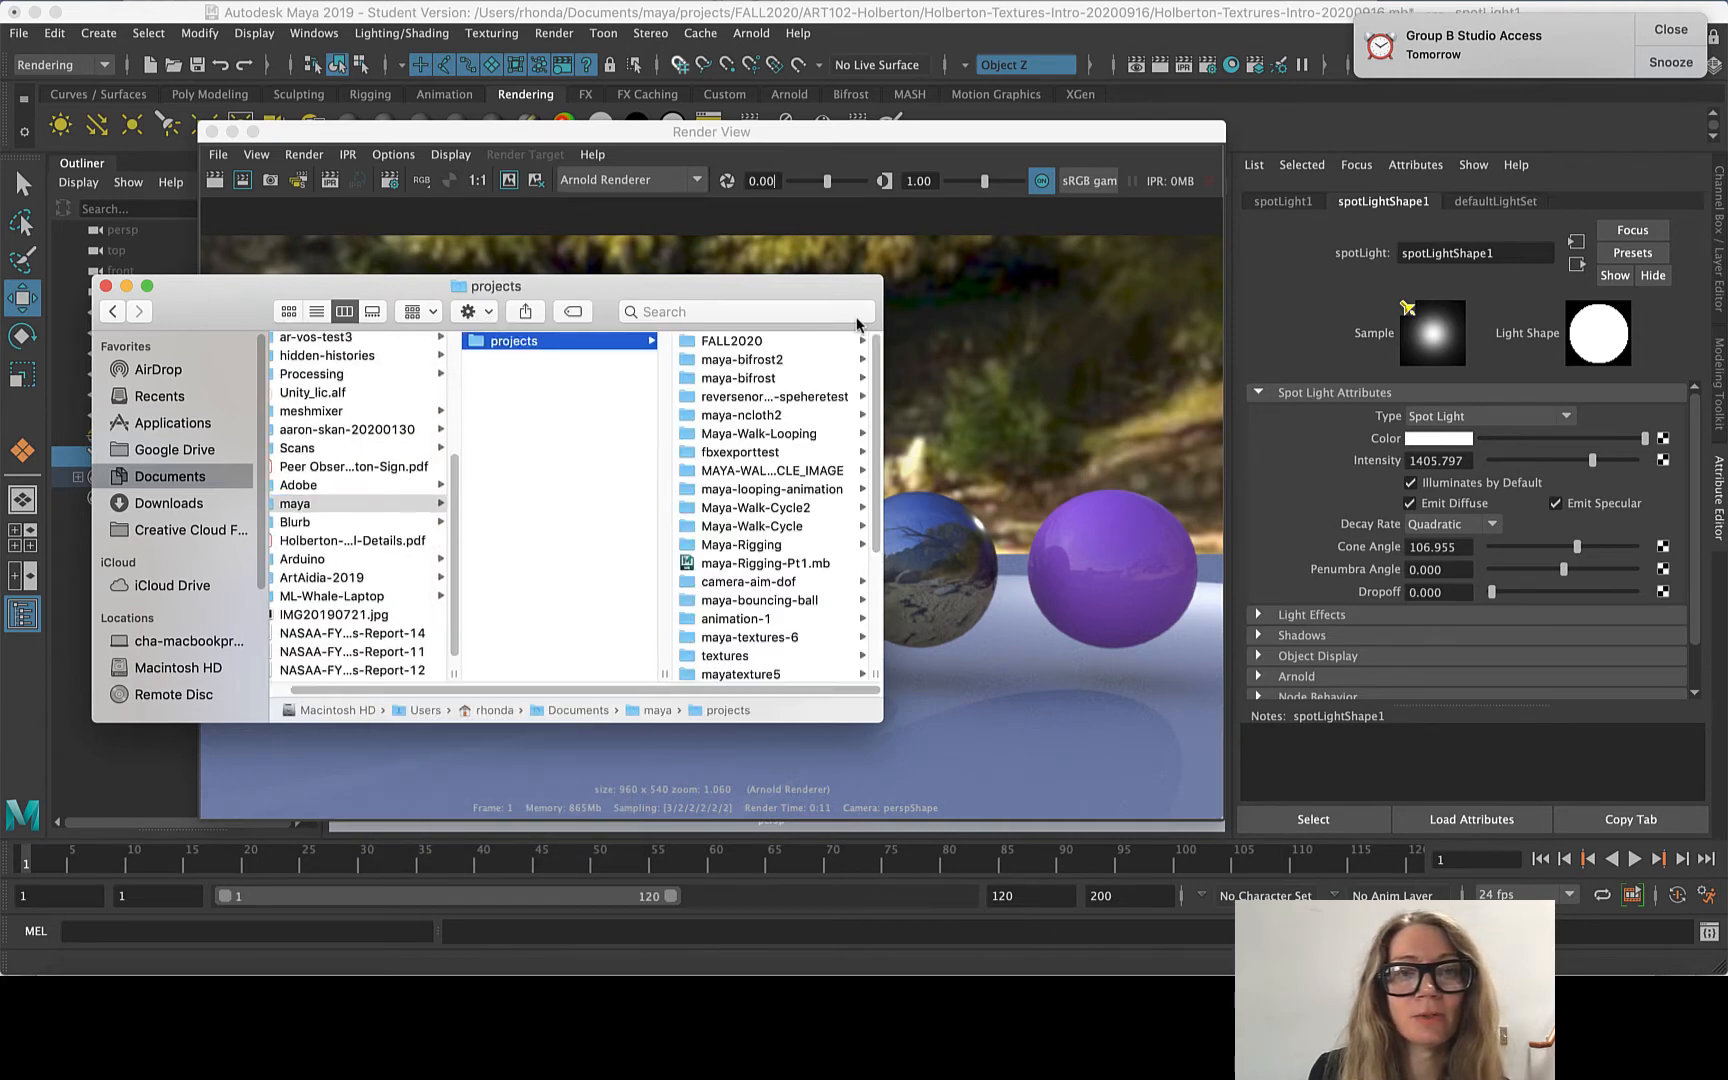
# - Open the 20200916 textures intro project's images folder under FALL2020 and preview texture-intro-rentertest-default-sampels.jpg
pyautogui.click(740, 342)
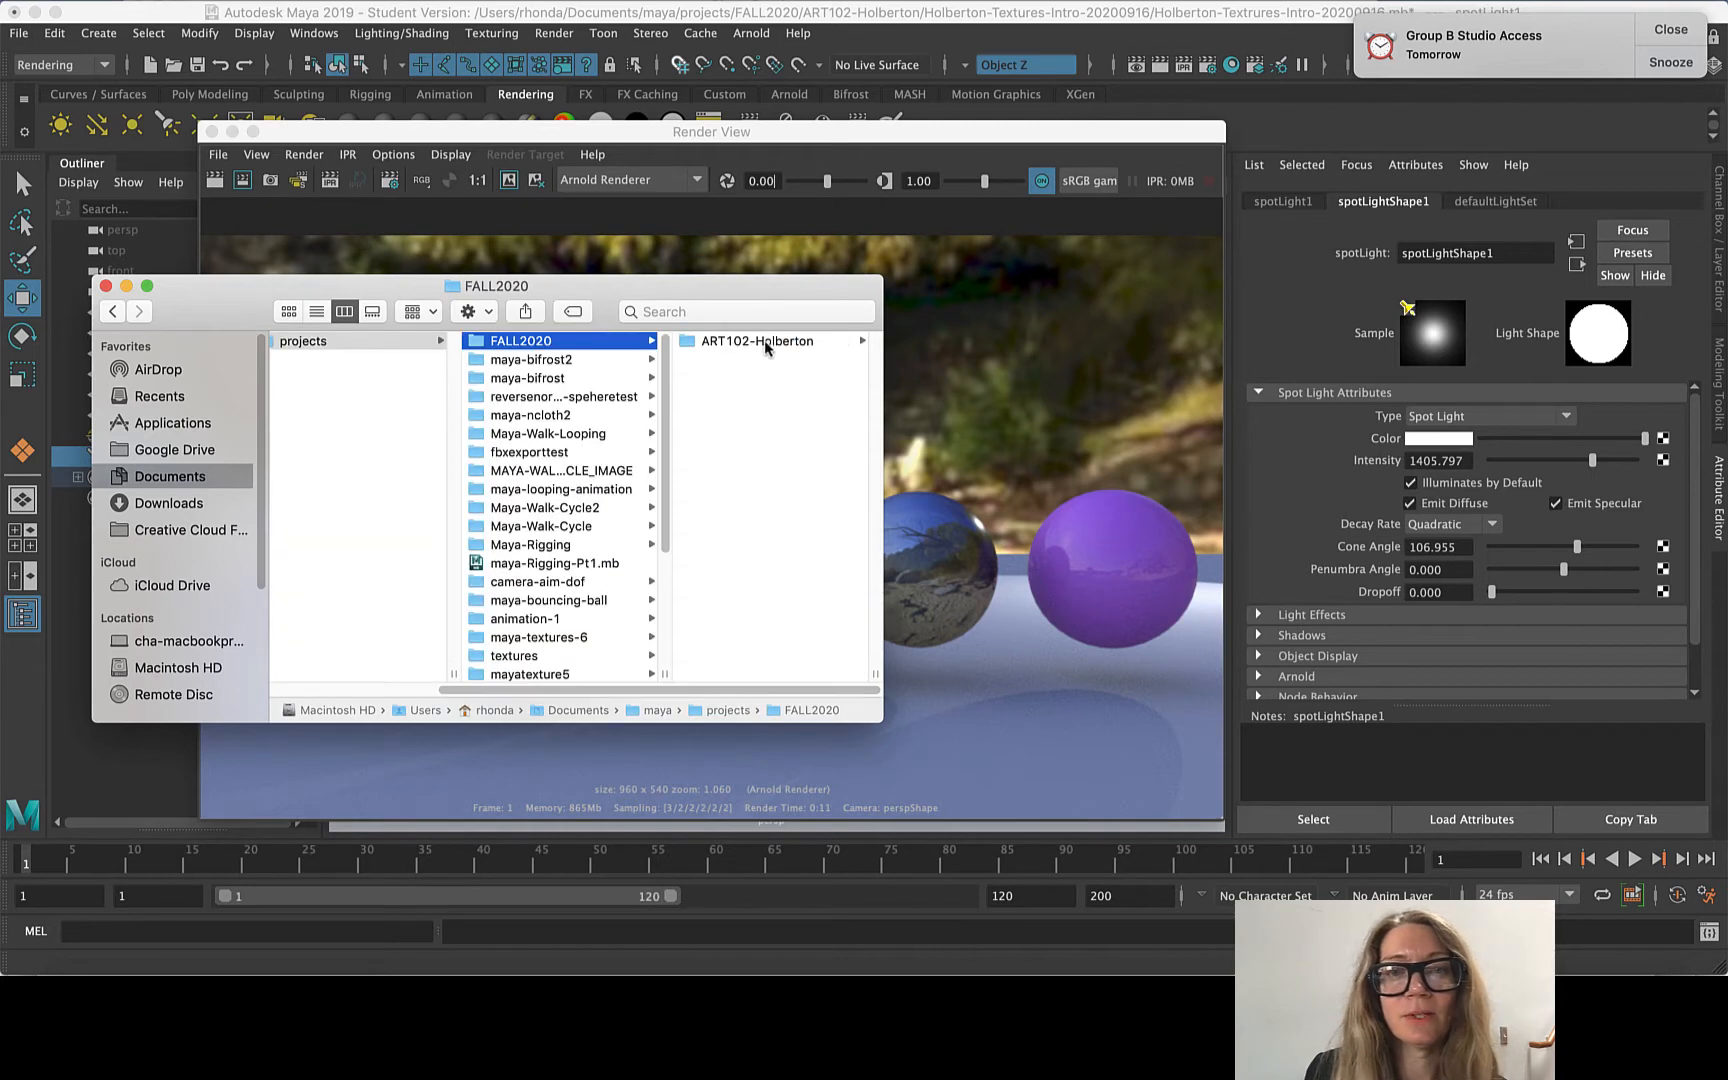
pyautogui.click(766, 342)
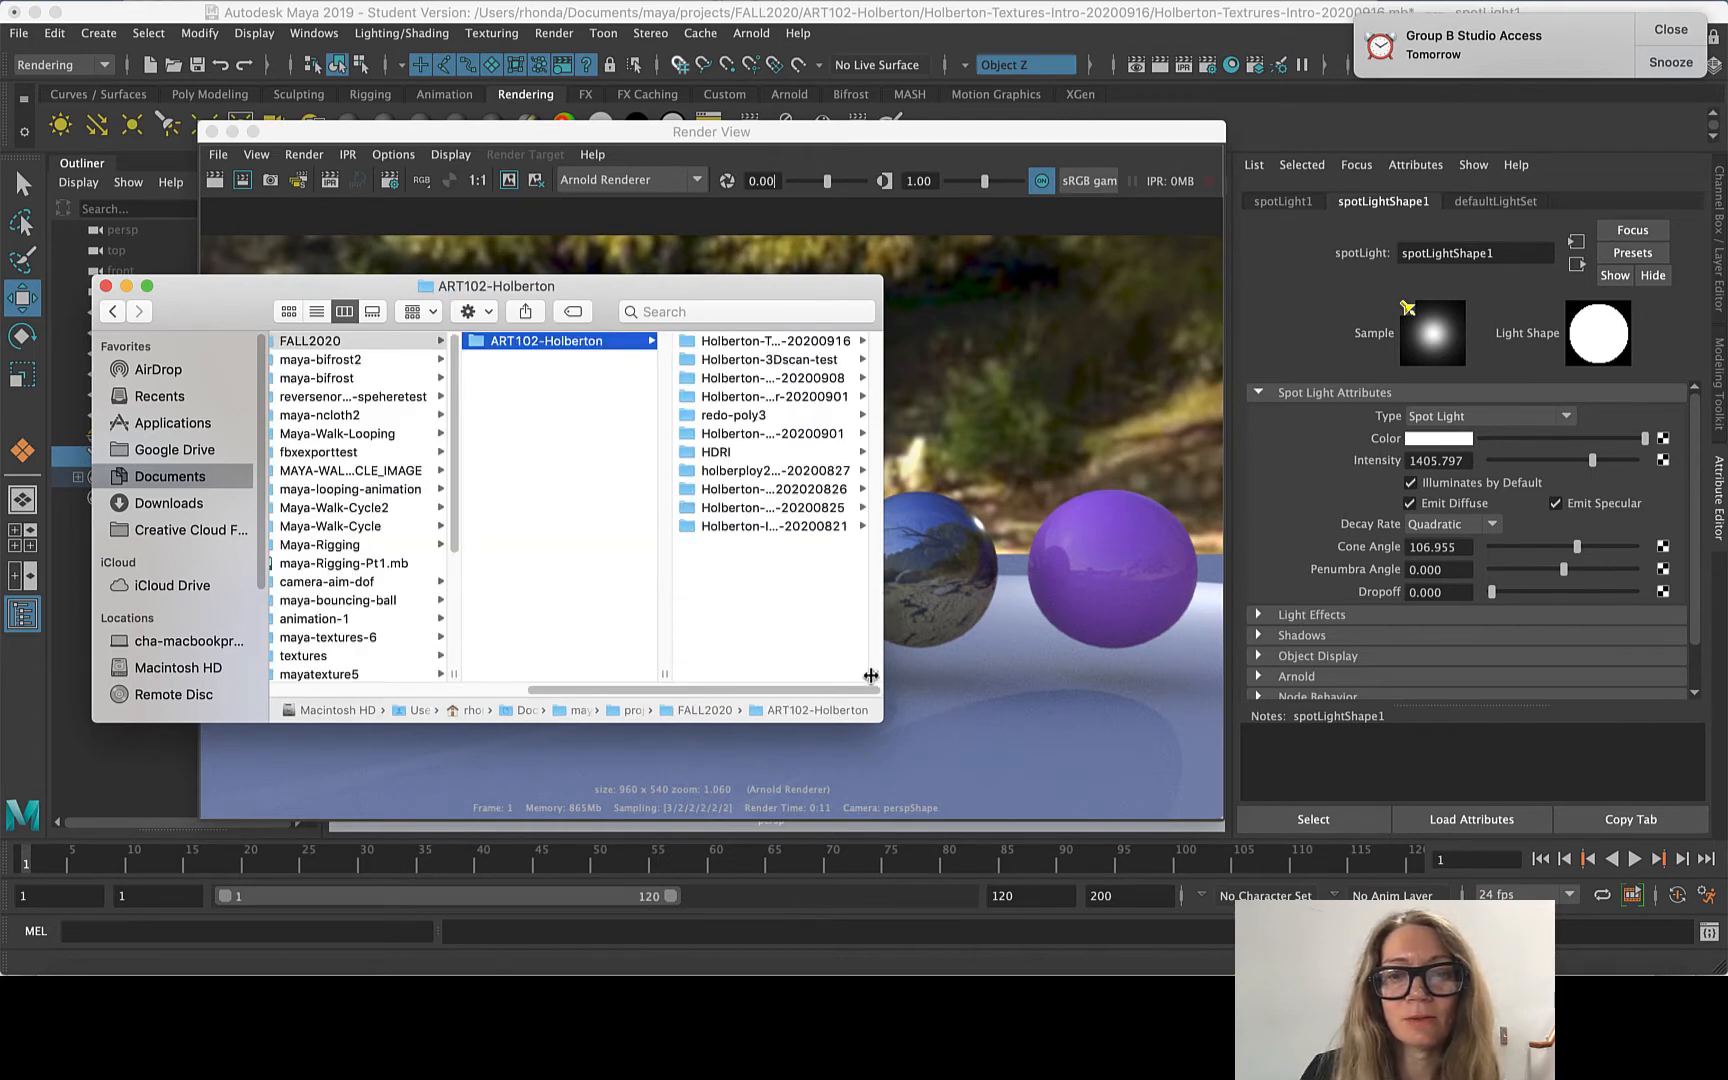
pyautogui.moveTo(885, 675); pyautogui.dragTo(1180, 667)
pyautogui.click(870, 341)
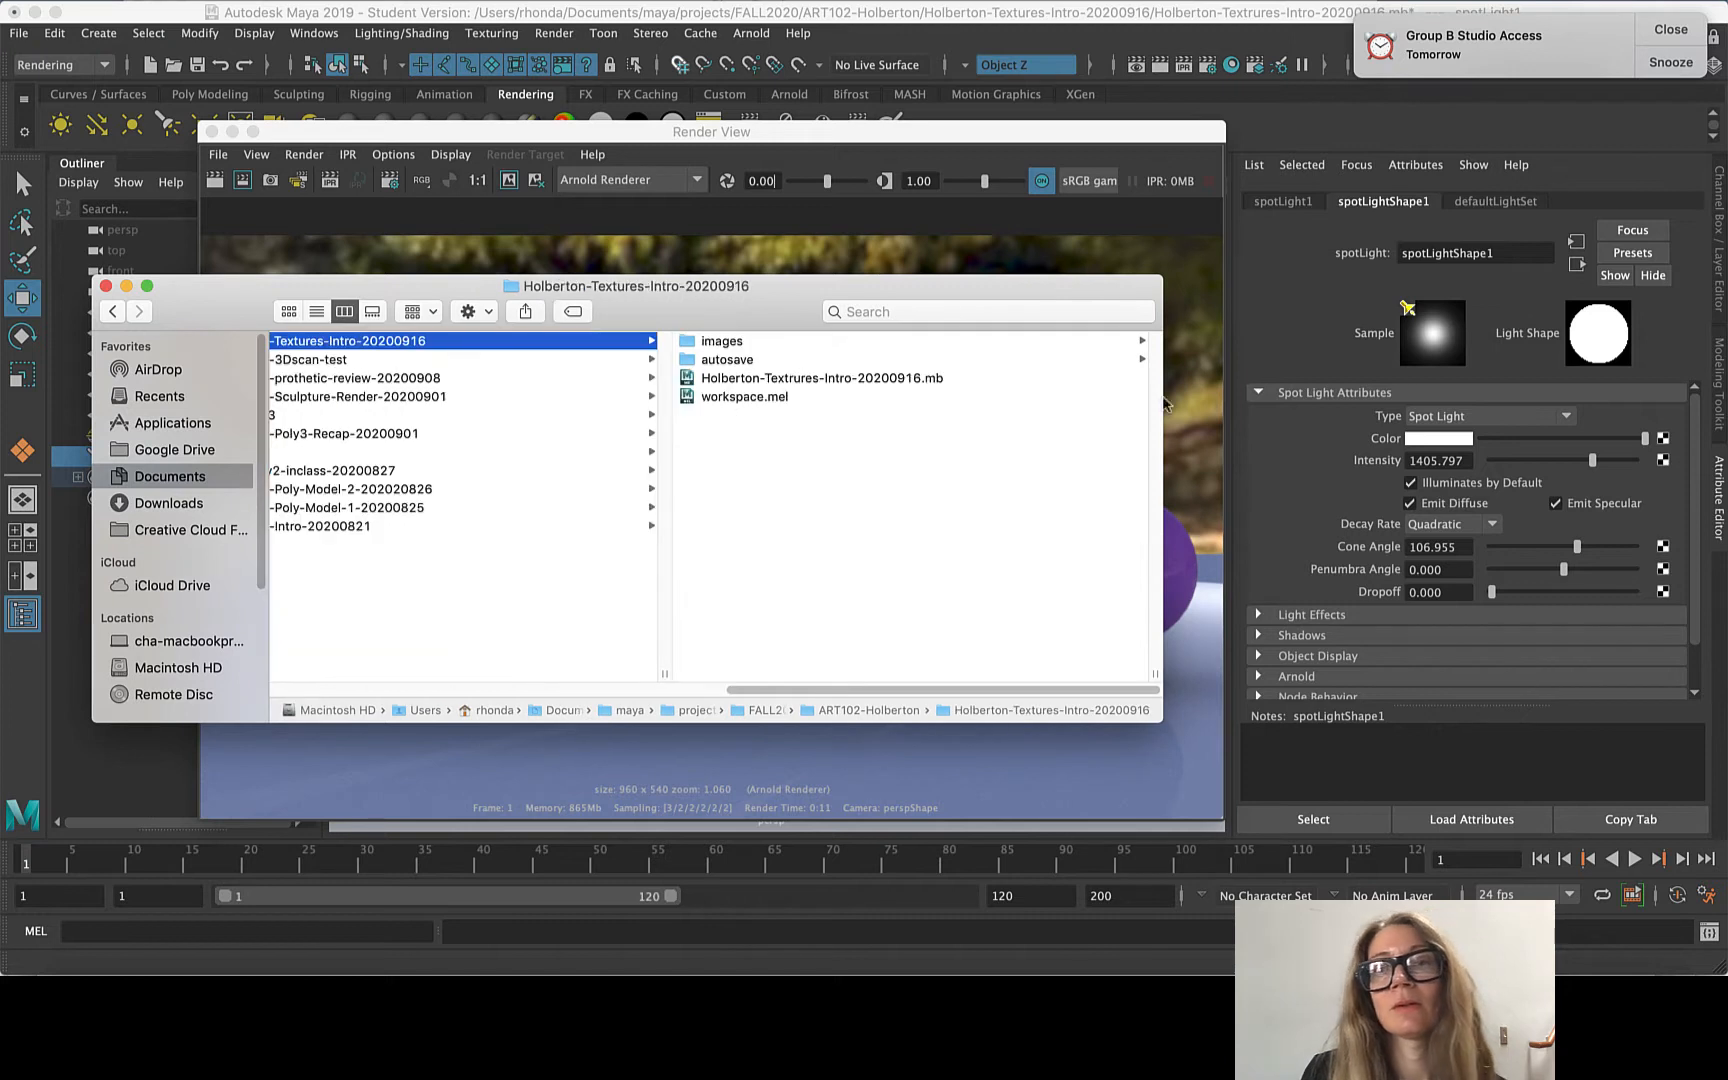
pyautogui.click(718, 341)
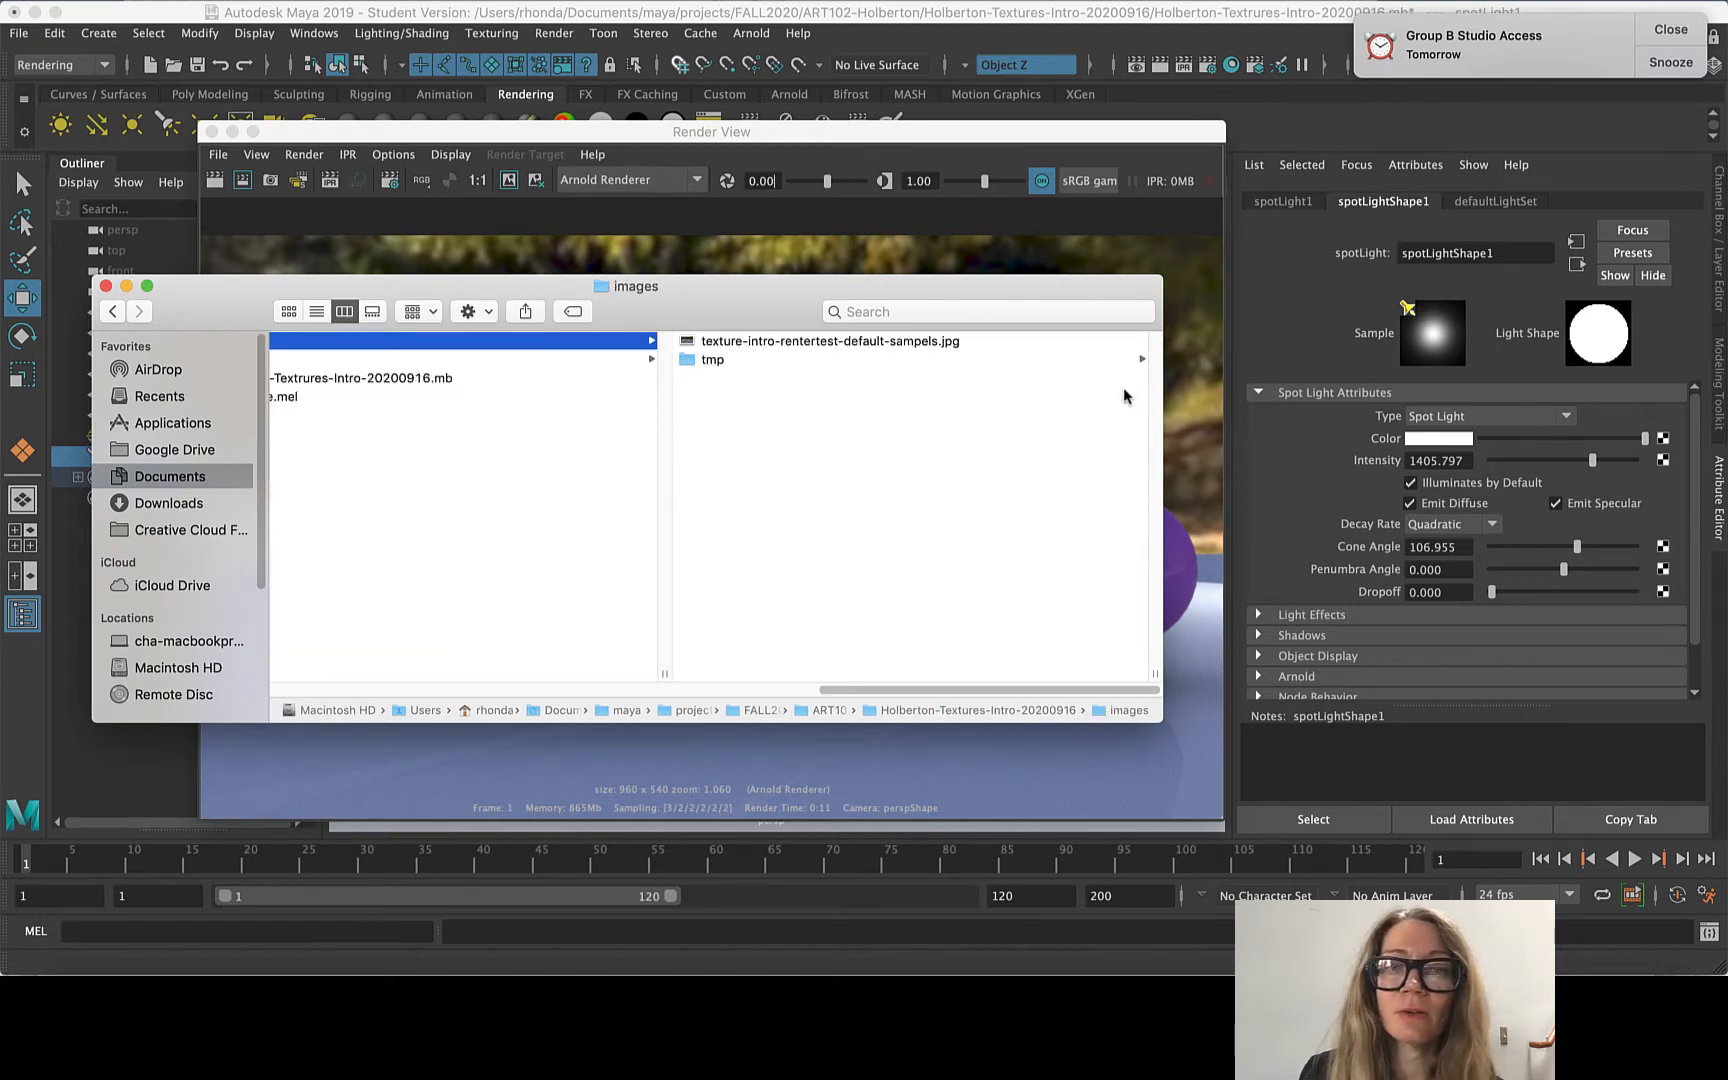
pyautogui.click(722, 341)
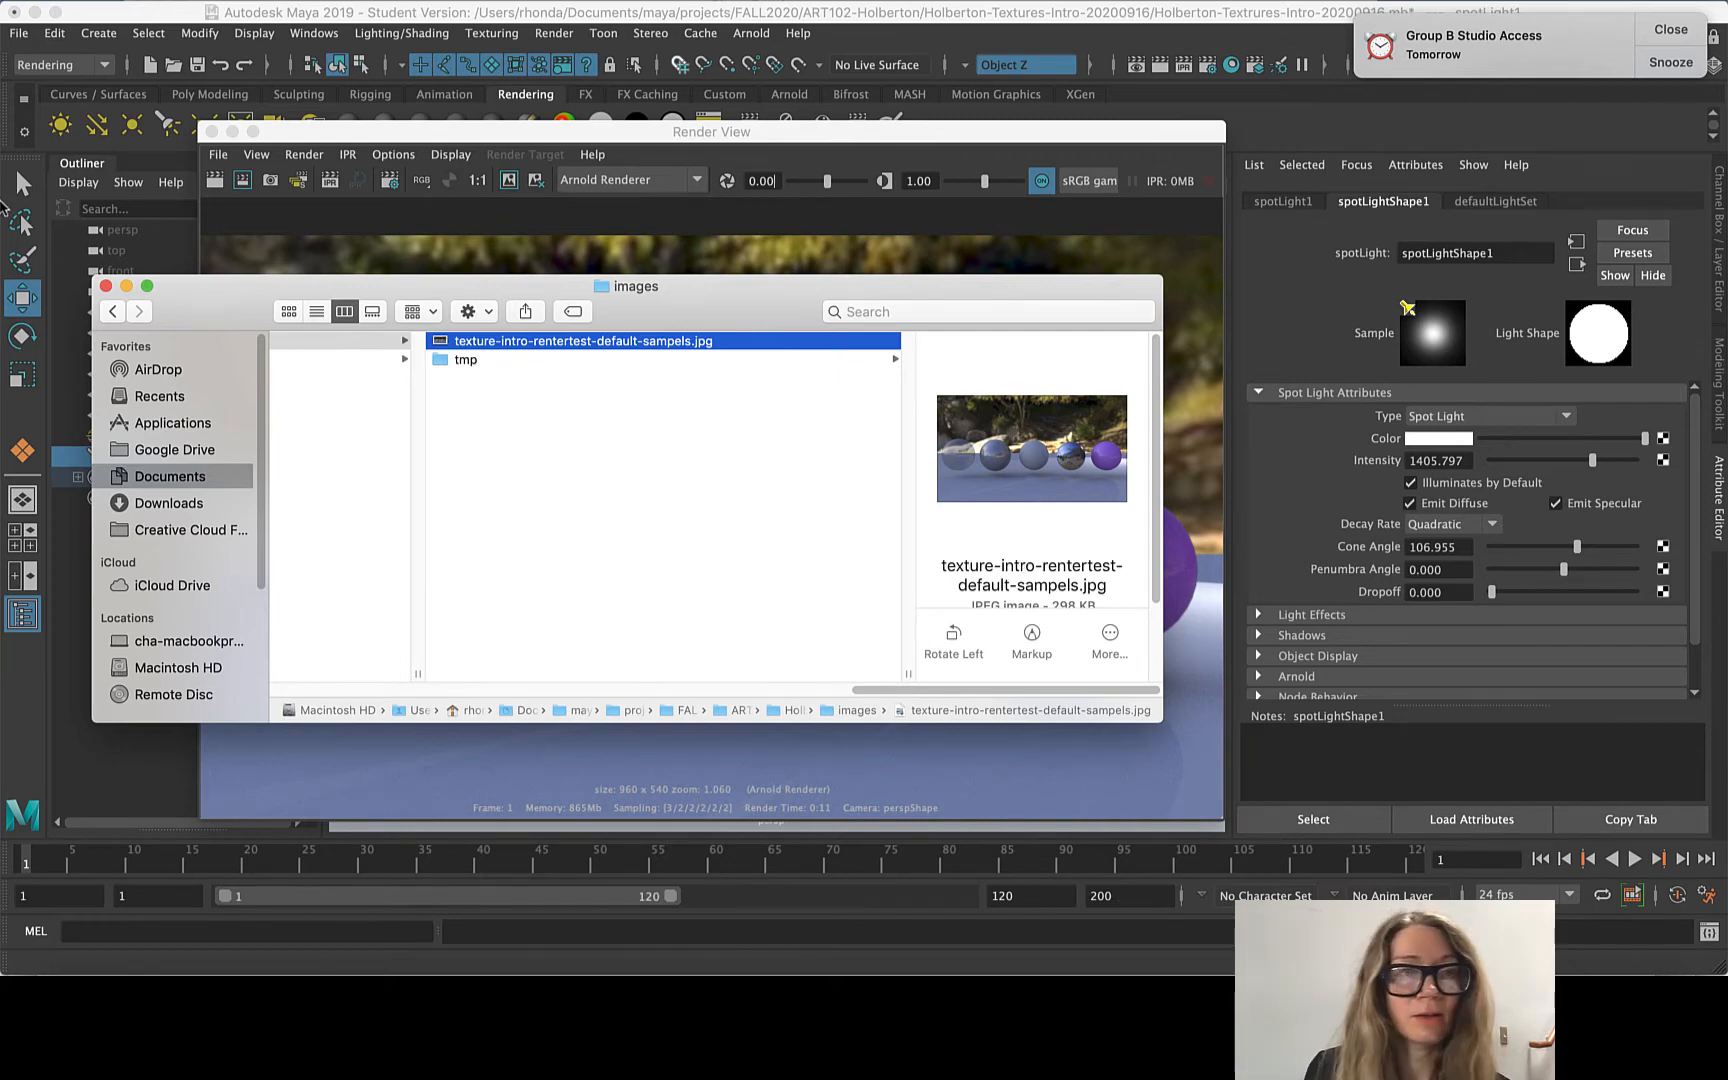
# - Return to Maya, close the Render View, and set the image format to png in the Render Settings
pyautogui.click(406, 142)
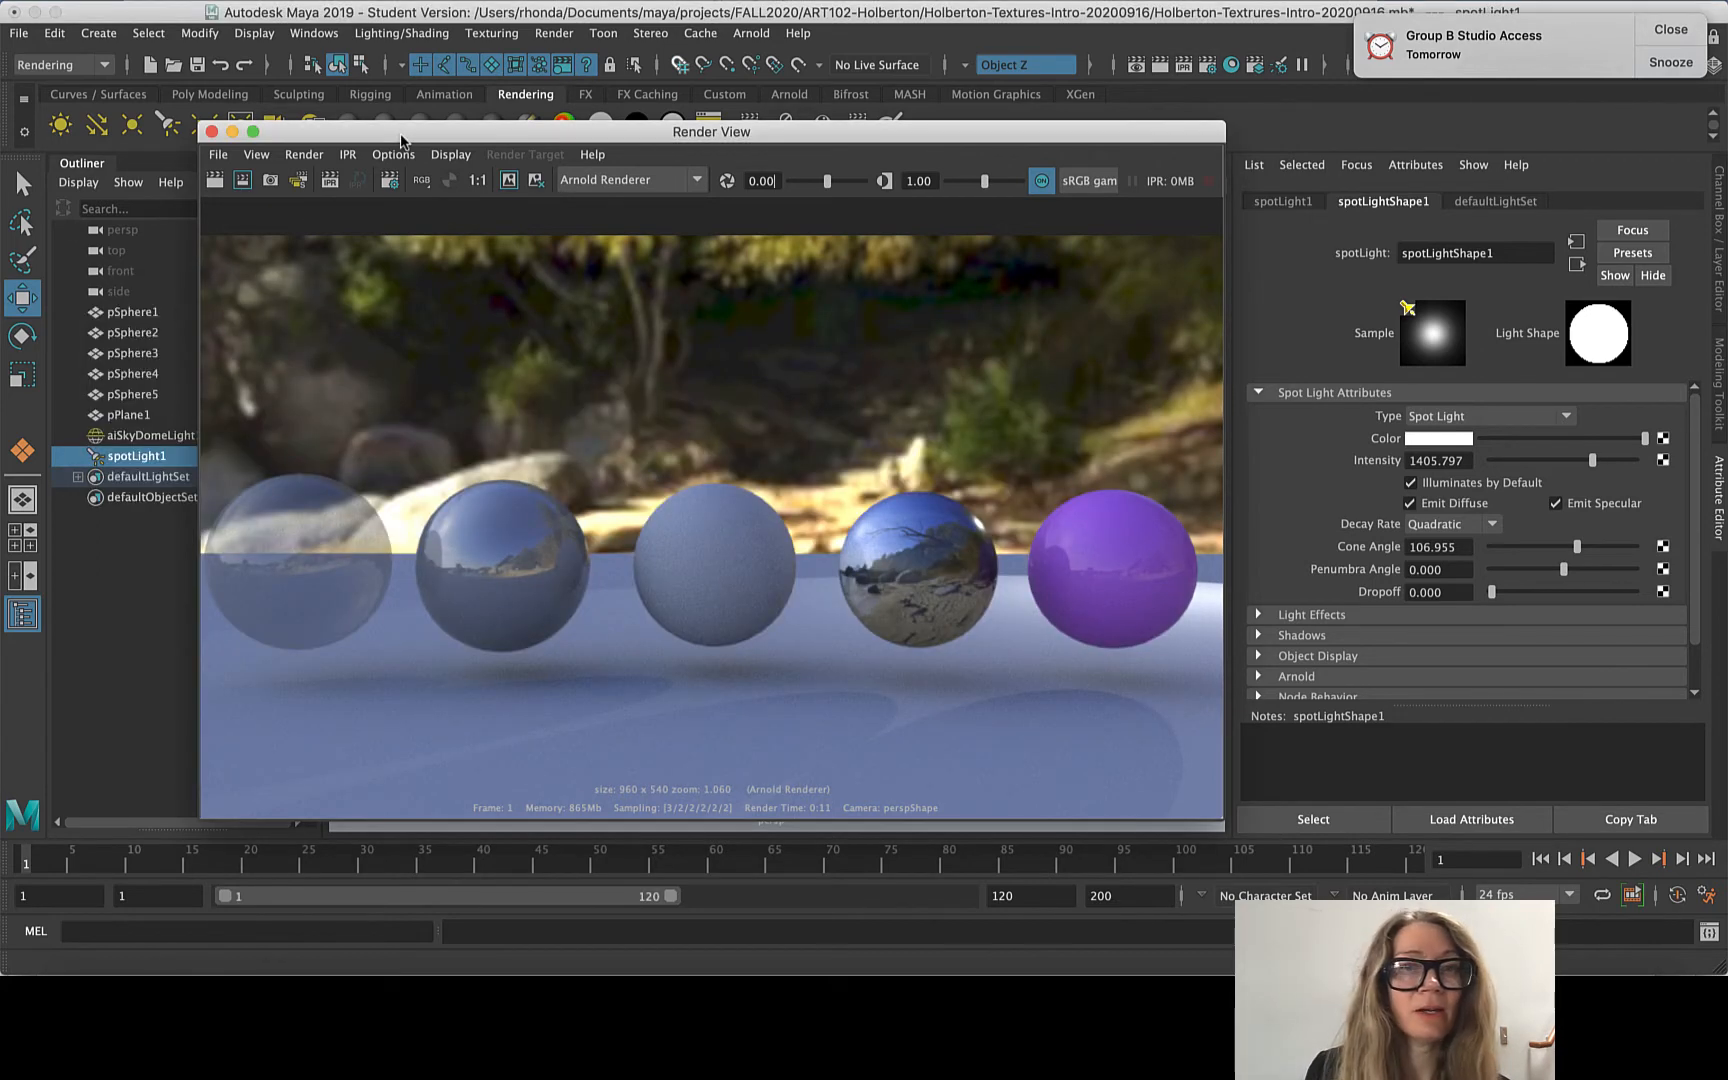
pyautogui.click(211, 131)
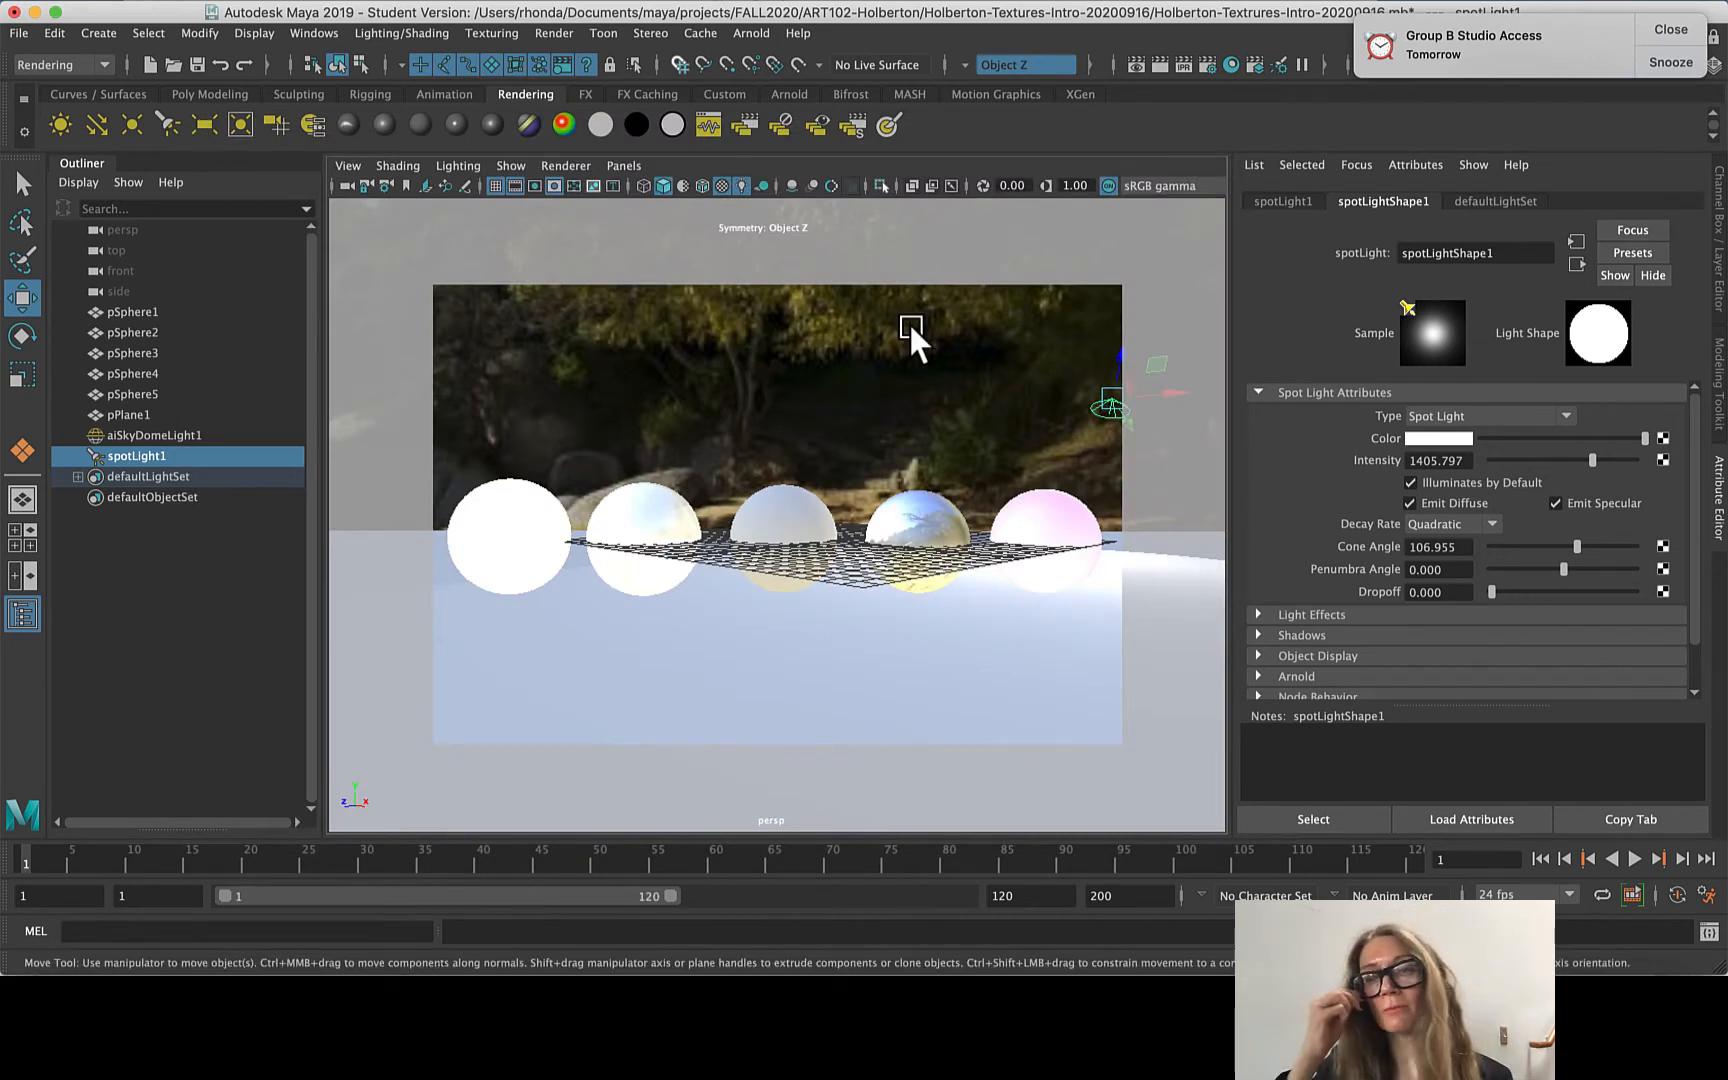
pyautogui.click(1208, 65)
pyautogui.moveTo(652, 279); pyautogui.dragTo(707, 112)
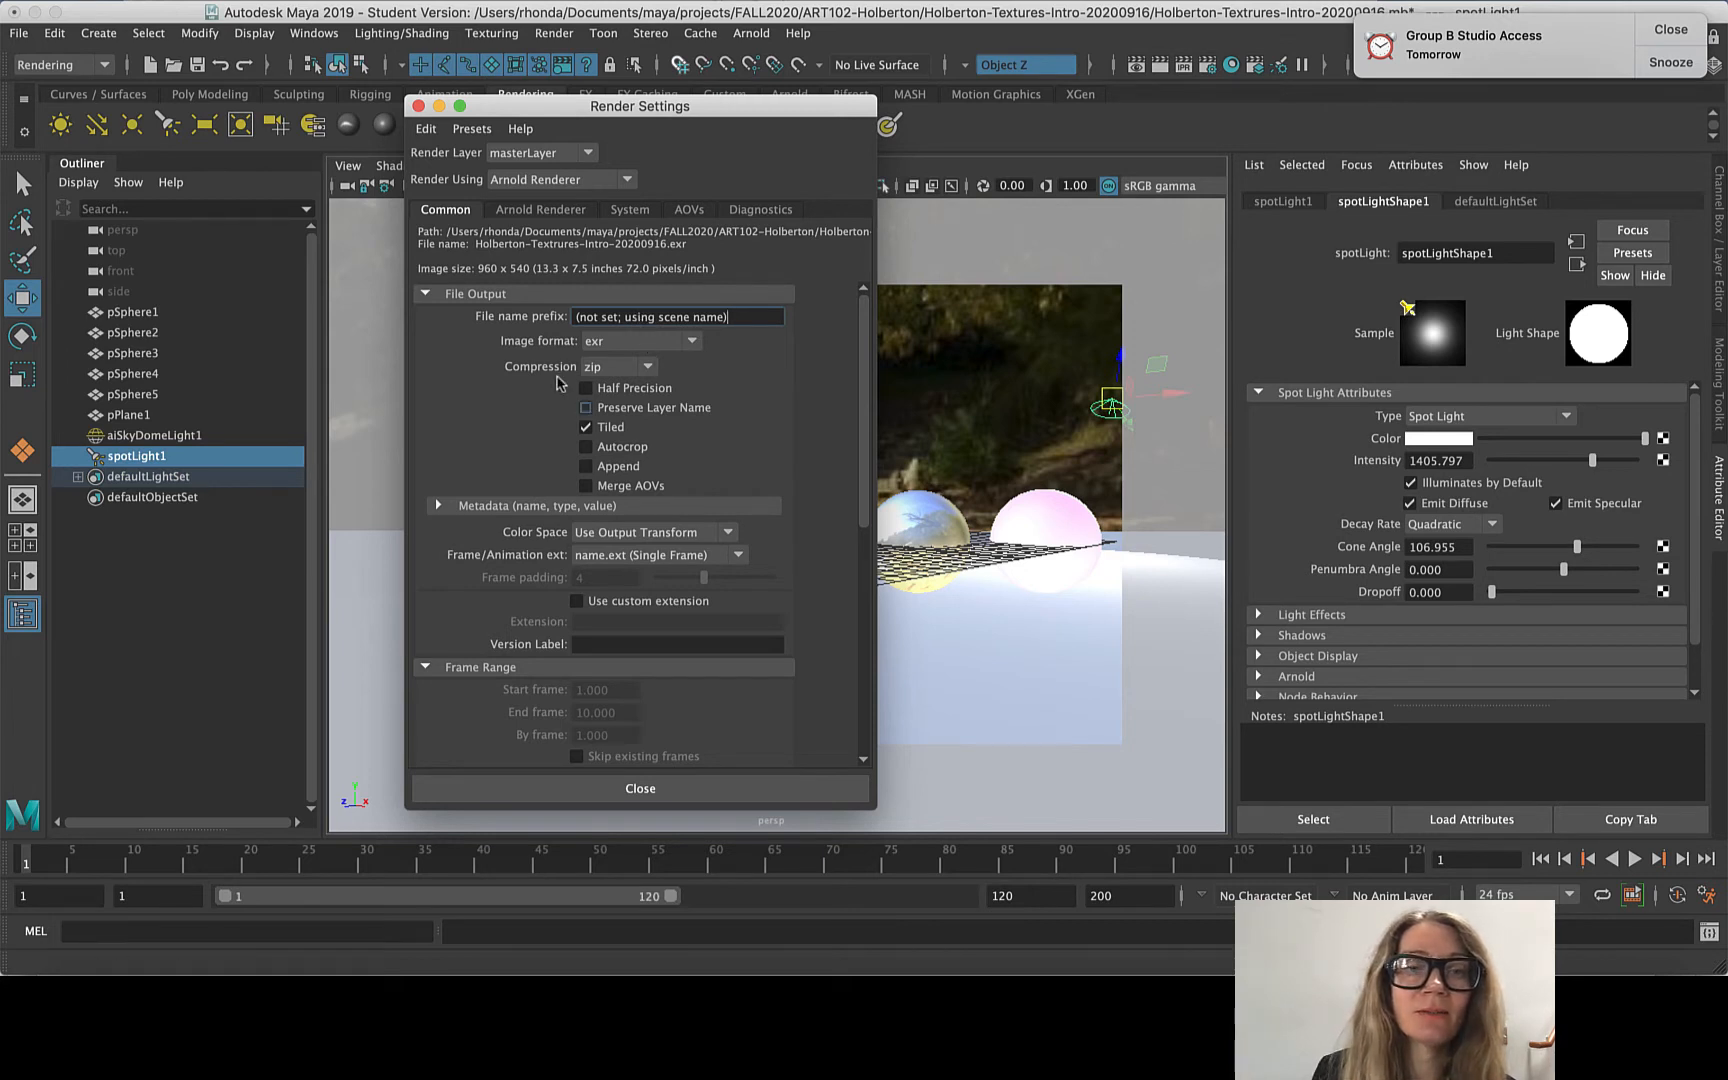
pyautogui.click(695, 341)
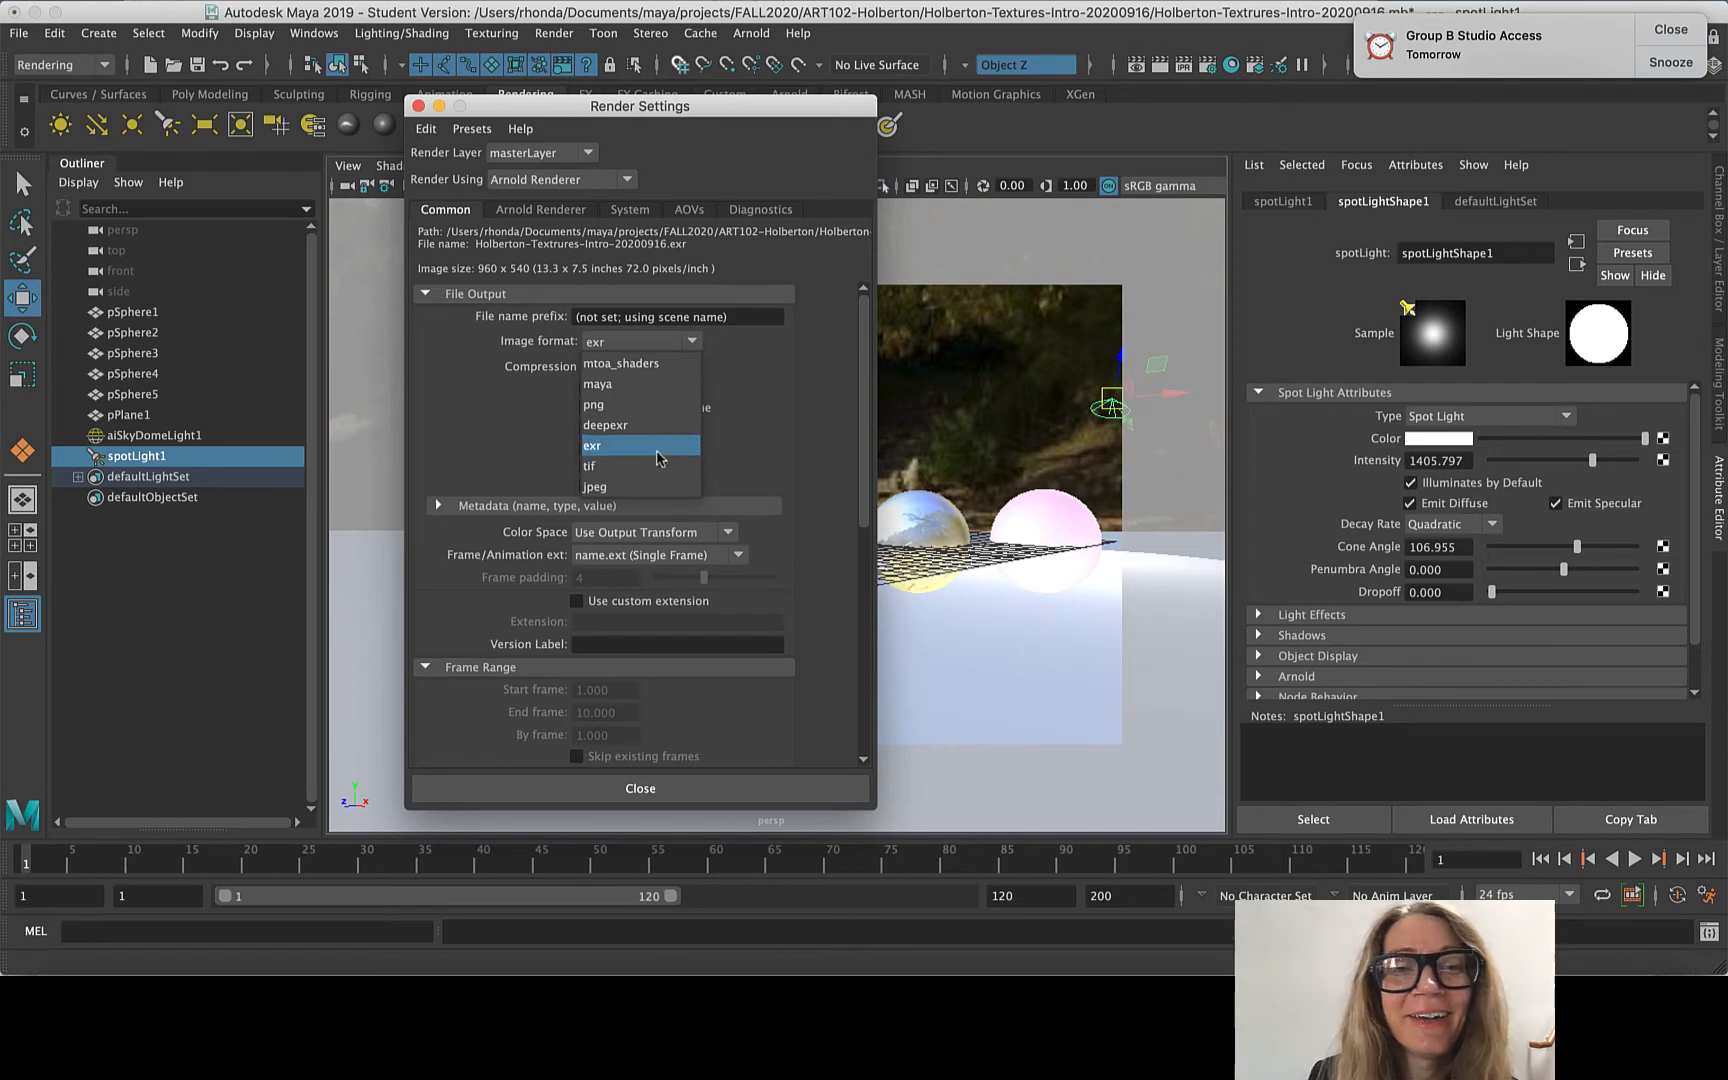
pyautogui.click(645, 405)
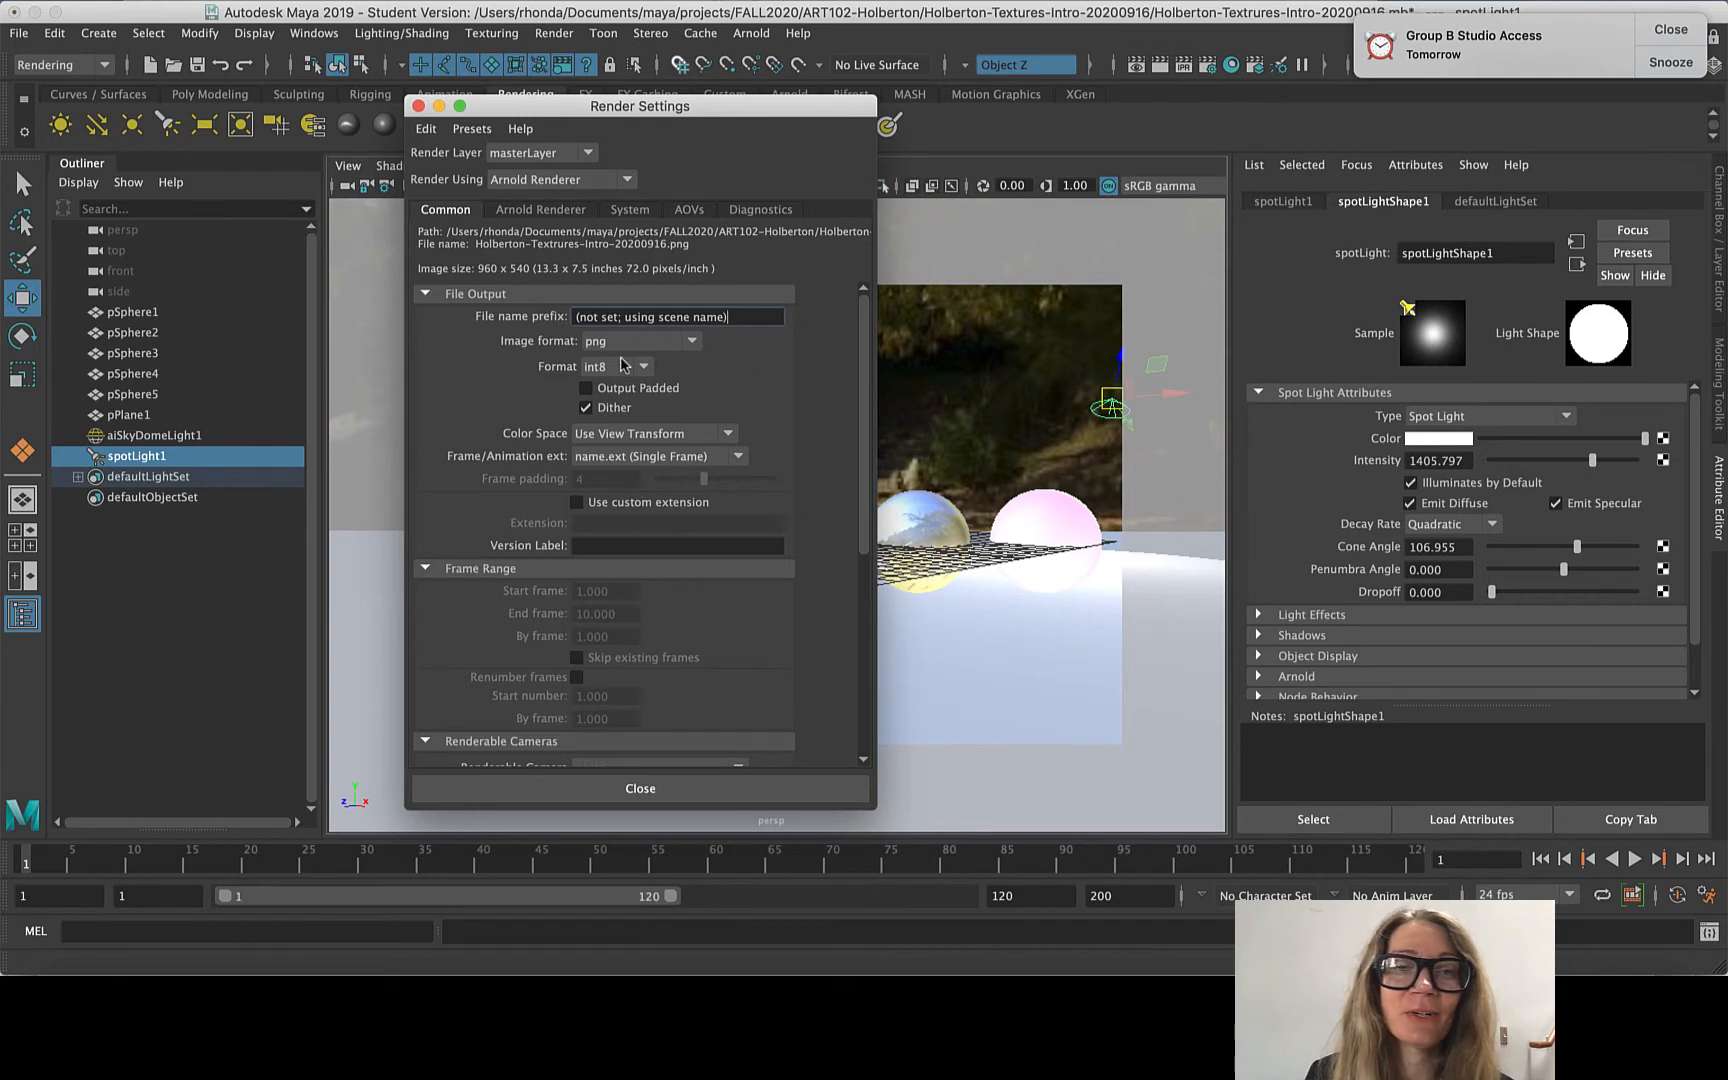
# - Set the Frame/Animation ext to name (Single Frame) and review the renderable camera and image size settings
pyautogui.click(655, 457)
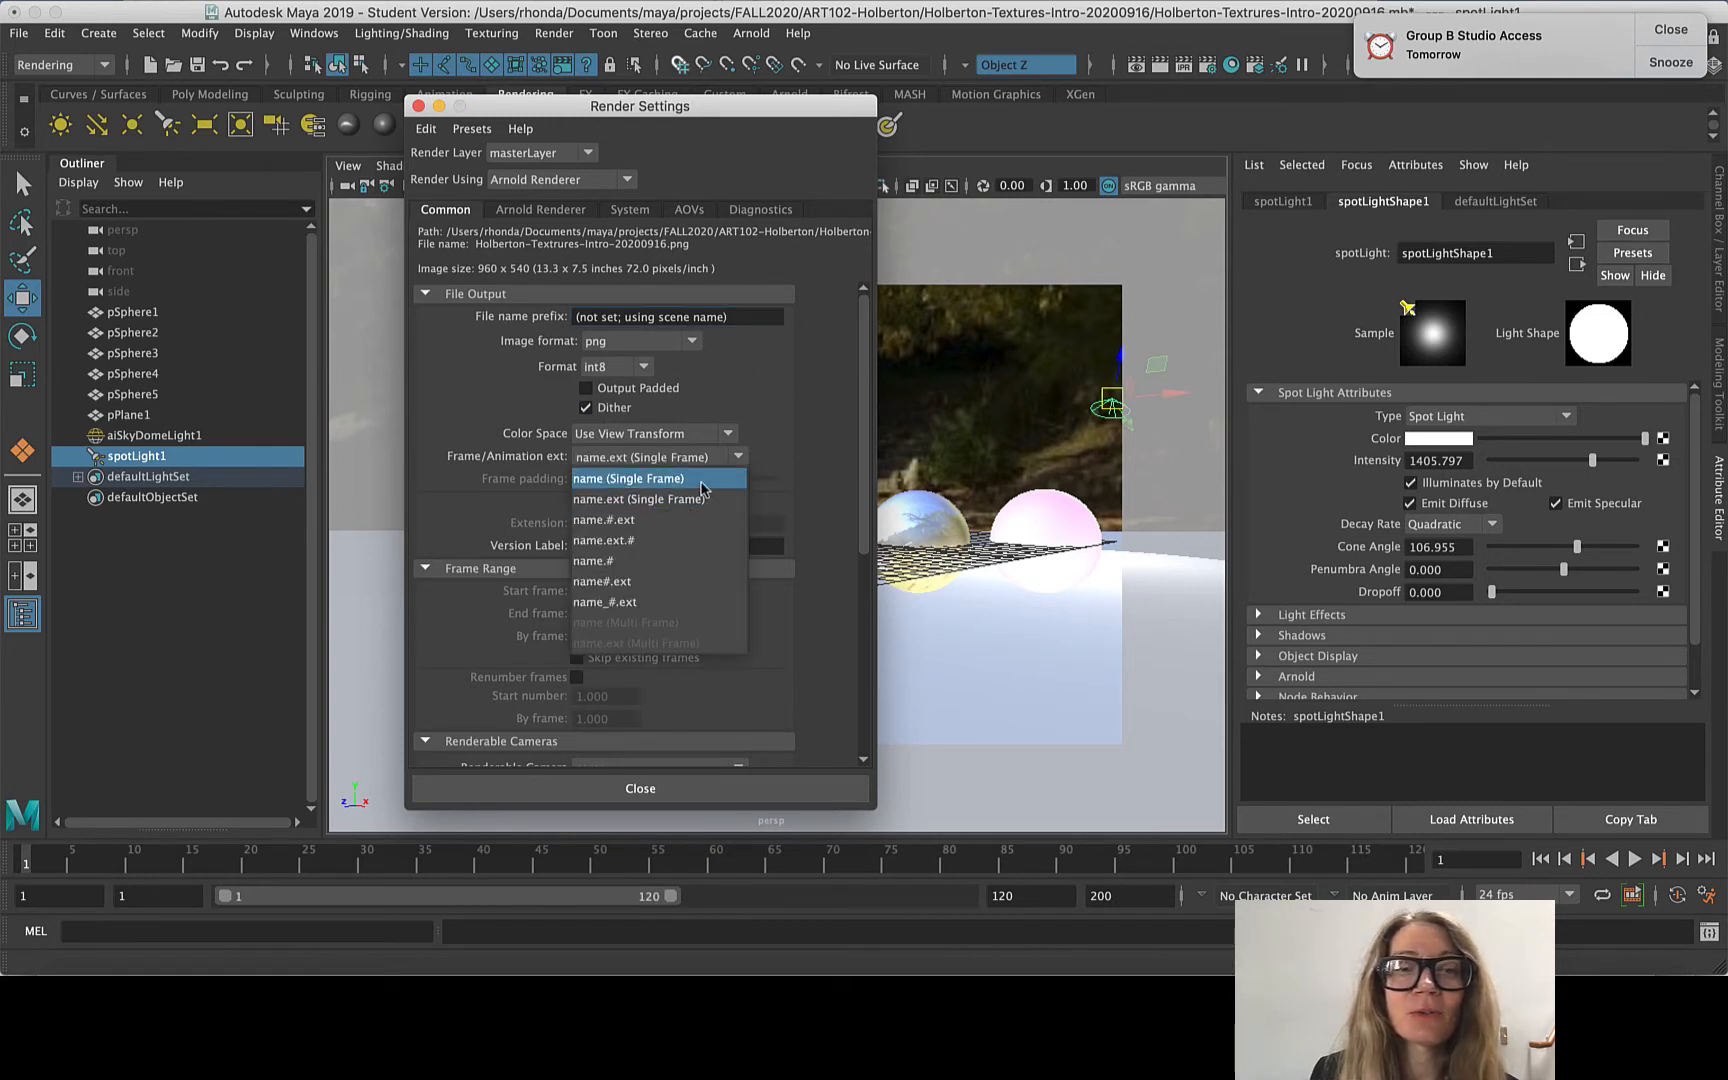
pyautogui.click(662, 480)
pyautogui.scroll(-5, 650, 500)
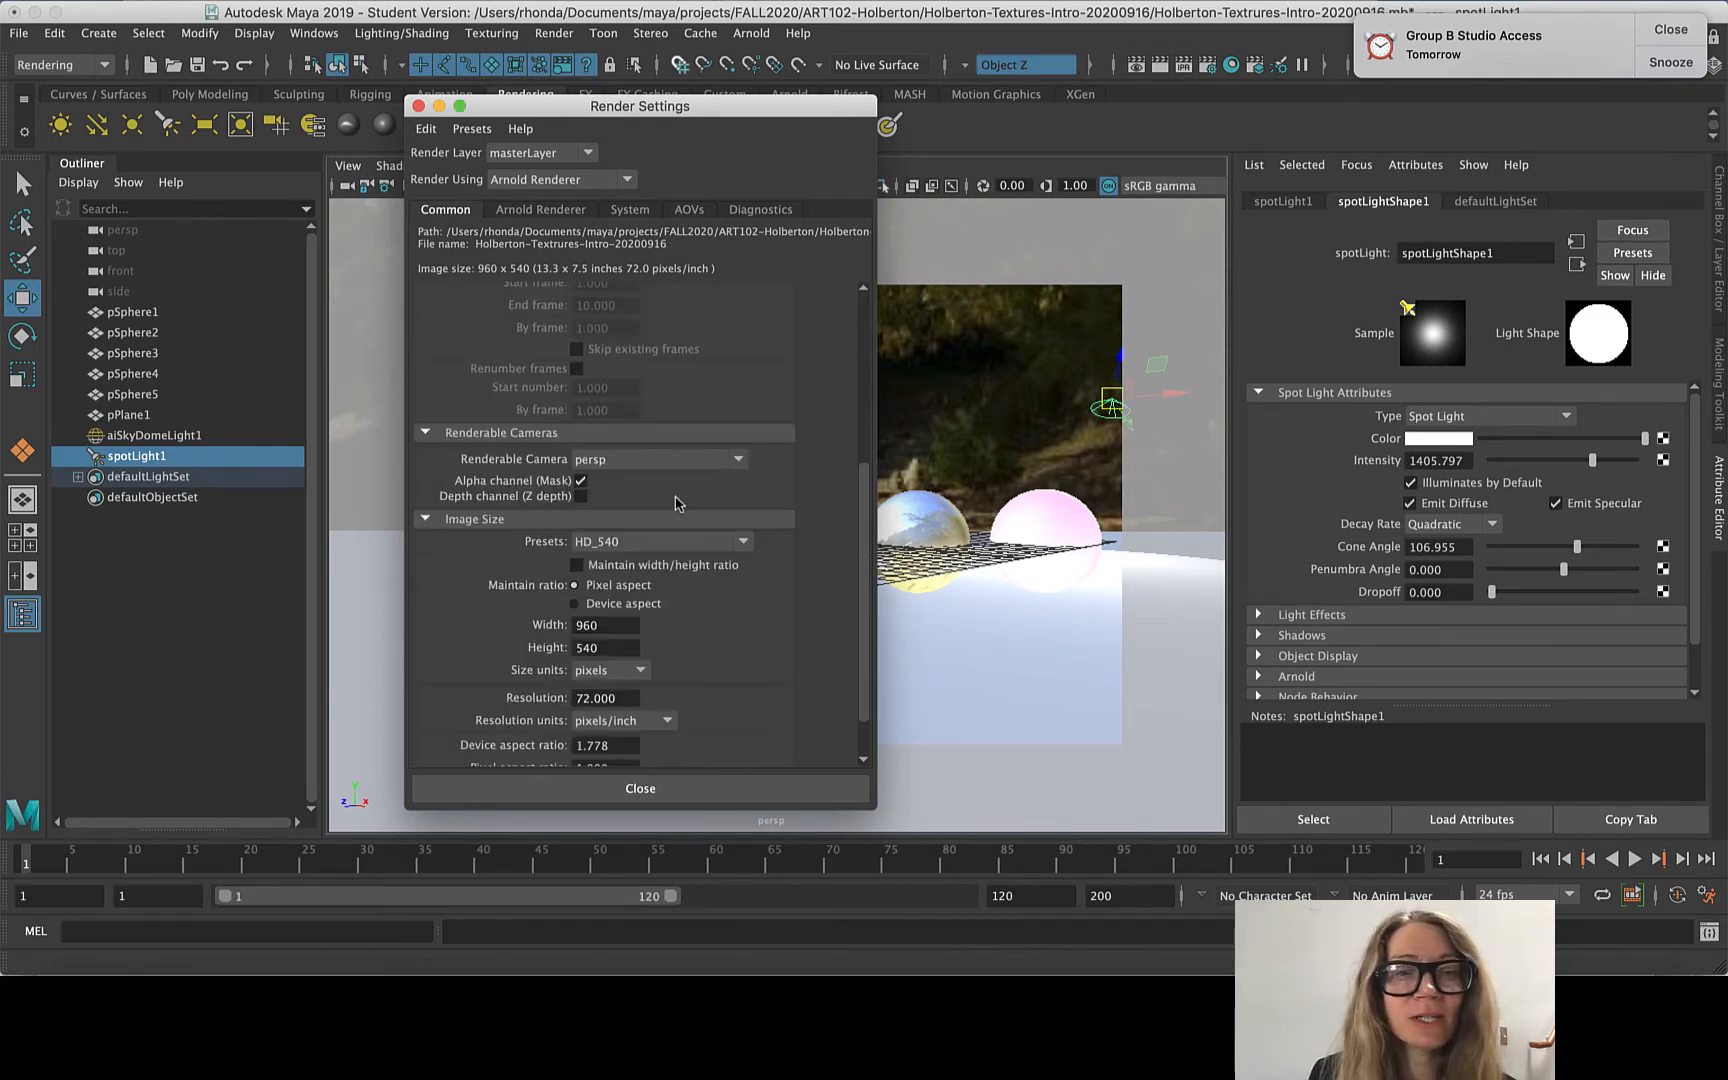
pyautogui.scroll(-2, 684, 506)
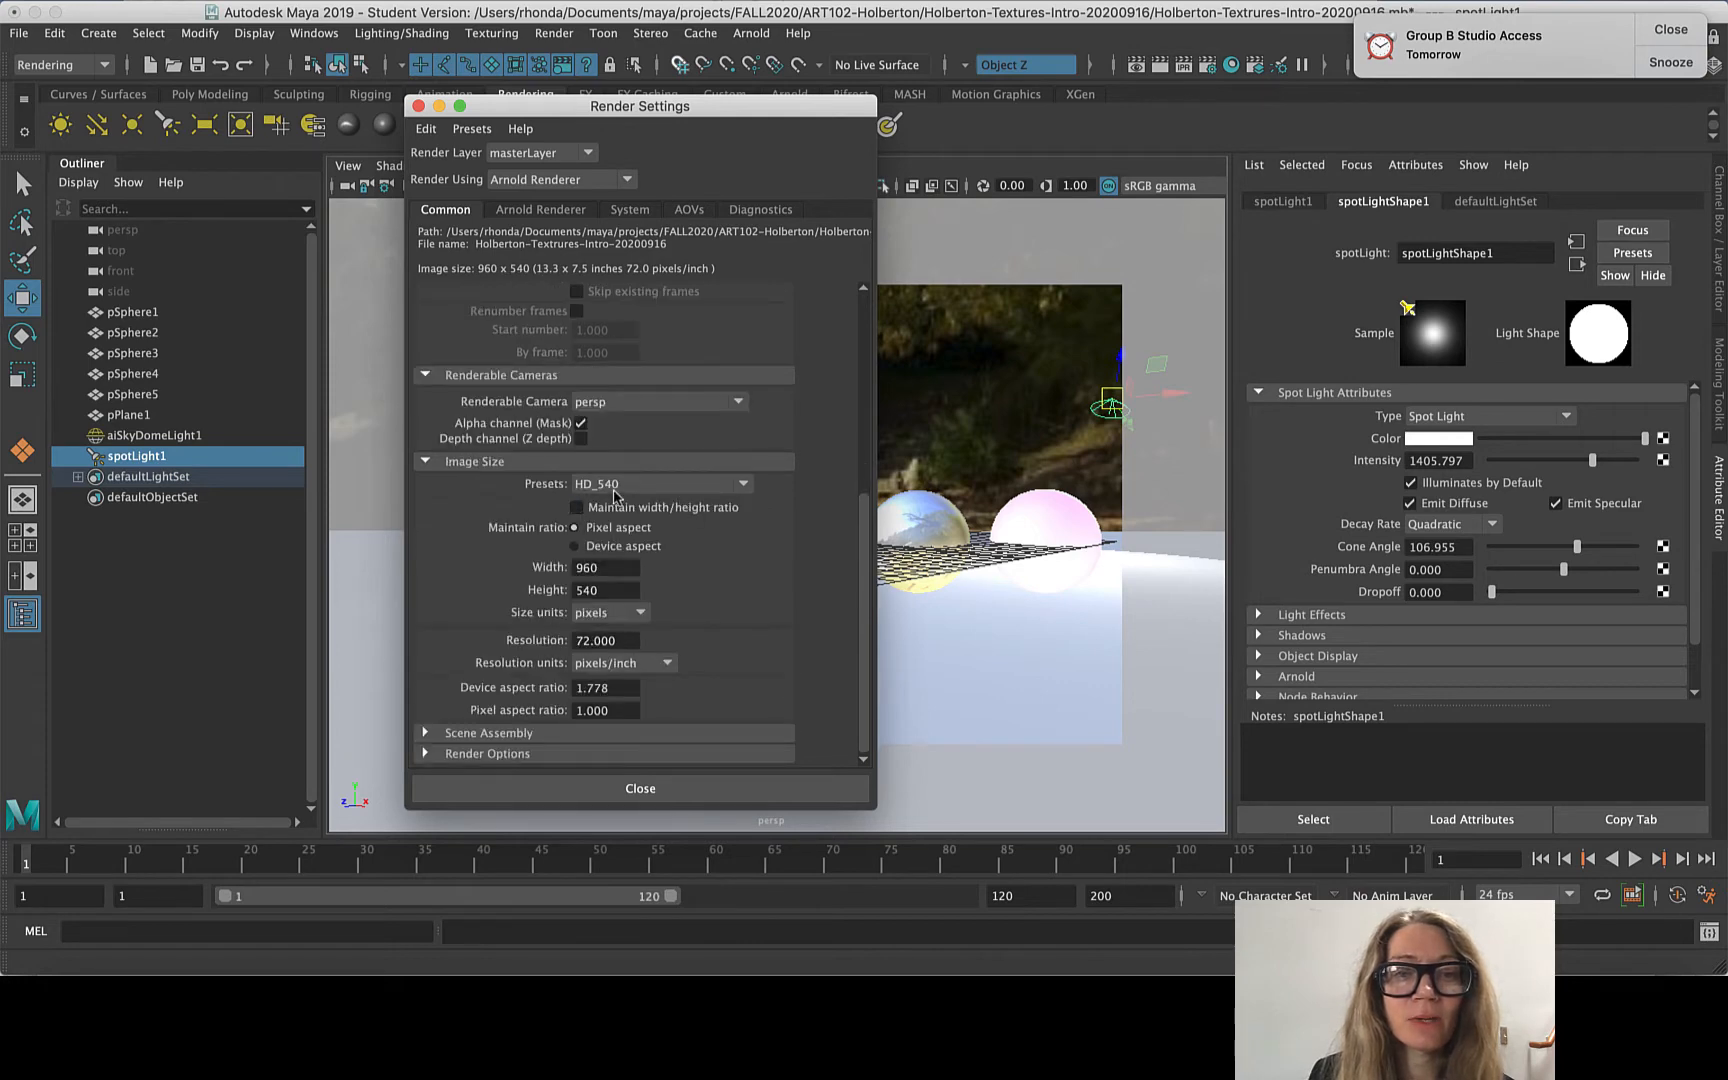
pyautogui.scroll(6, 595, 590)
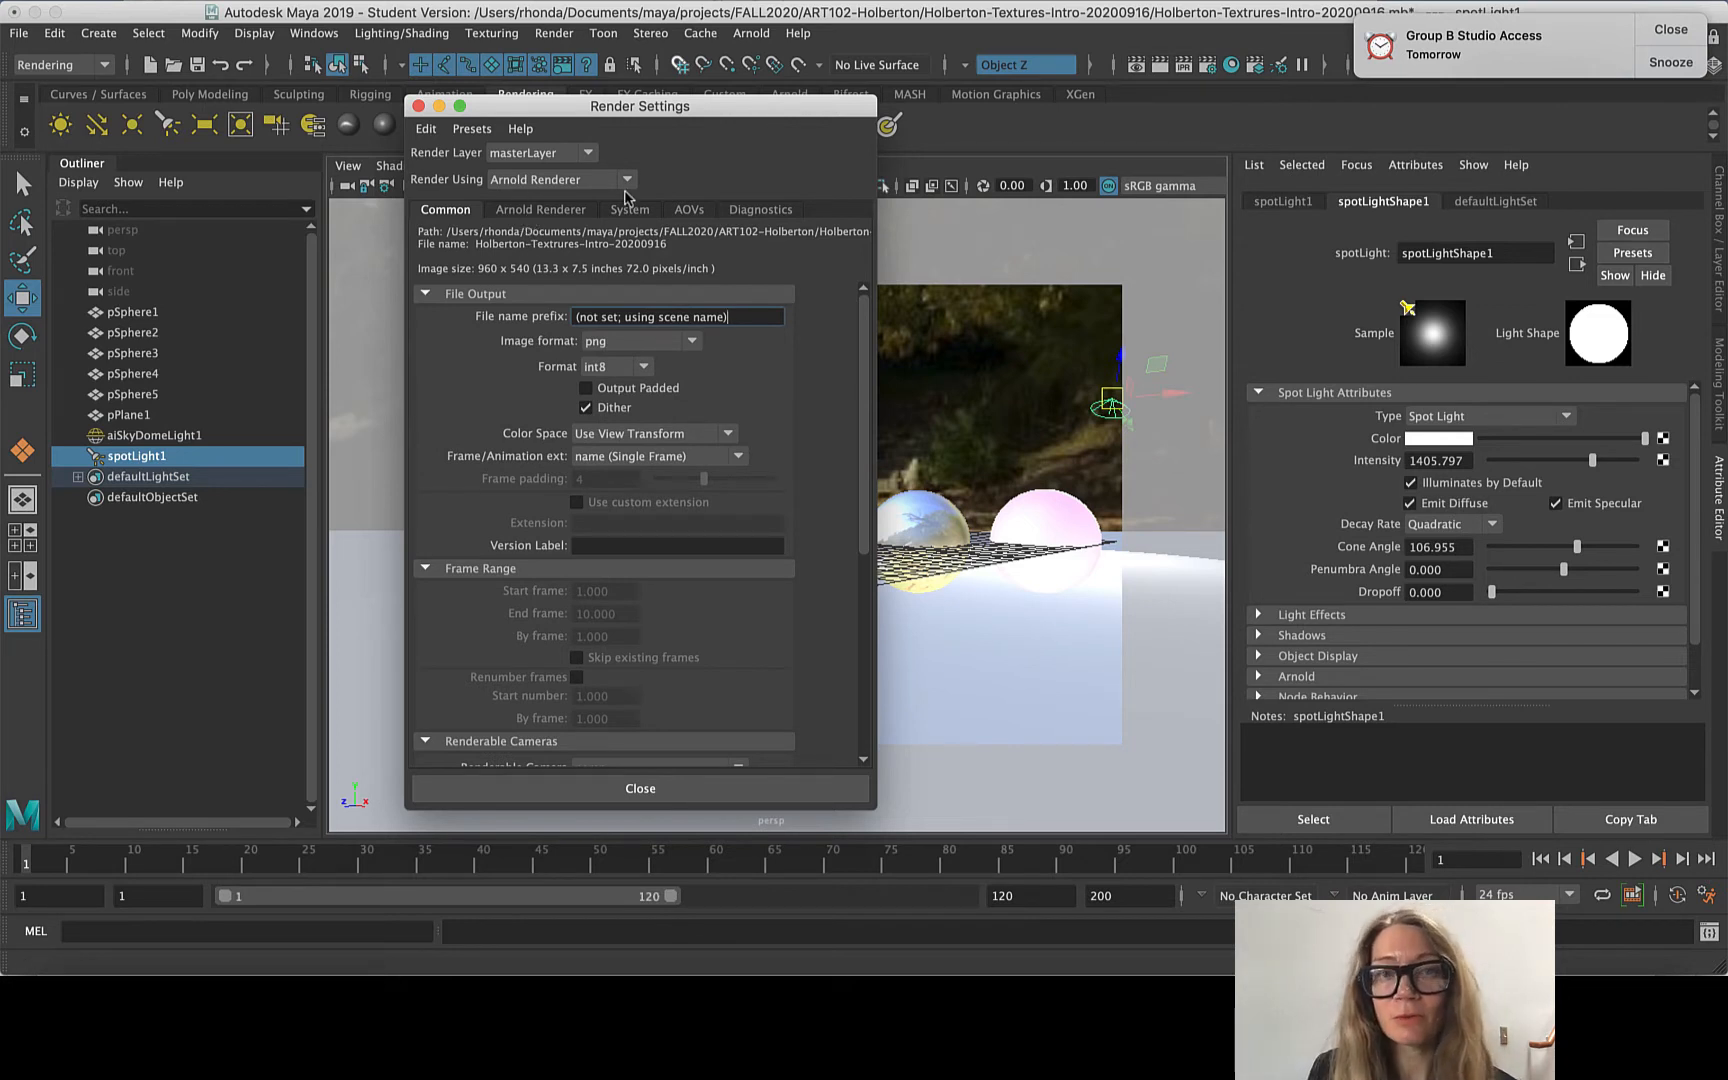
# - Raise the Arnold Diffuse, Specular, Transmission, SSS and Volume Indirect samples to 5 each
pyautogui.click(541, 211)
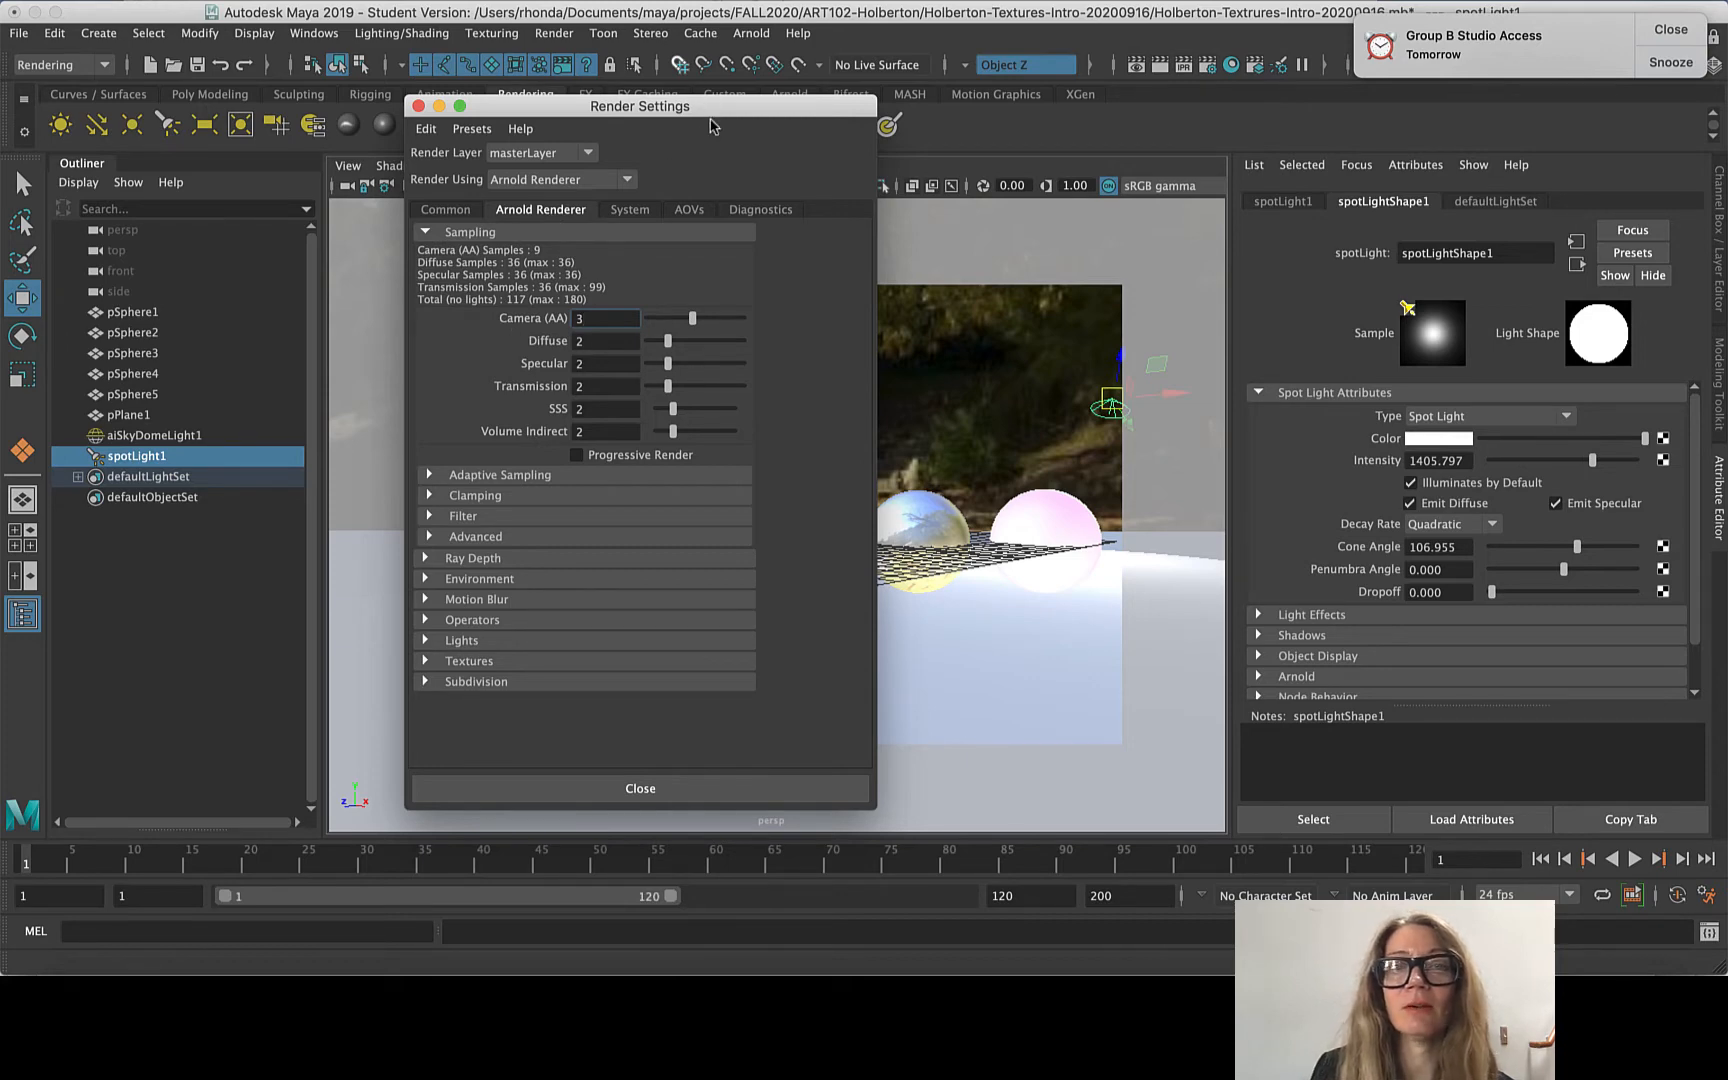
pyautogui.moveTo(814, 127); pyautogui.dragTo(1474, 141)
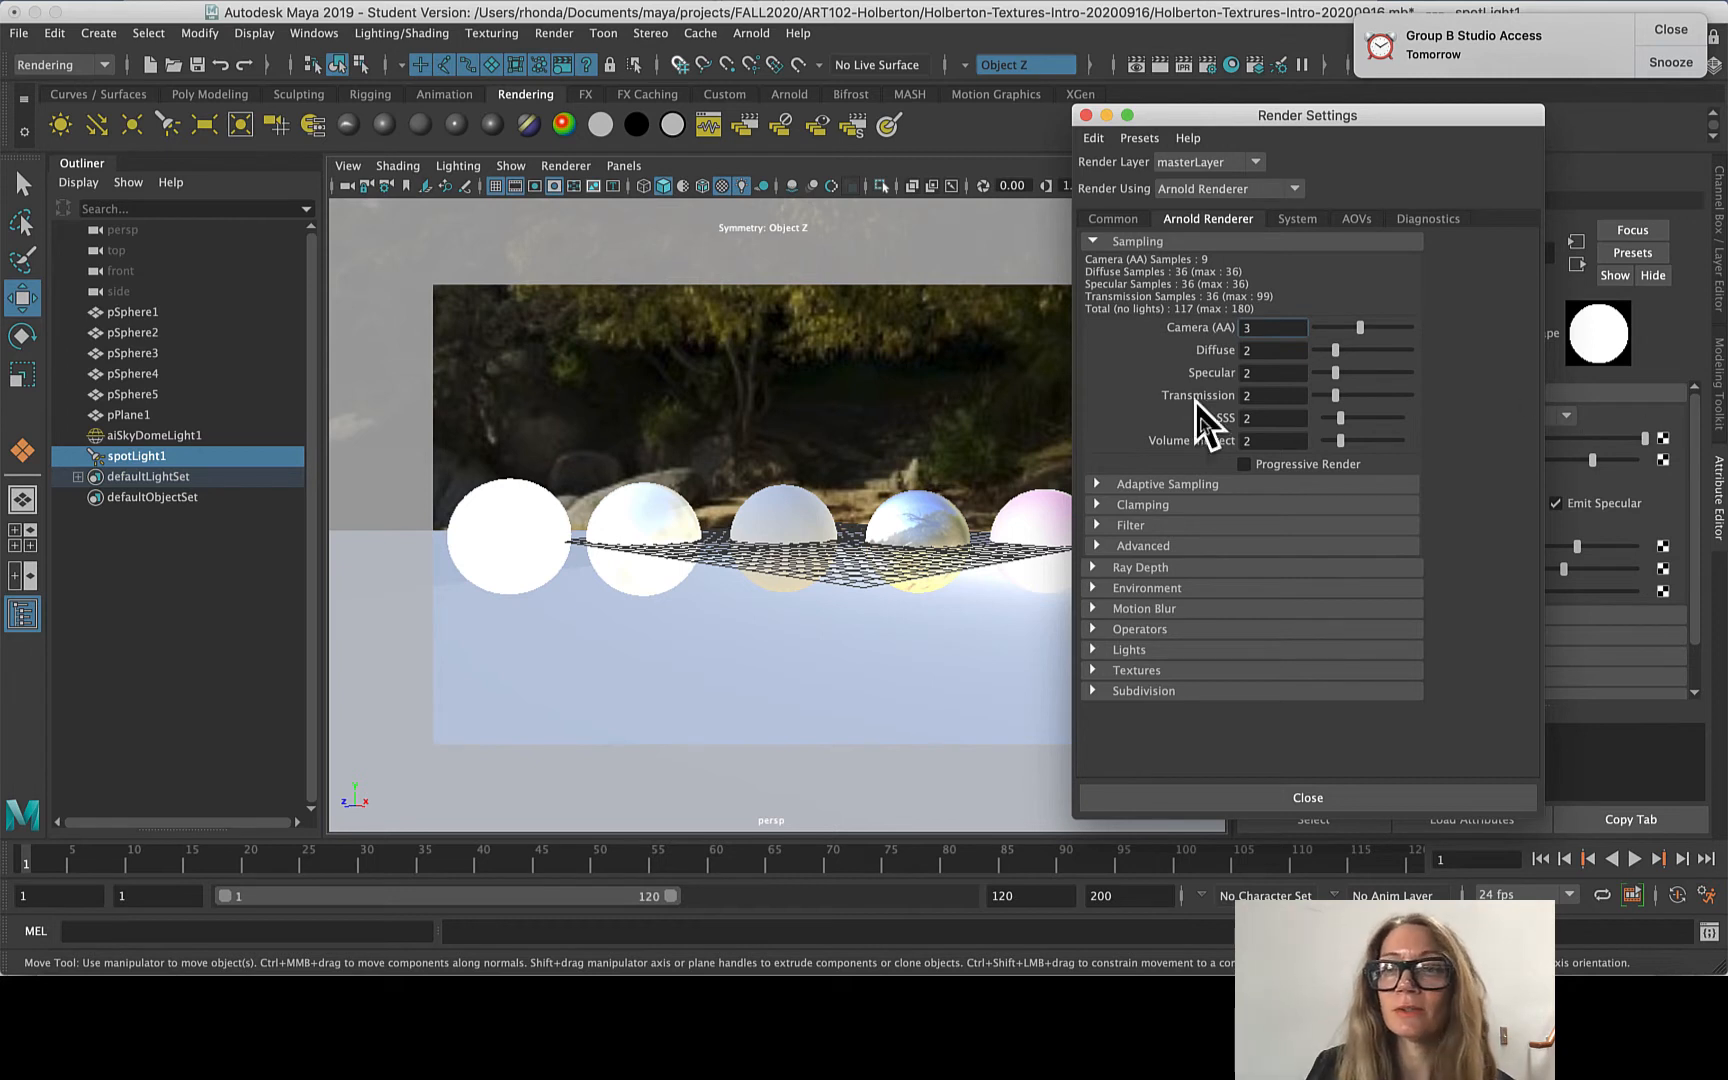
pyautogui.moveTo(1336, 354); pyautogui.dragTo(1368, 360)
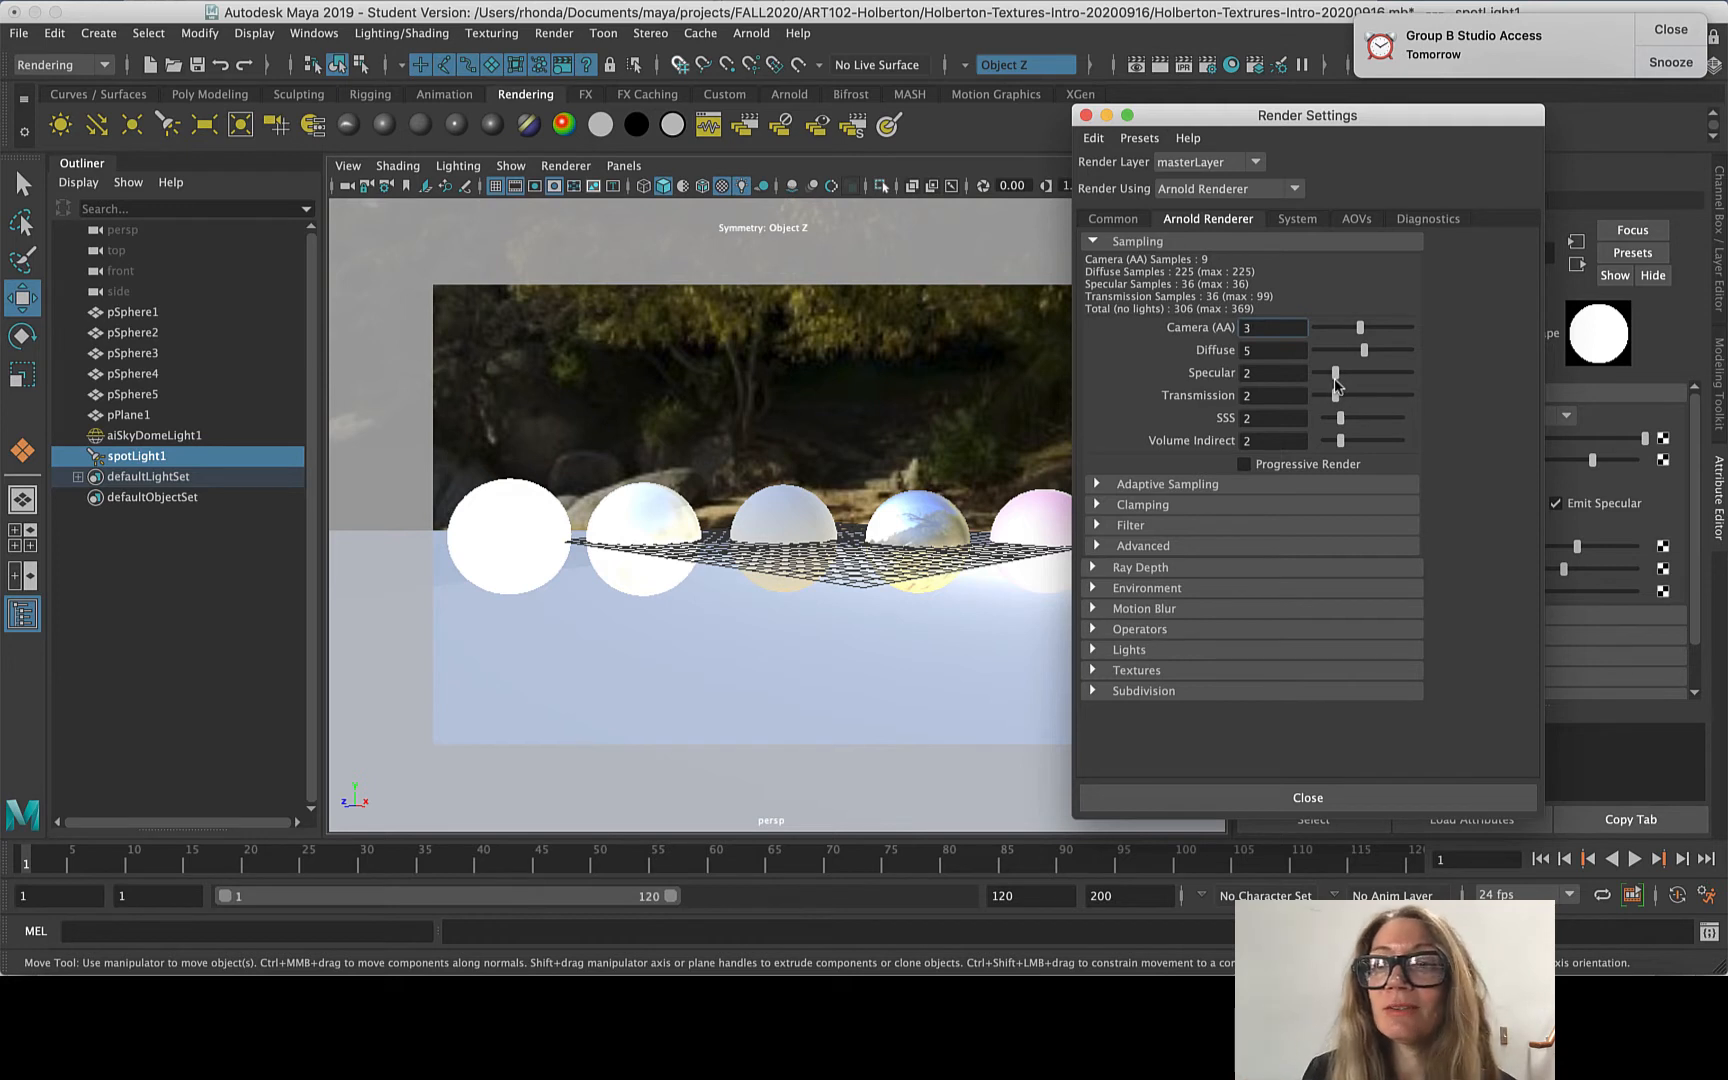
pyautogui.moveTo(1336, 381); pyautogui.dragTo(1366, 380)
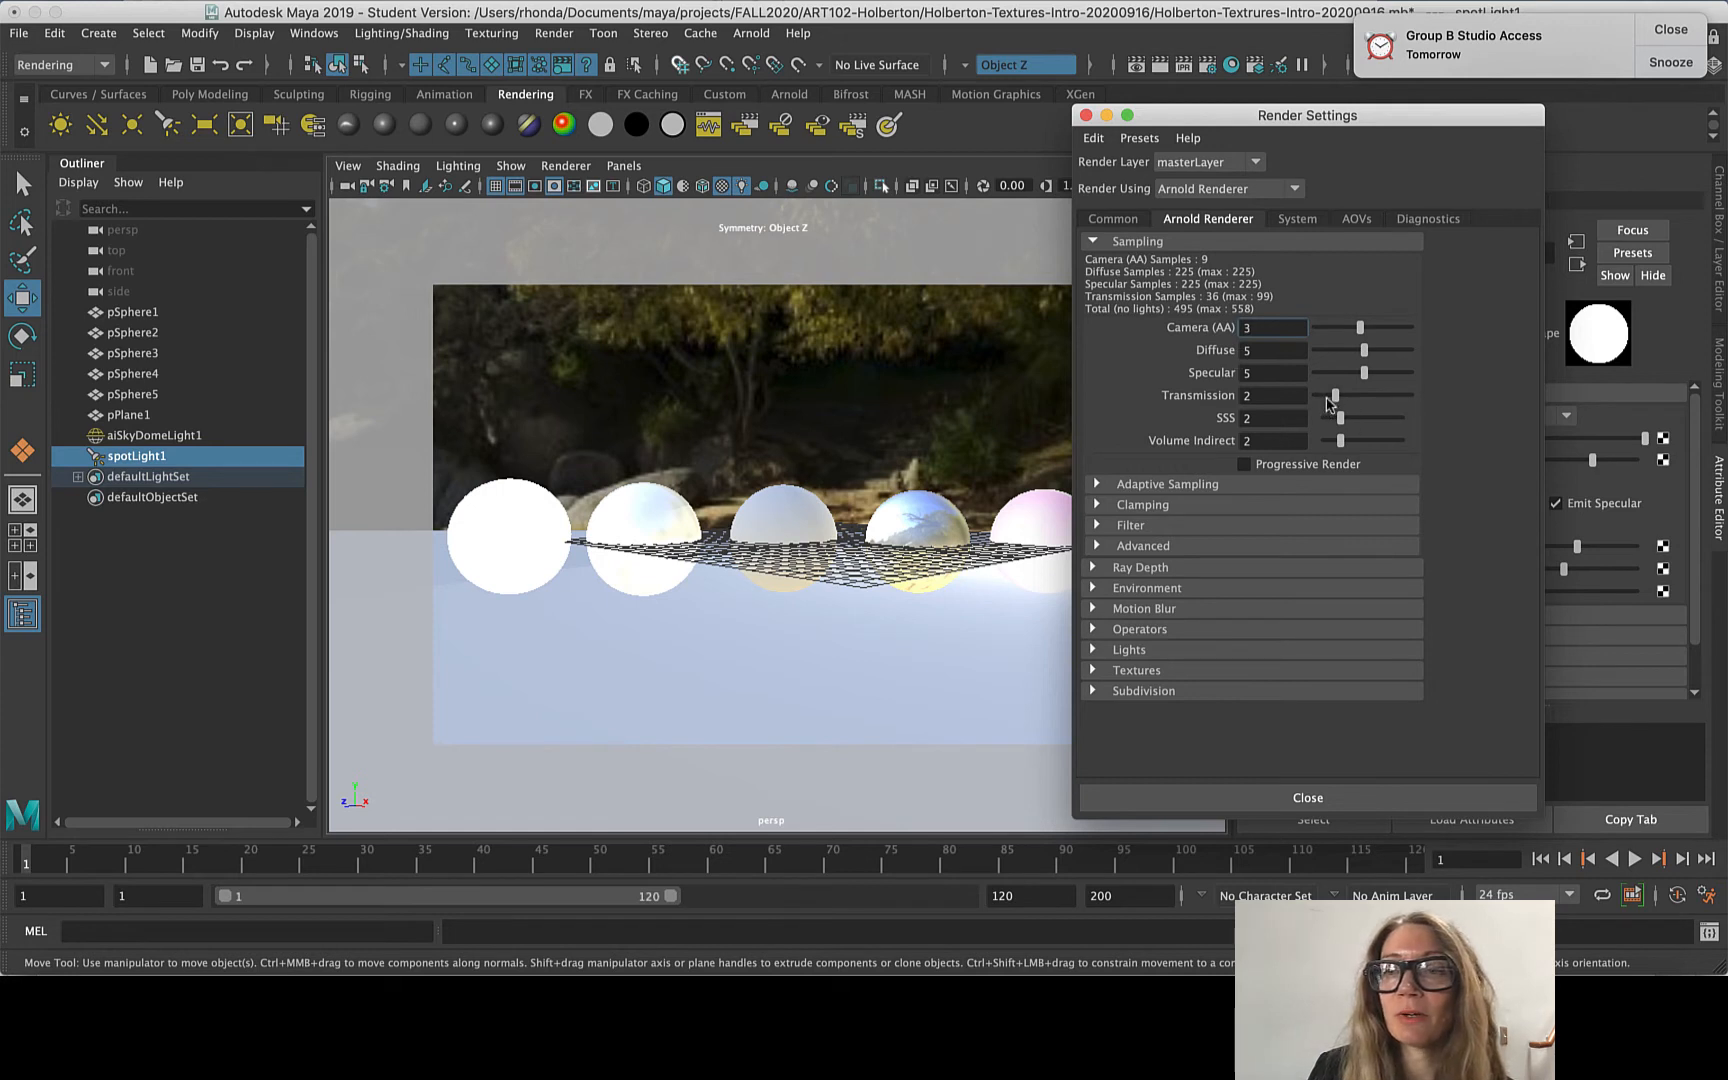
pyautogui.moveTo(1335, 398); pyautogui.dragTo(1357, 403)
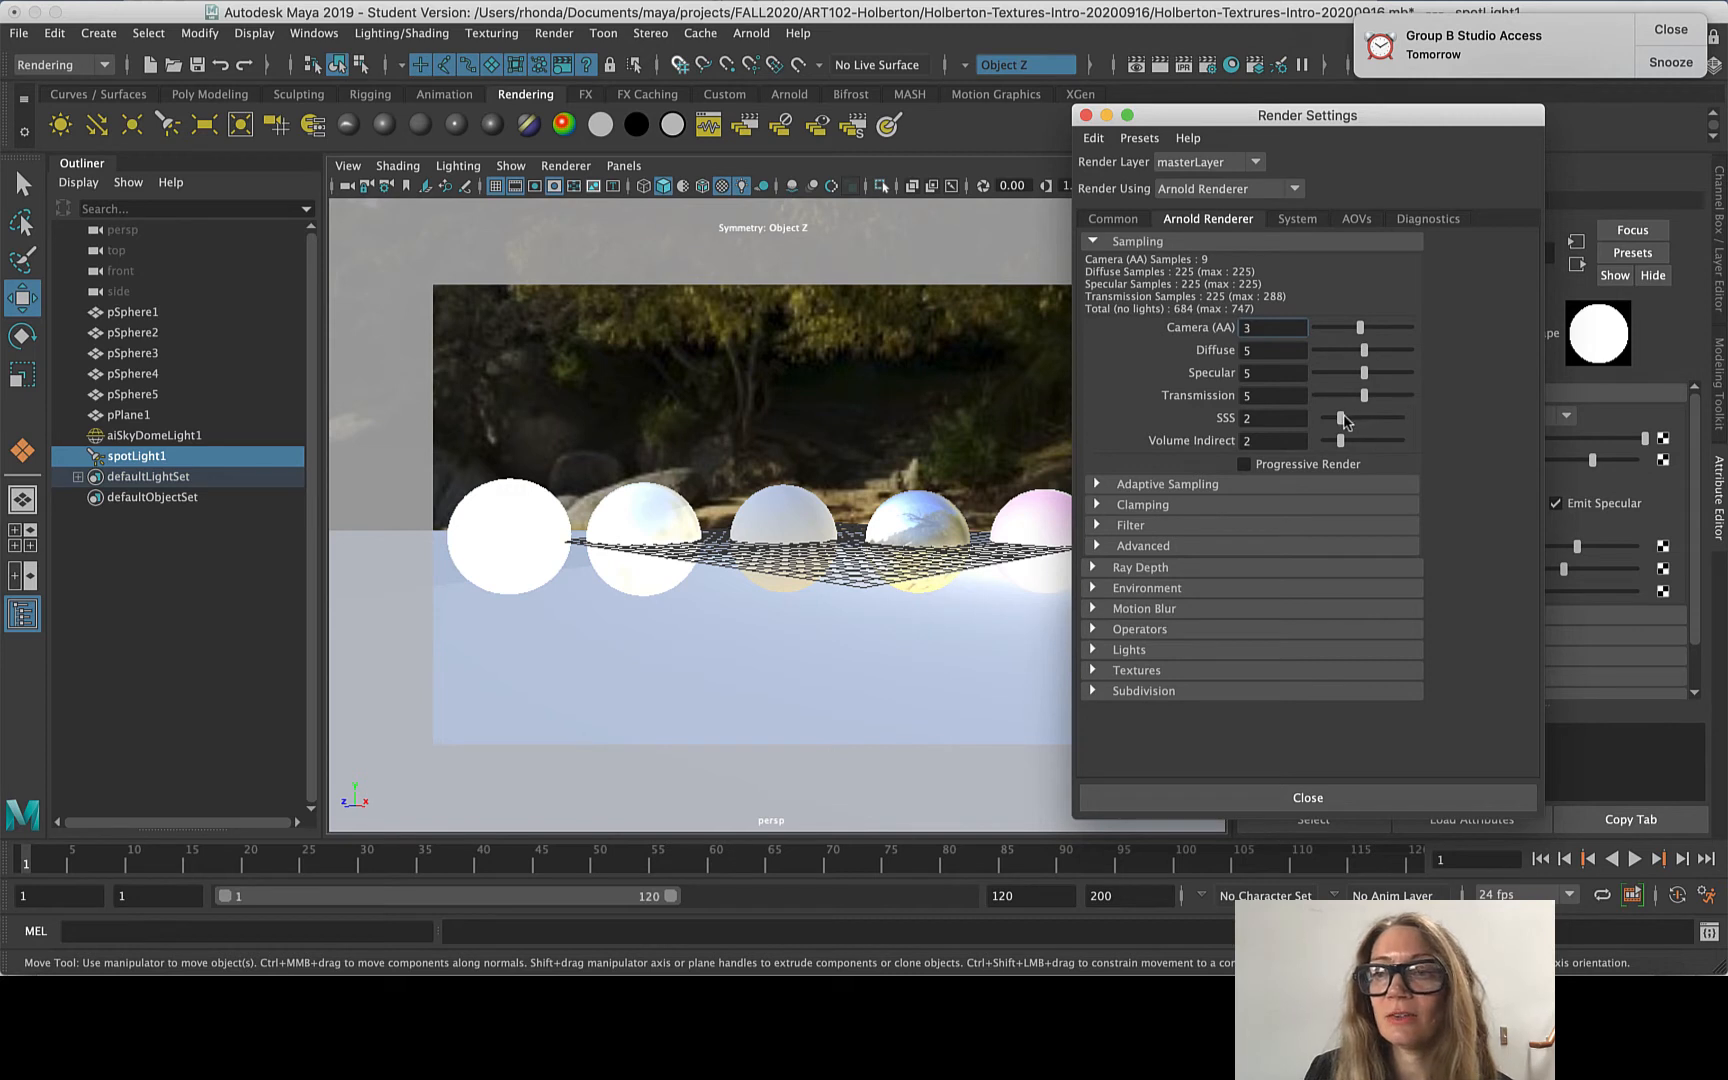
pyautogui.moveTo(1344, 424); pyautogui.dragTo(1366, 425)
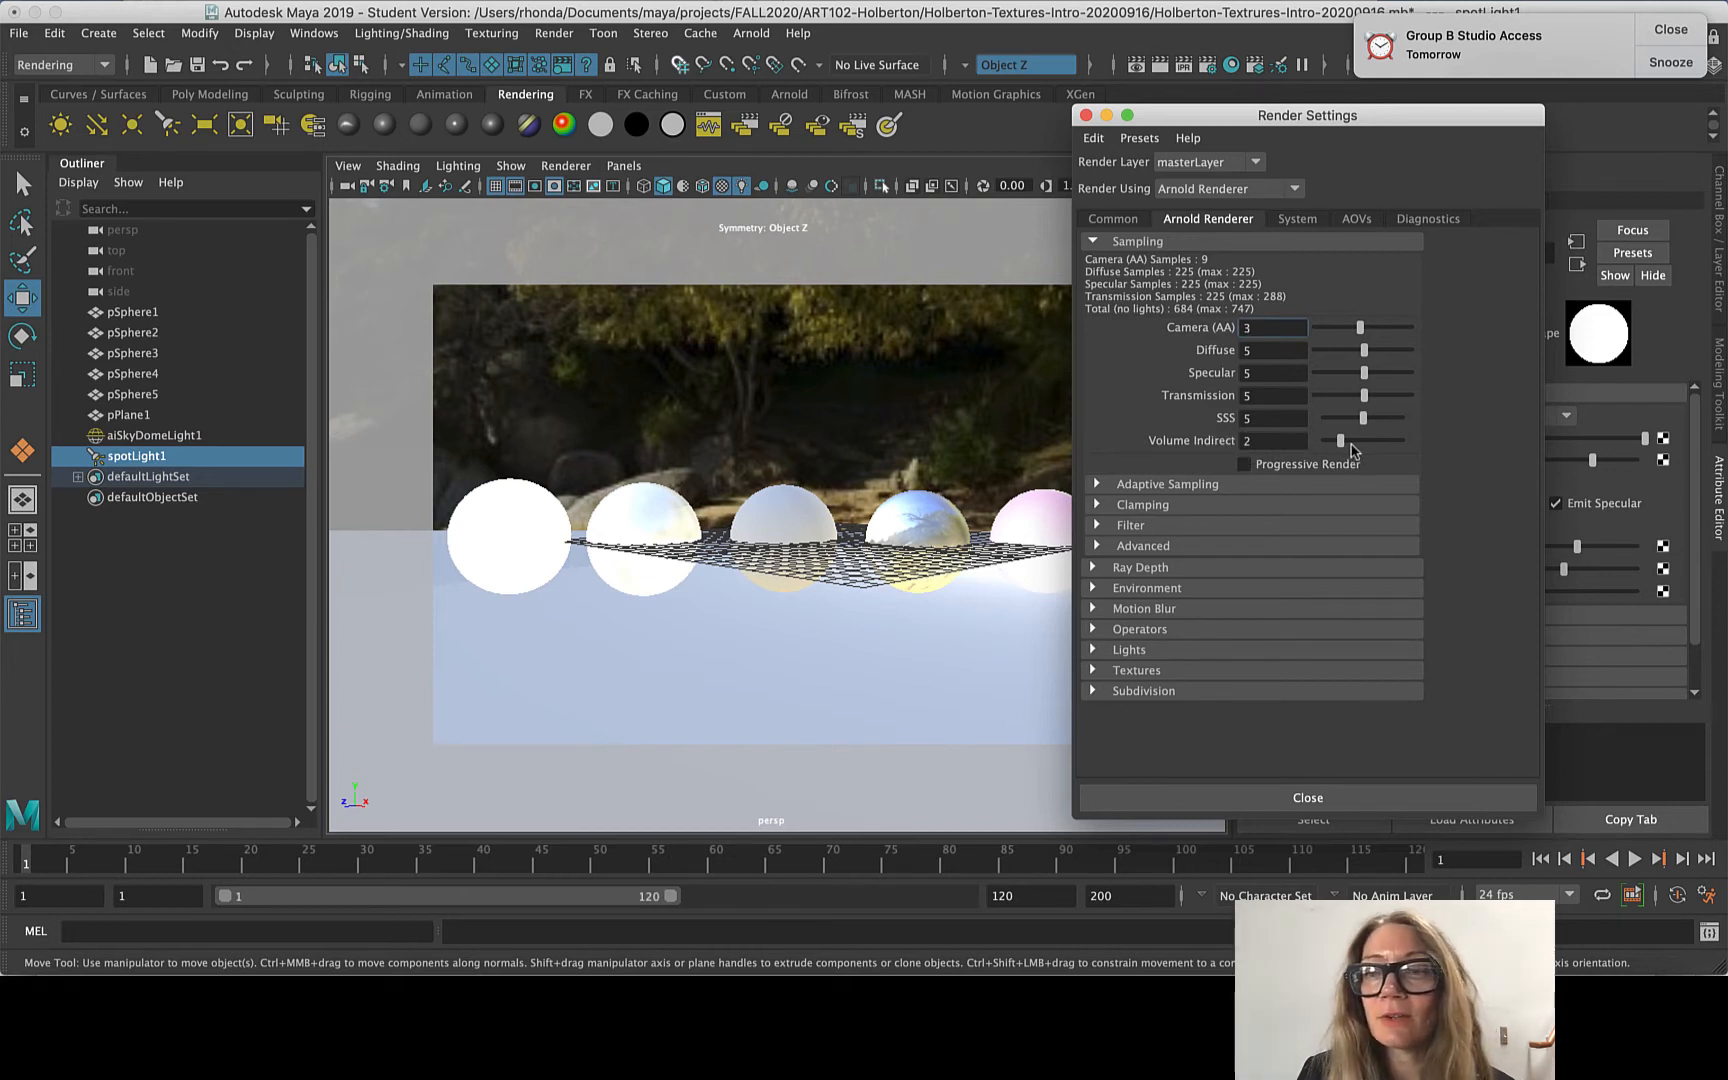
pyautogui.moveTo(1341, 442); pyautogui.dragTo(1365, 451)
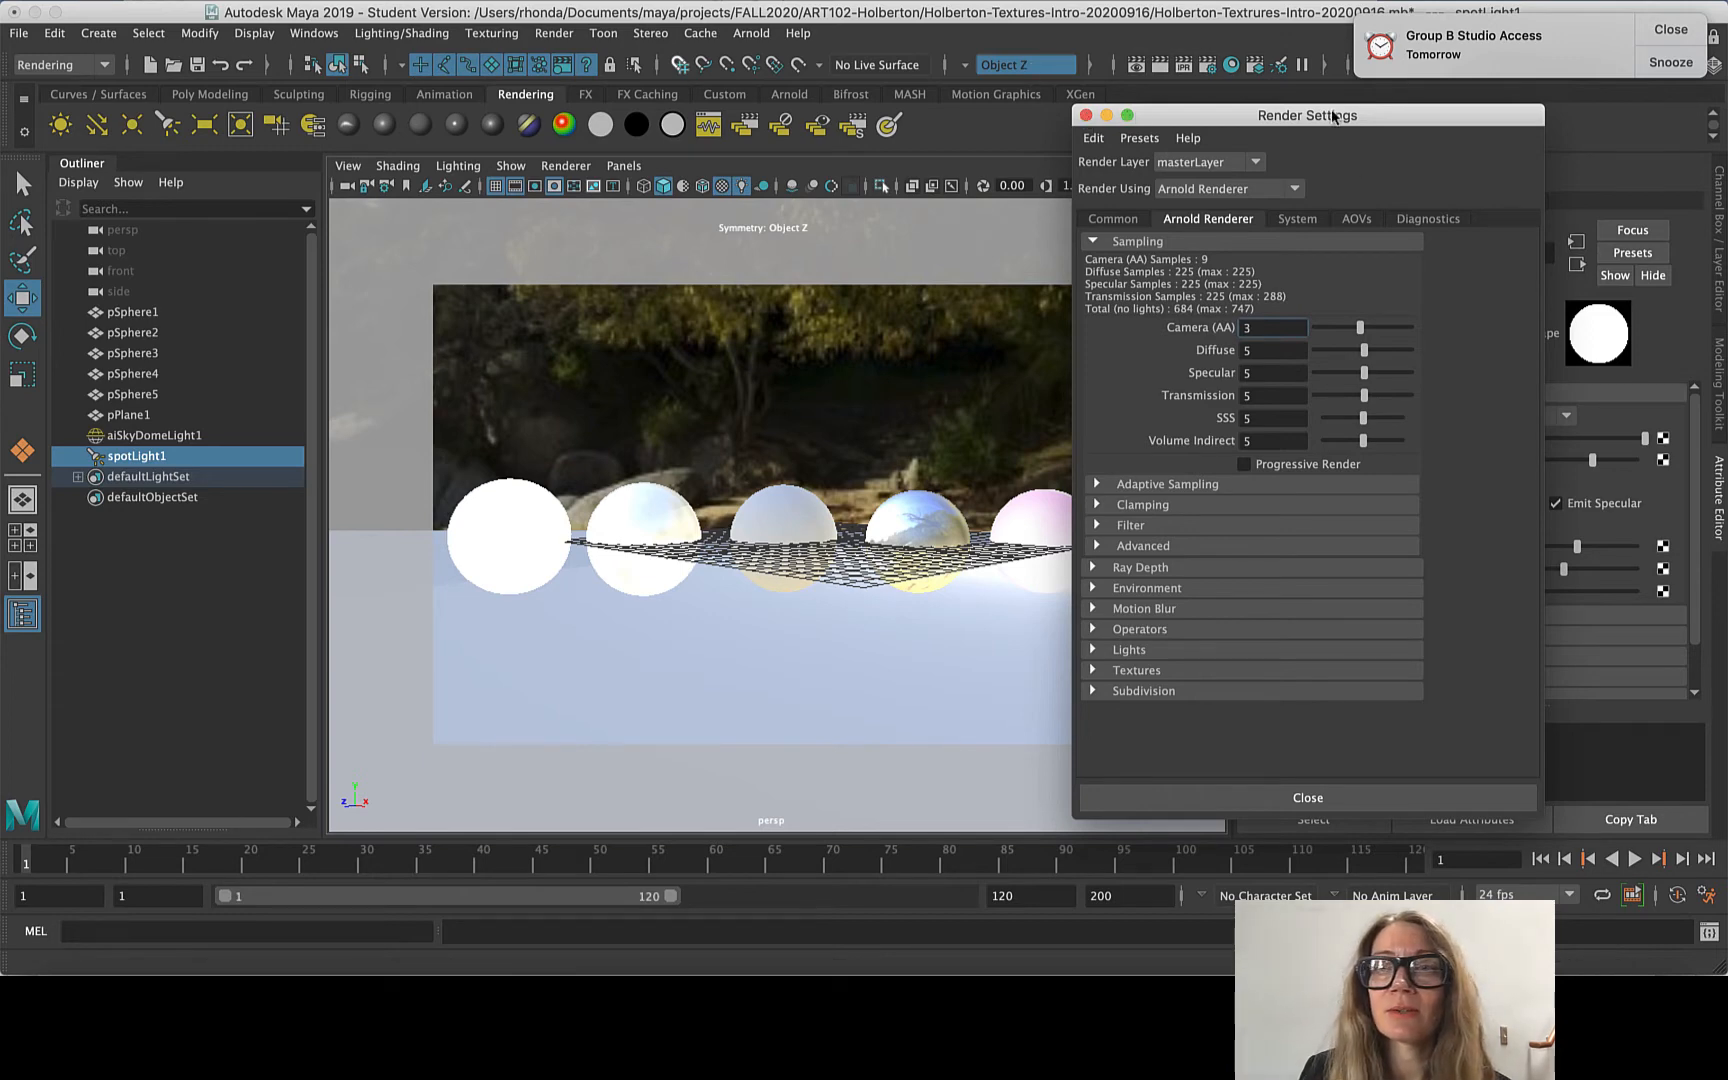
# - Move the Render Settings window off the attribute area and render the perspective view with the raised Arnold samples
pyautogui.moveTo(1239, 121); pyautogui.dragTo(268, 401)
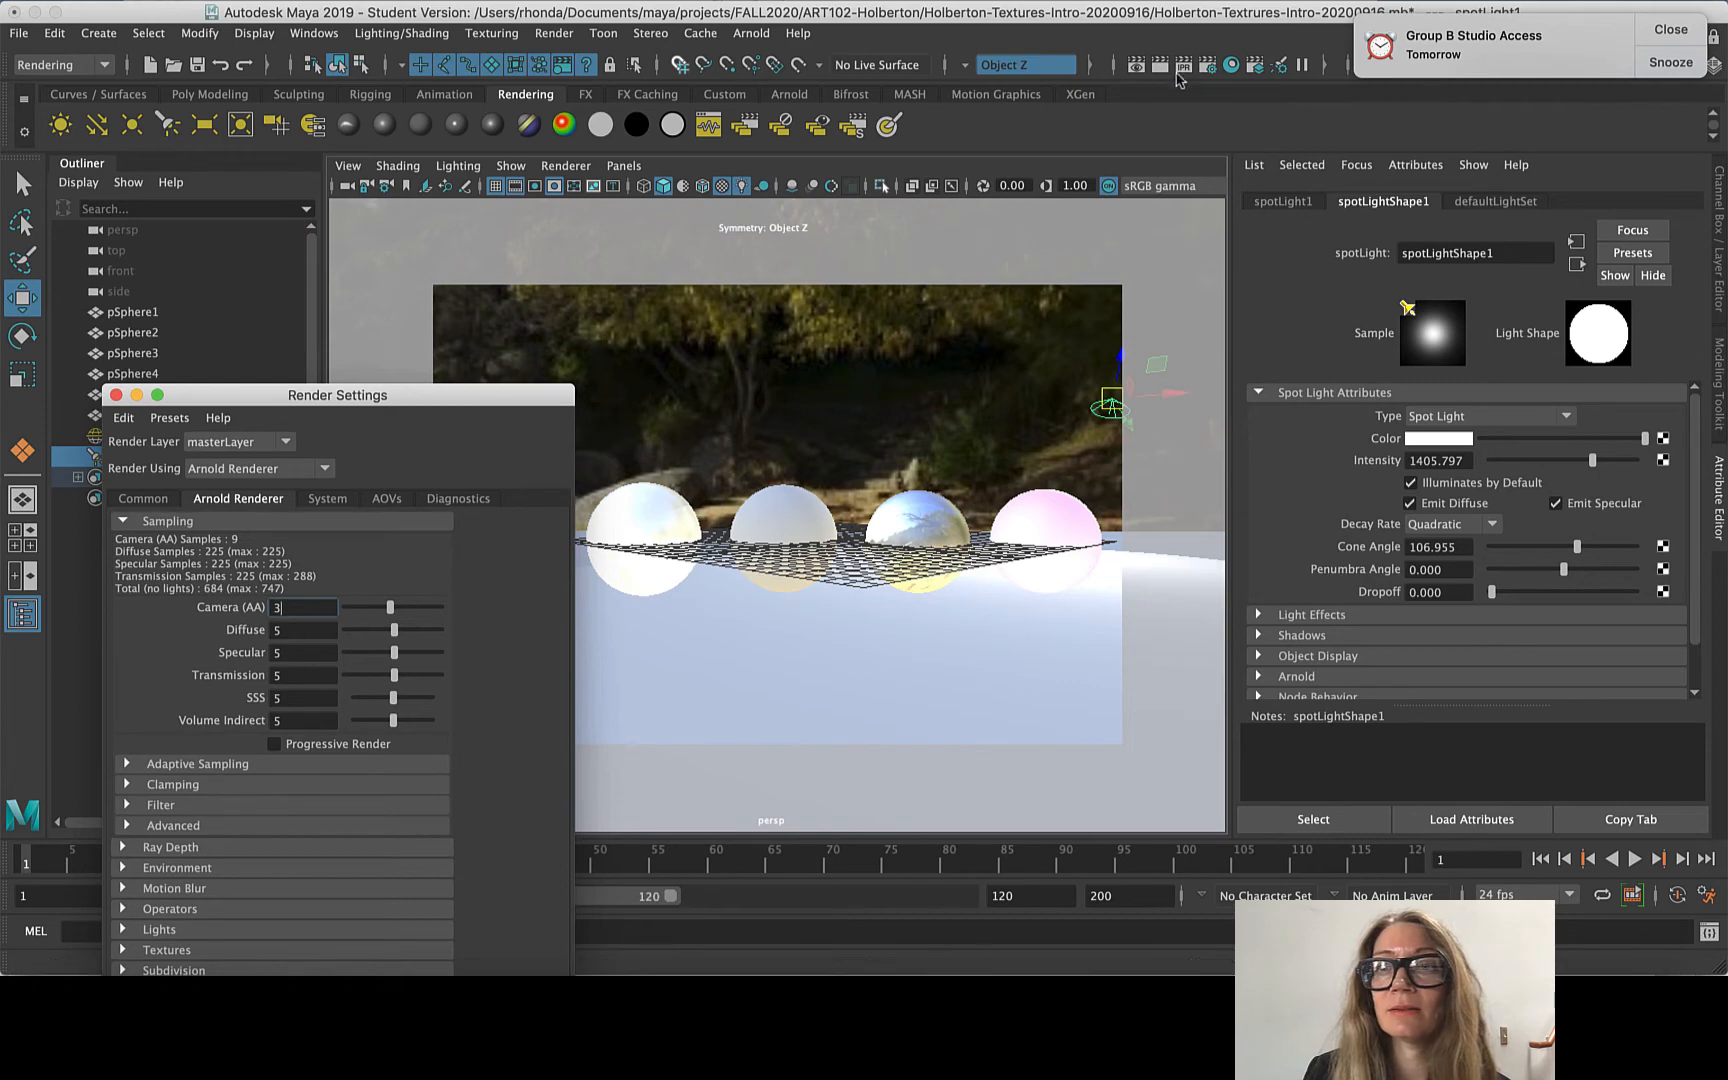
pyautogui.click(1160, 65)
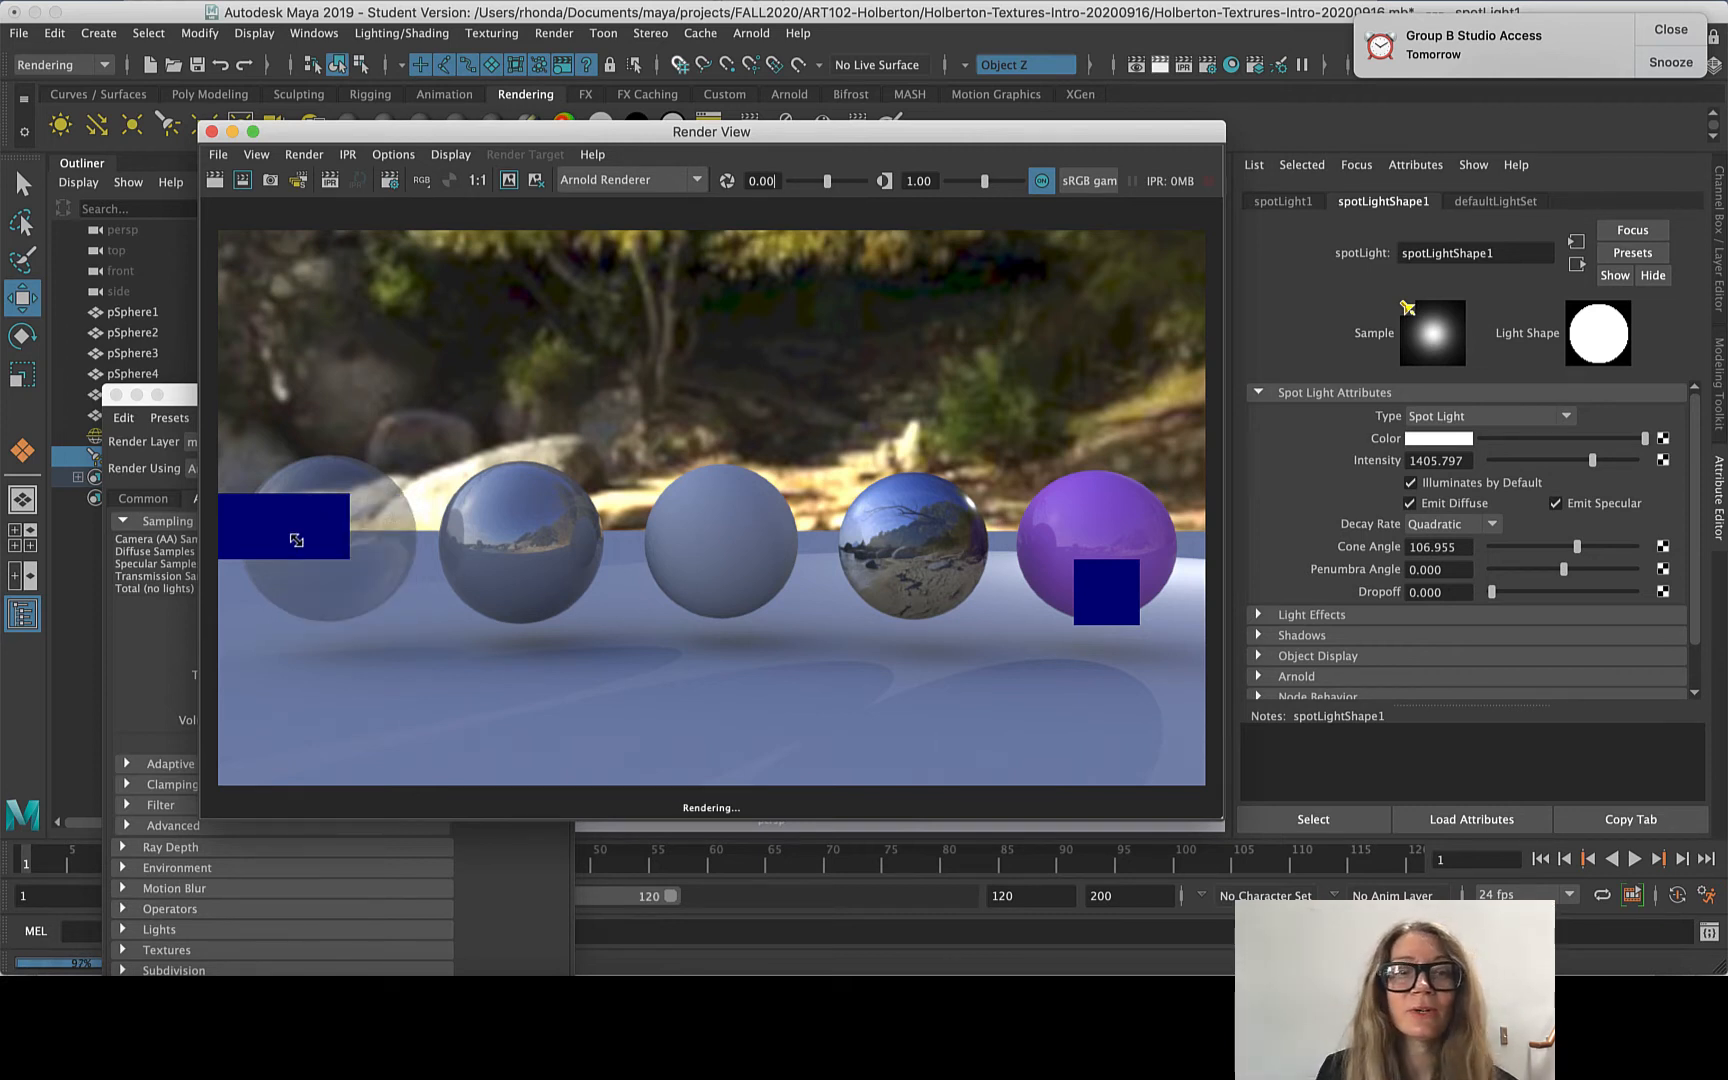
# - Examine the transparent sphere in the new render up close for remaining noise and compare it with the full image
pyautogui.scroll(3, 366, 626)
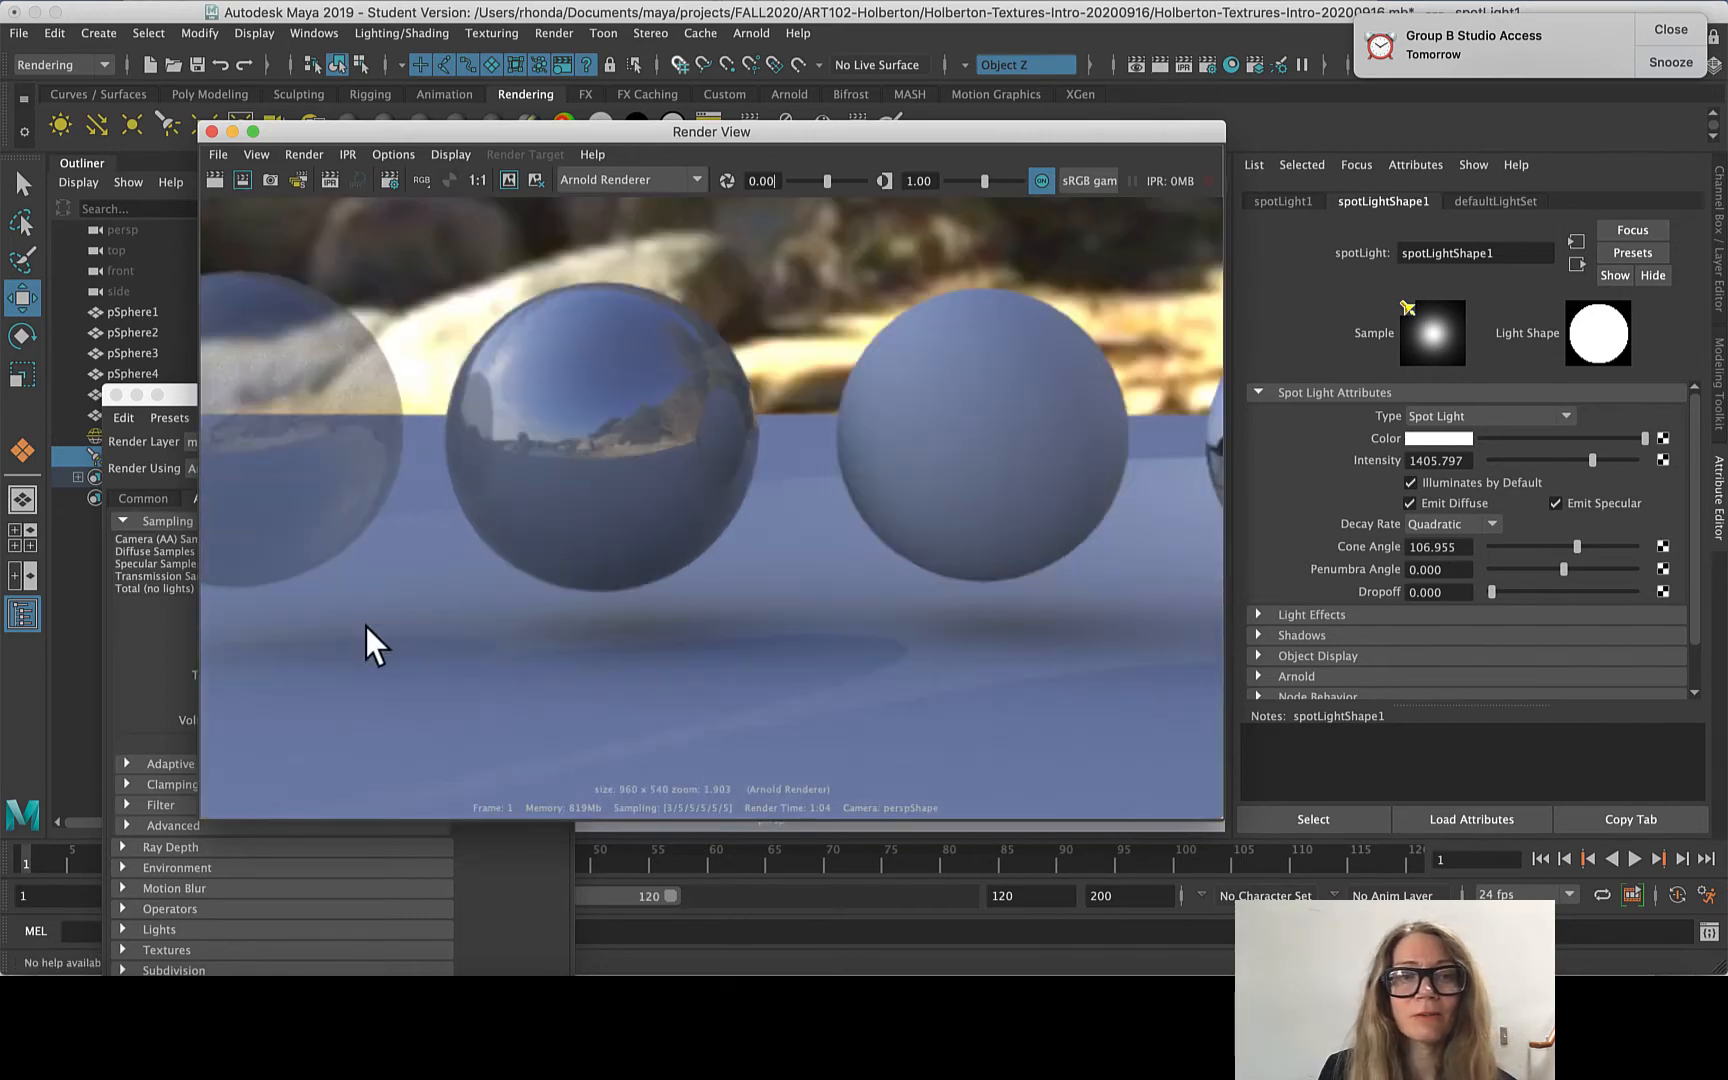
pyautogui.scroll(-3, 567, 586)
pyautogui.scroll(8, 342, 450)
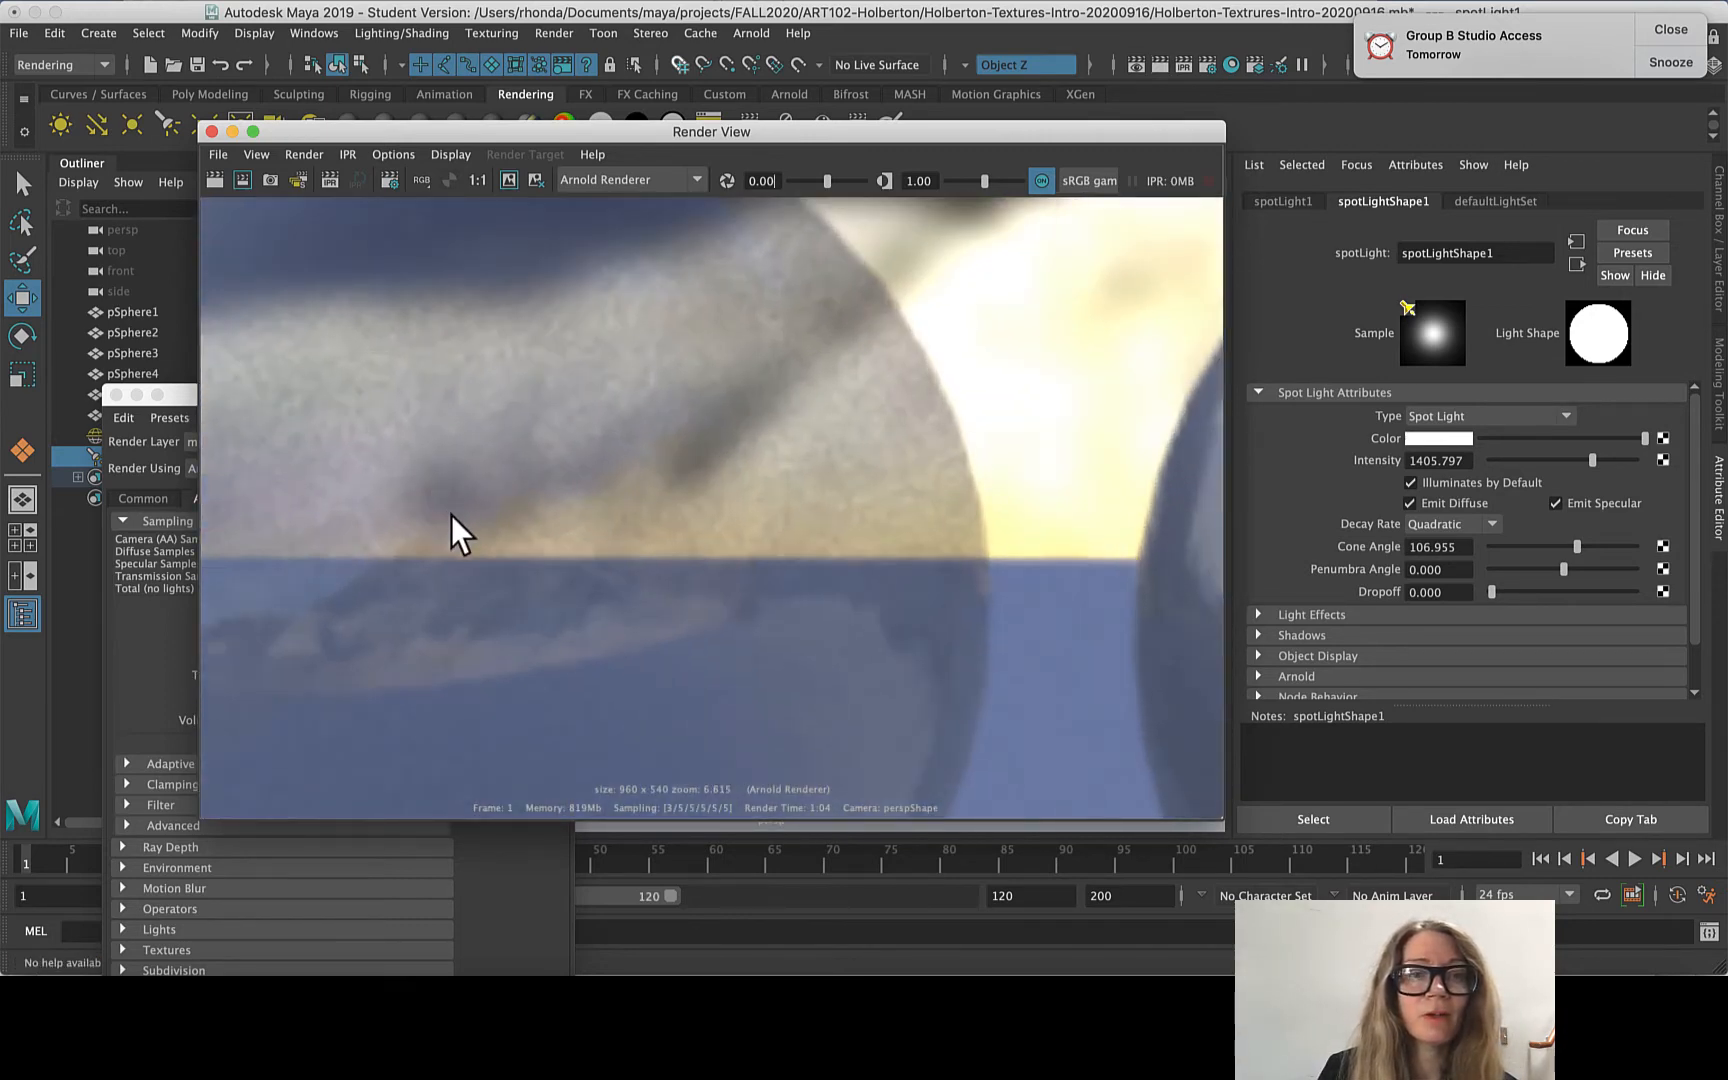
pyautogui.scroll(-8, 451, 516)
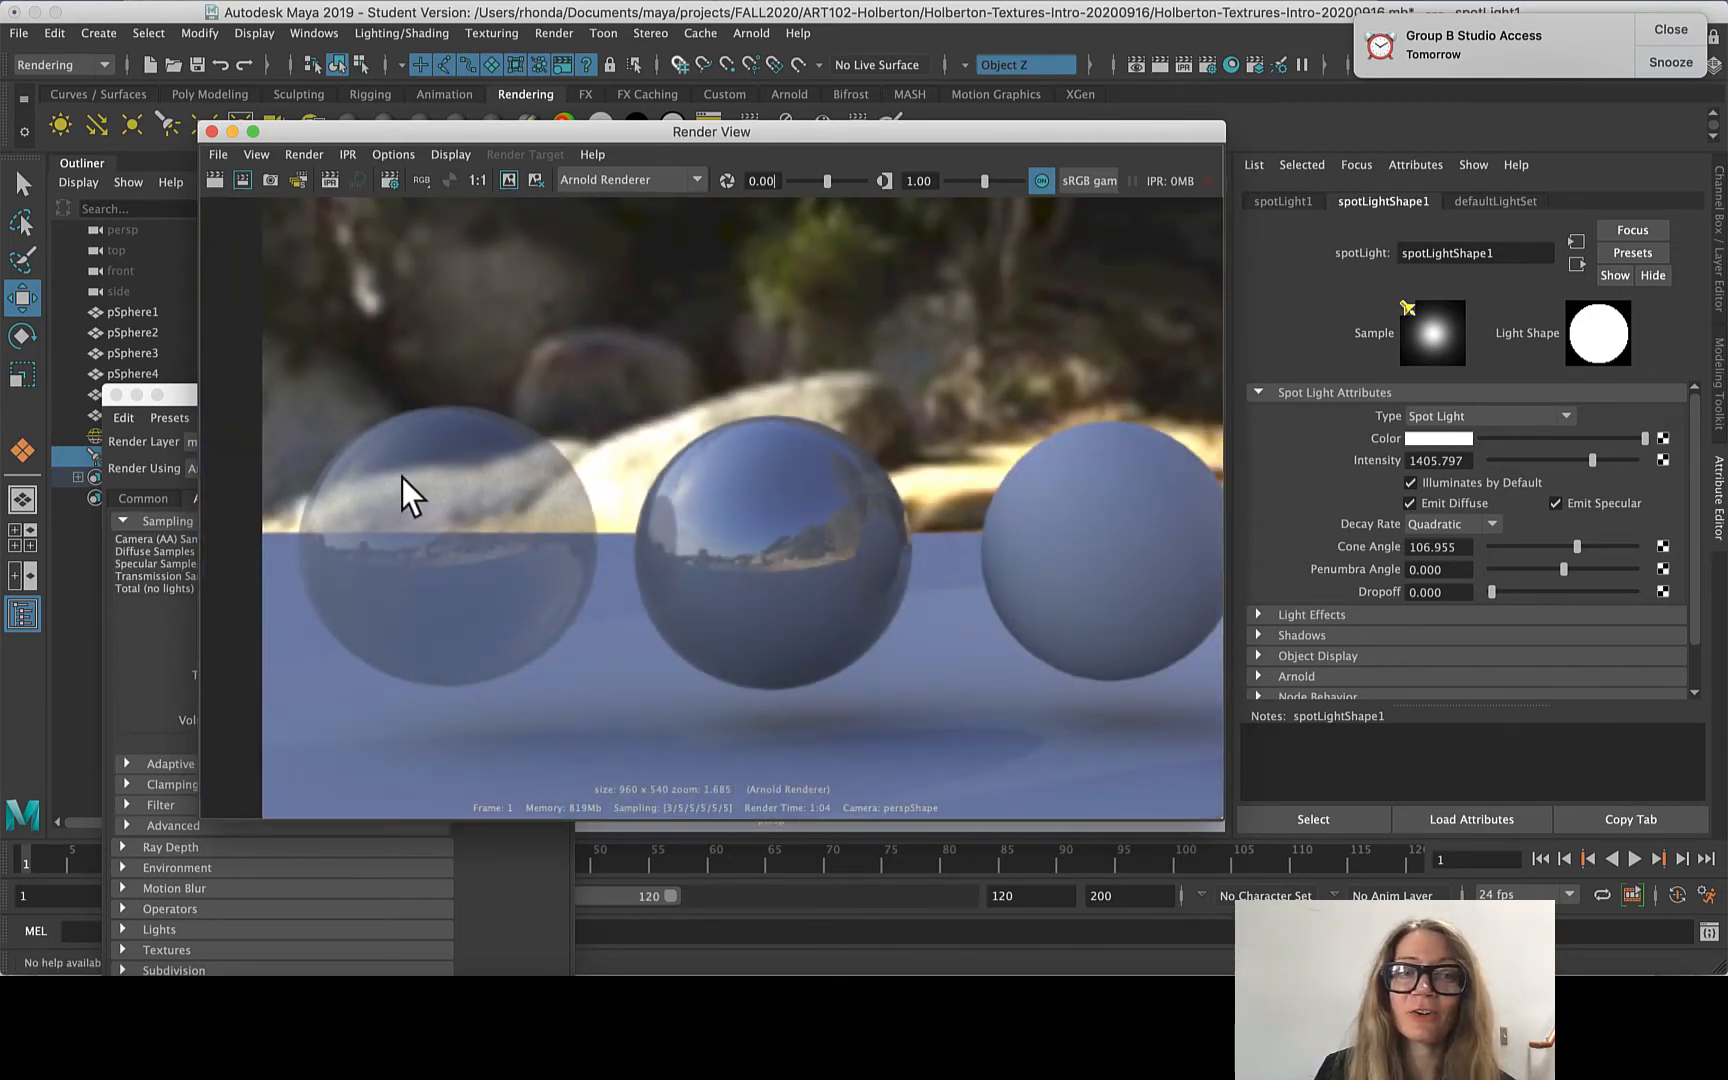
pyautogui.scroll(2, 410, 480)
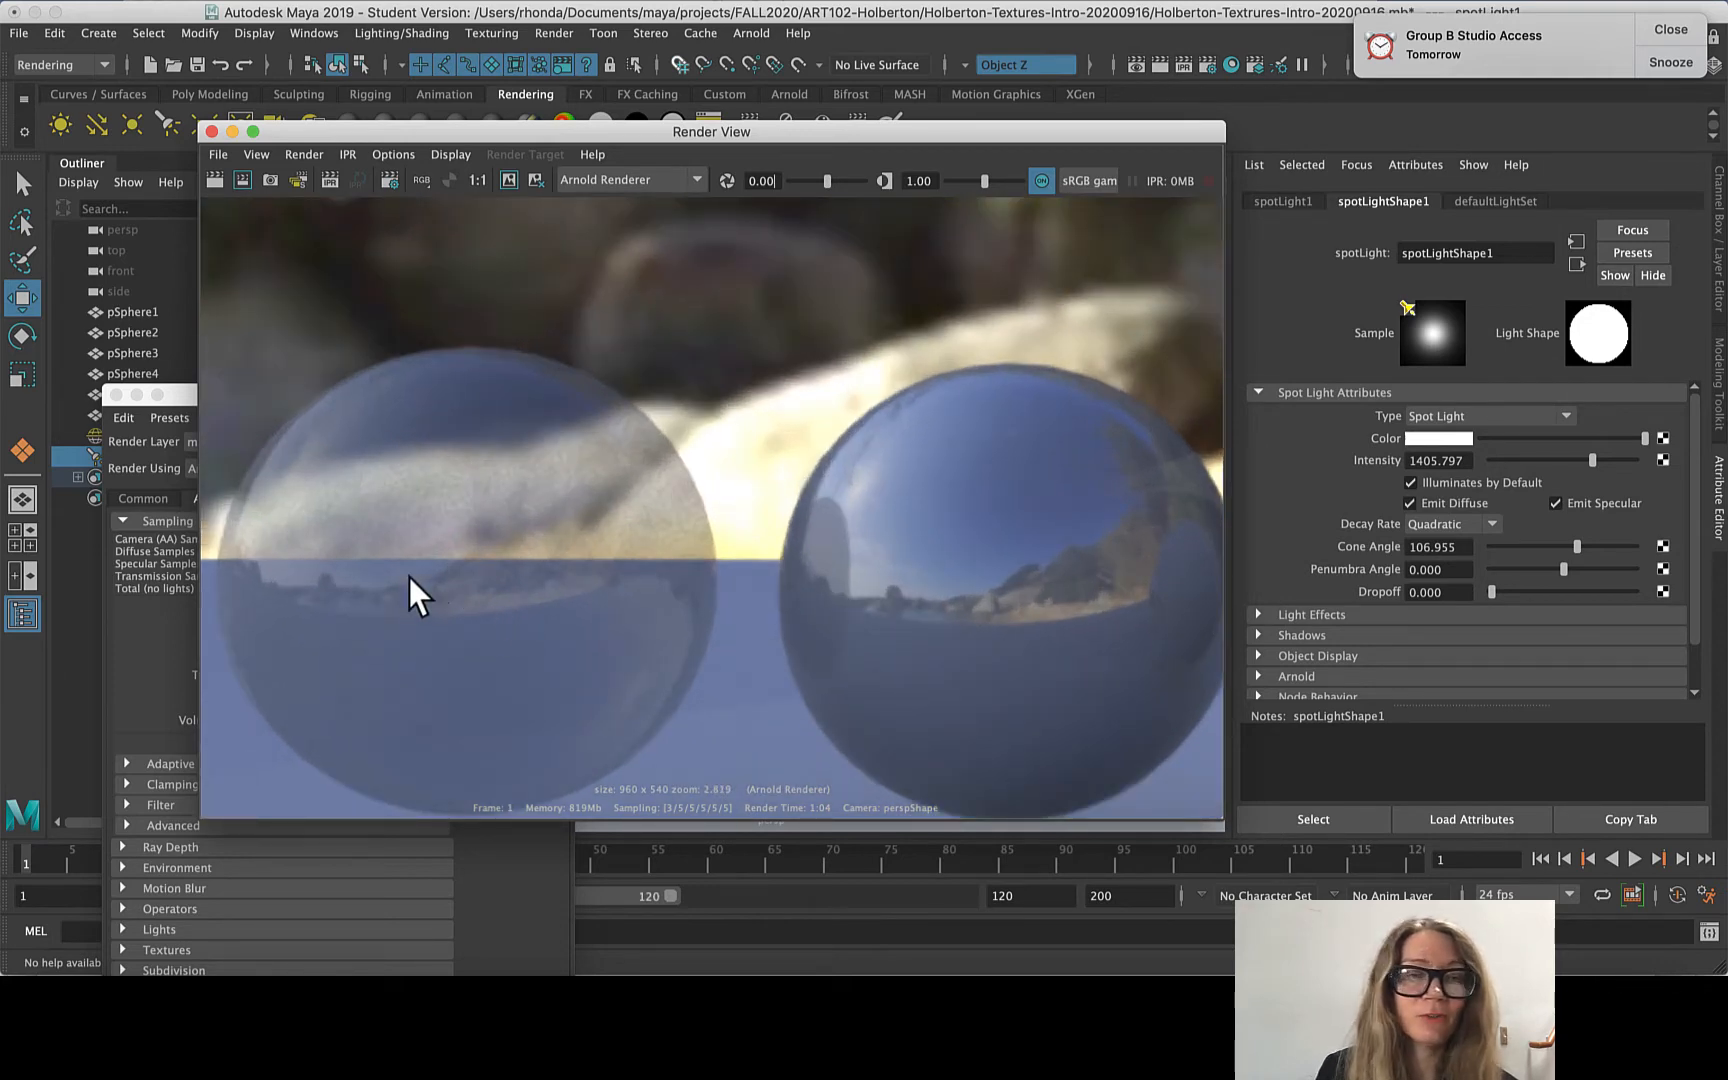
pyautogui.scroll(-2, 483, 580)
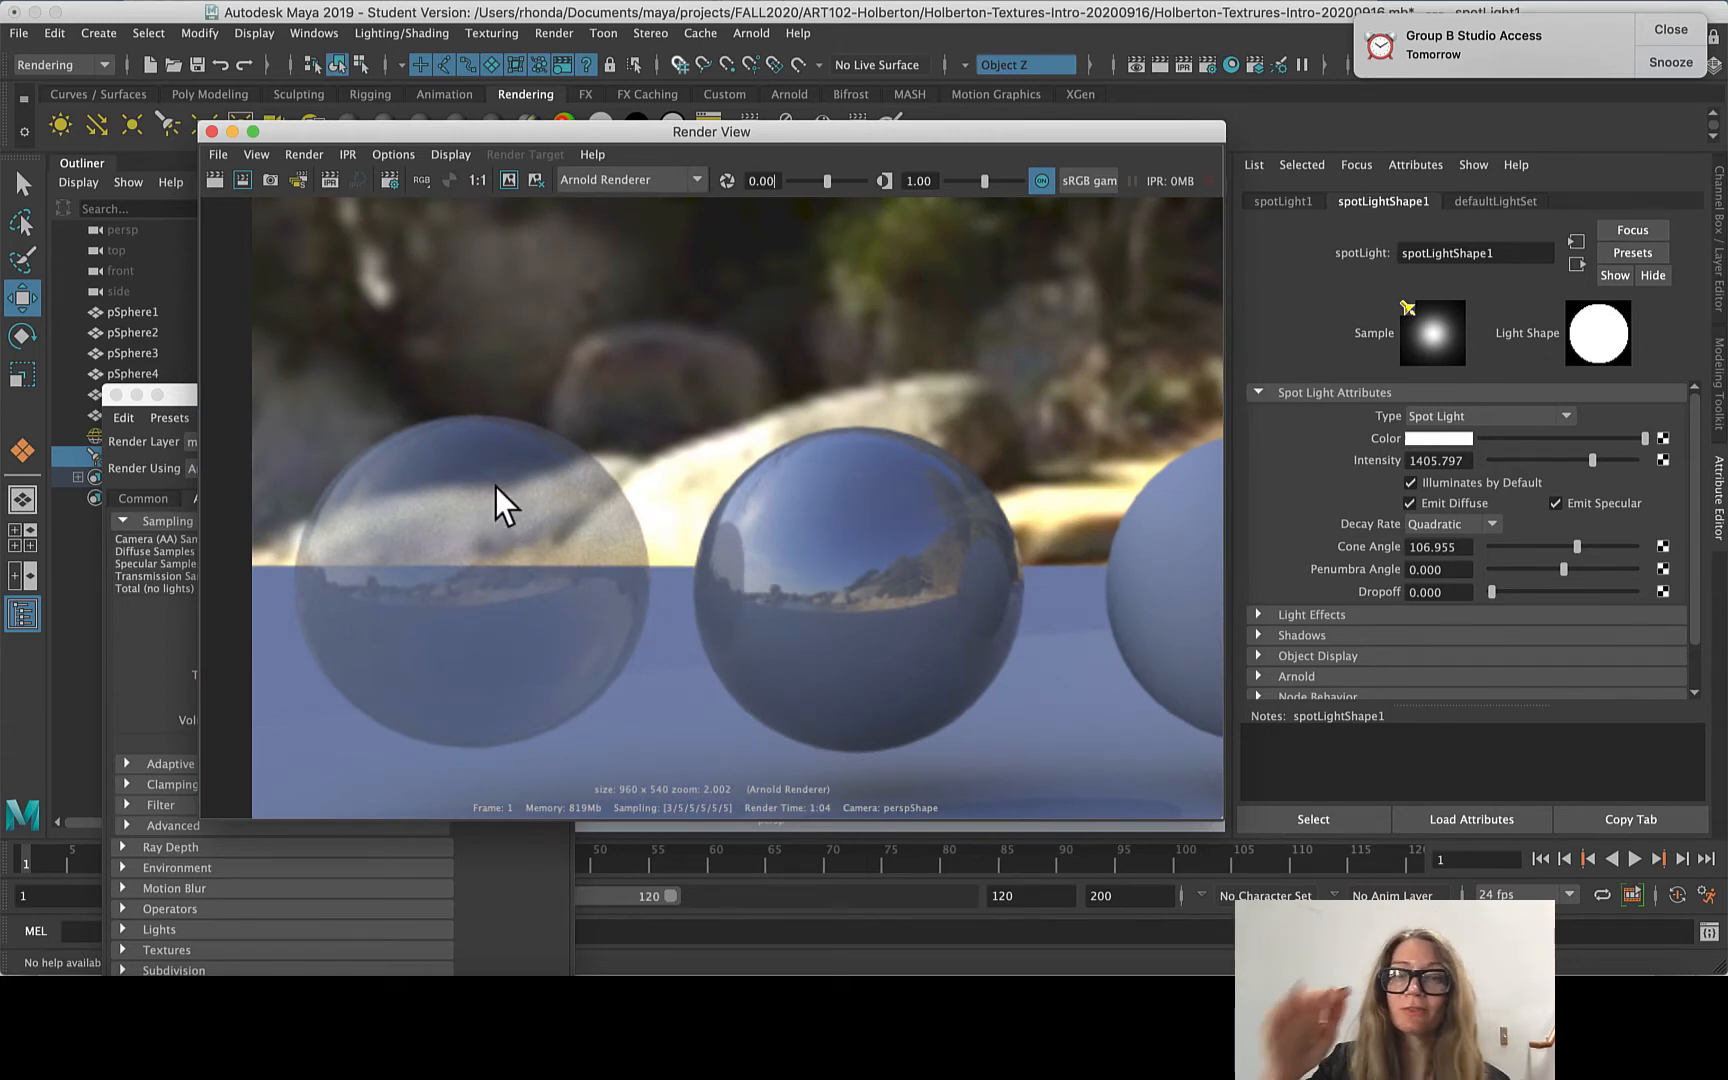
pyautogui.scroll(-2, 869, 590)
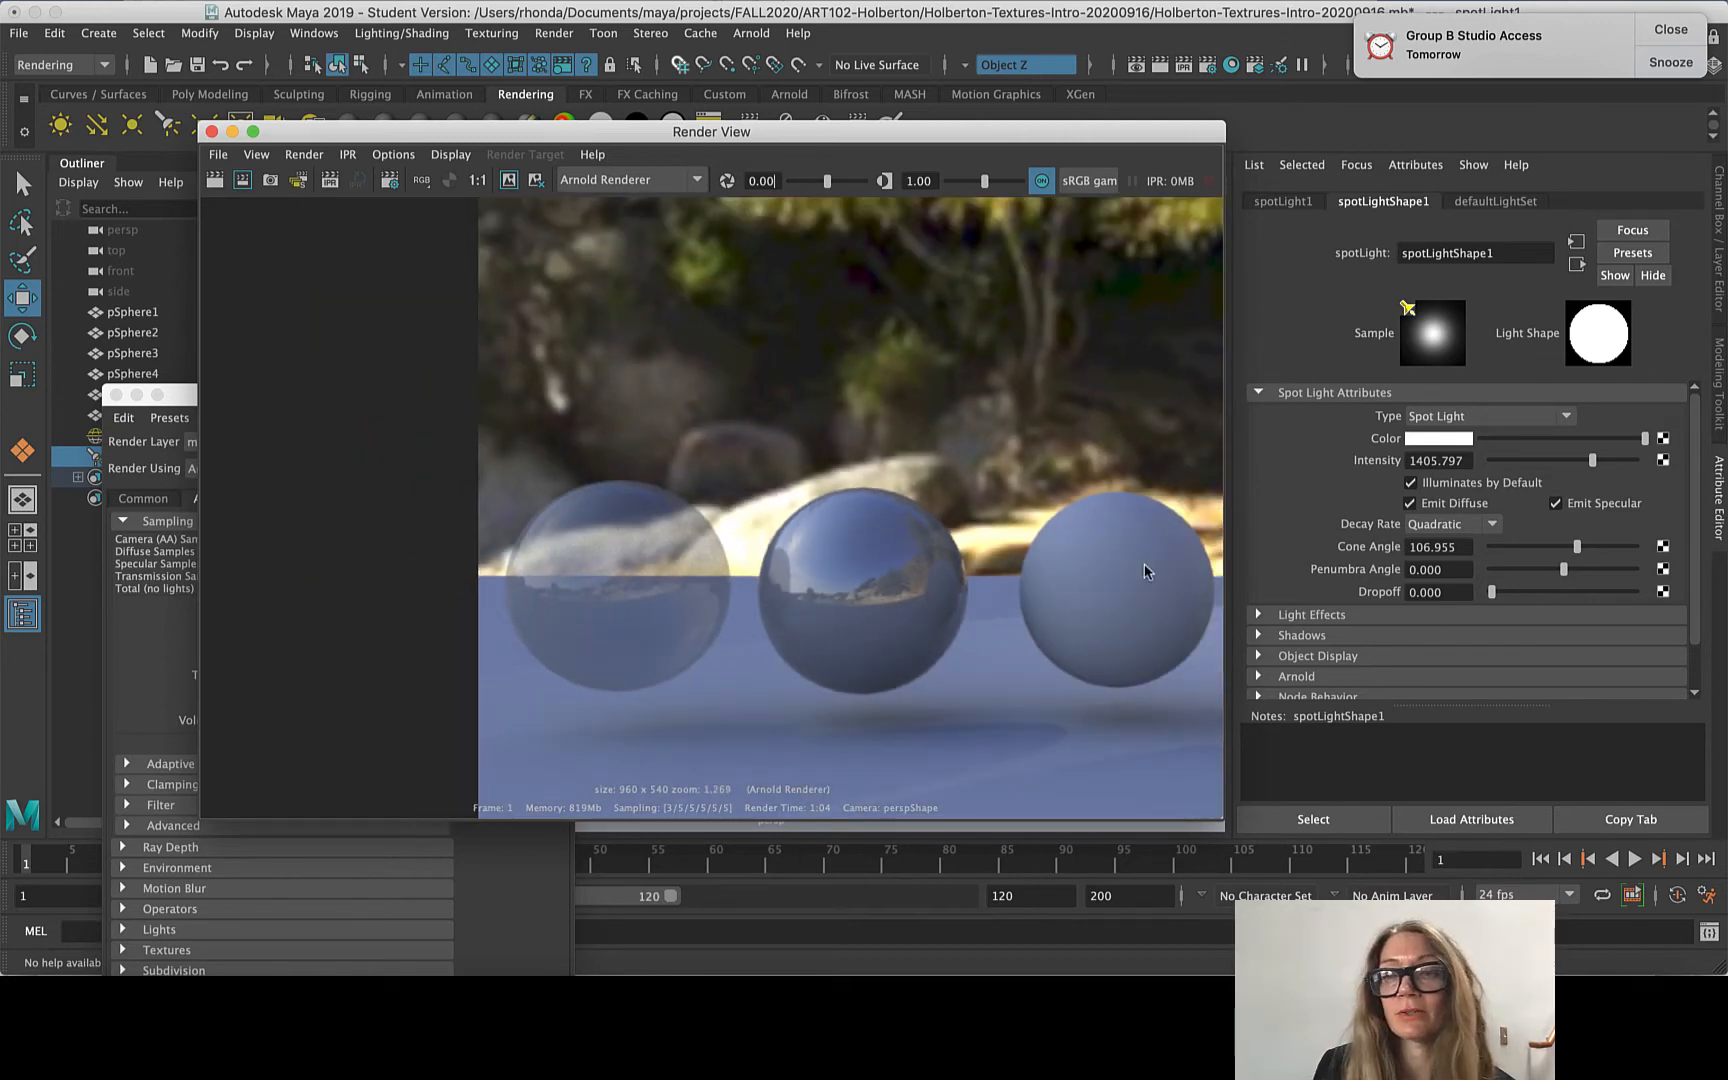
pyautogui.scroll(-2, 765, 599)
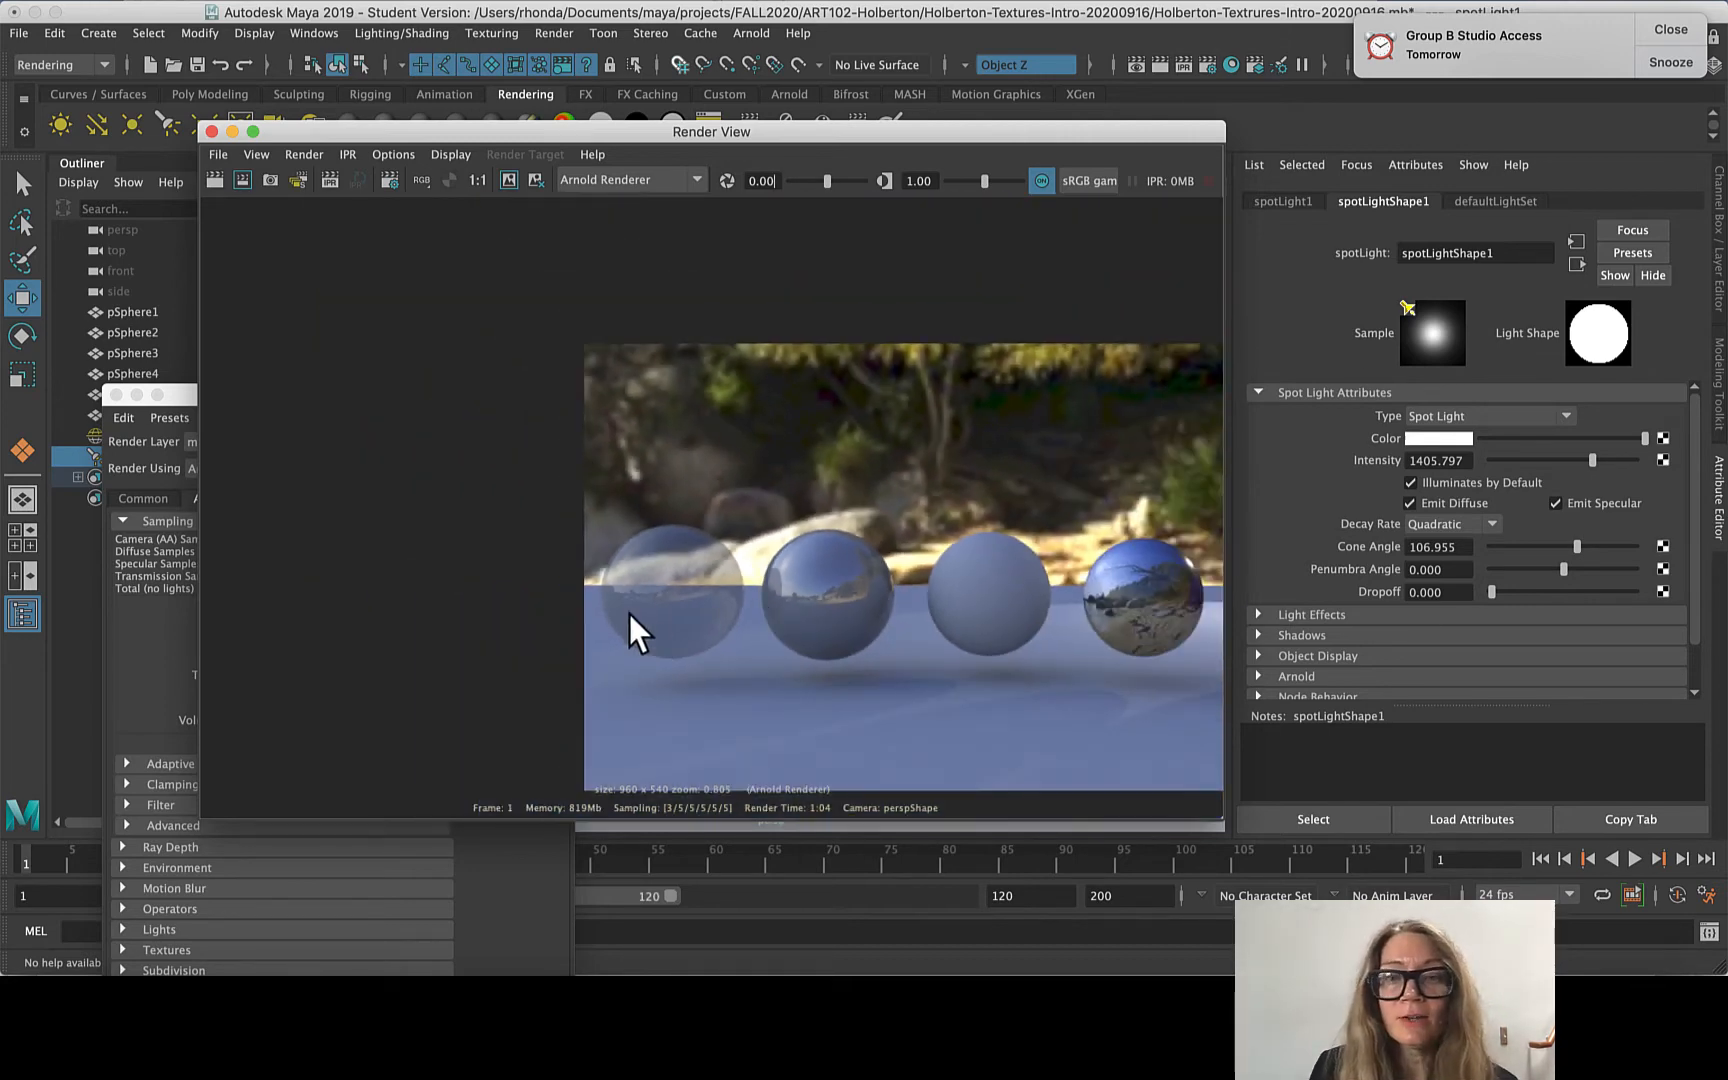
pyautogui.scroll(-2, 973, 703)
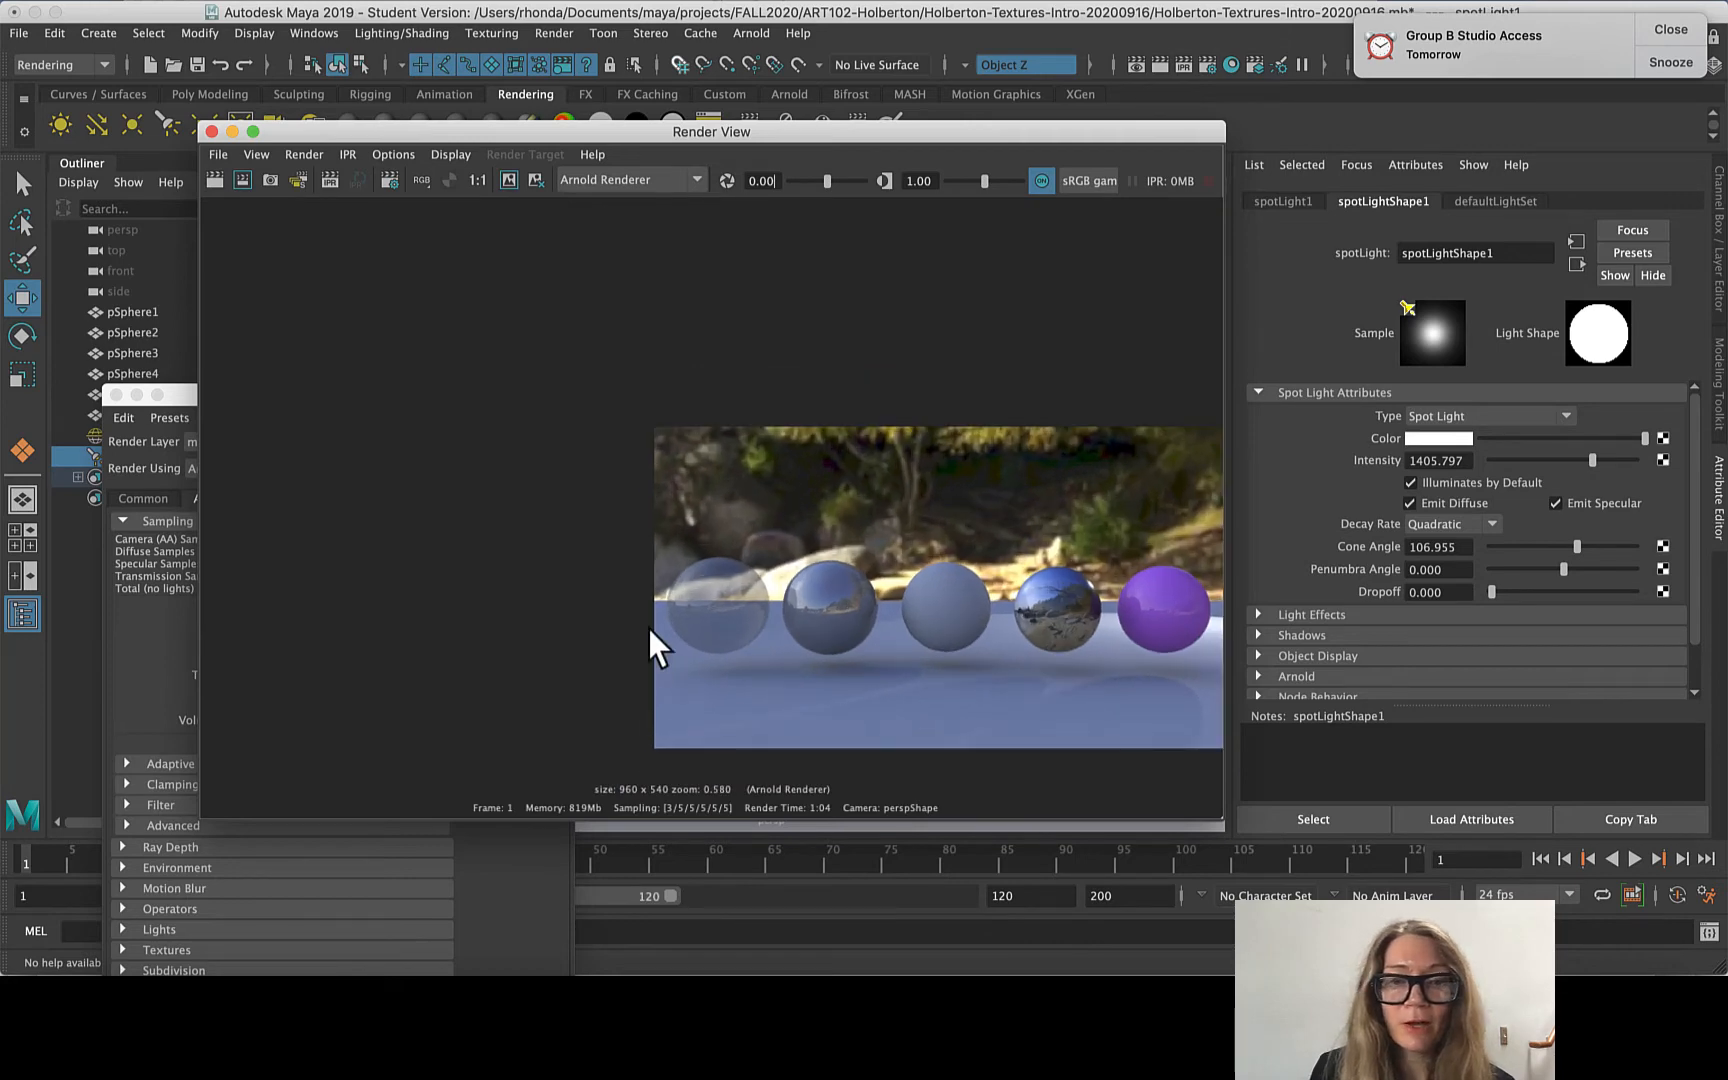
pyautogui.scroll(9, 648, 628)
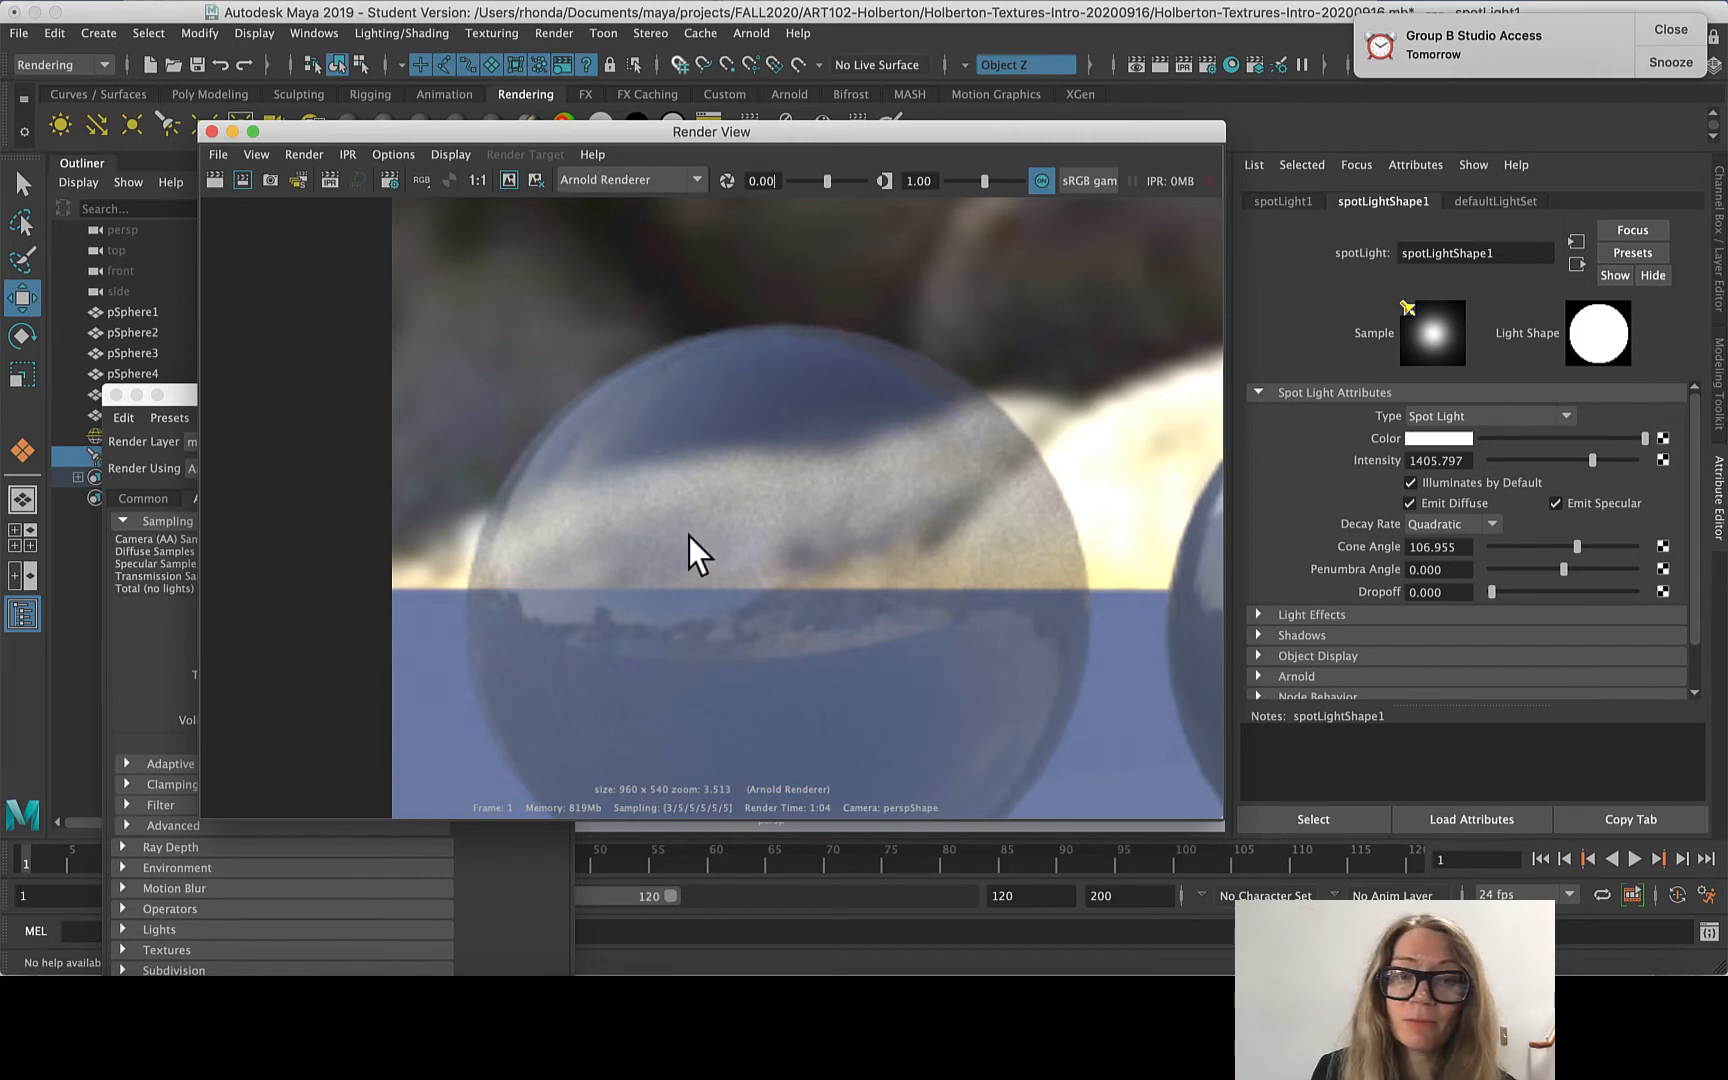
pyautogui.scroll(-8, 651, 548)
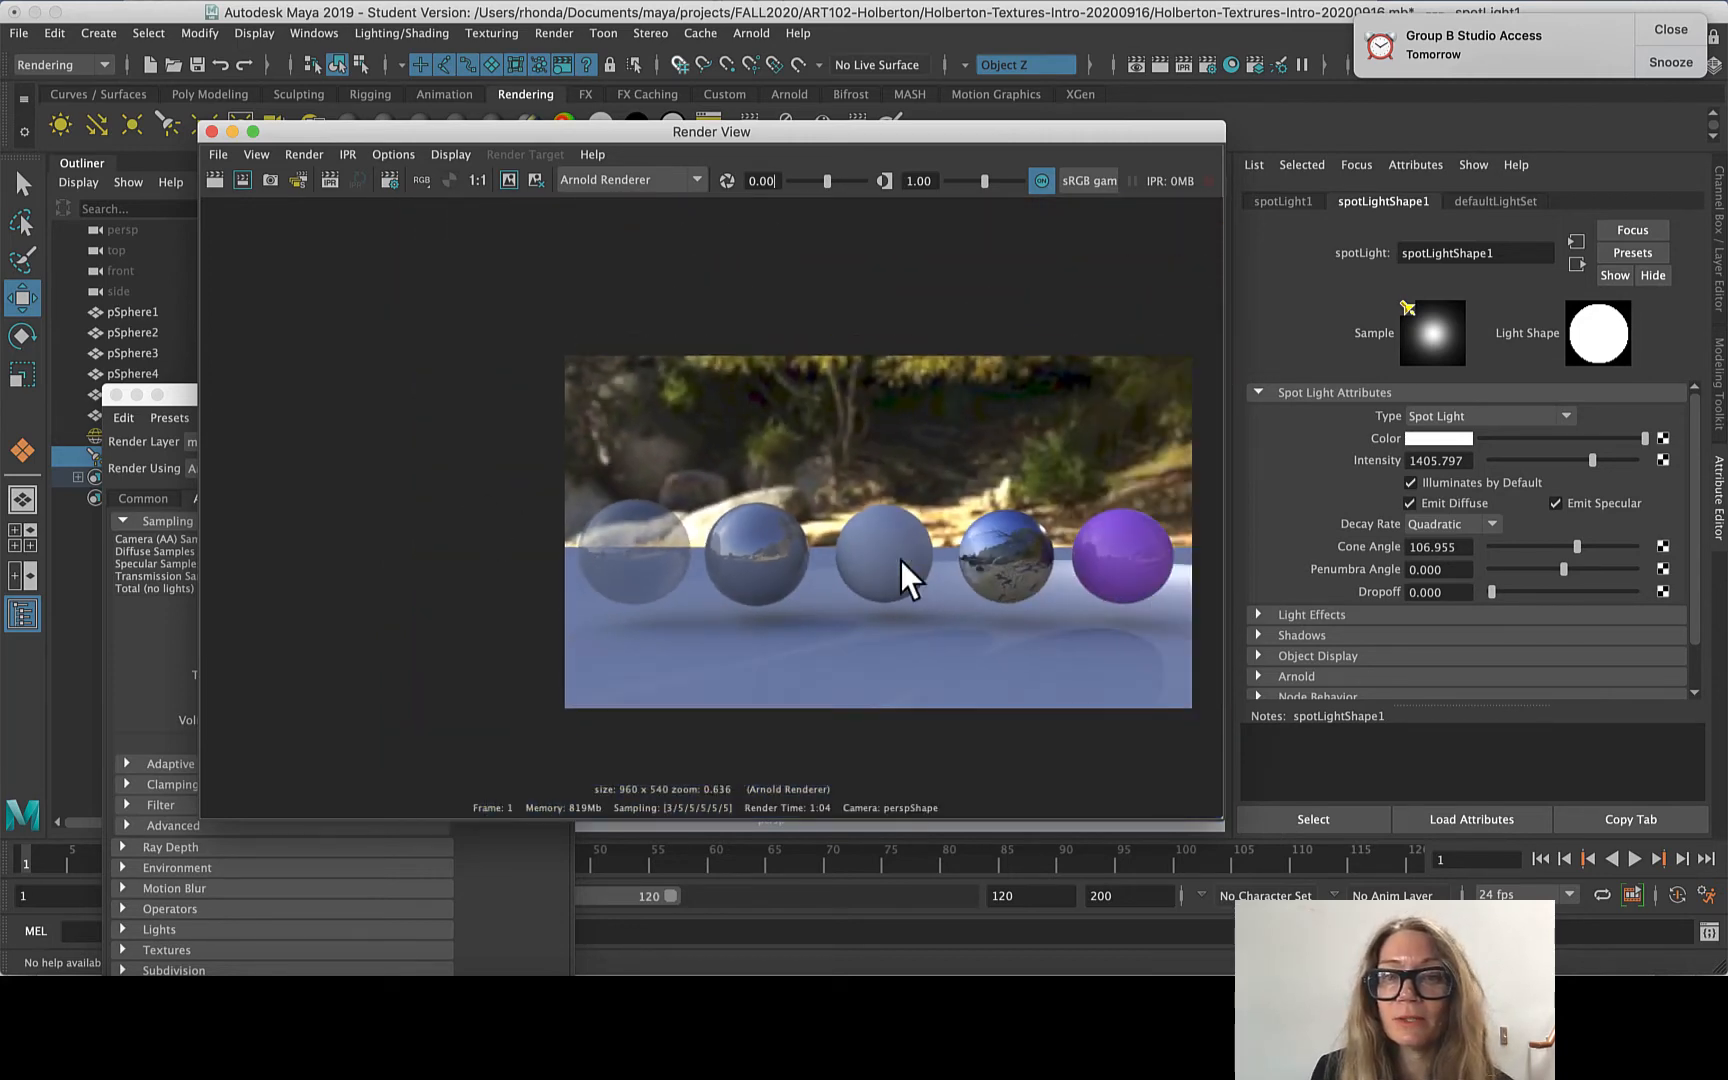
# - Inspect the surface quality of the matte middle sphere and the purple sphere in the render
pyautogui.scroll(9, 900, 578)
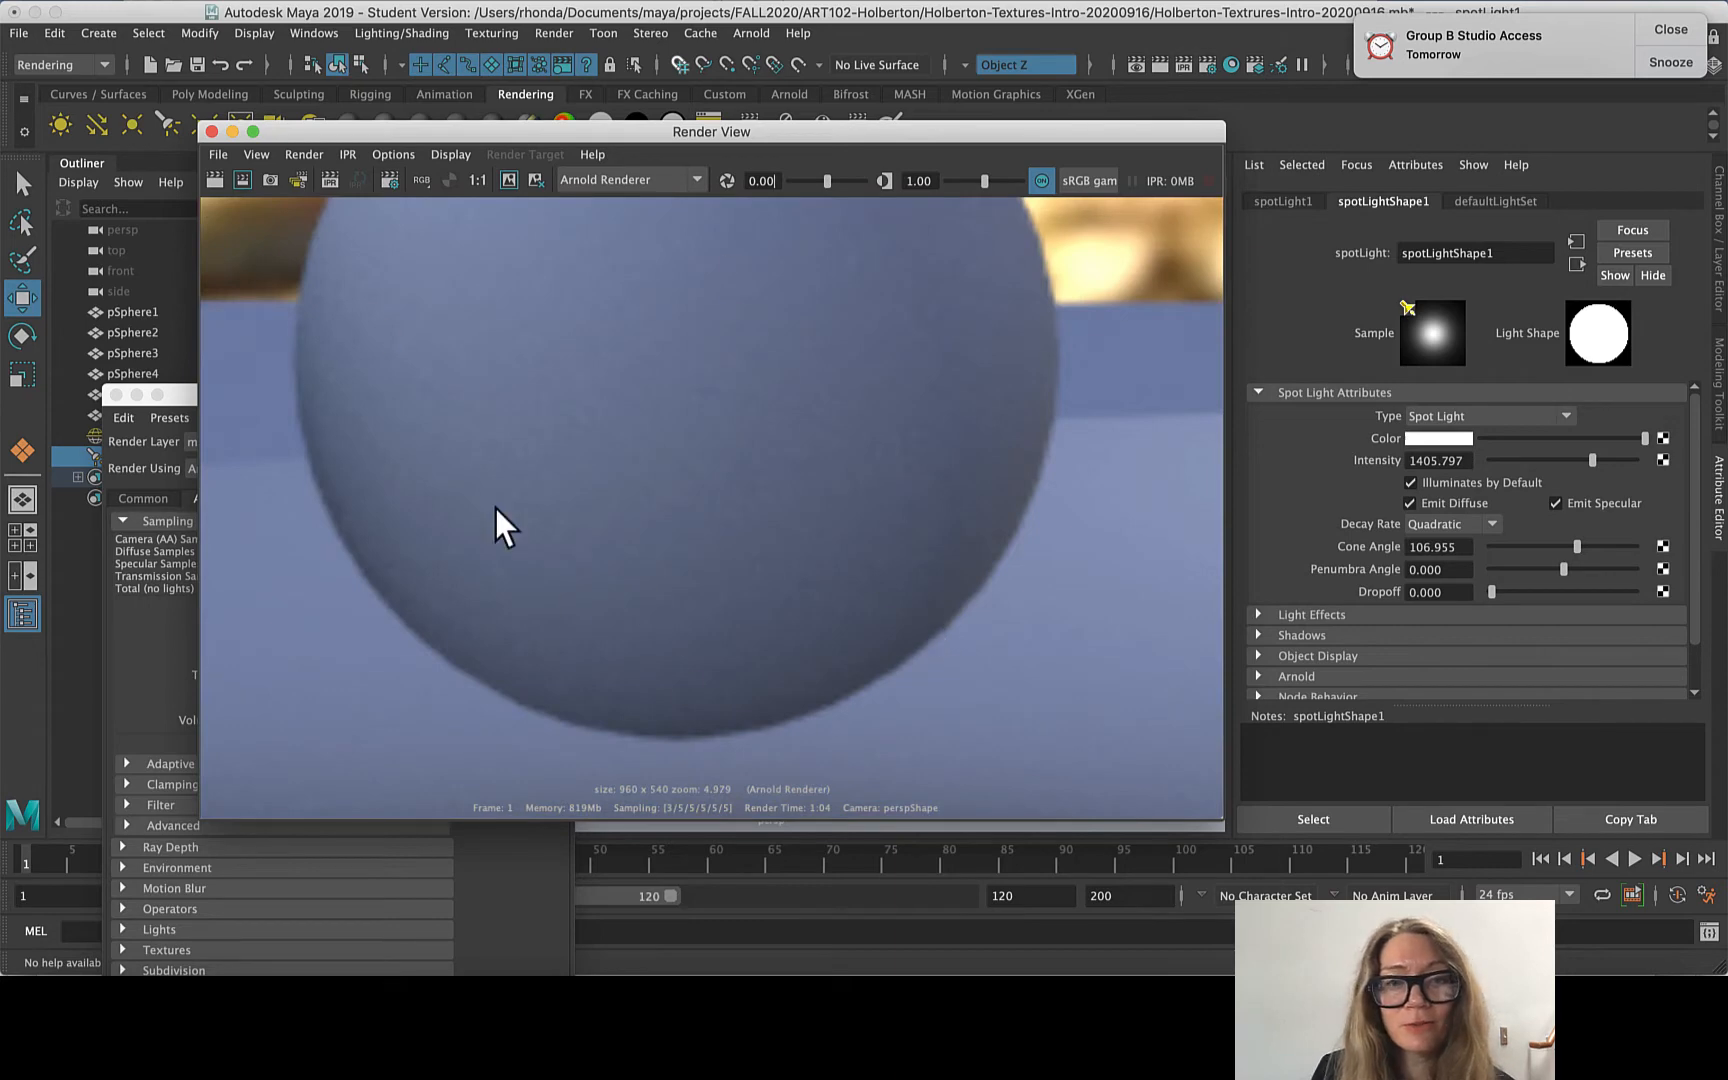
pyautogui.scroll(-8, 639, 532)
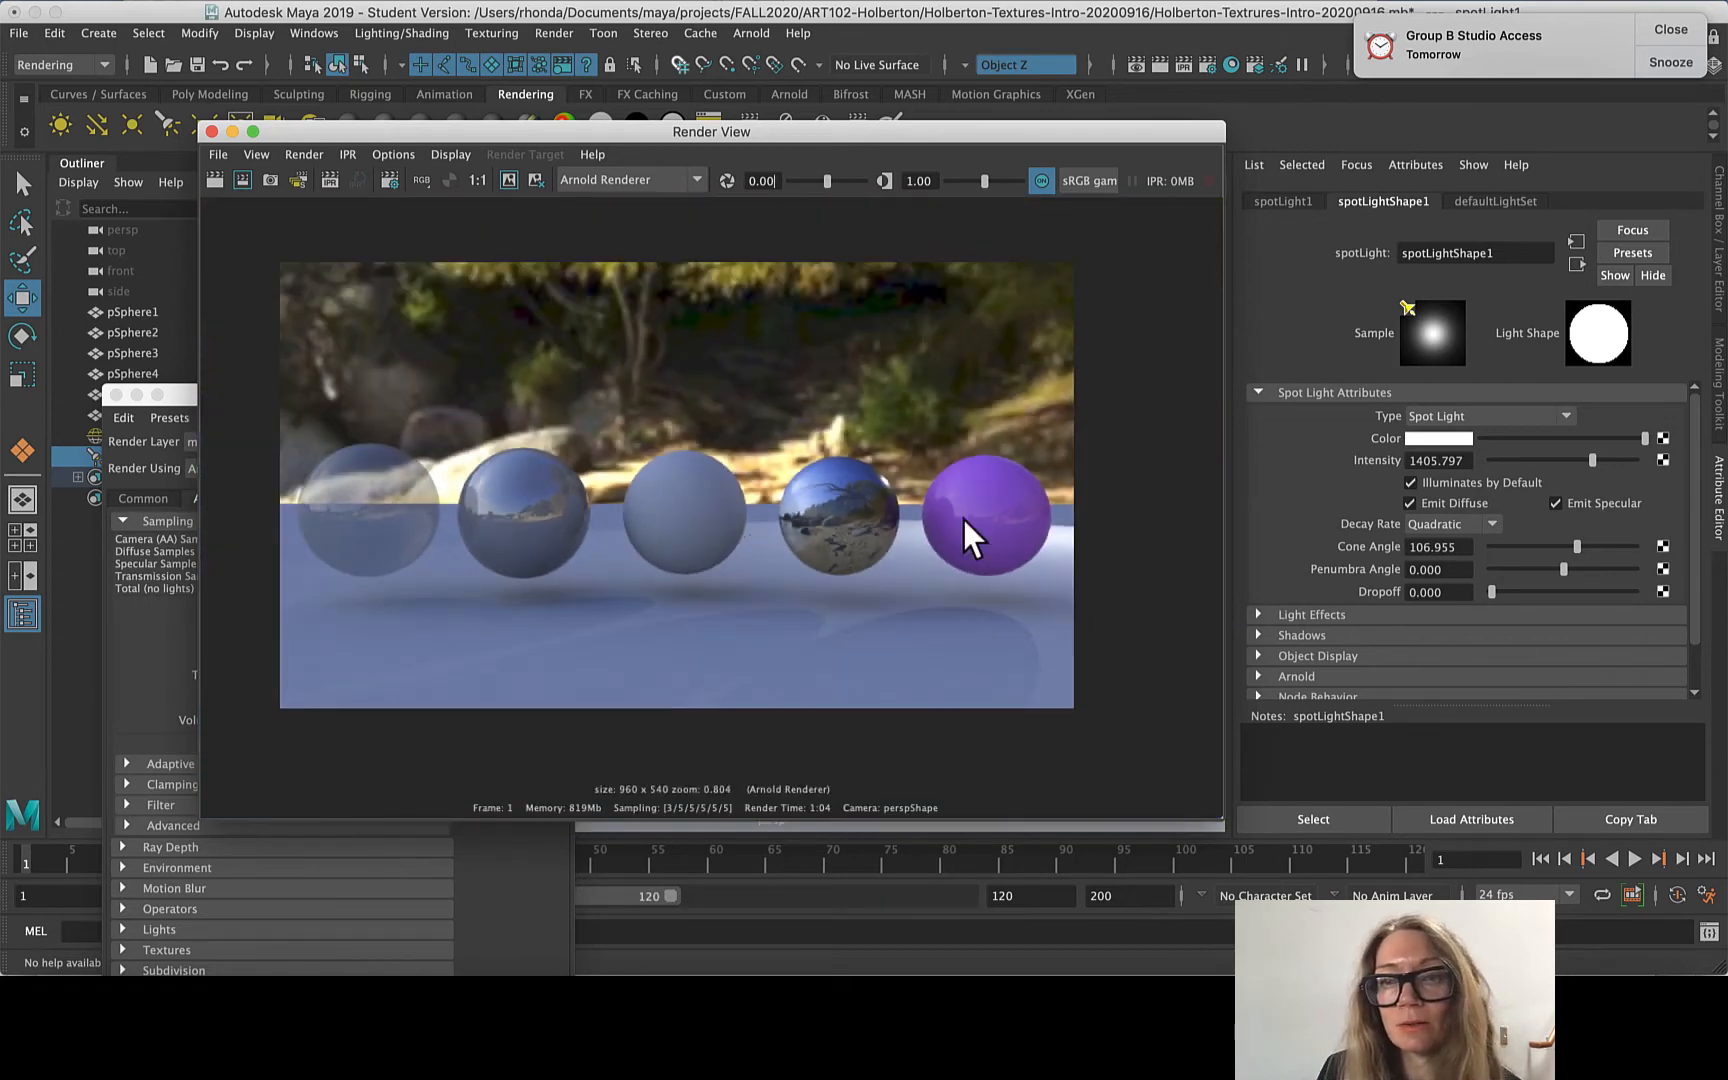
pyautogui.scroll(9, 965, 516)
pyautogui.scroll(-2, 965, 516)
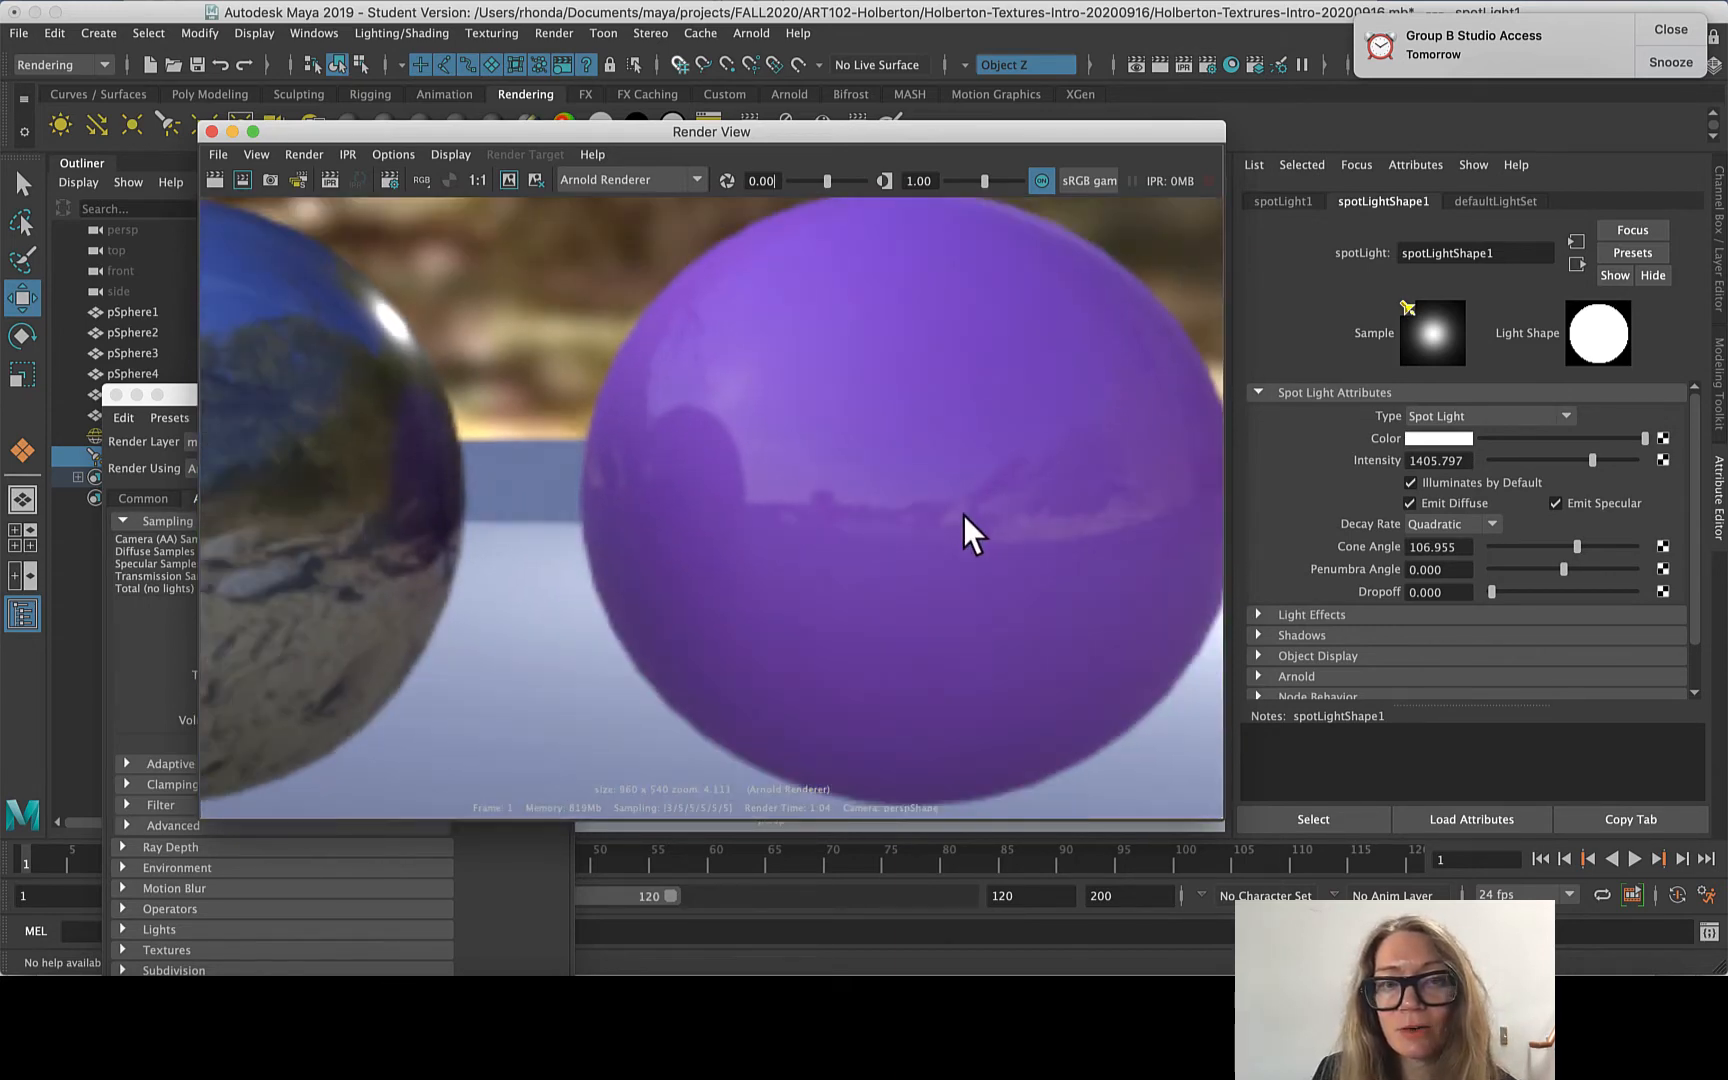
pyautogui.scroll(-7, 963, 516)
pyautogui.scroll(3, 333, 520)
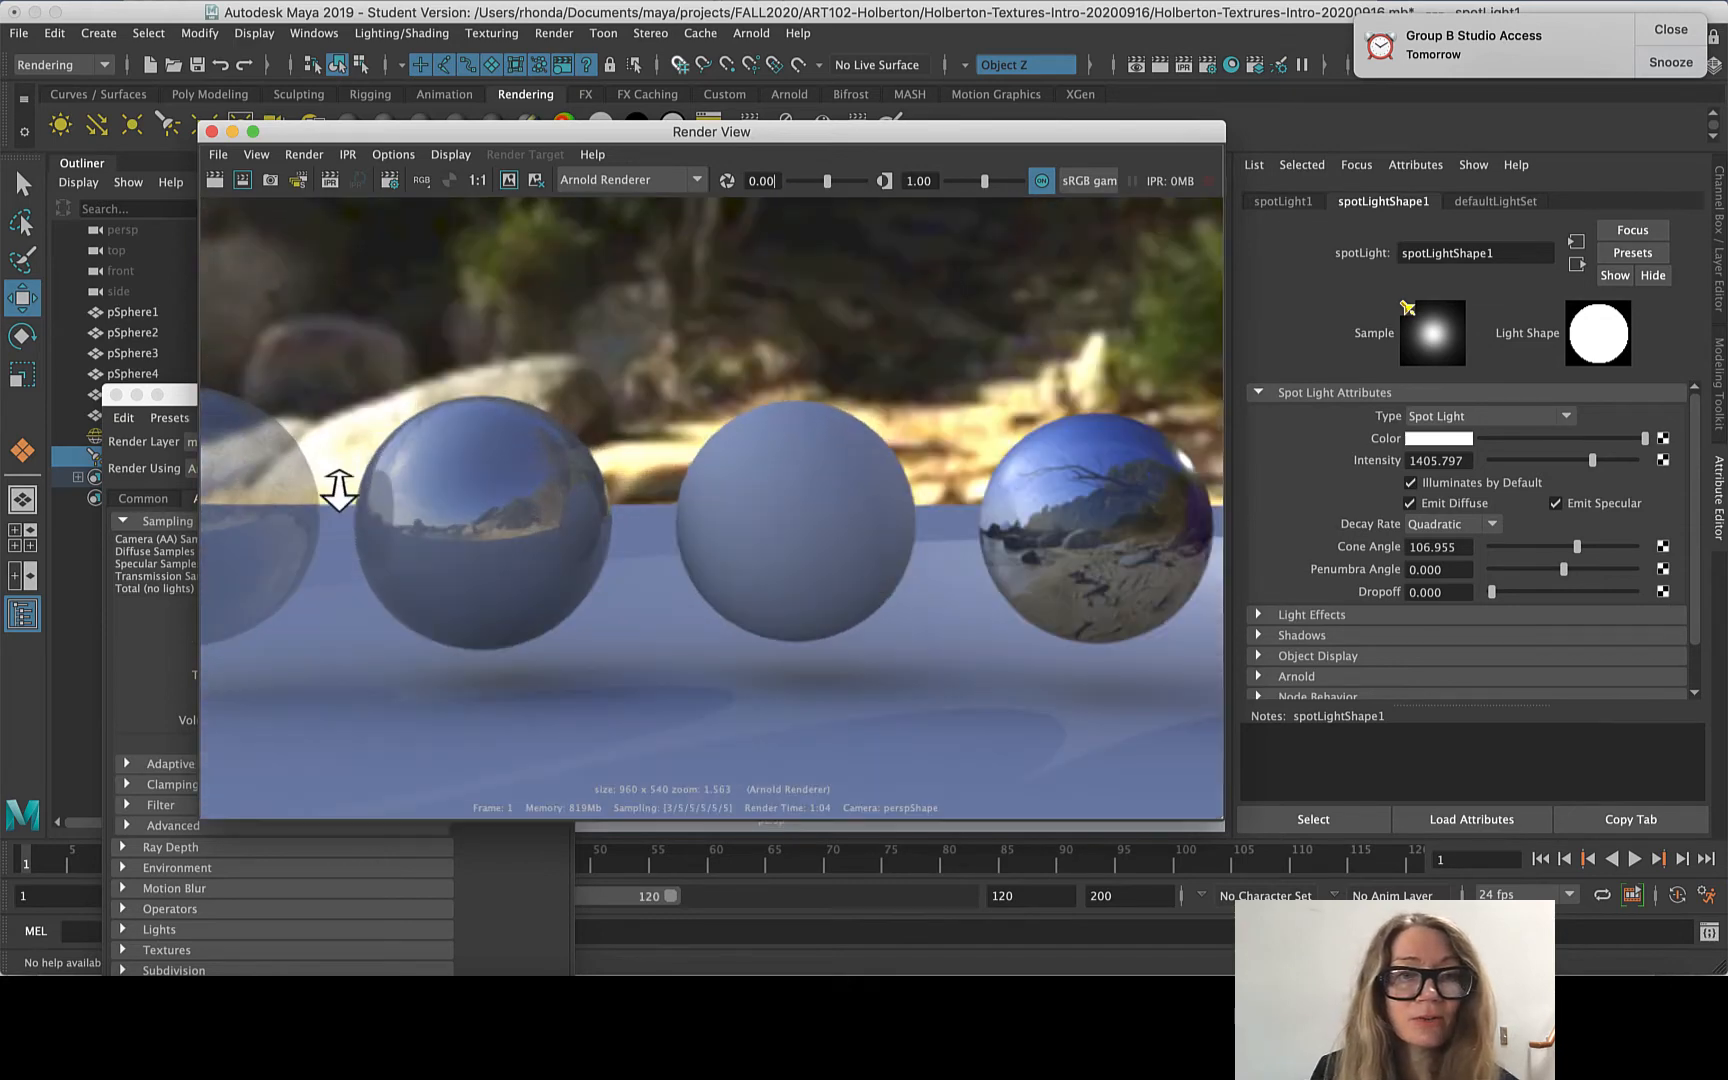
# - Inspect the grey reflective sphere and the floor shadows beneath it for grain in the render
pyautogui.scroll(5, 522, 458)
pyautogui.scroll(-4, 554, 548)
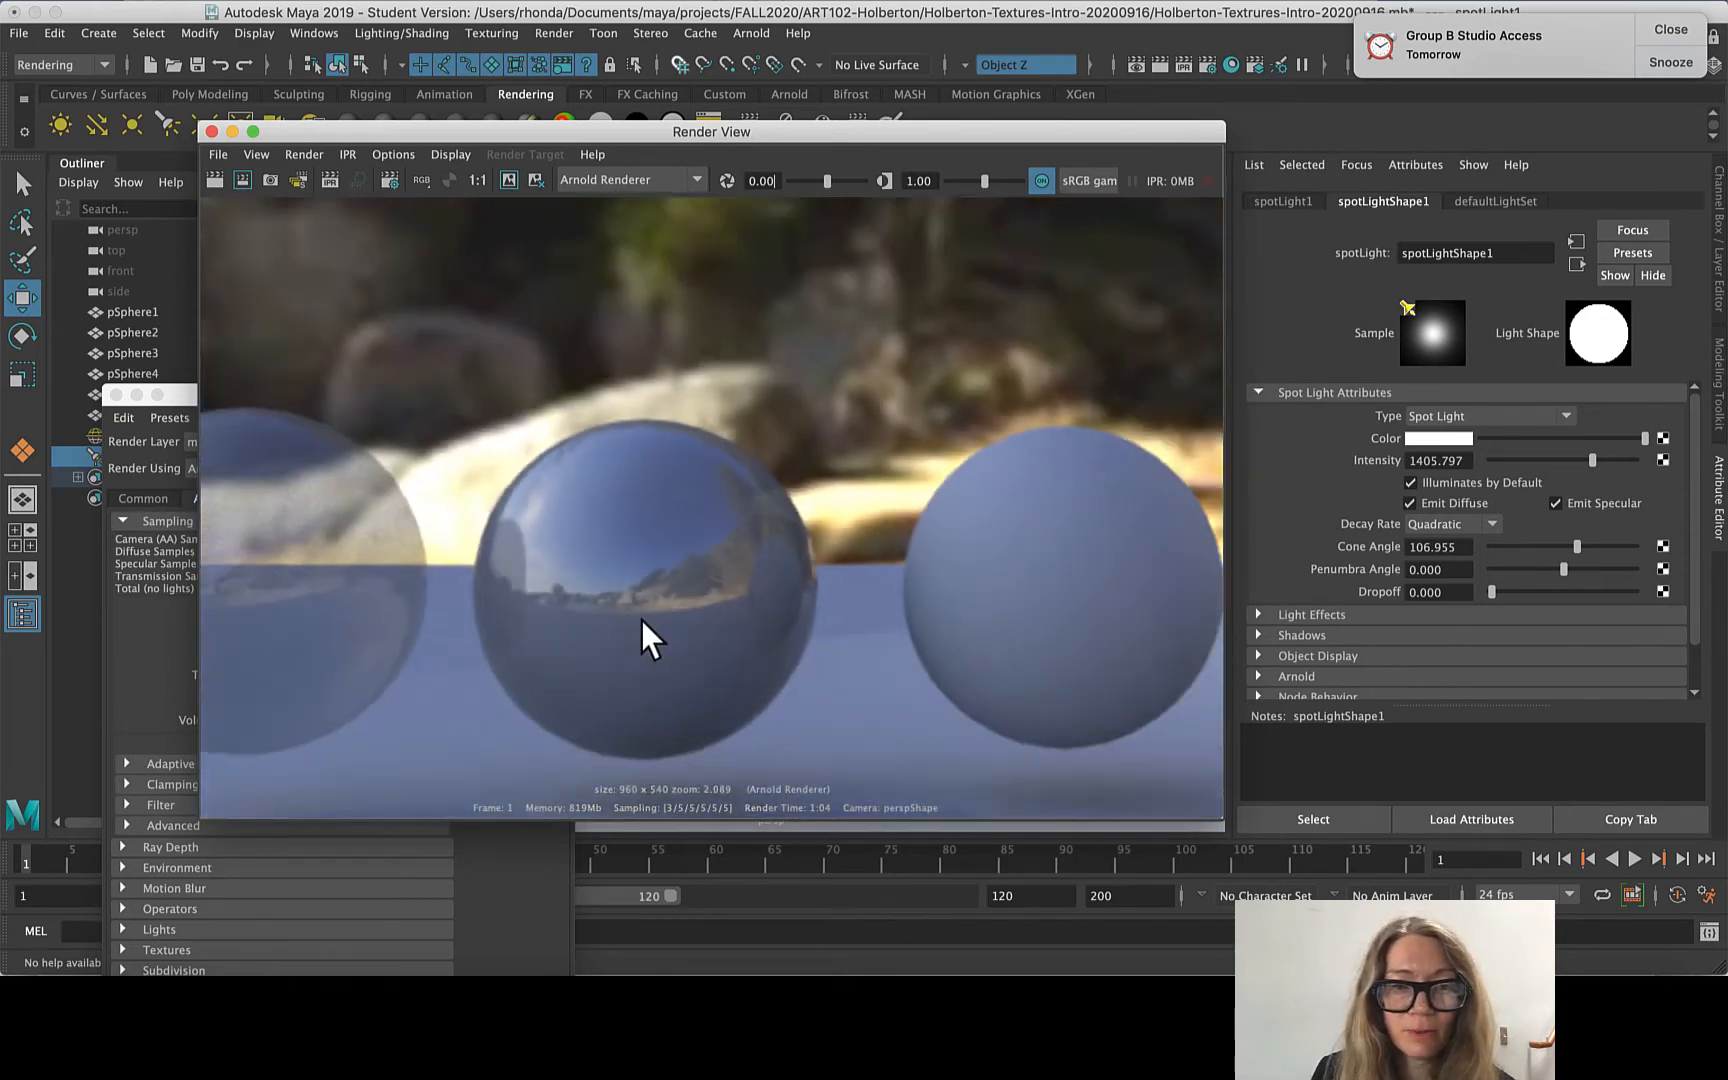
pyautogui.scroll(2, 687, 734)
pyautogui.scroll(3, 652, 688)
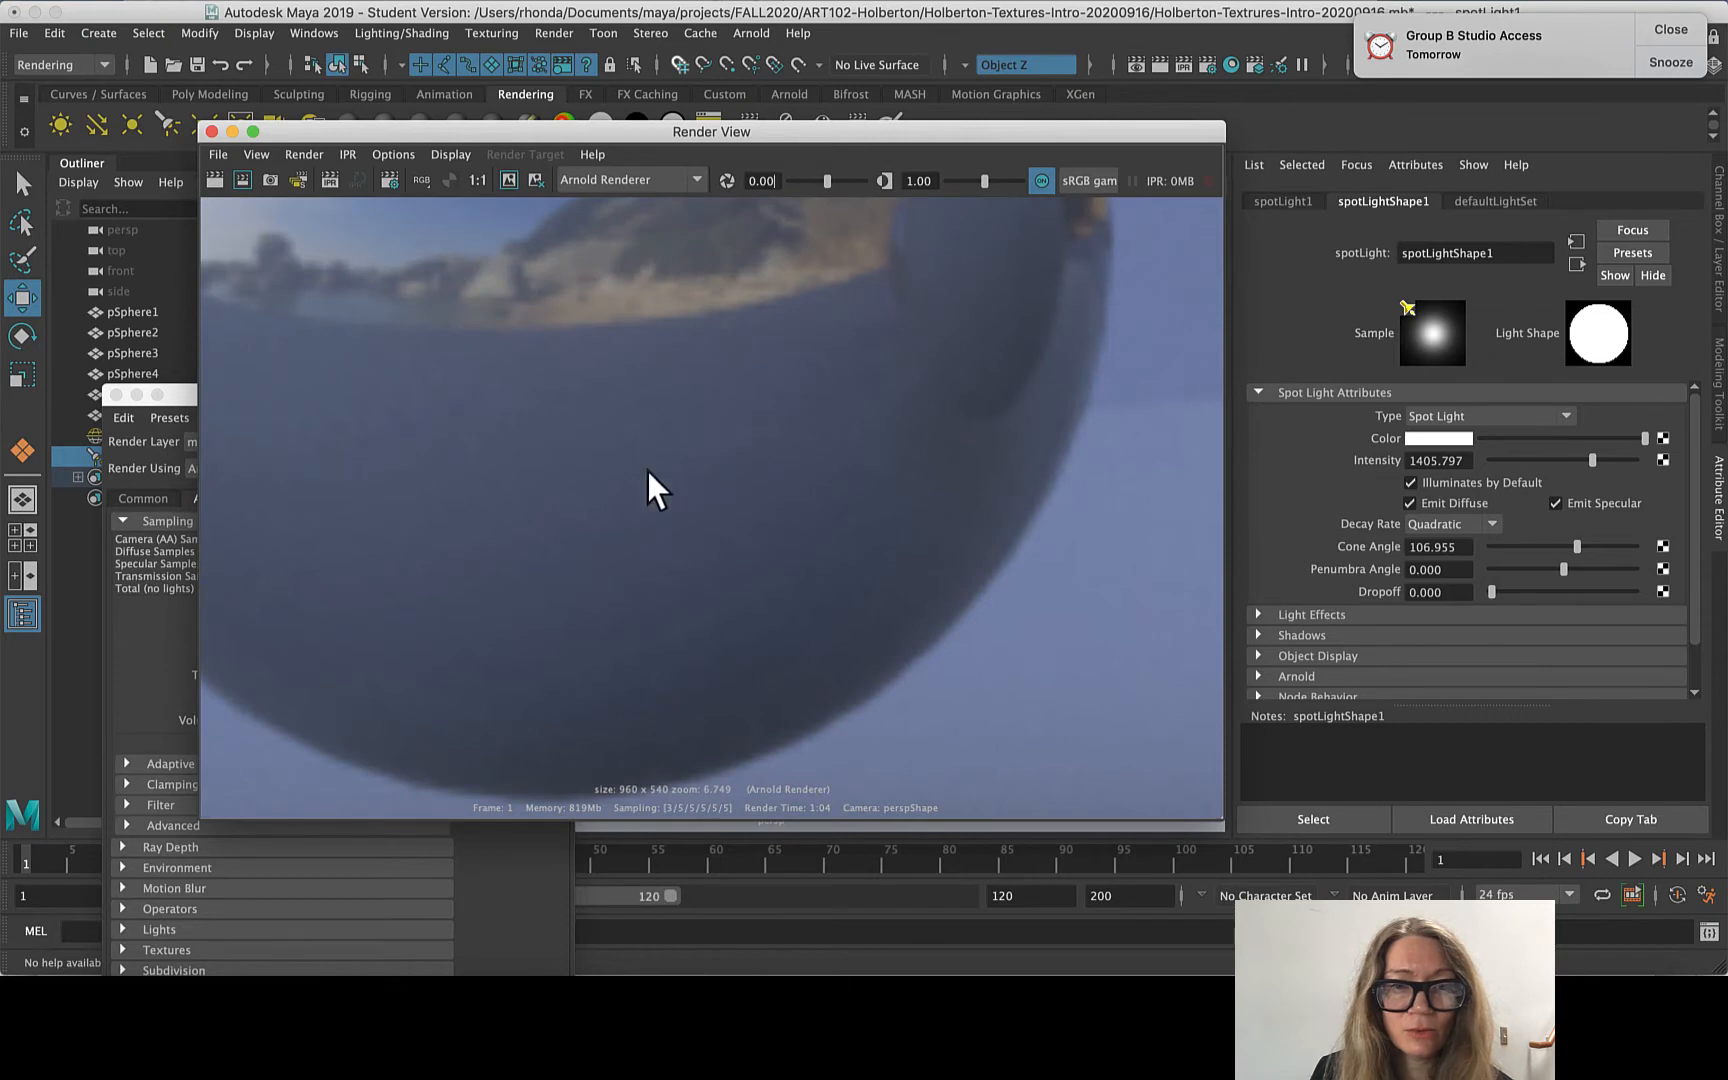
pyautogui.scroll(-7, 652, 500)
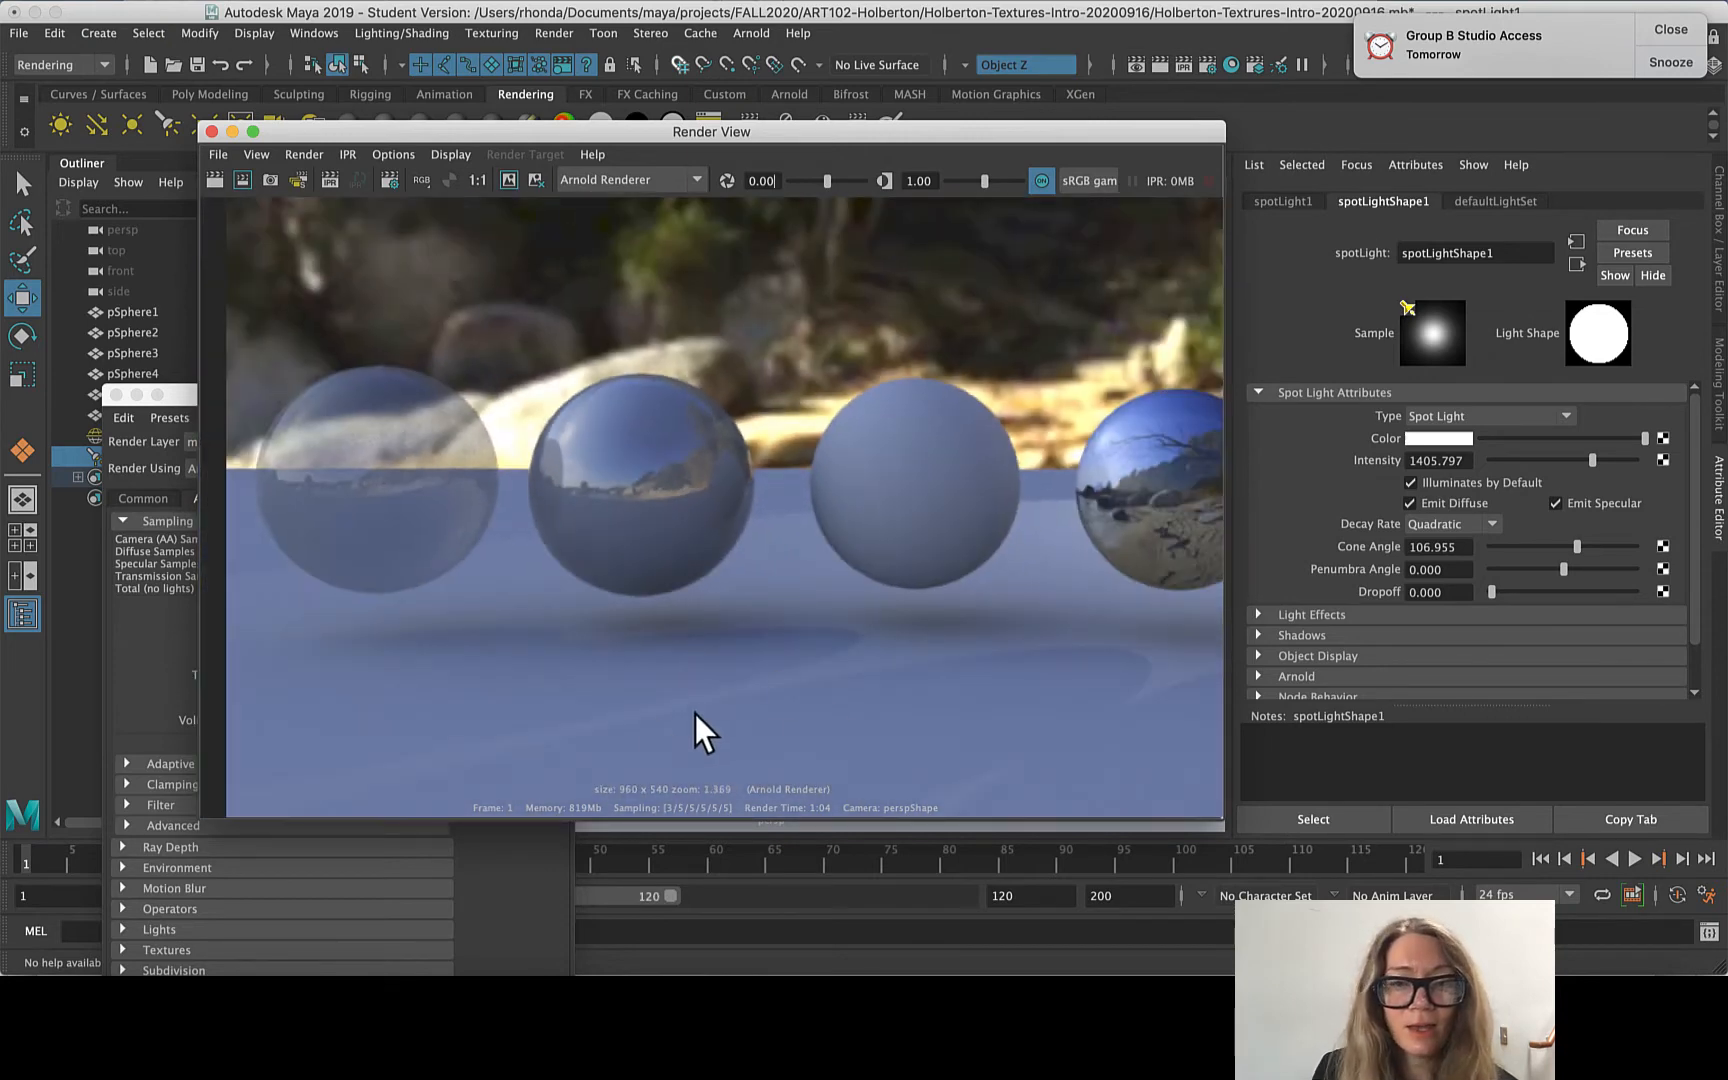
pyautogui.scroll(7, 700, 725)
pyautogui.scroll(-4, 630, 474)
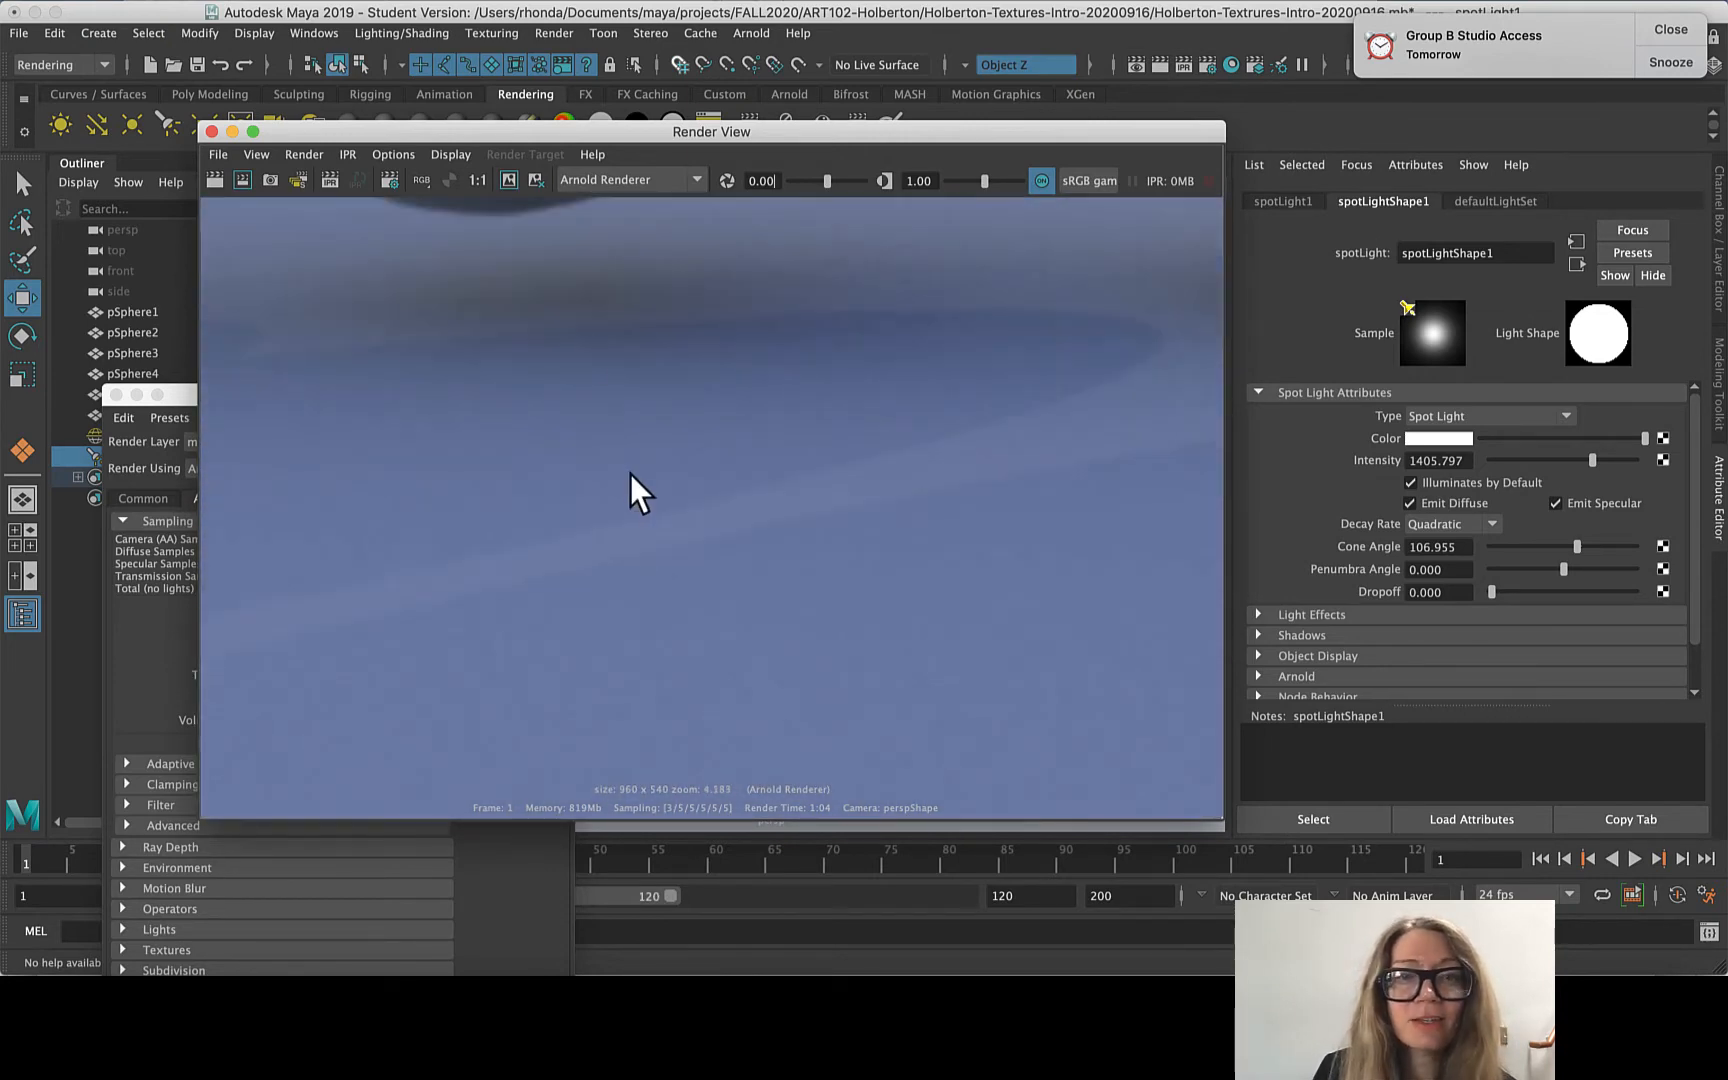
pyautogui.scroll(5, 616, 293)
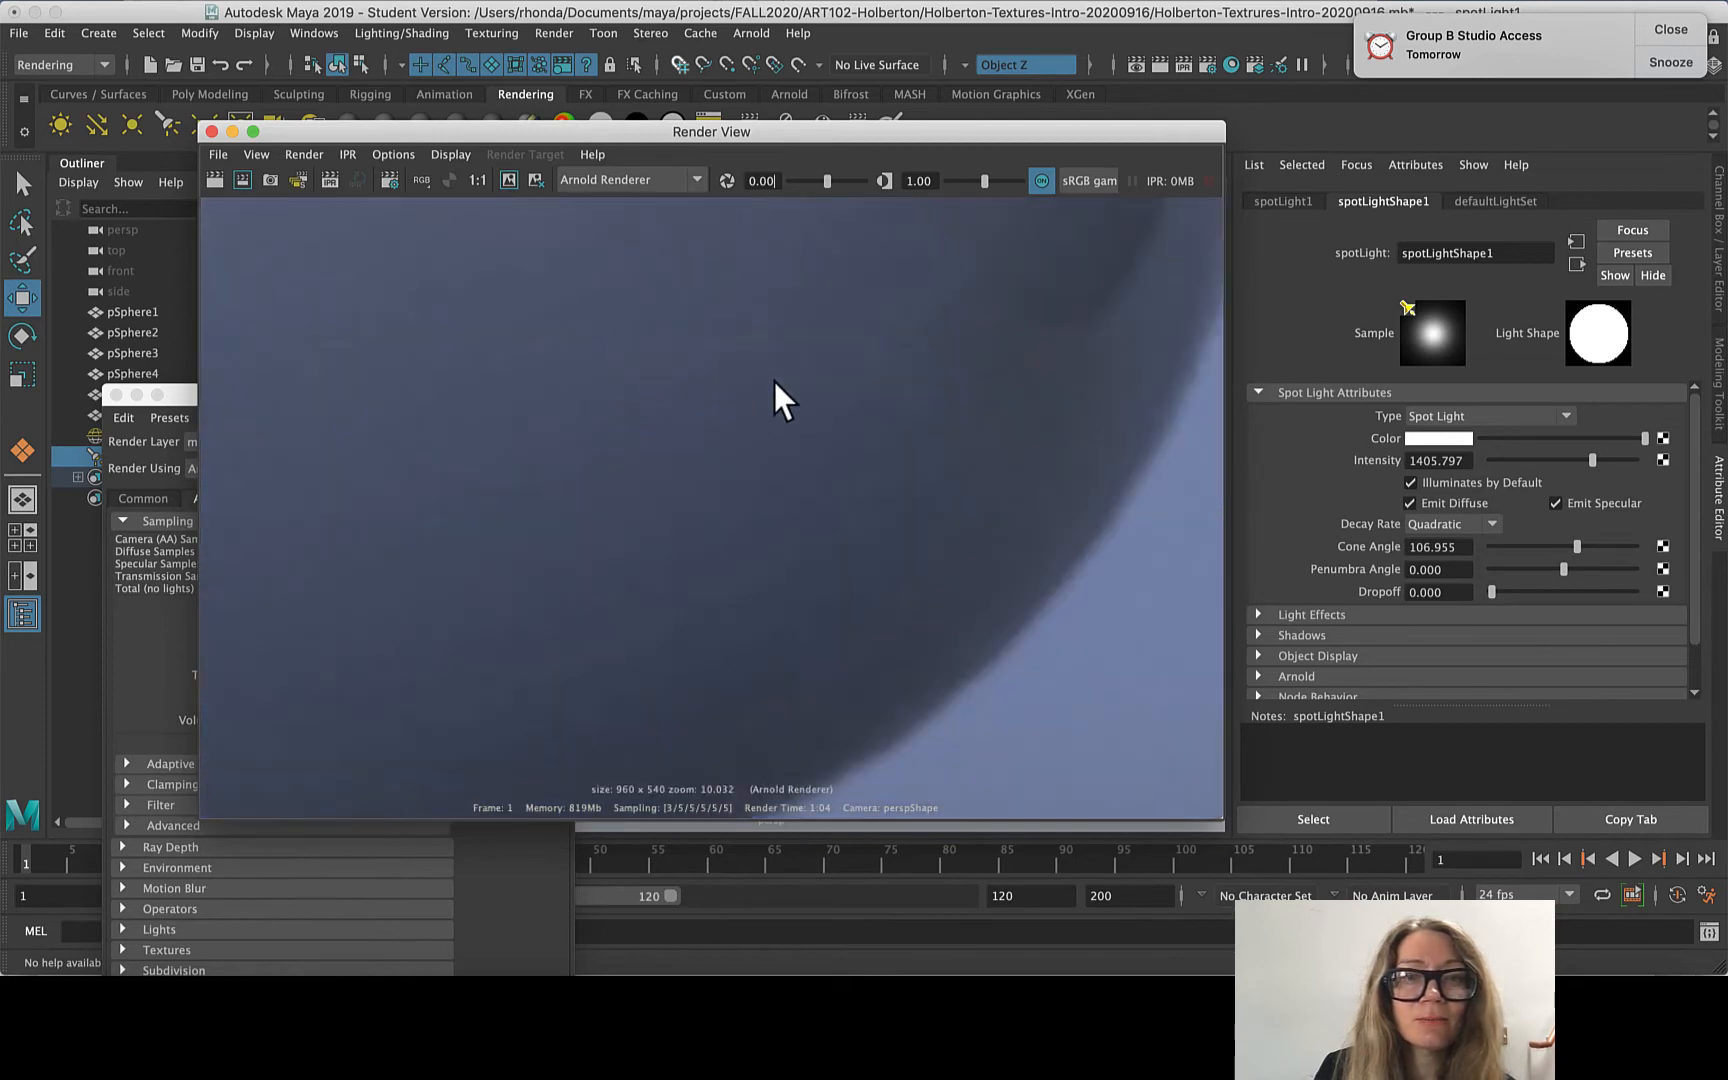
pyautogui.scroll(-6, 776, 382)
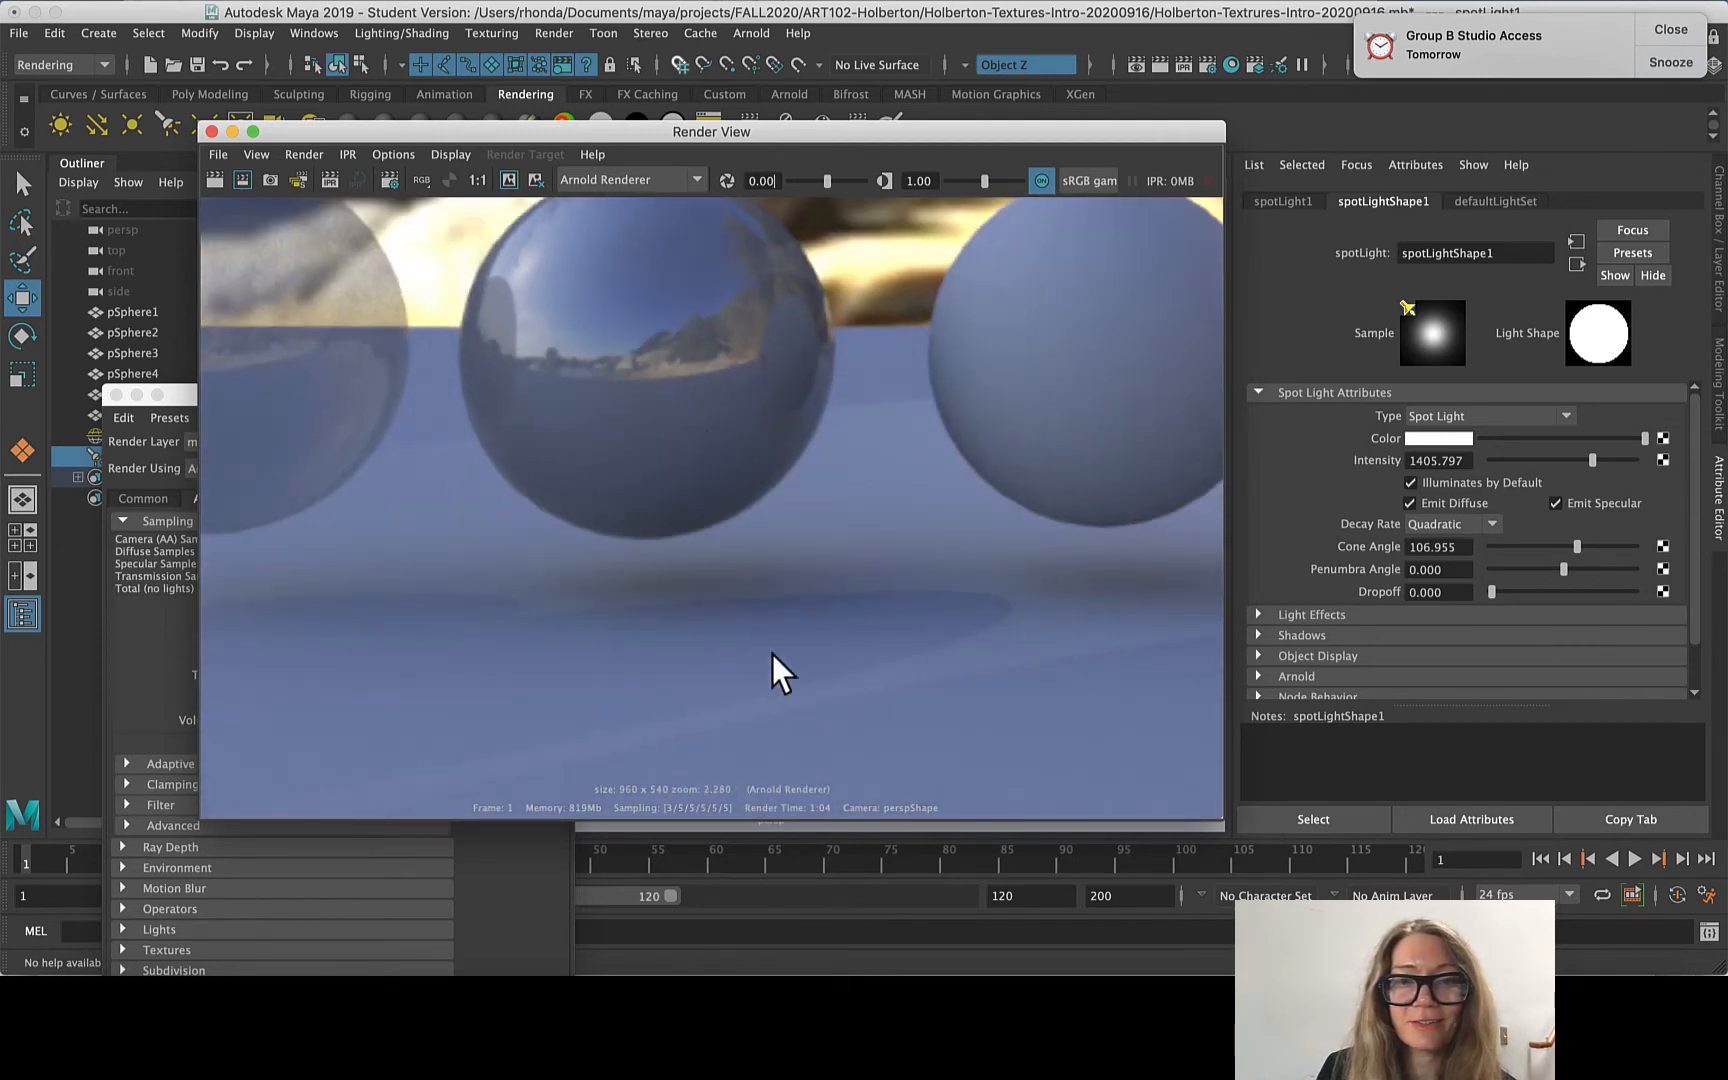
# - Compare the noise and reflections on the matte, mirrored and purple spheres, ending with an overall check of the render
pyautogui.scroll(-2, 760, 680)
pyautogui.scroll(5, 950, 500)
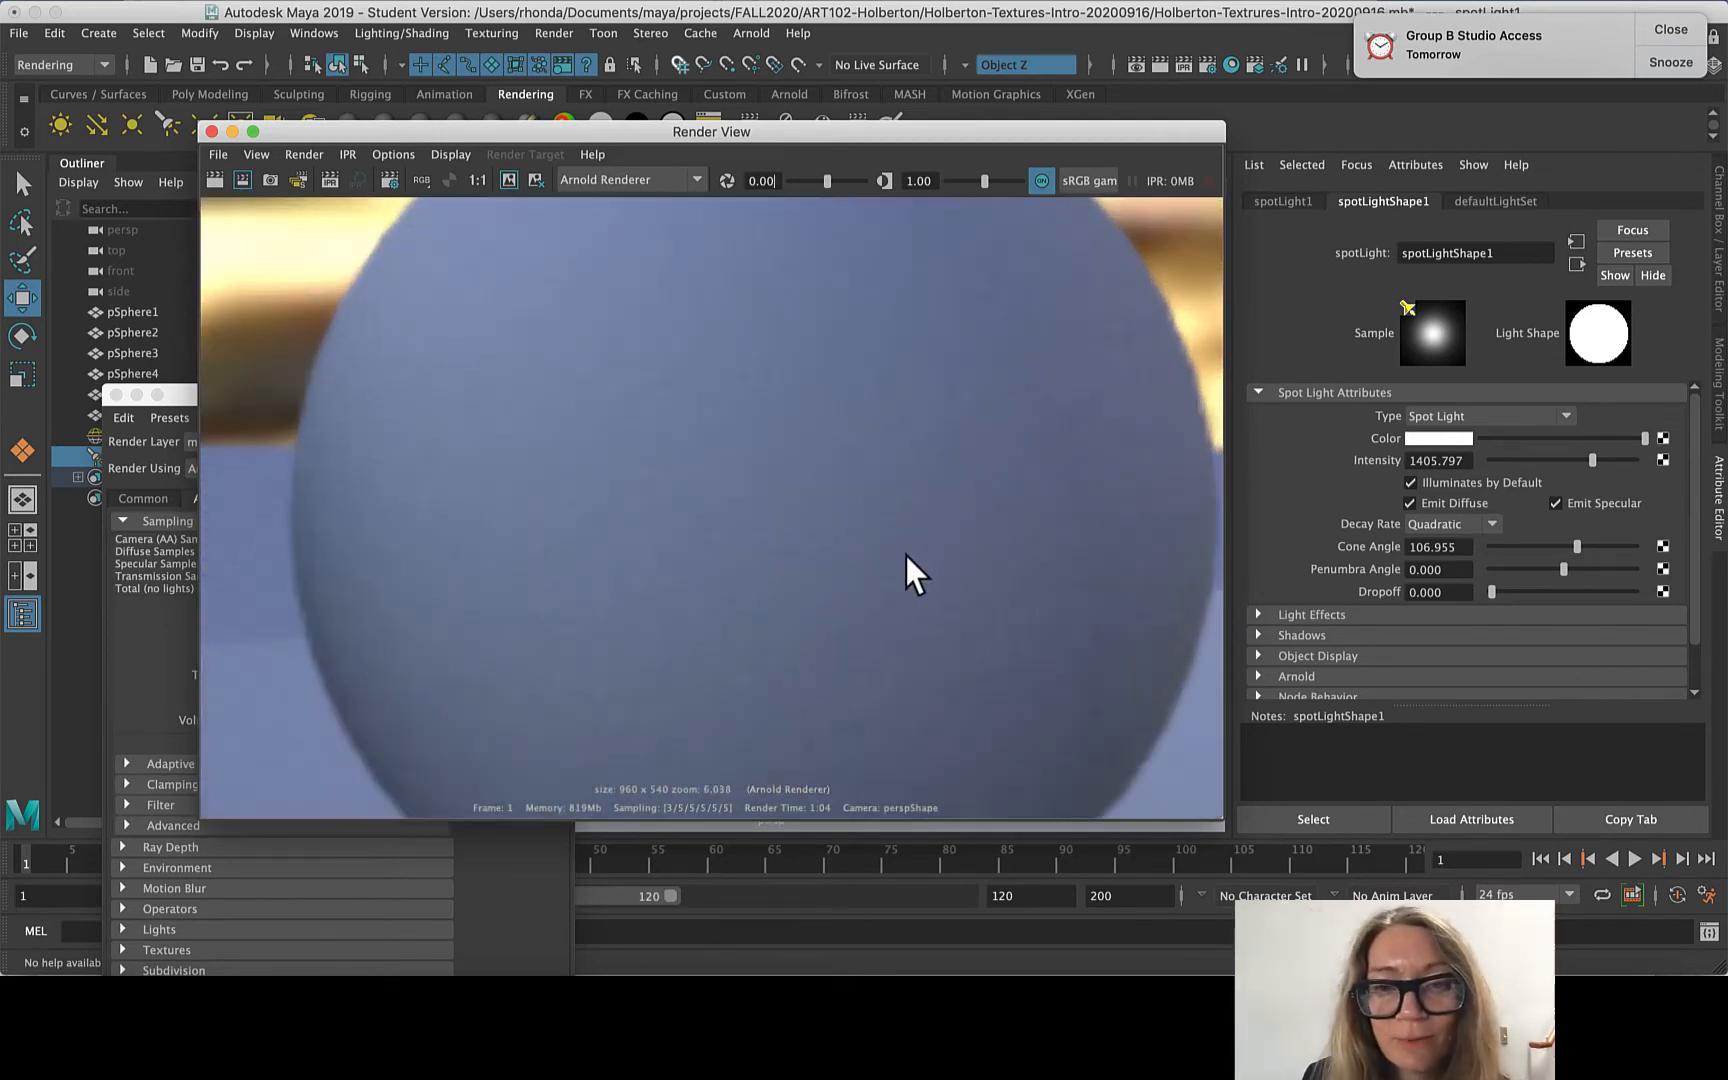
pyautogui.scroll(-2, 648, 441)
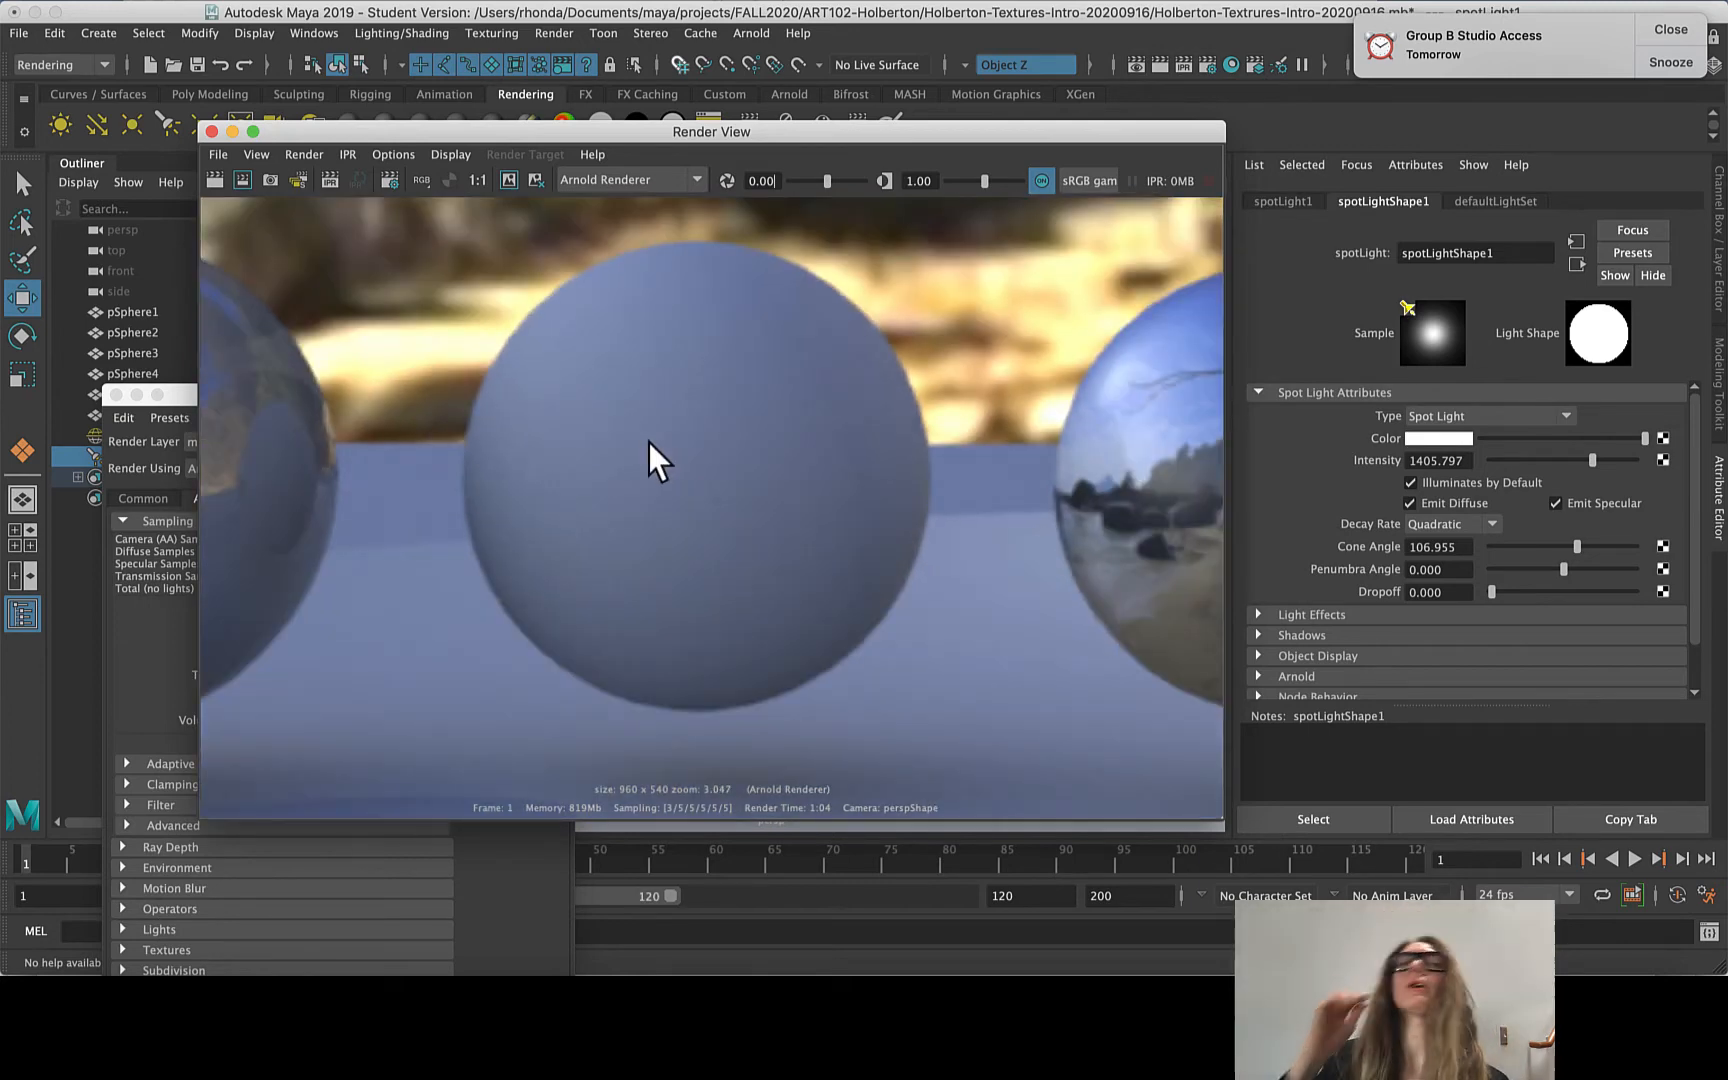
pyautogui.scroll(-2, 680, 412)
pyautogui.scroll(2, 1078, 423)
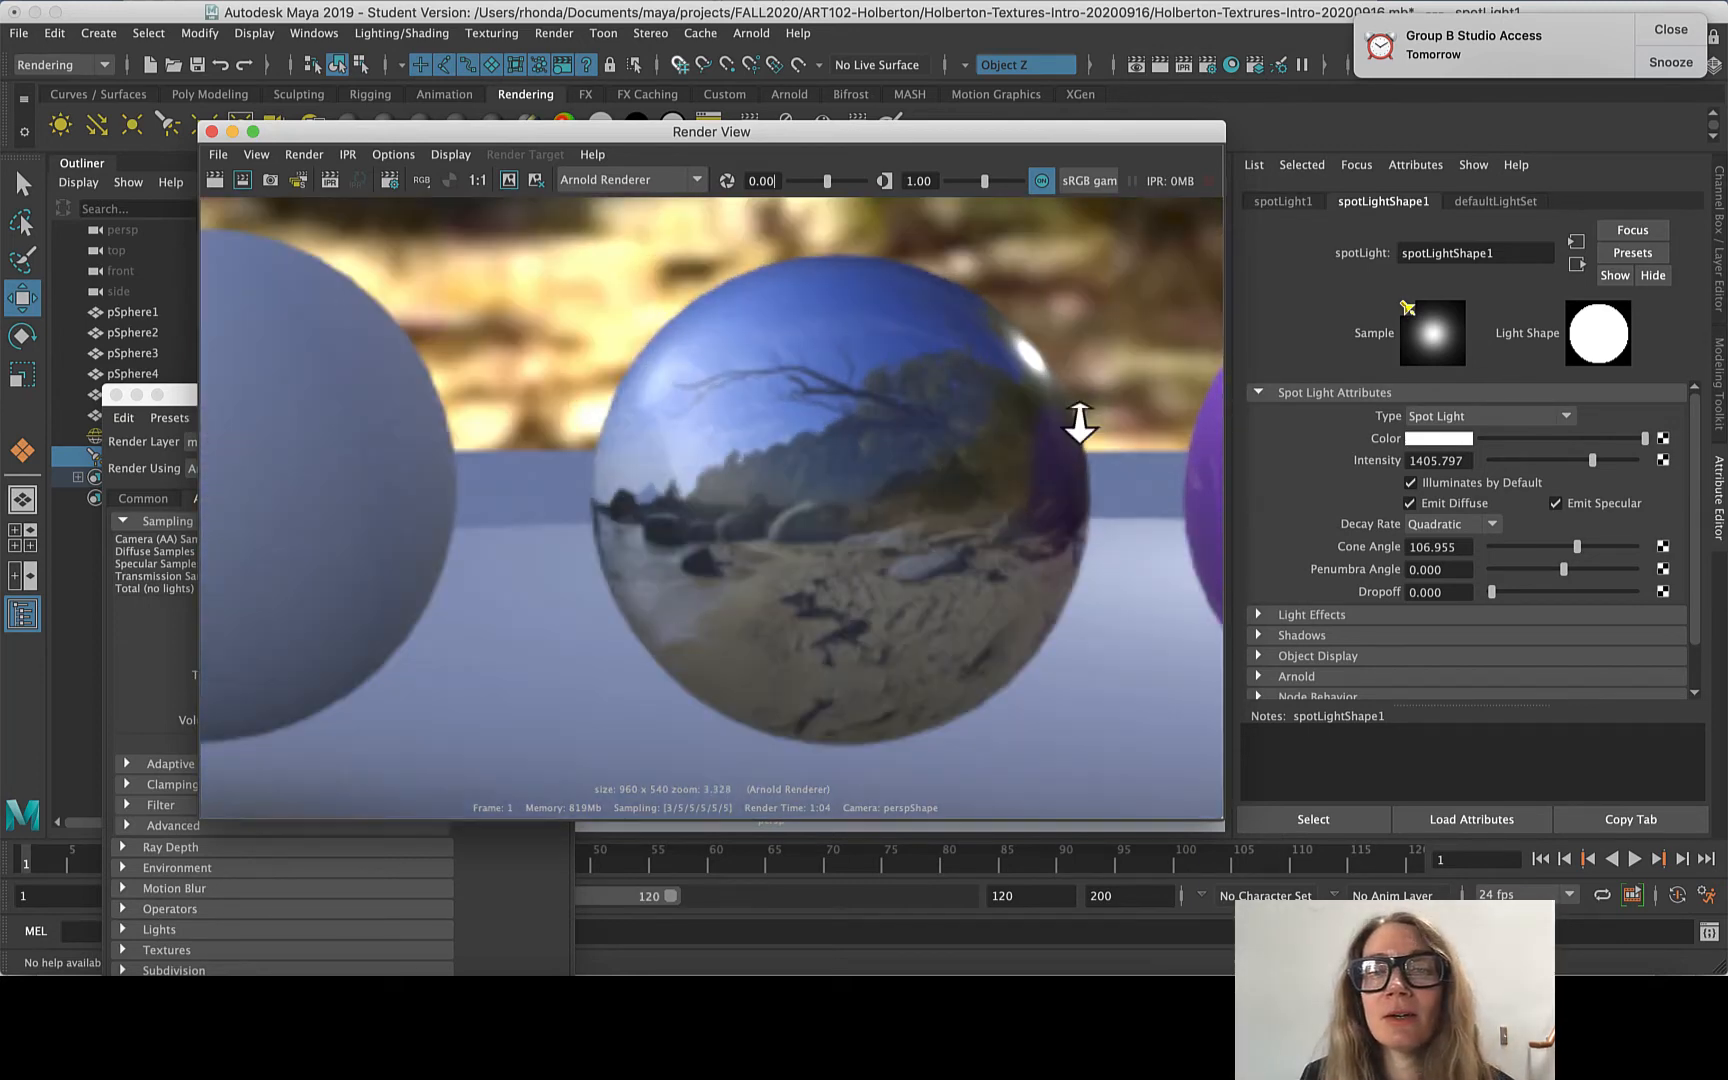
pyautogui.scroll(4, 1079, 423)
pyautogui.scroll(-2, 440, 372)
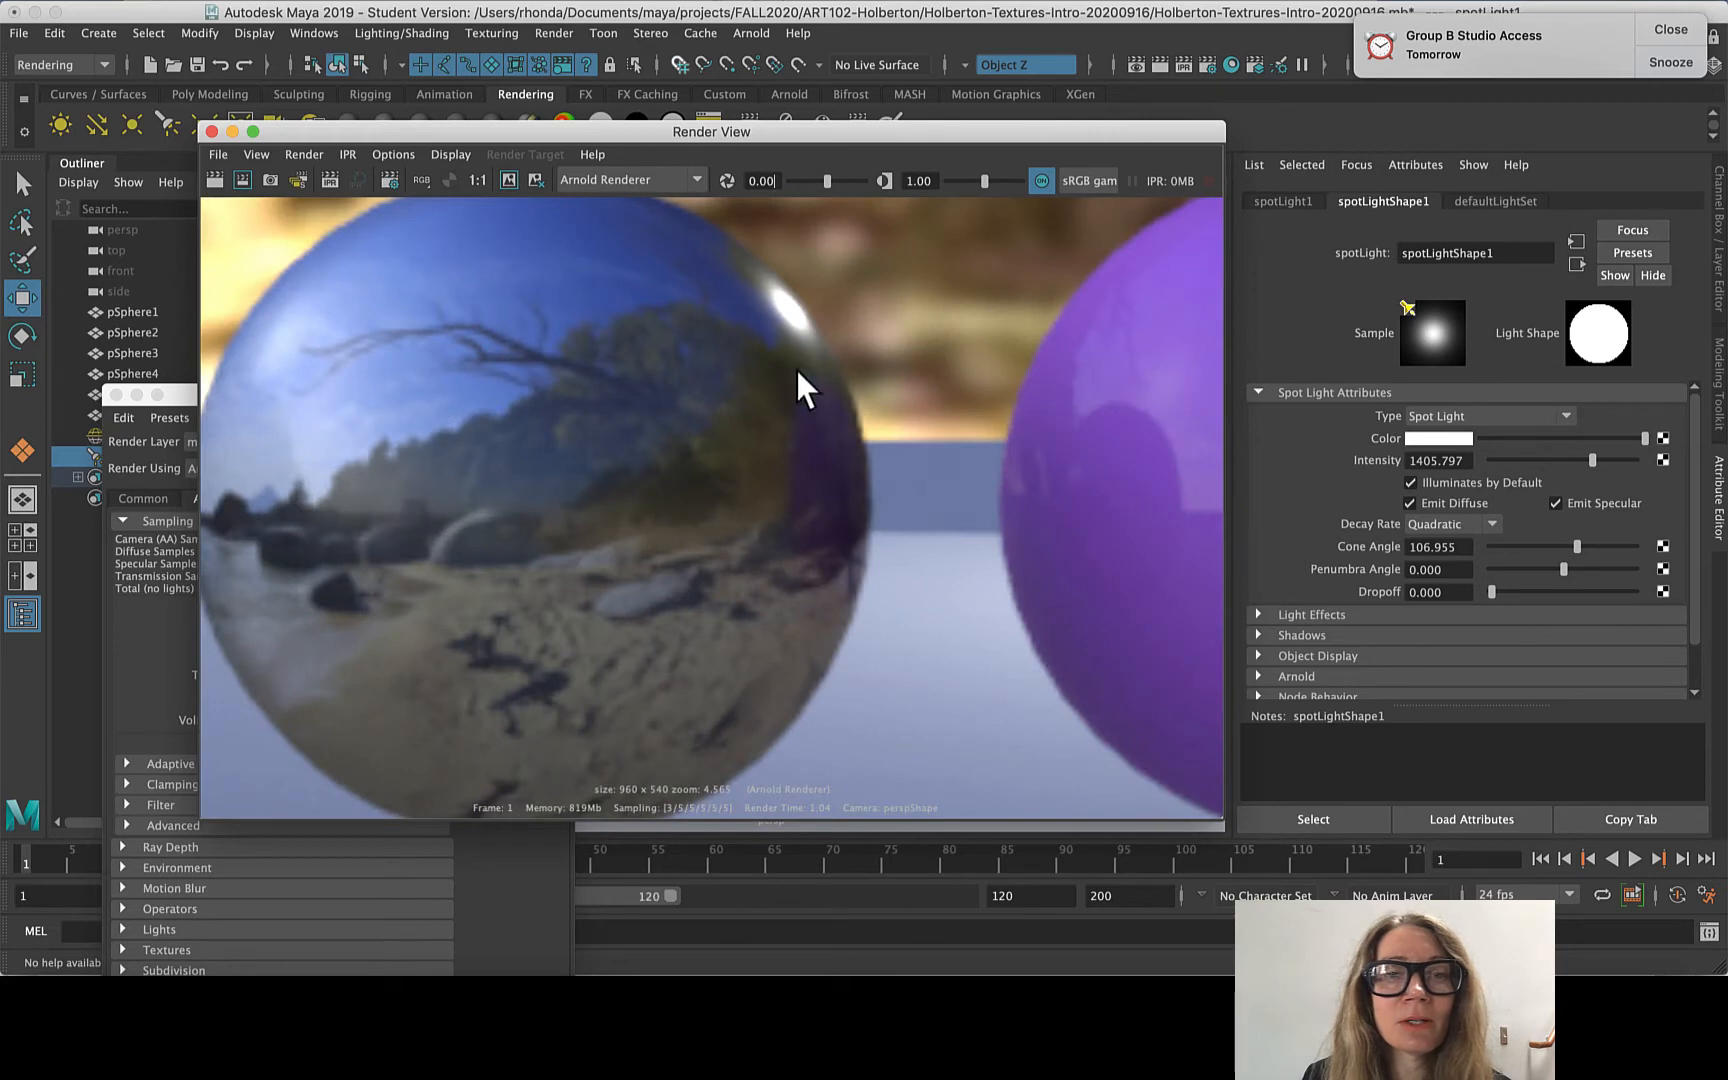
pyautogui.scroll(-3, 644, 386)
pyautogui.scroll(5, 1072, 436)
pyautogui.scroll(-2, 1072, 436)
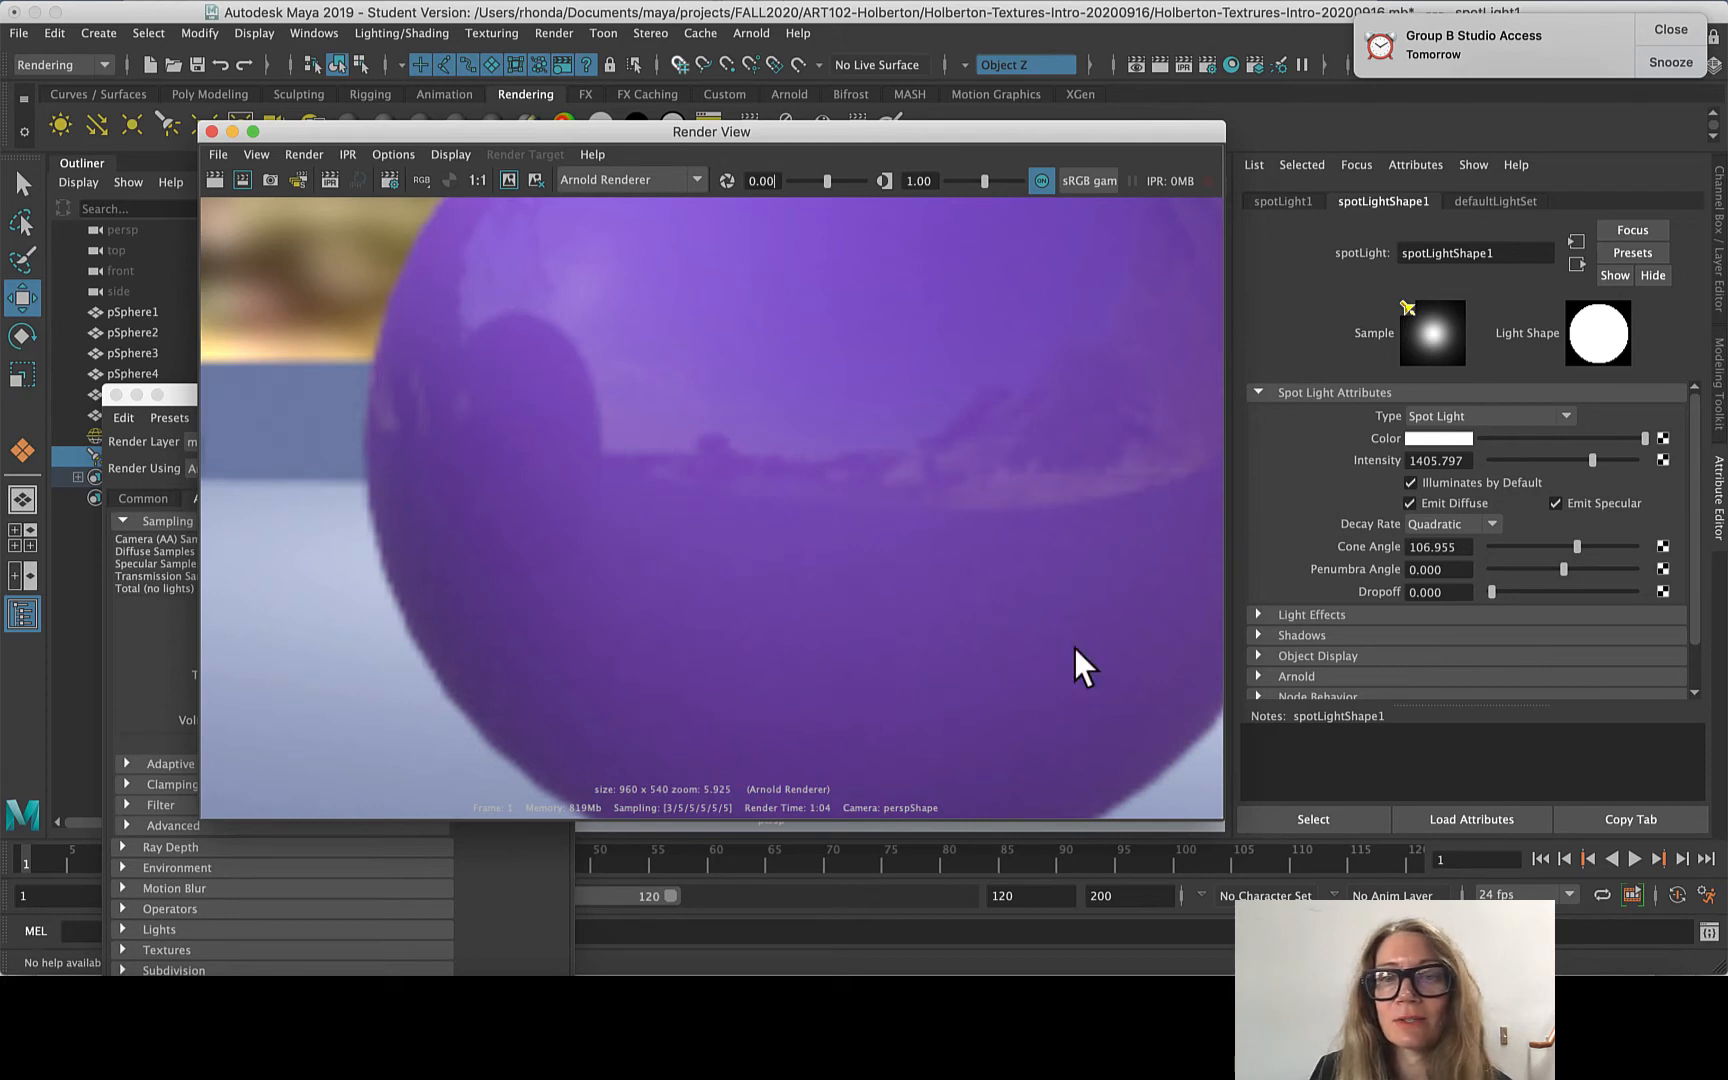
pyautogui.scroll(-8, 1058, 634)
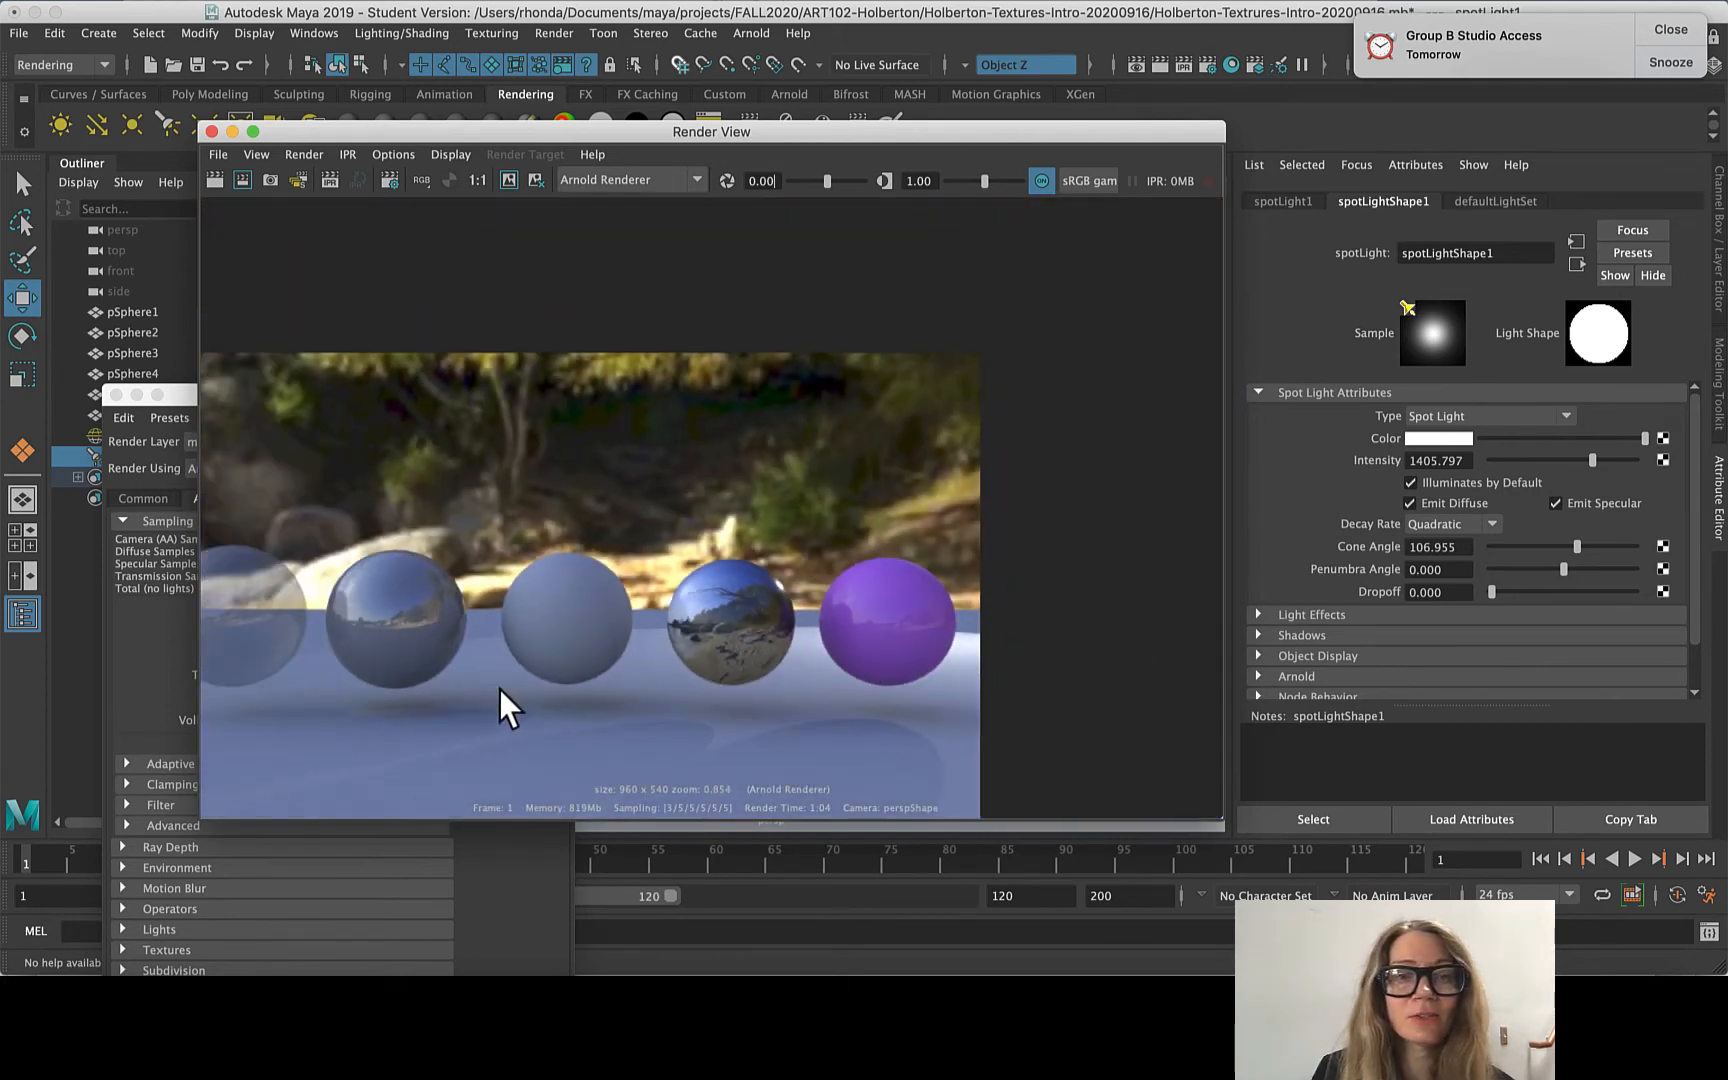
pyautogui.scroll(2, 279, 716)
pyautogui.scroll(2, 240, 660)
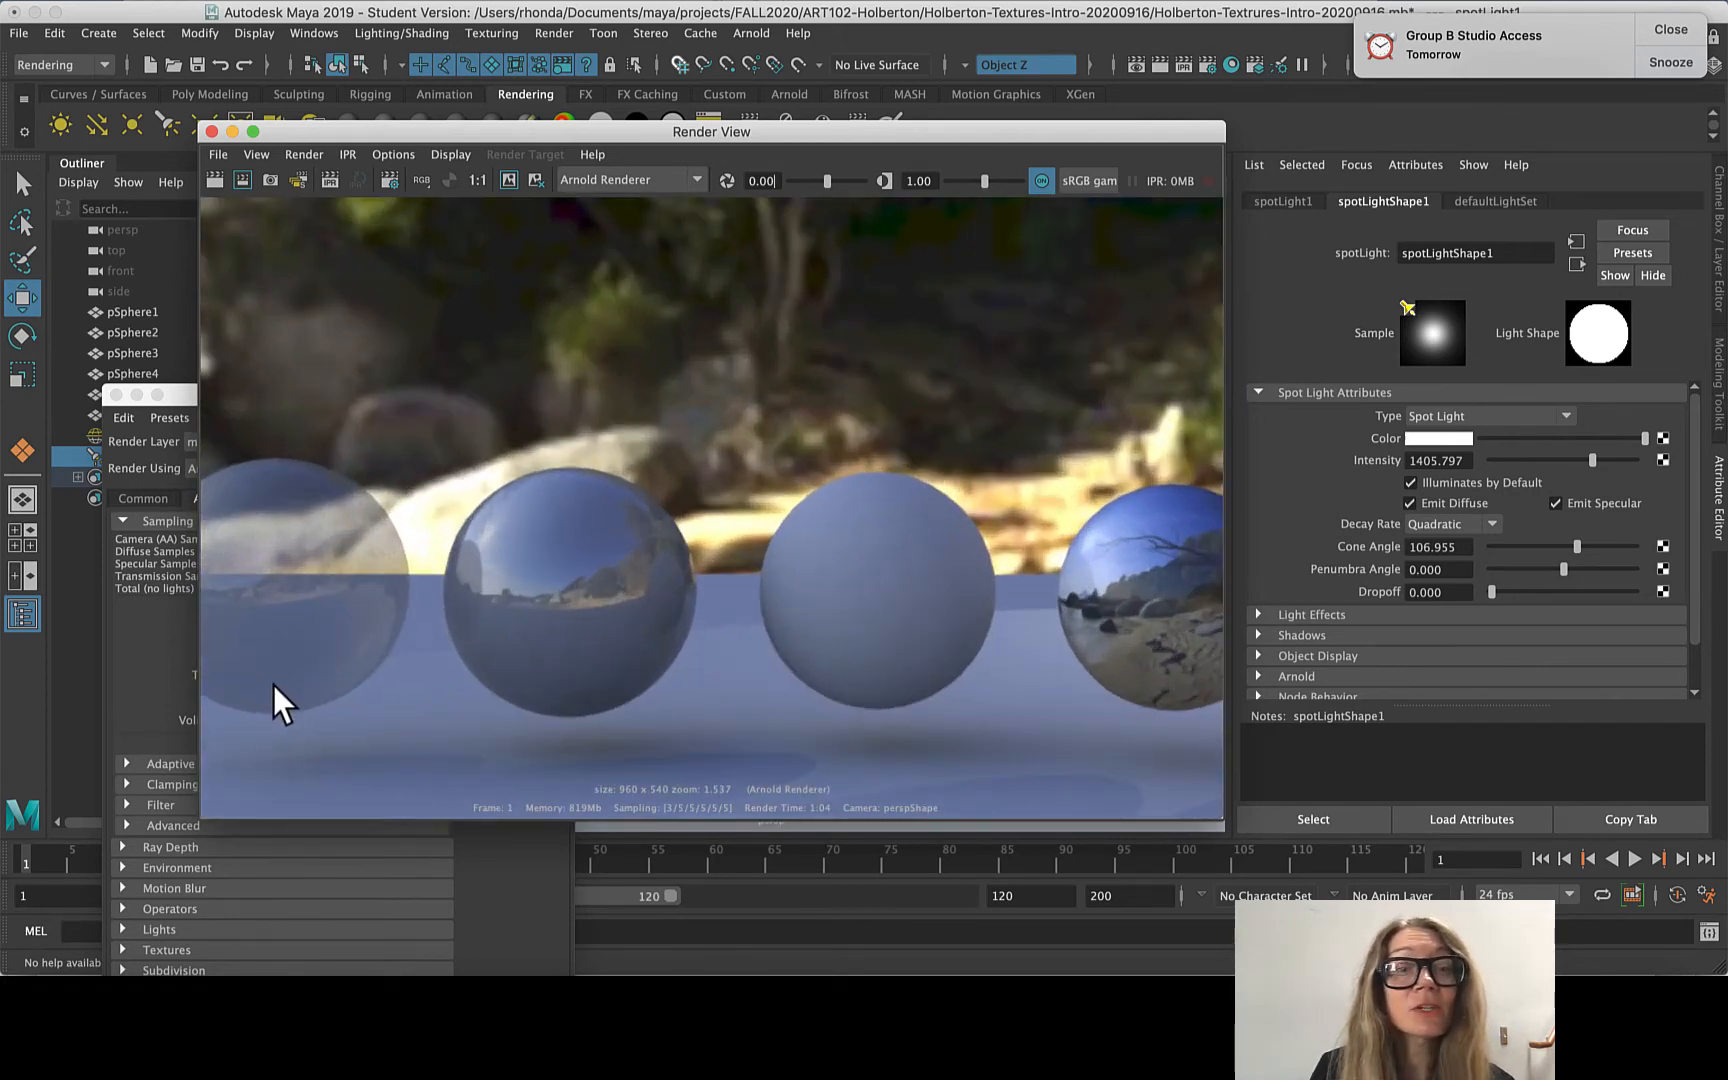
# - Start saving the rendered image to the project's images folder and set the file type to PNG
pyautogui.click(218, 155)
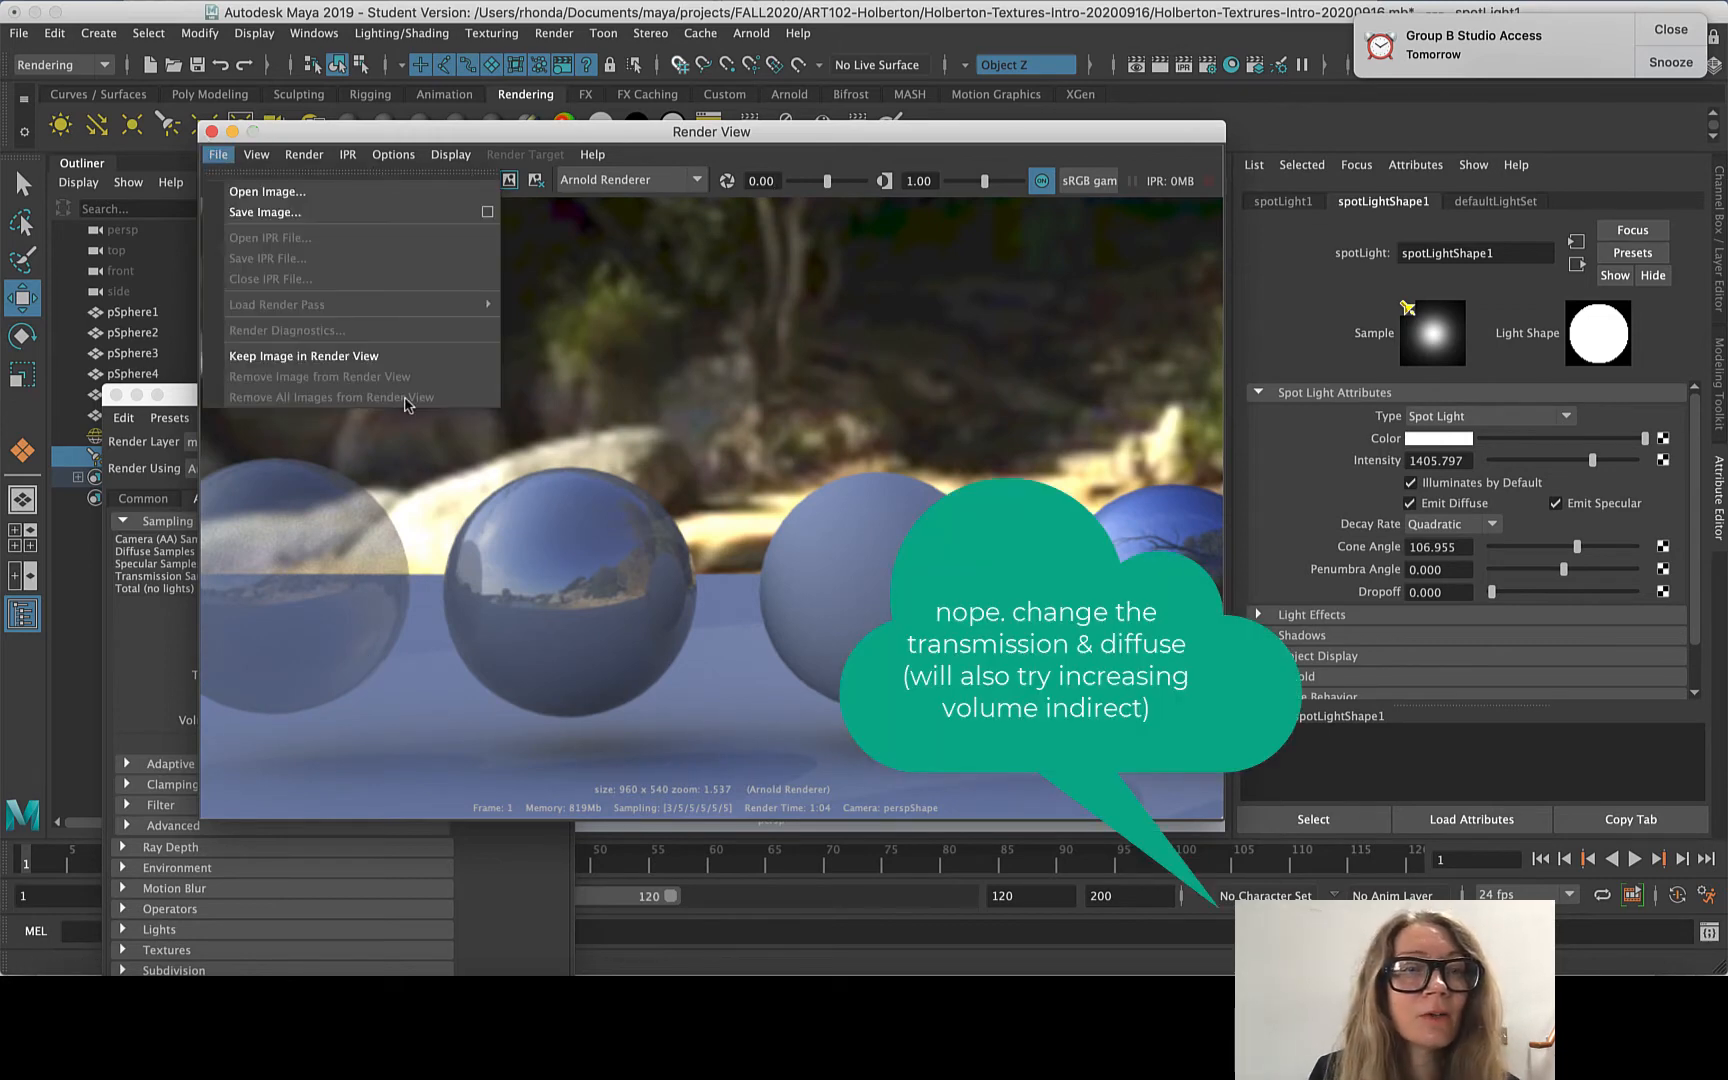
pyautogui.click(419, 221)
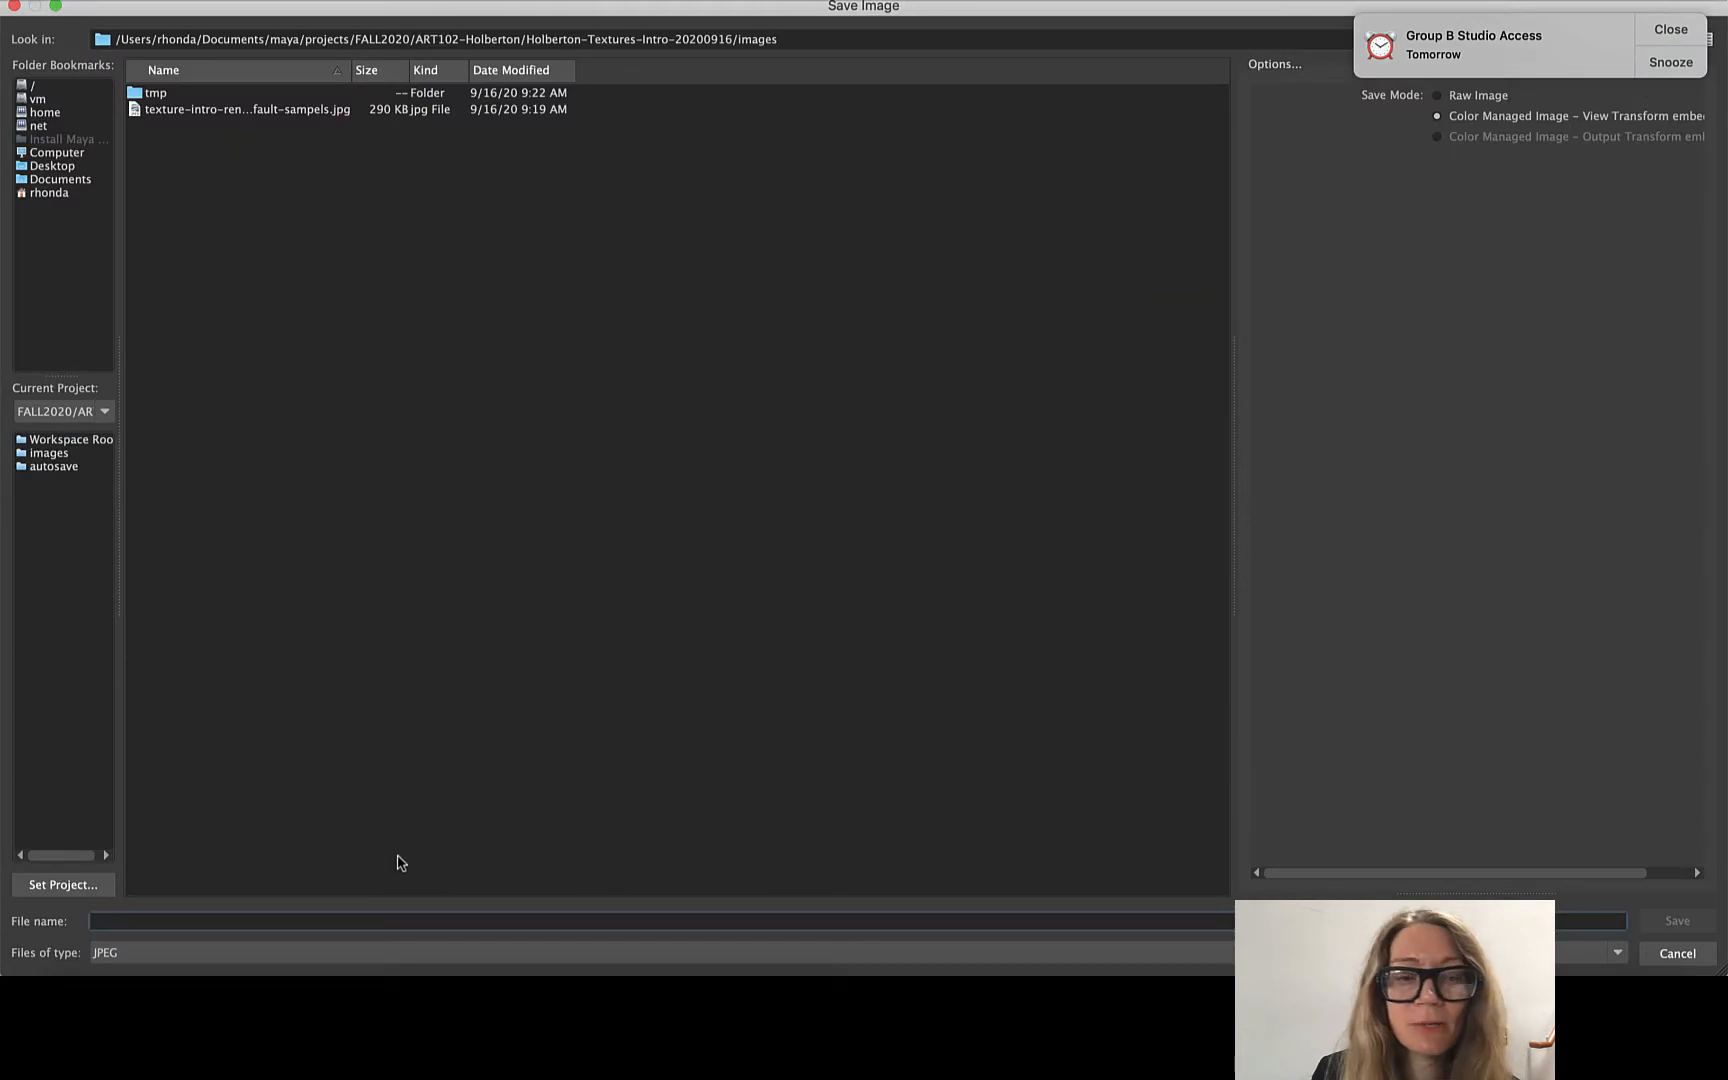
pyautogui.click(337, 956)
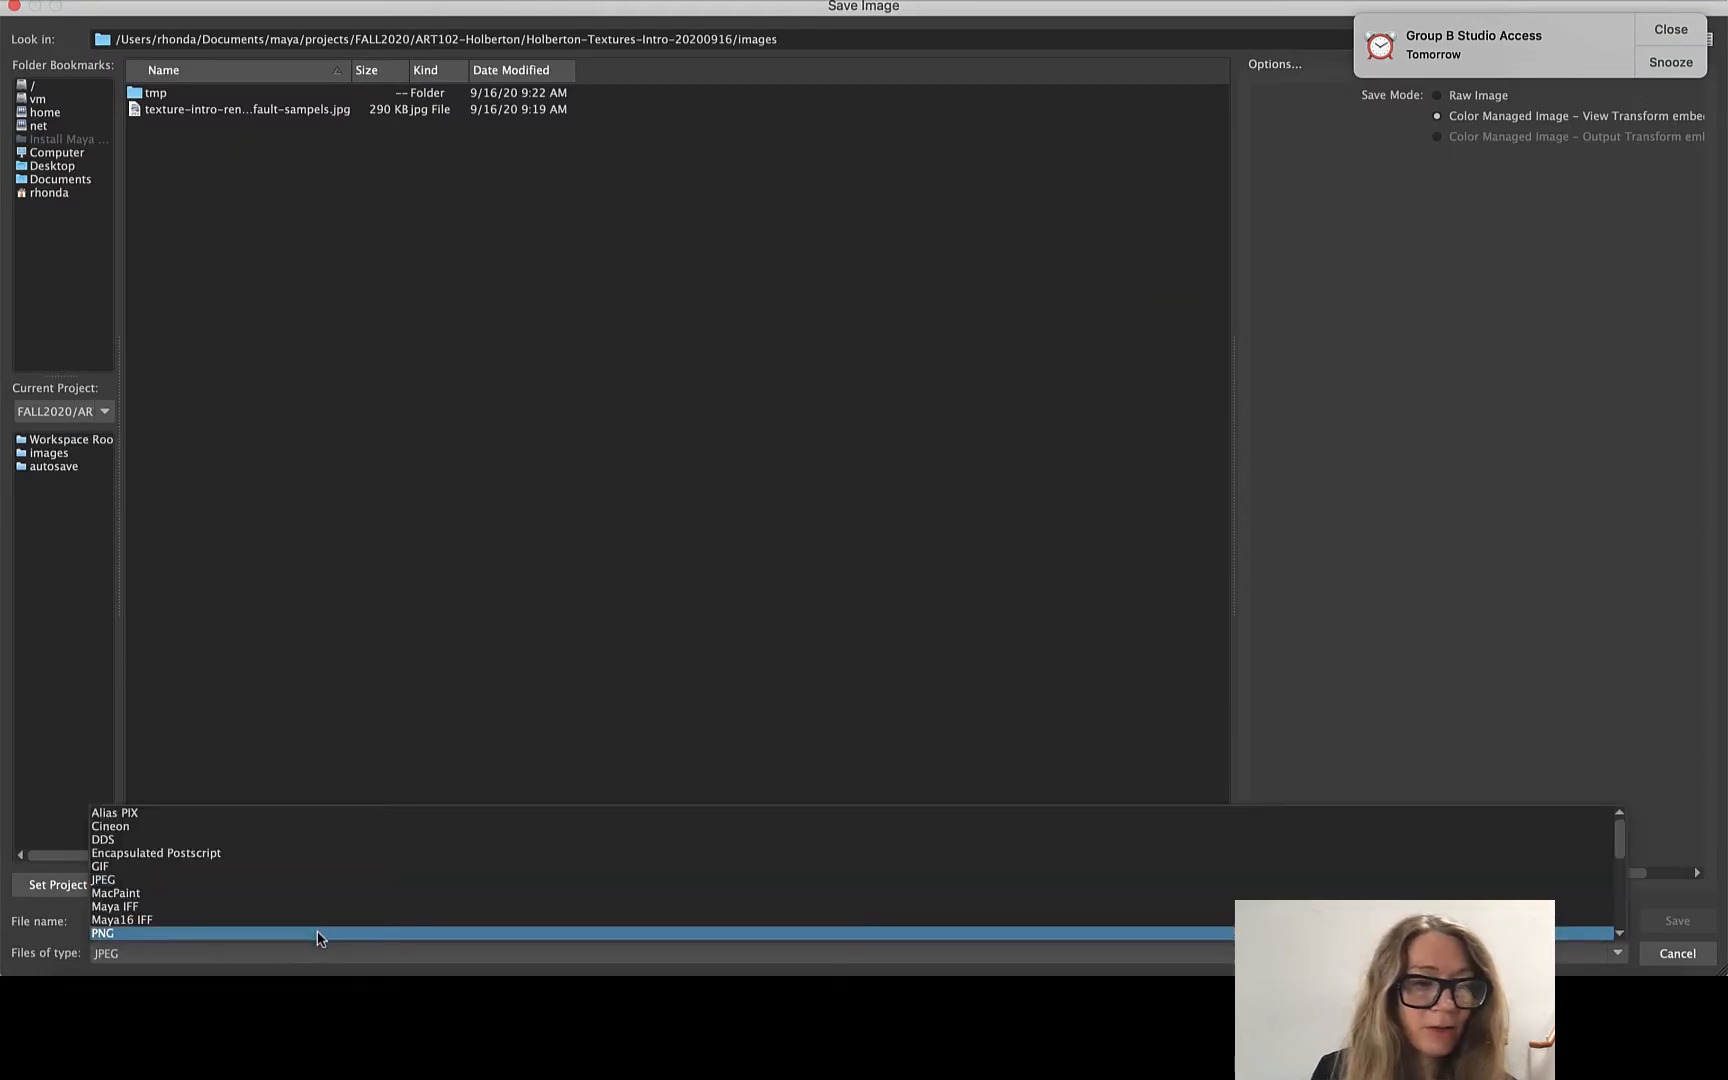
pyautogui.click(305, 935)
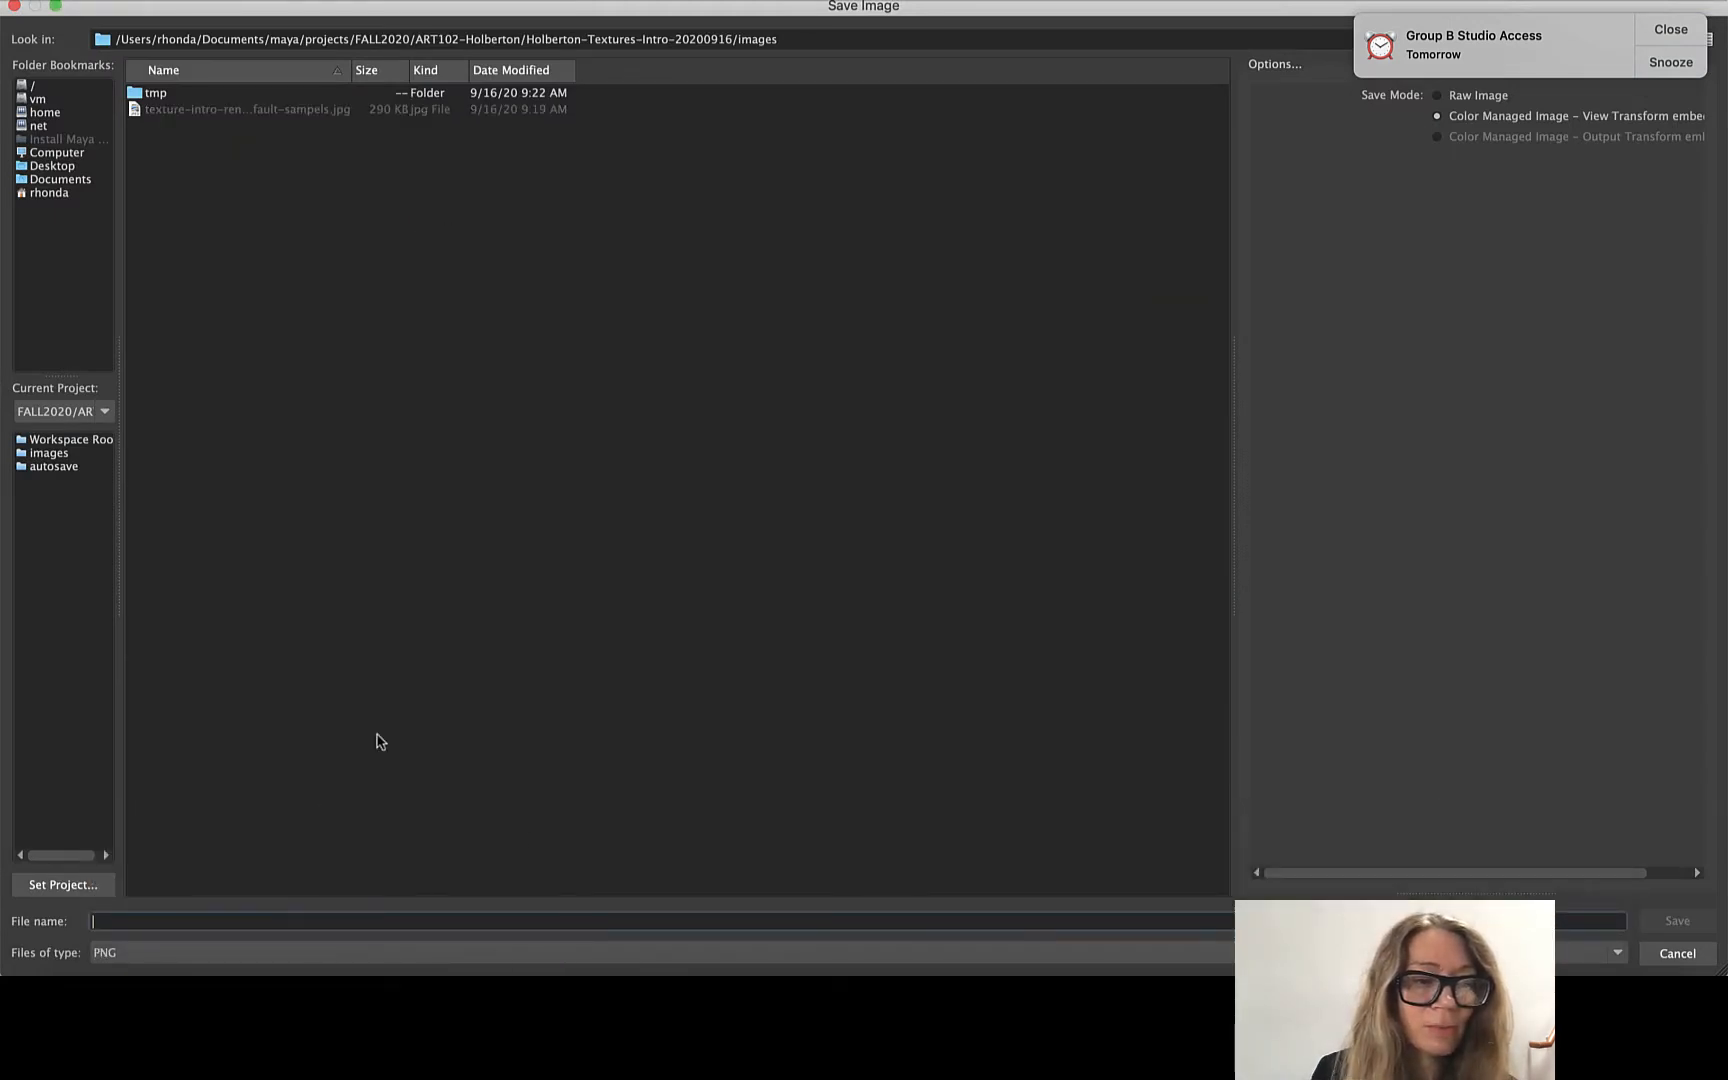
pyautogui.click(296, 955)
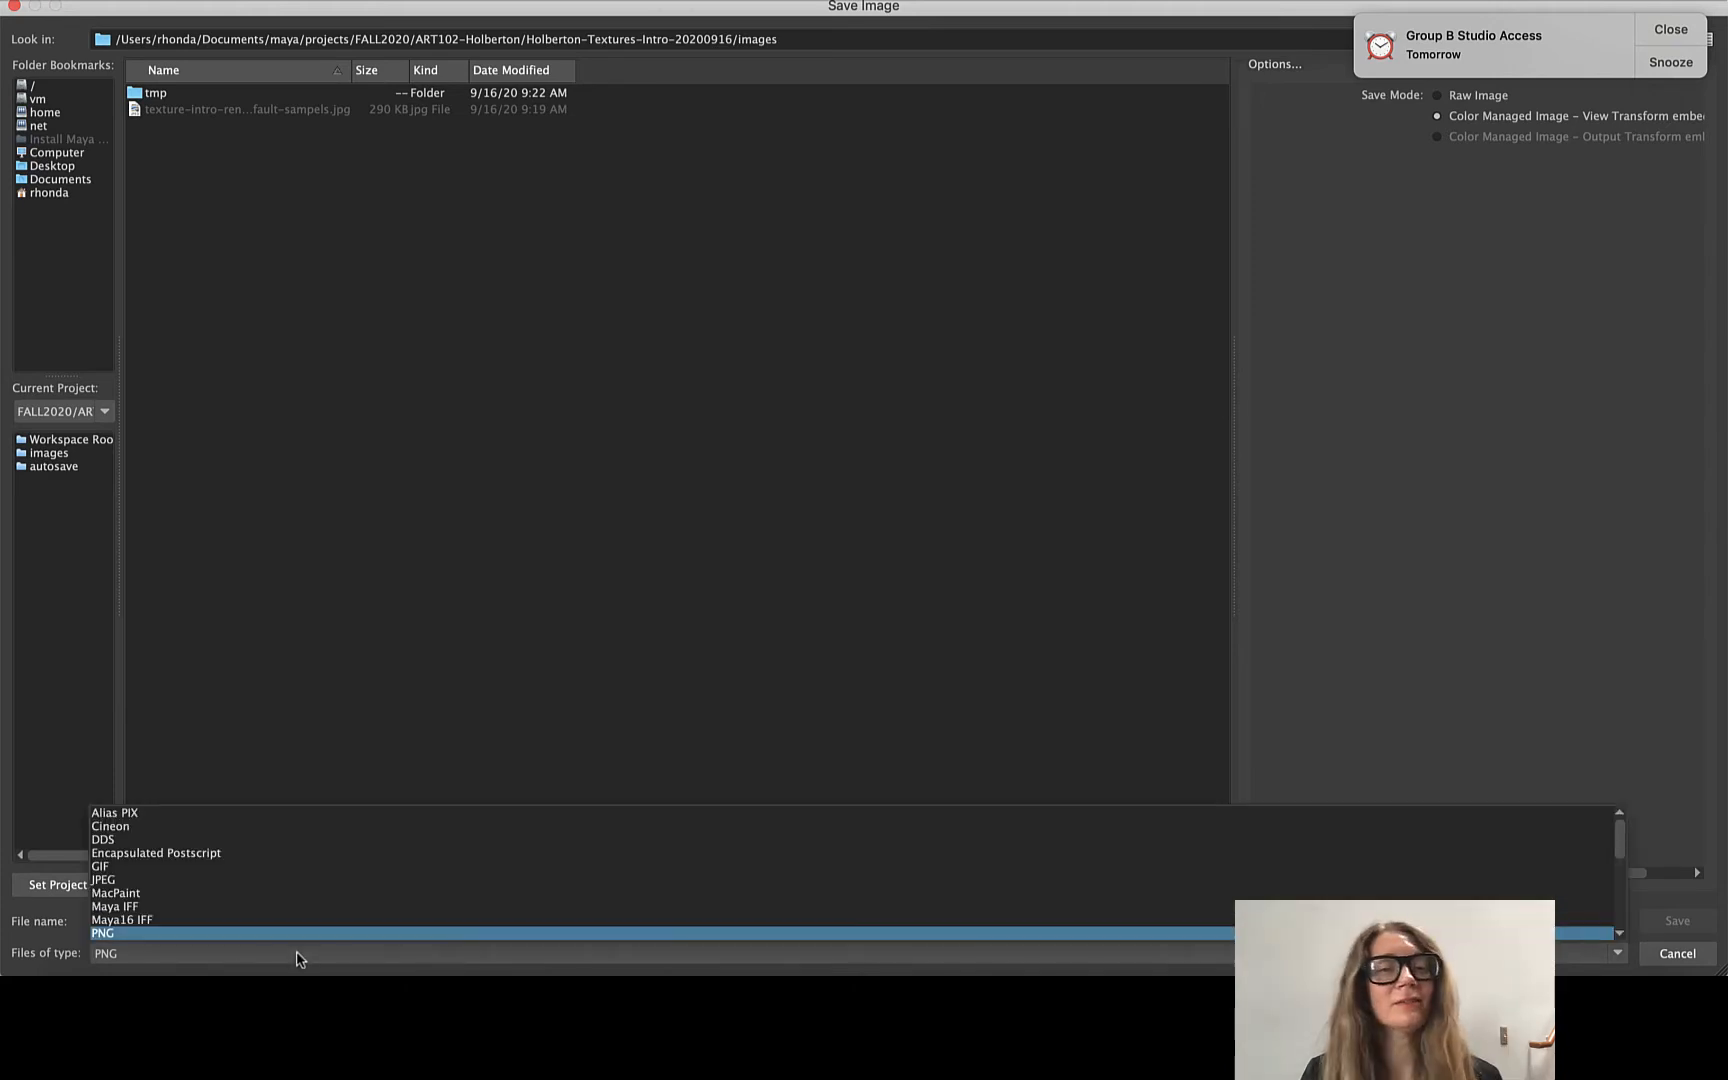
pyautogui.click(286, 878)
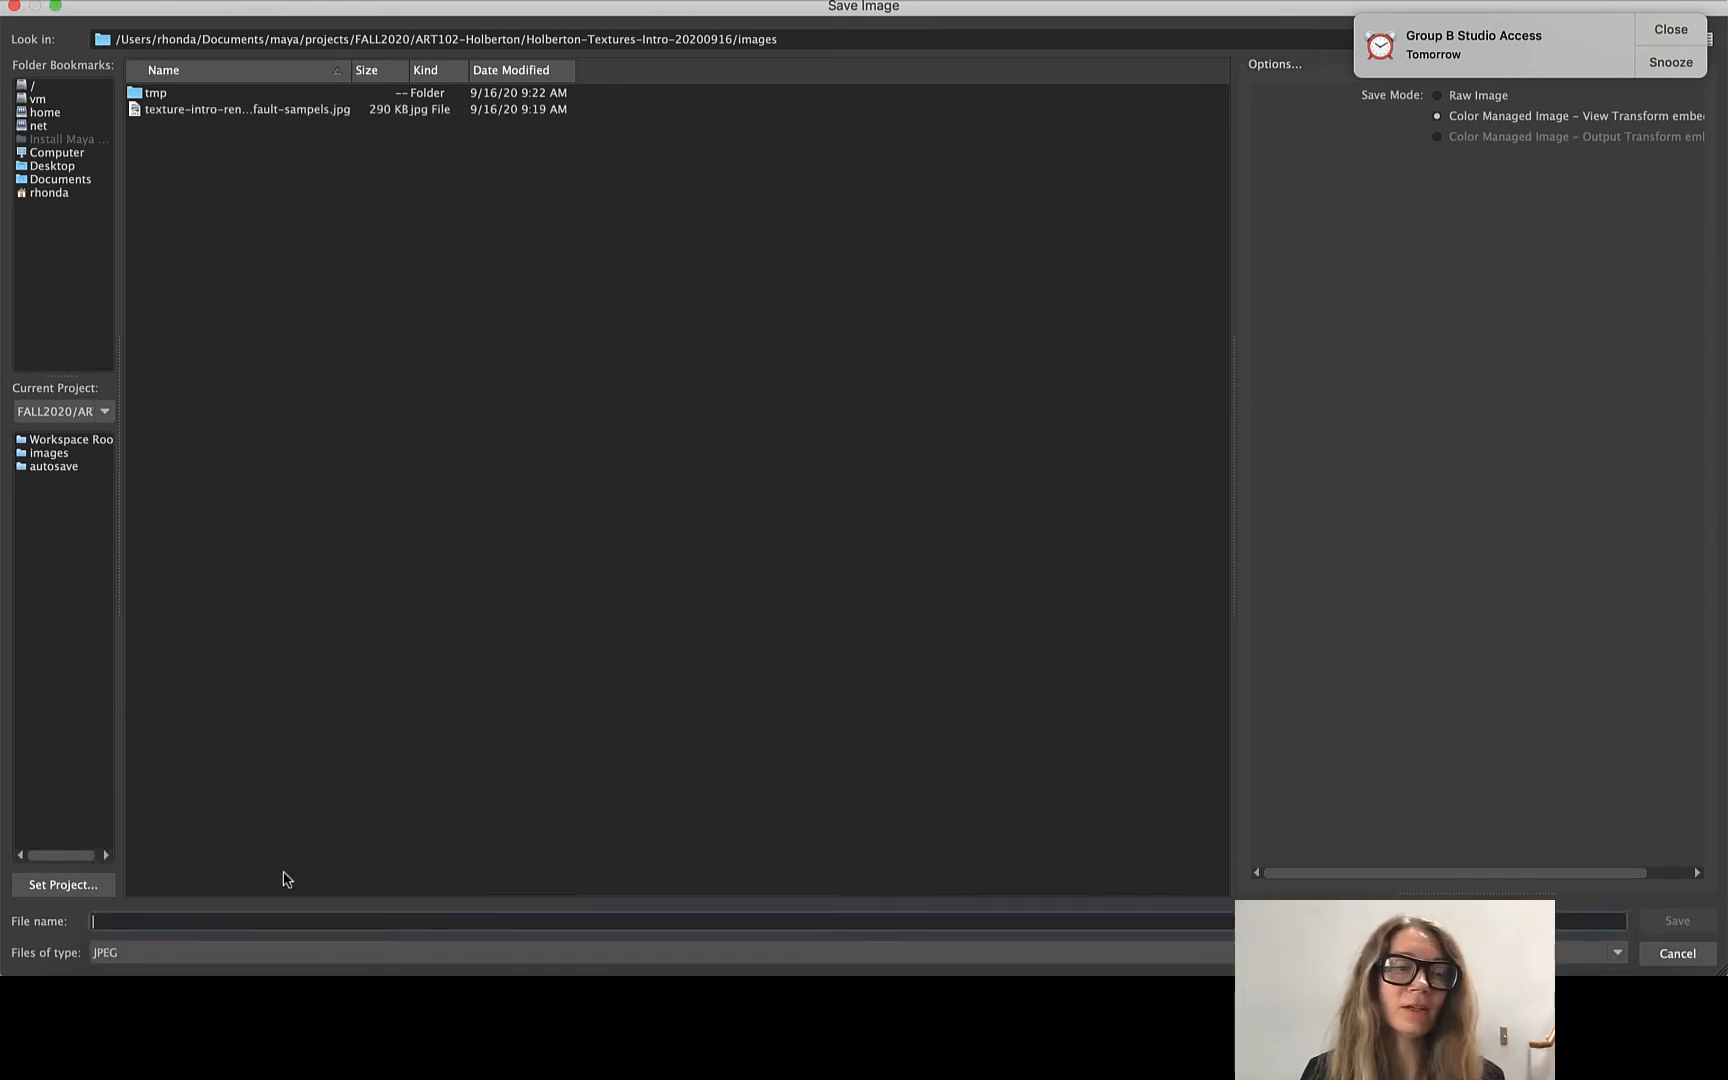
pyautogui.click(247, 955)
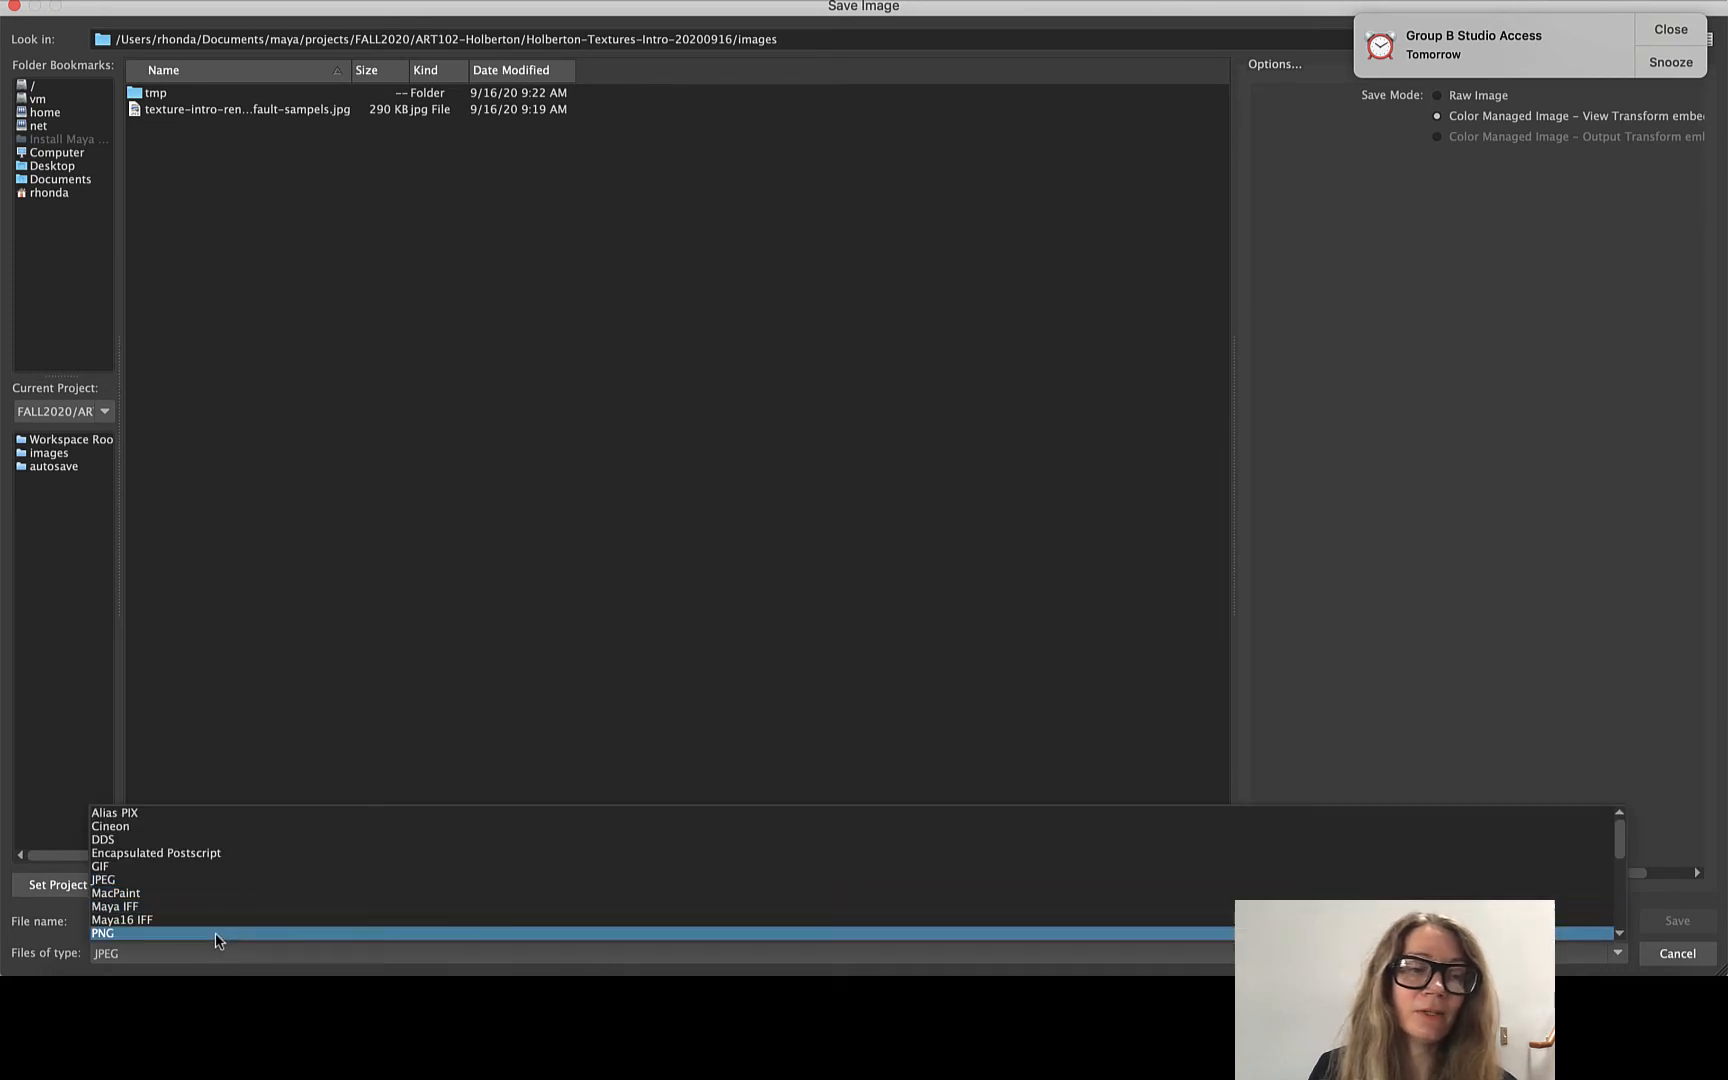
pyautogui.click(218, 934)
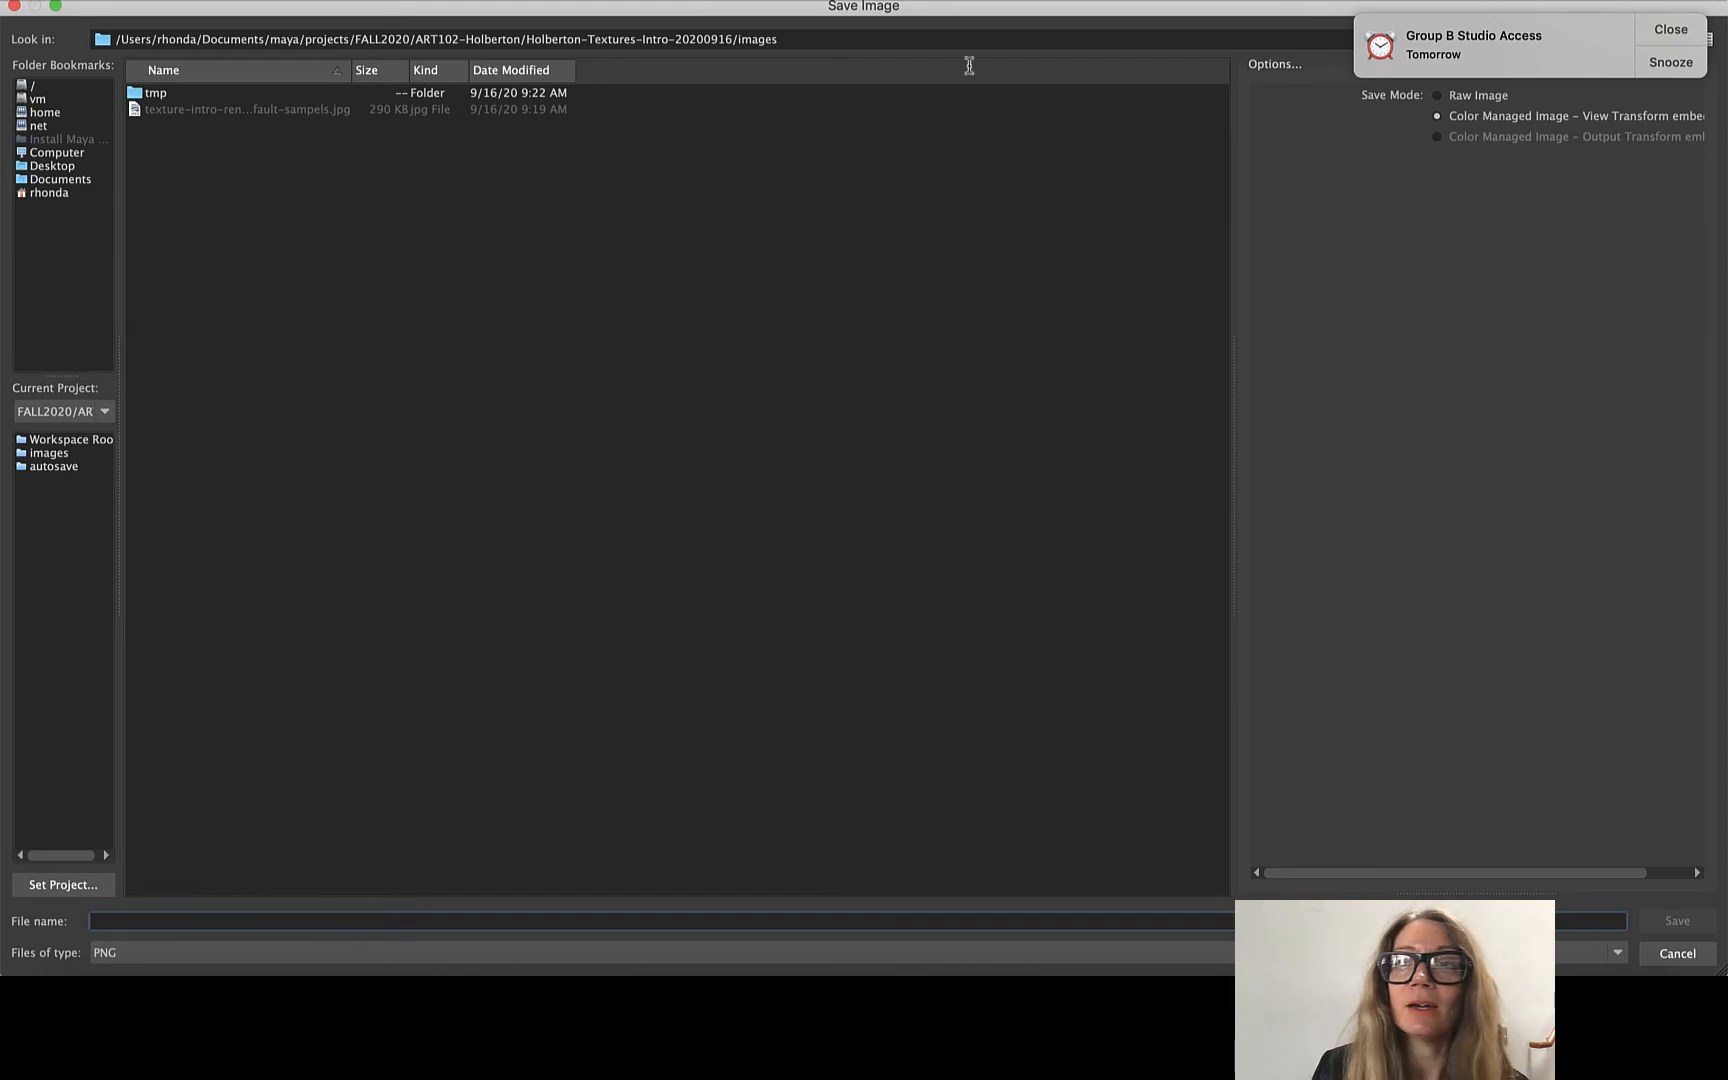
# - Name the image texture-intro-render-test-camera3-rest-5, save it, and close the render window
pyautogui.click(240, 128)
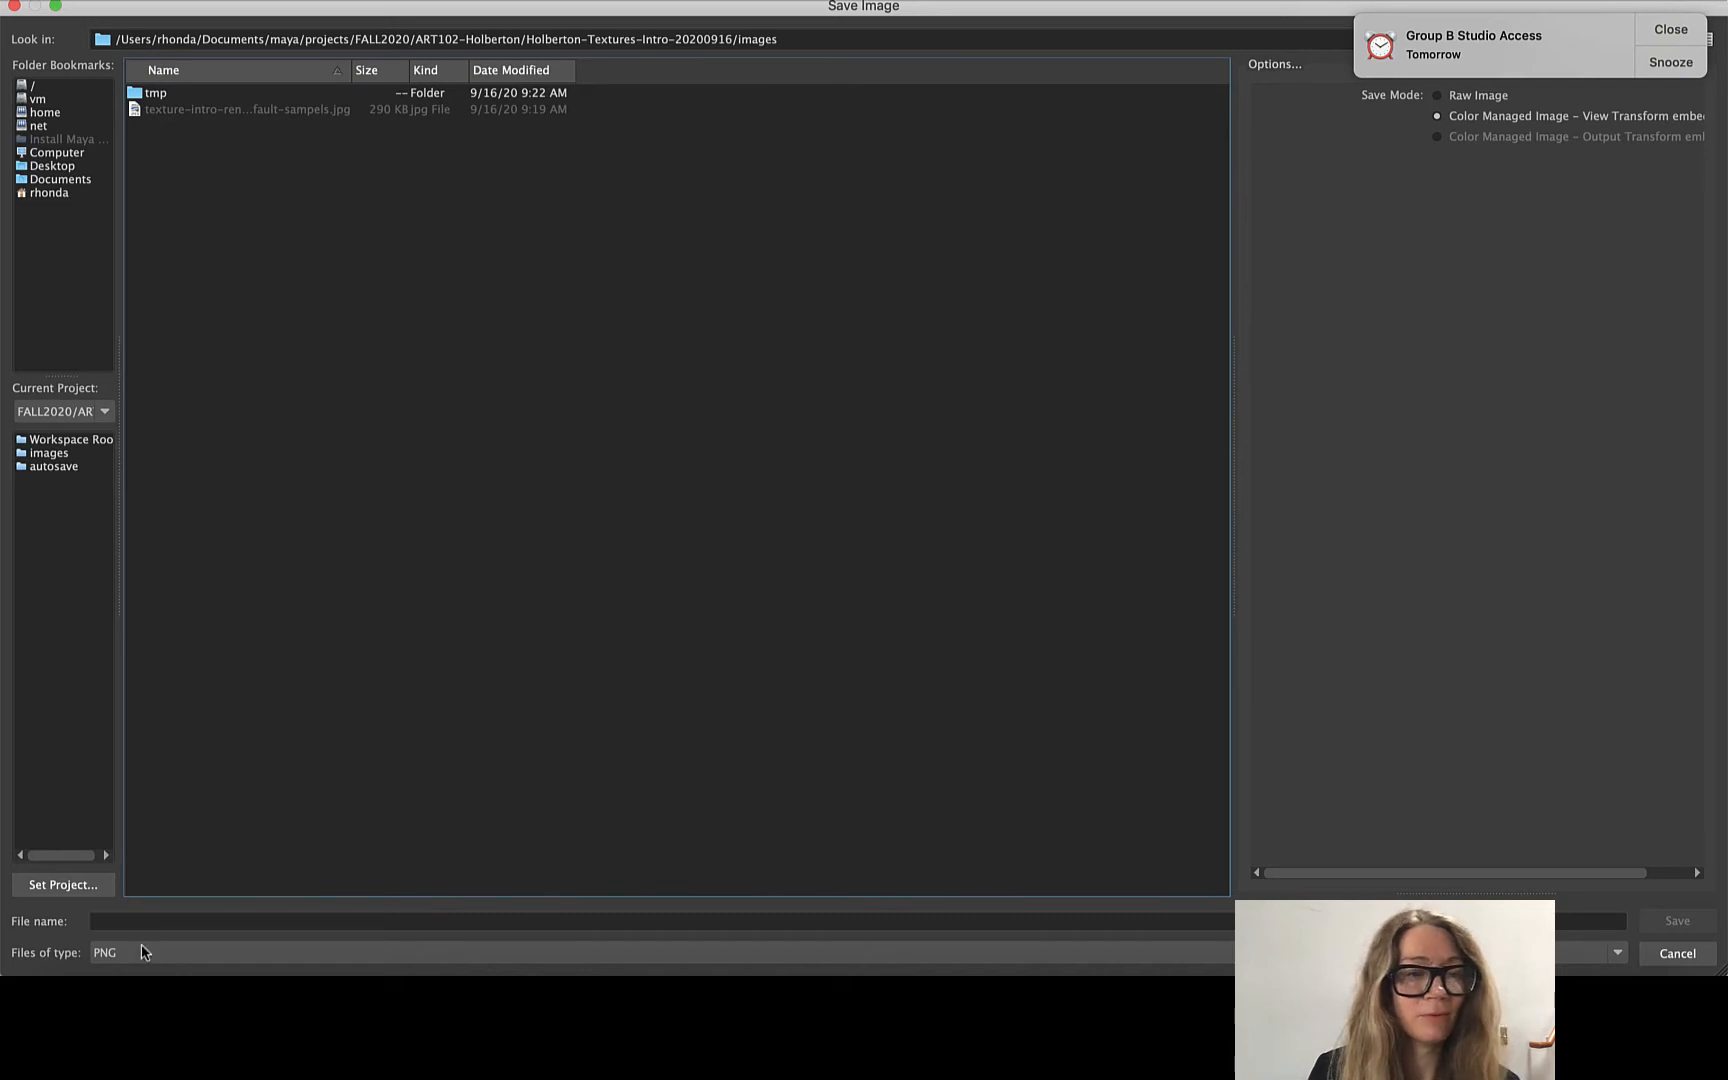
pyautogui.click(160, 921)
pyautogui.write('texture-intro')
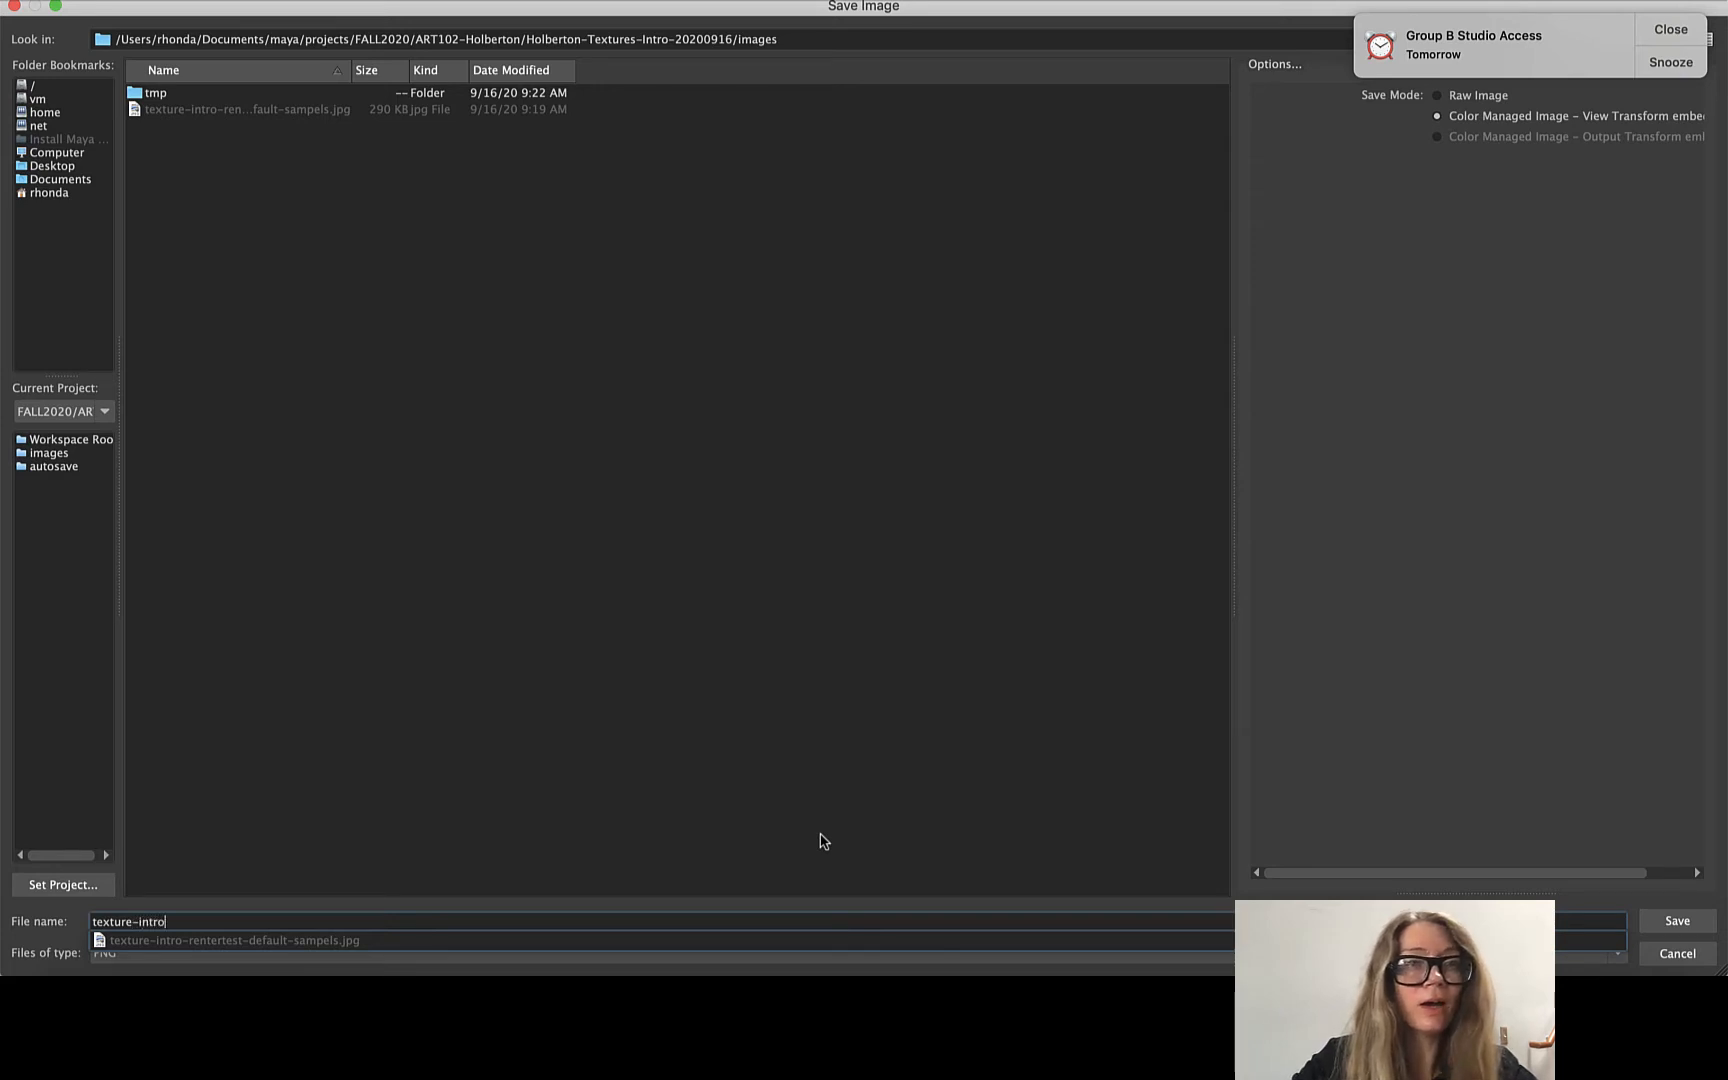
pyautogui.write('-render-test-camera3-rest-5')
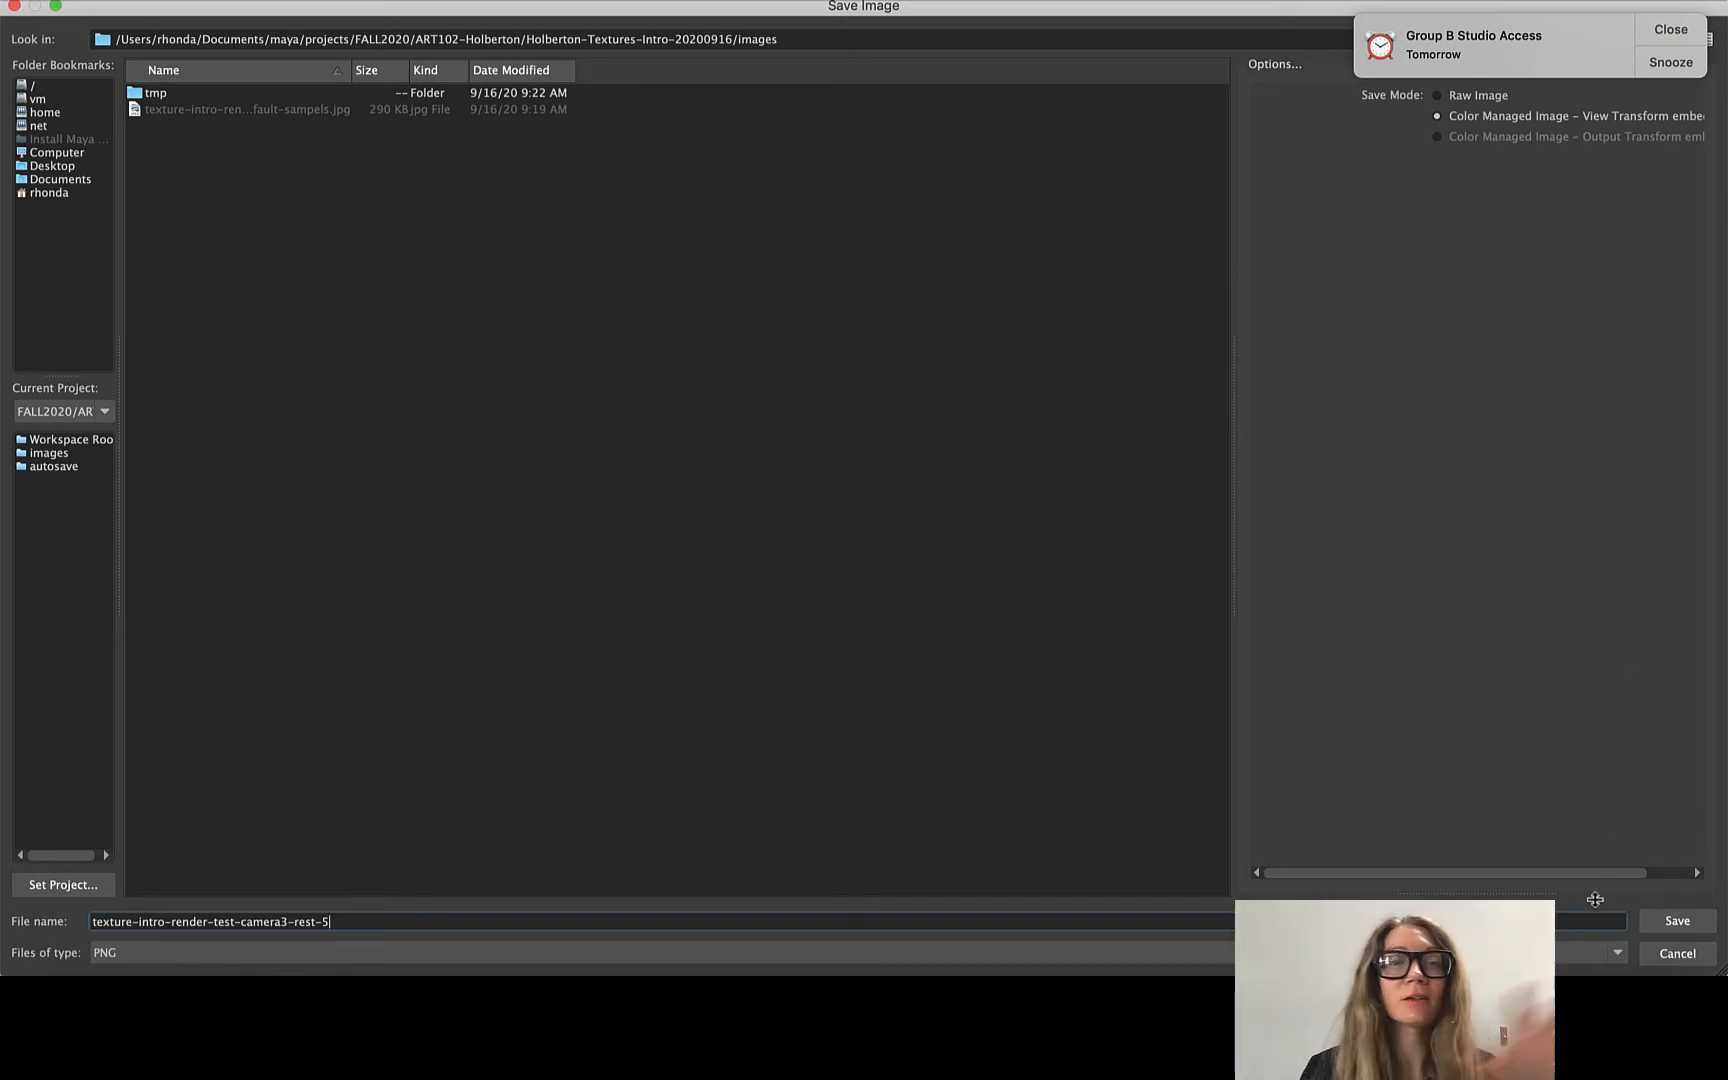
pyautogui.click(1677, 920)
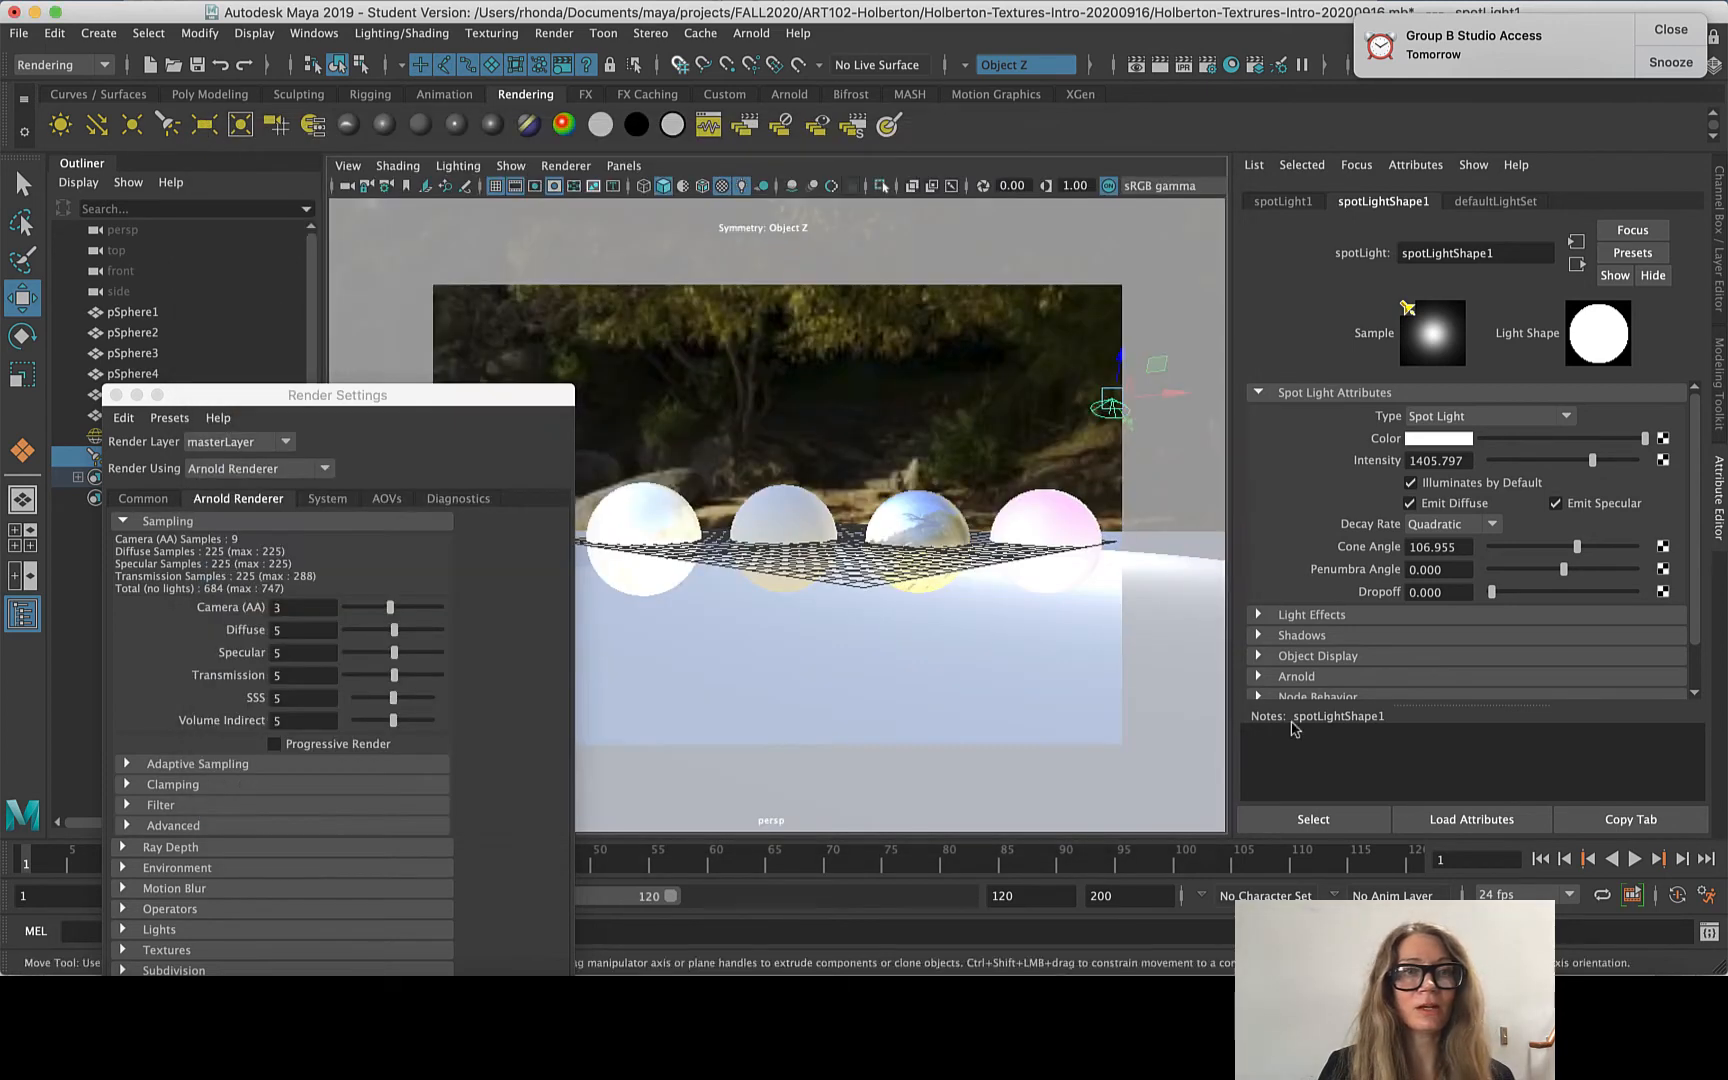
pyautogui.click(211, 131)
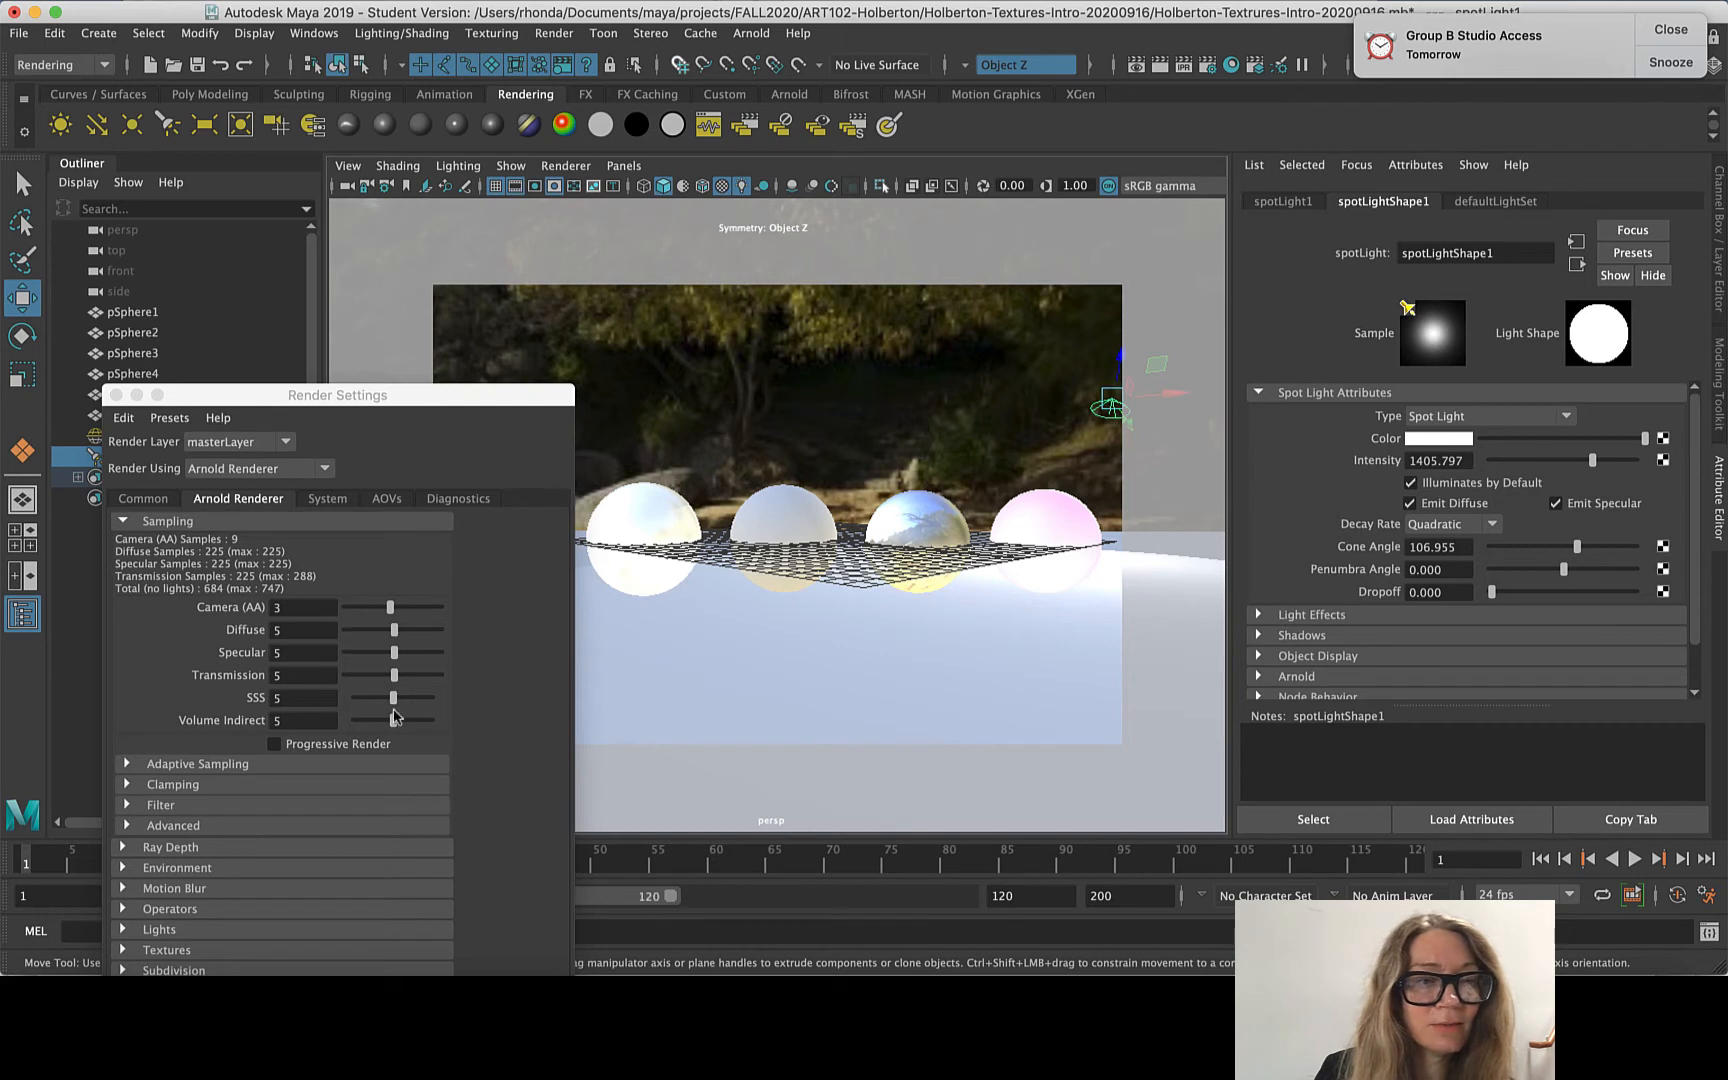
# - Set the Diffuse, Transmission and Volume Indirect samples to 9 and render the frame again, accepting the student version notice
pyautogui.moveTo(393, 720); pyautogui.dragTo(410, 731)
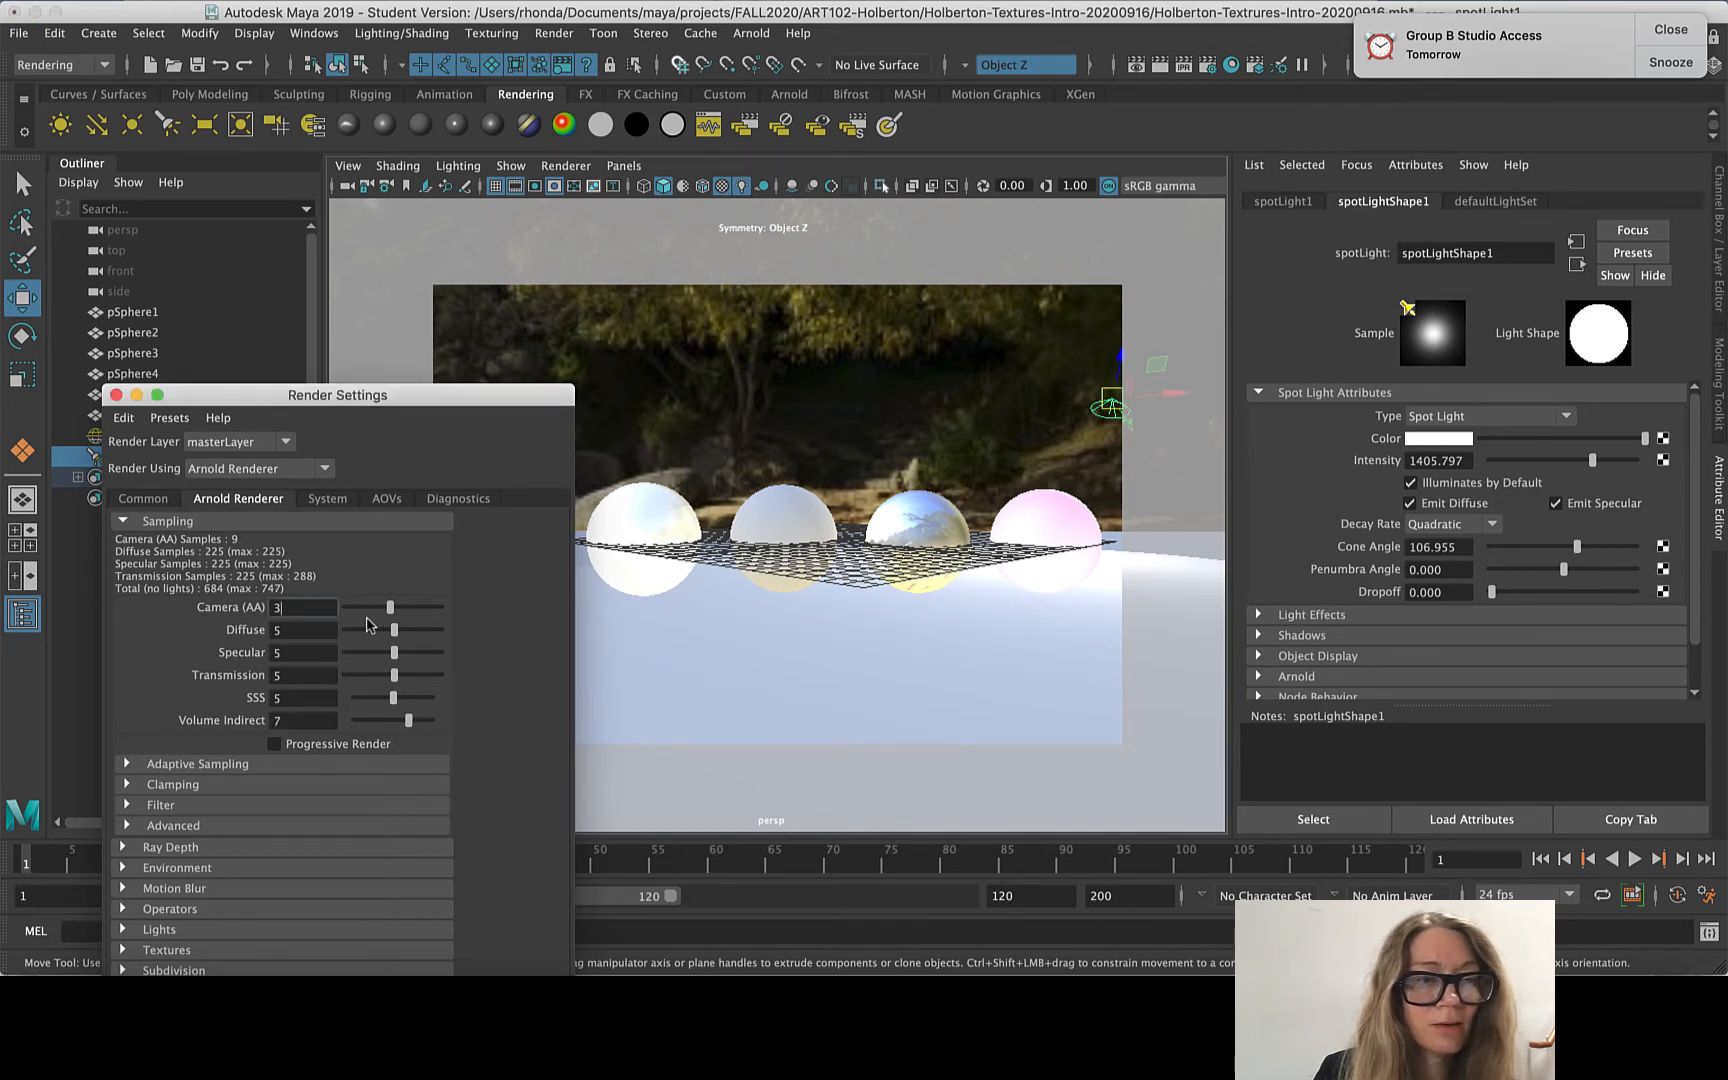
pyautogui.moveTo(394, 631); pyautogui.dragTo(422, 724)
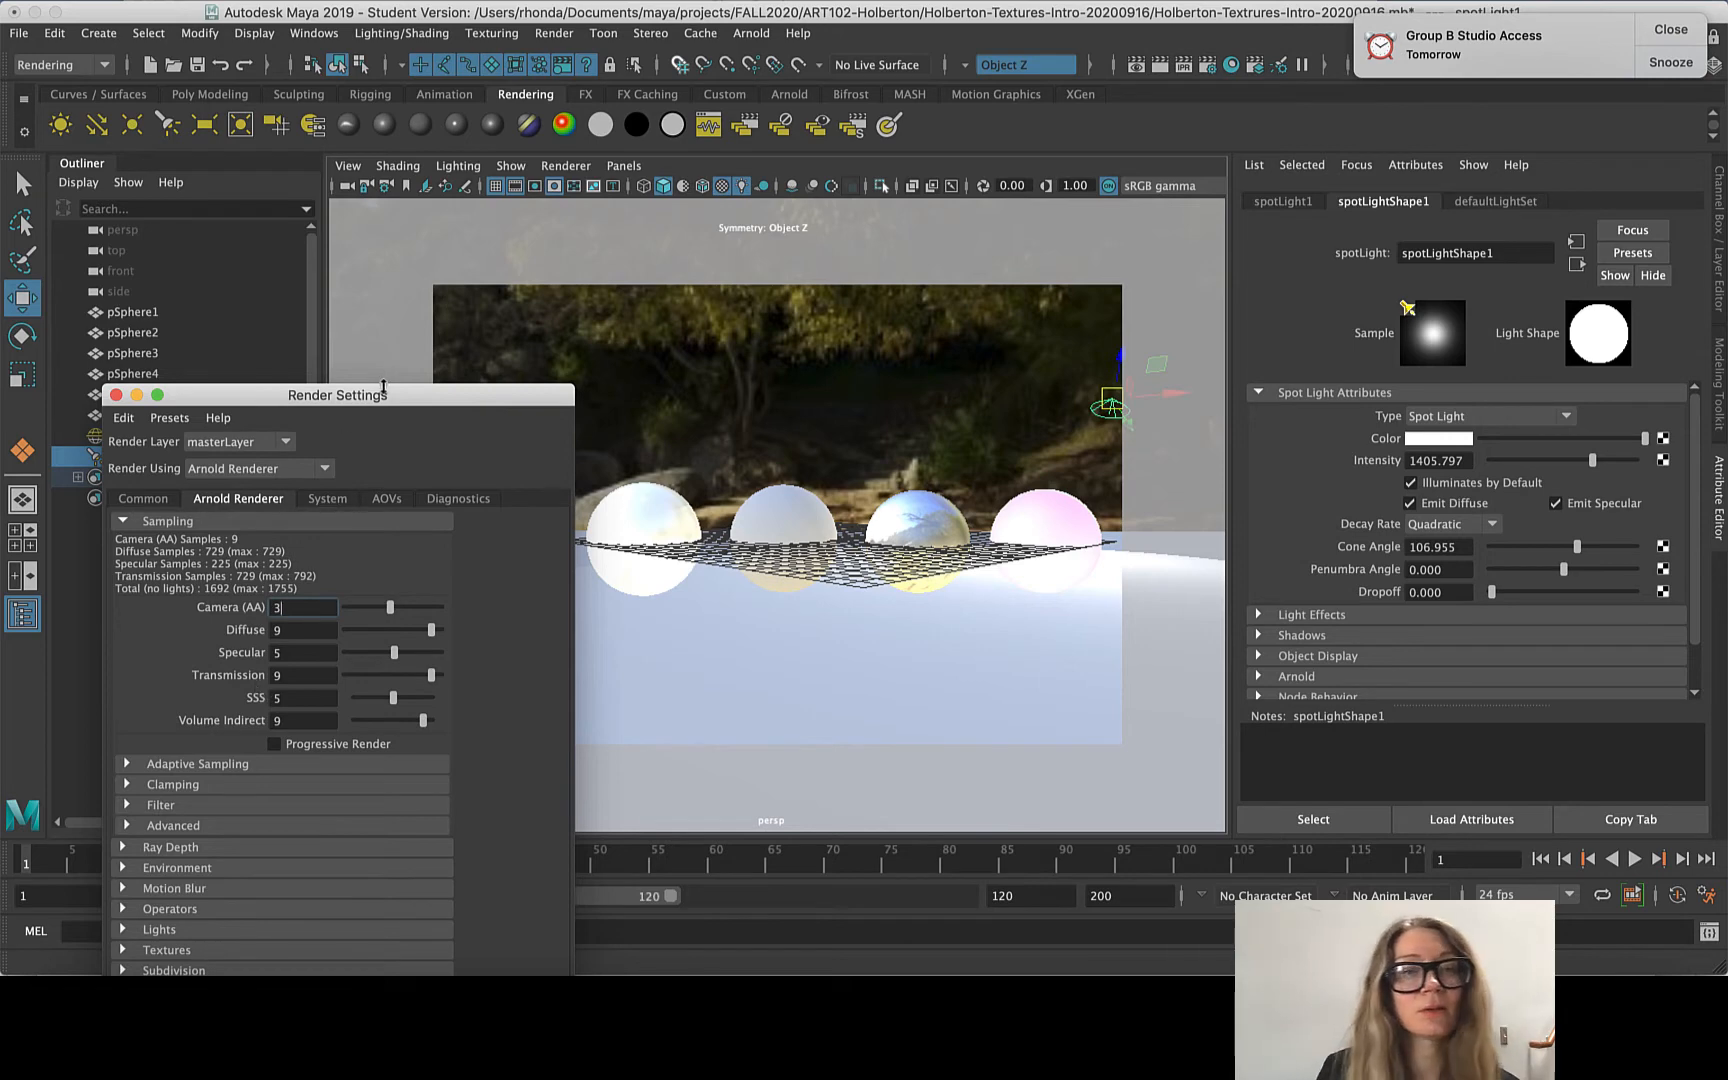
pyautogui.click(1160, 64)
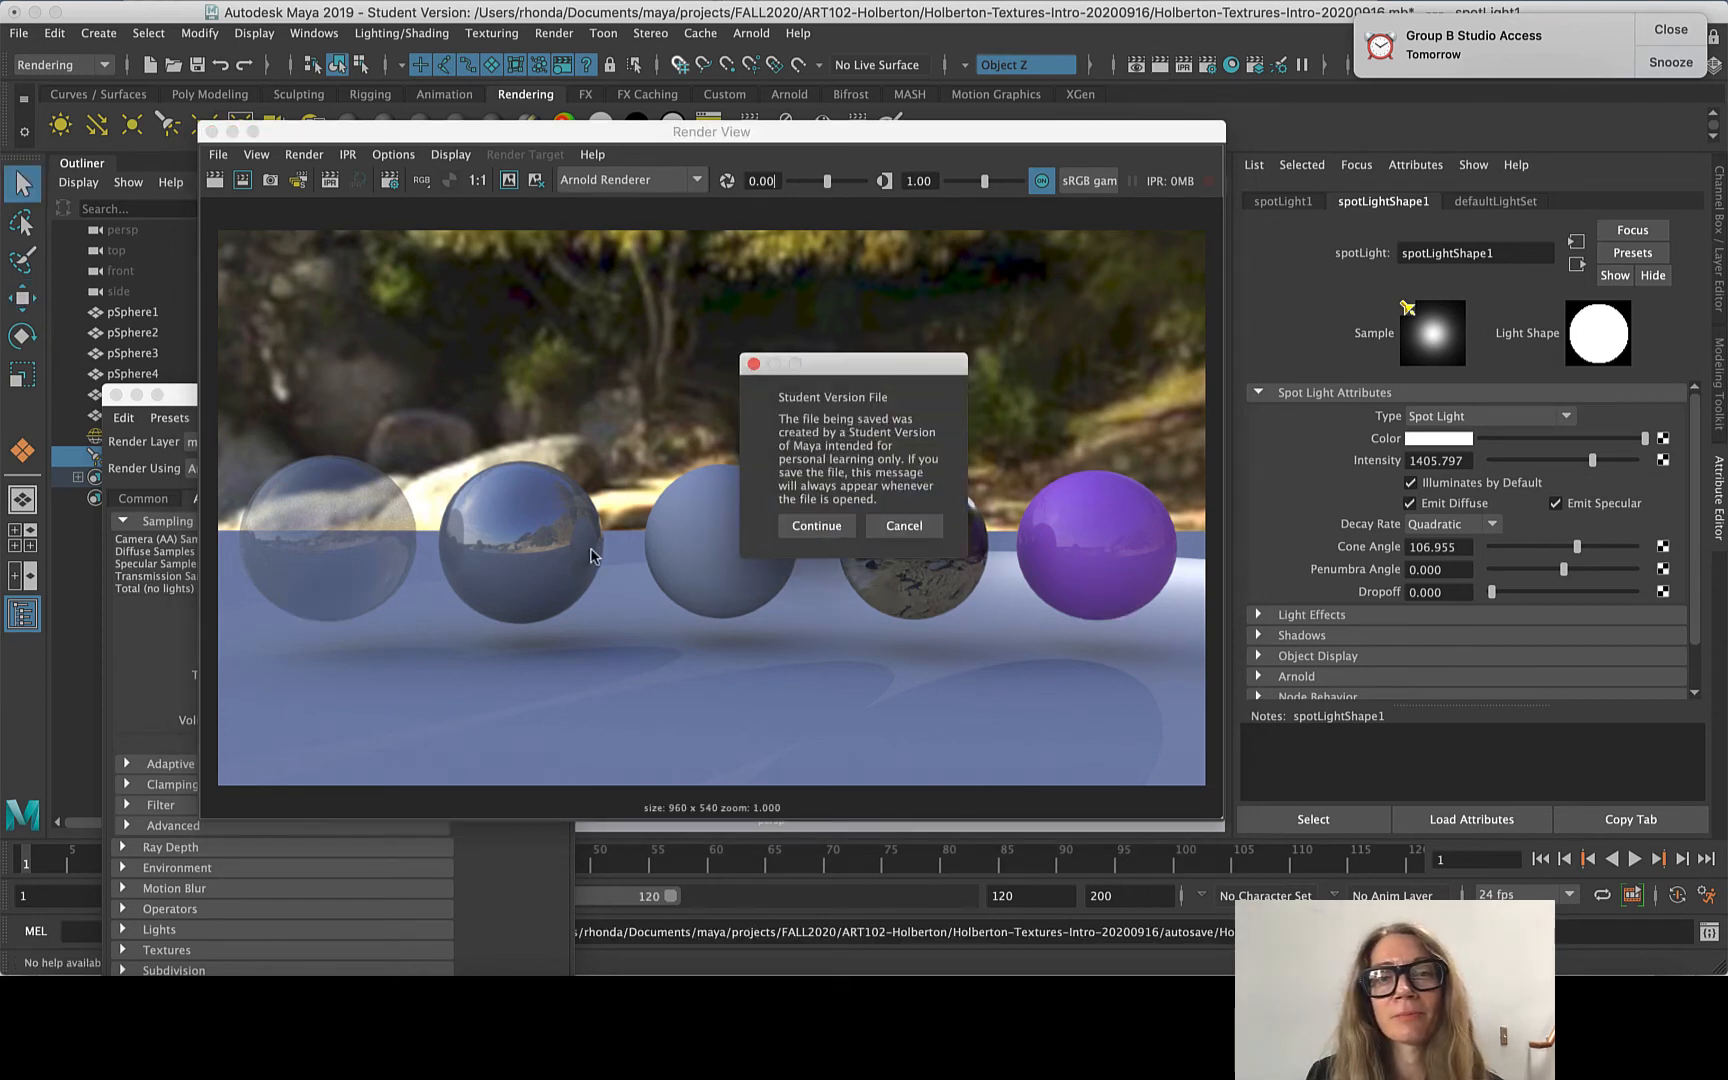
pyautogui.click(816, 525)
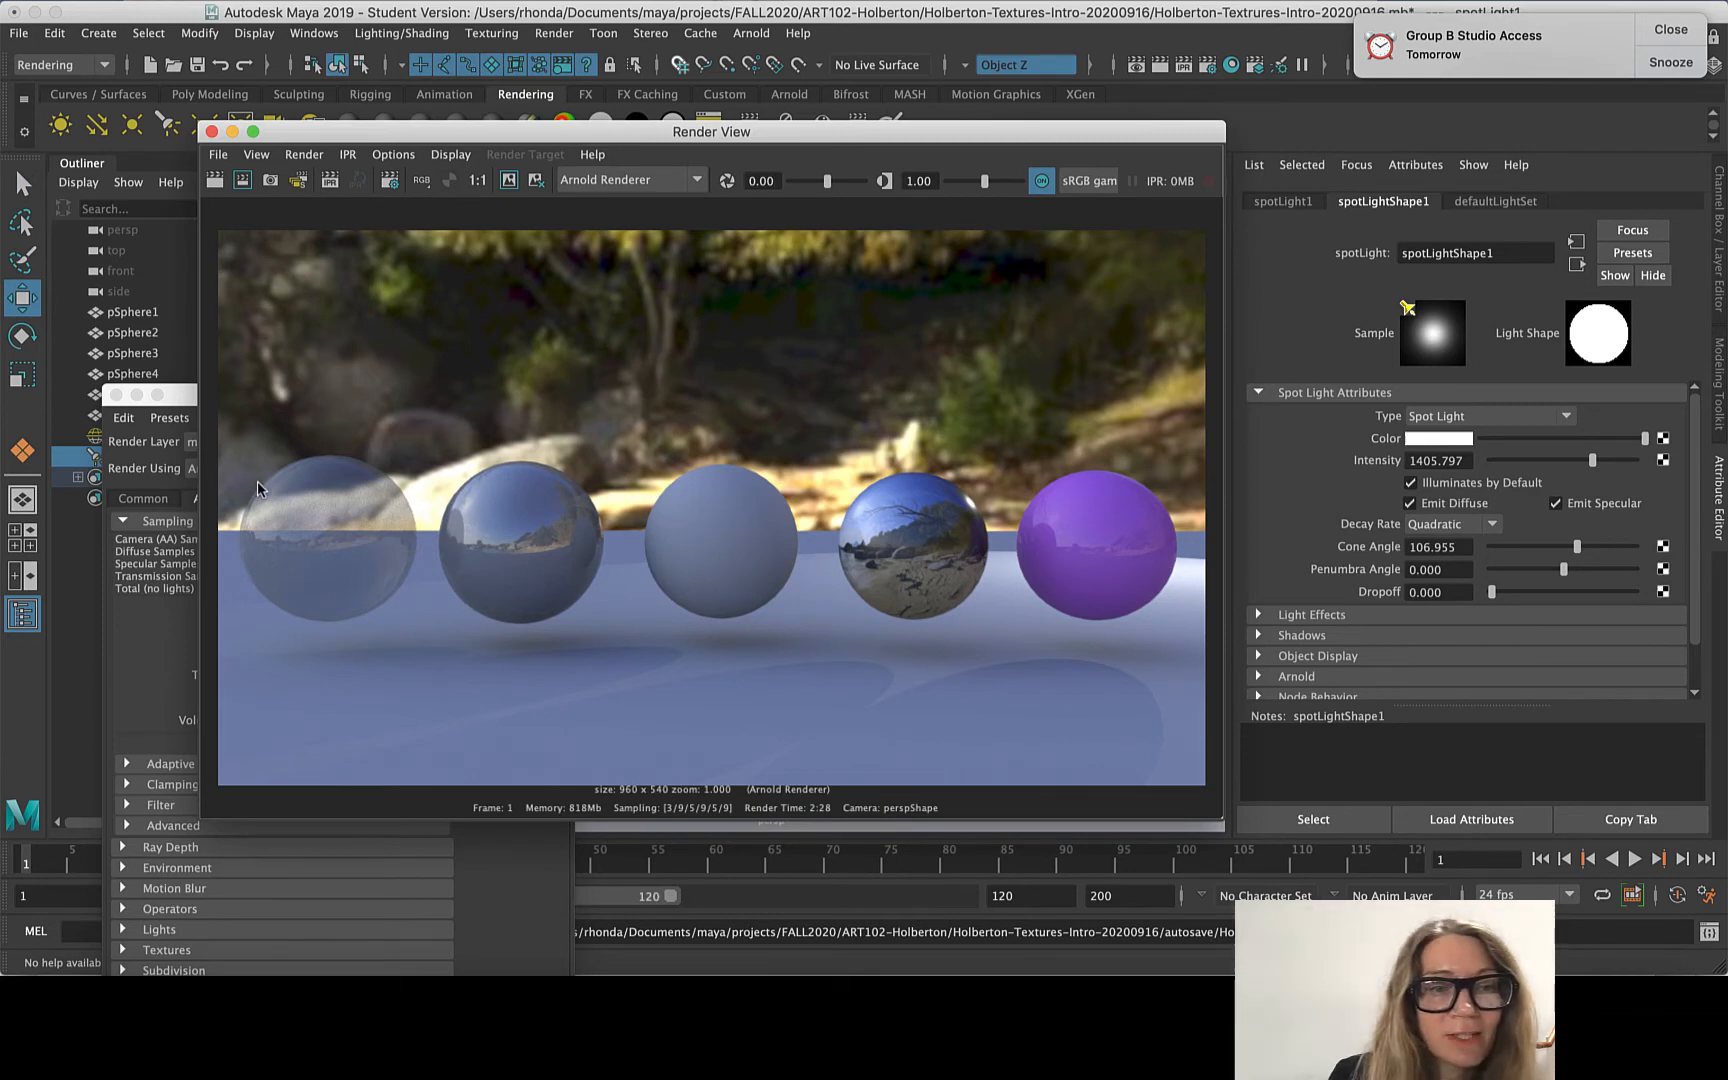
# - Examine the transparent sphere in the new render up close for remaining noise and check the whole image
pyautogui.scroll(3, 329, 520)
pyautogui.scroll(6, 300, 502)
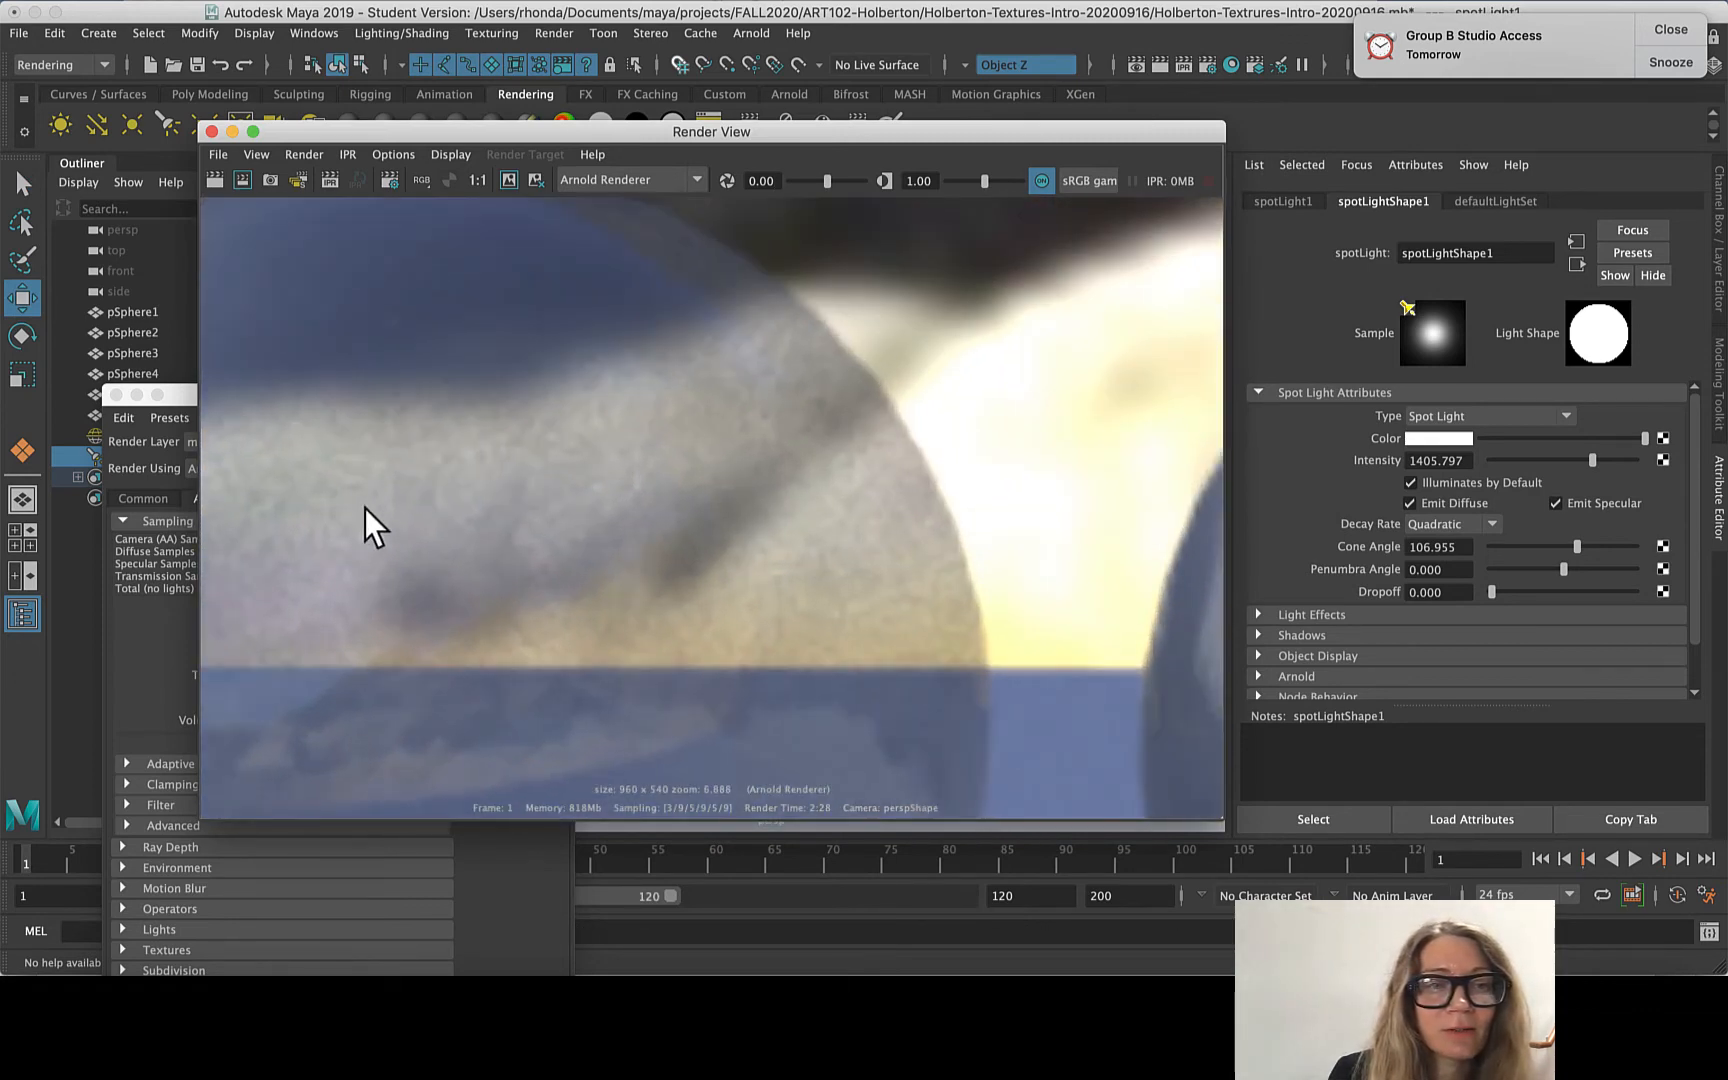
pyautogui.scroll(-12, 653, 500)
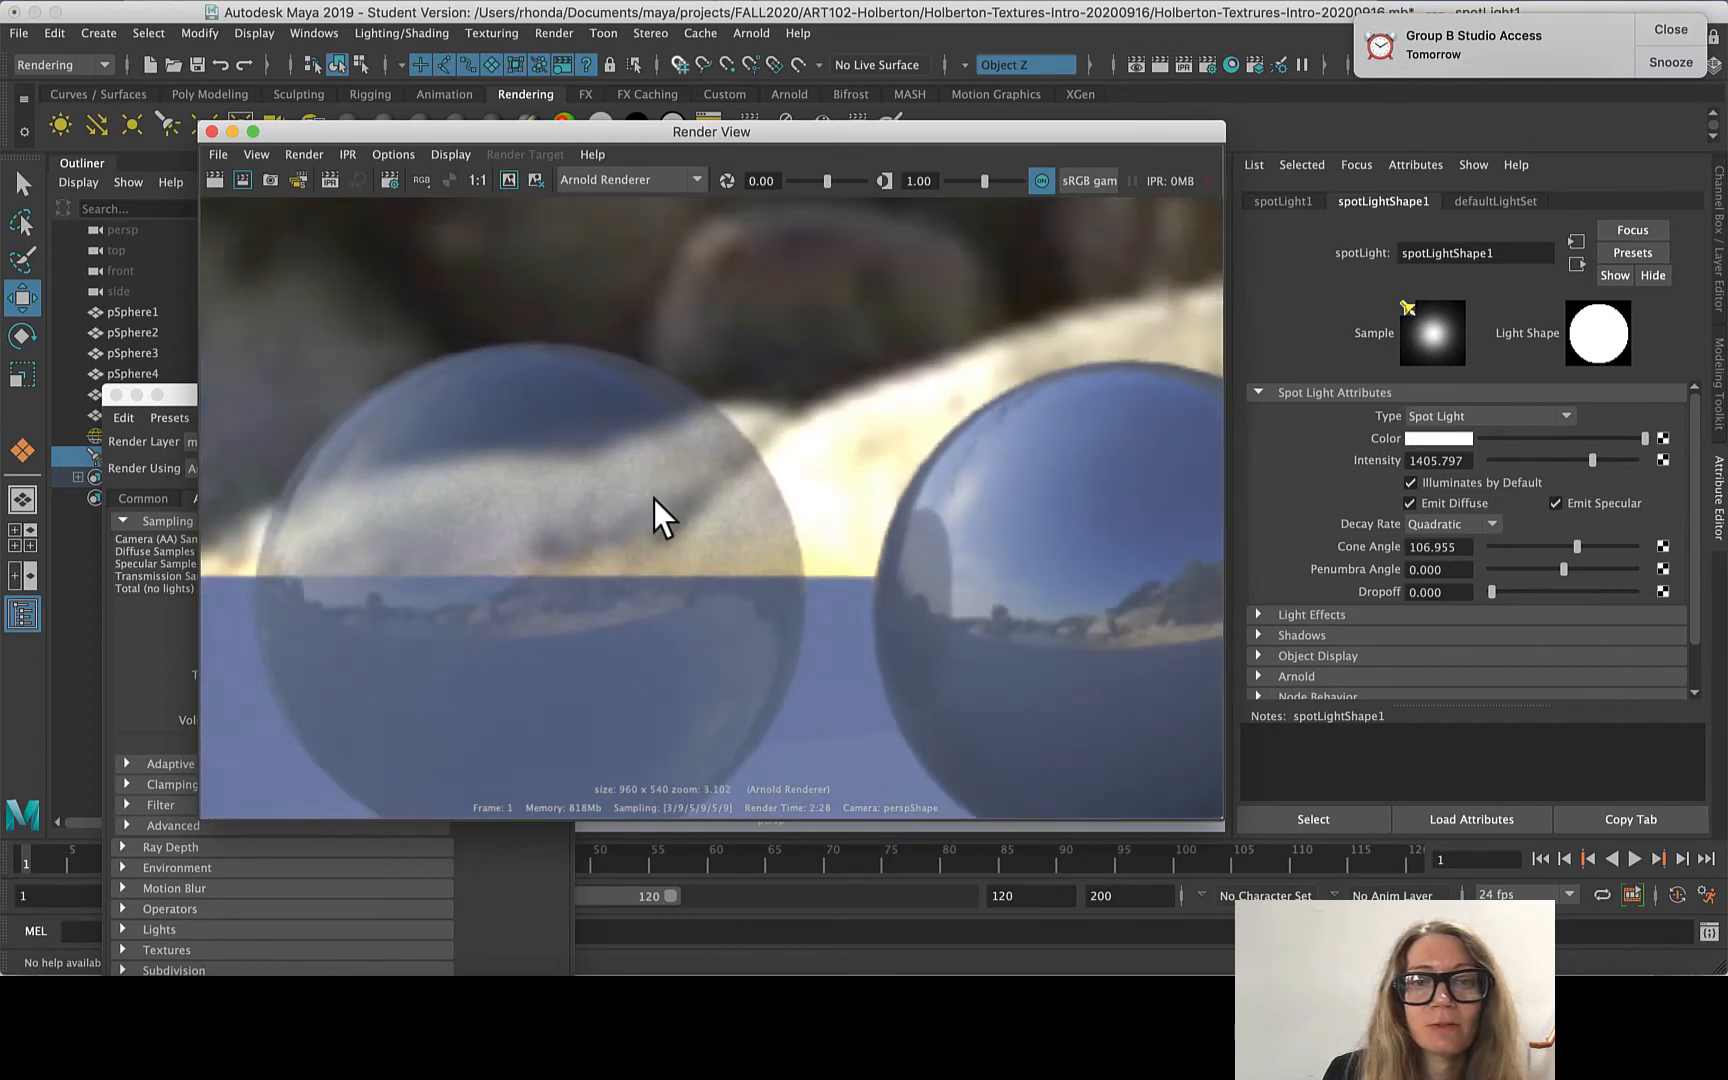
pyautogui.scroll(1, 825, 513)
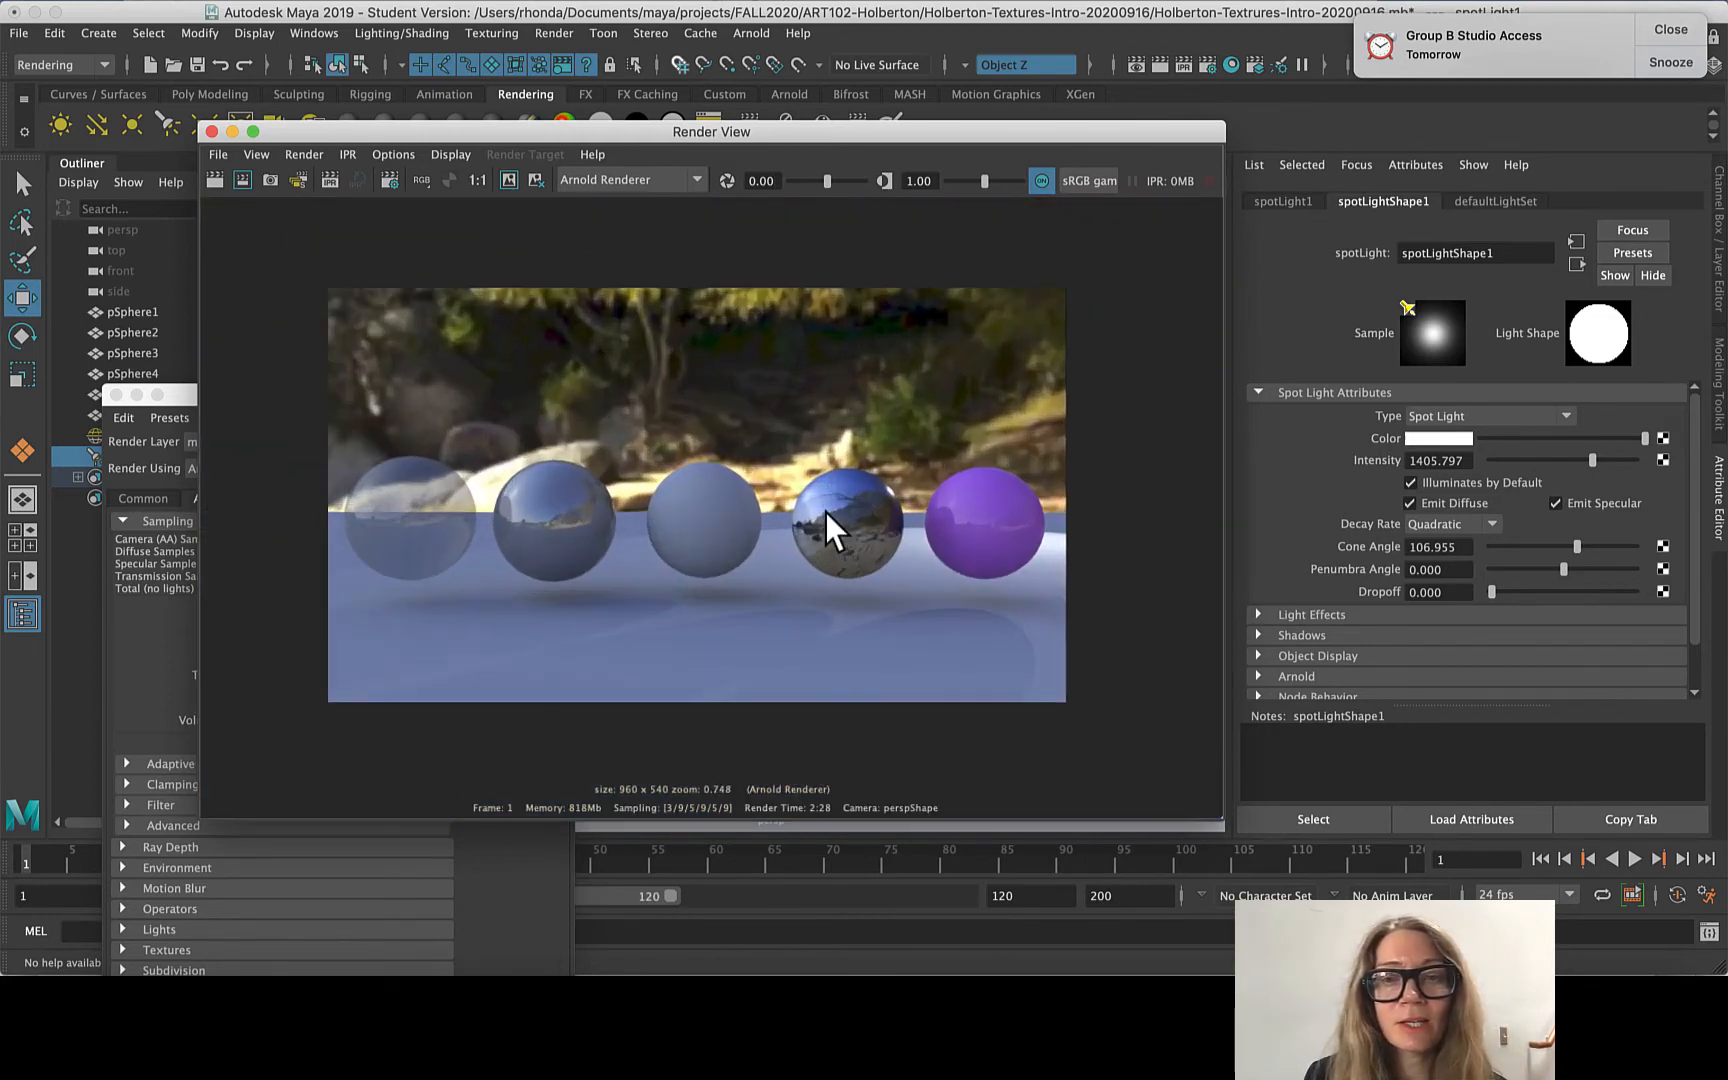
# - Start saving the new render as PNG, reusing the existing name texture-intro-render-test-camera3-rest-5.png as the base
pyautogui.click(218, 154)
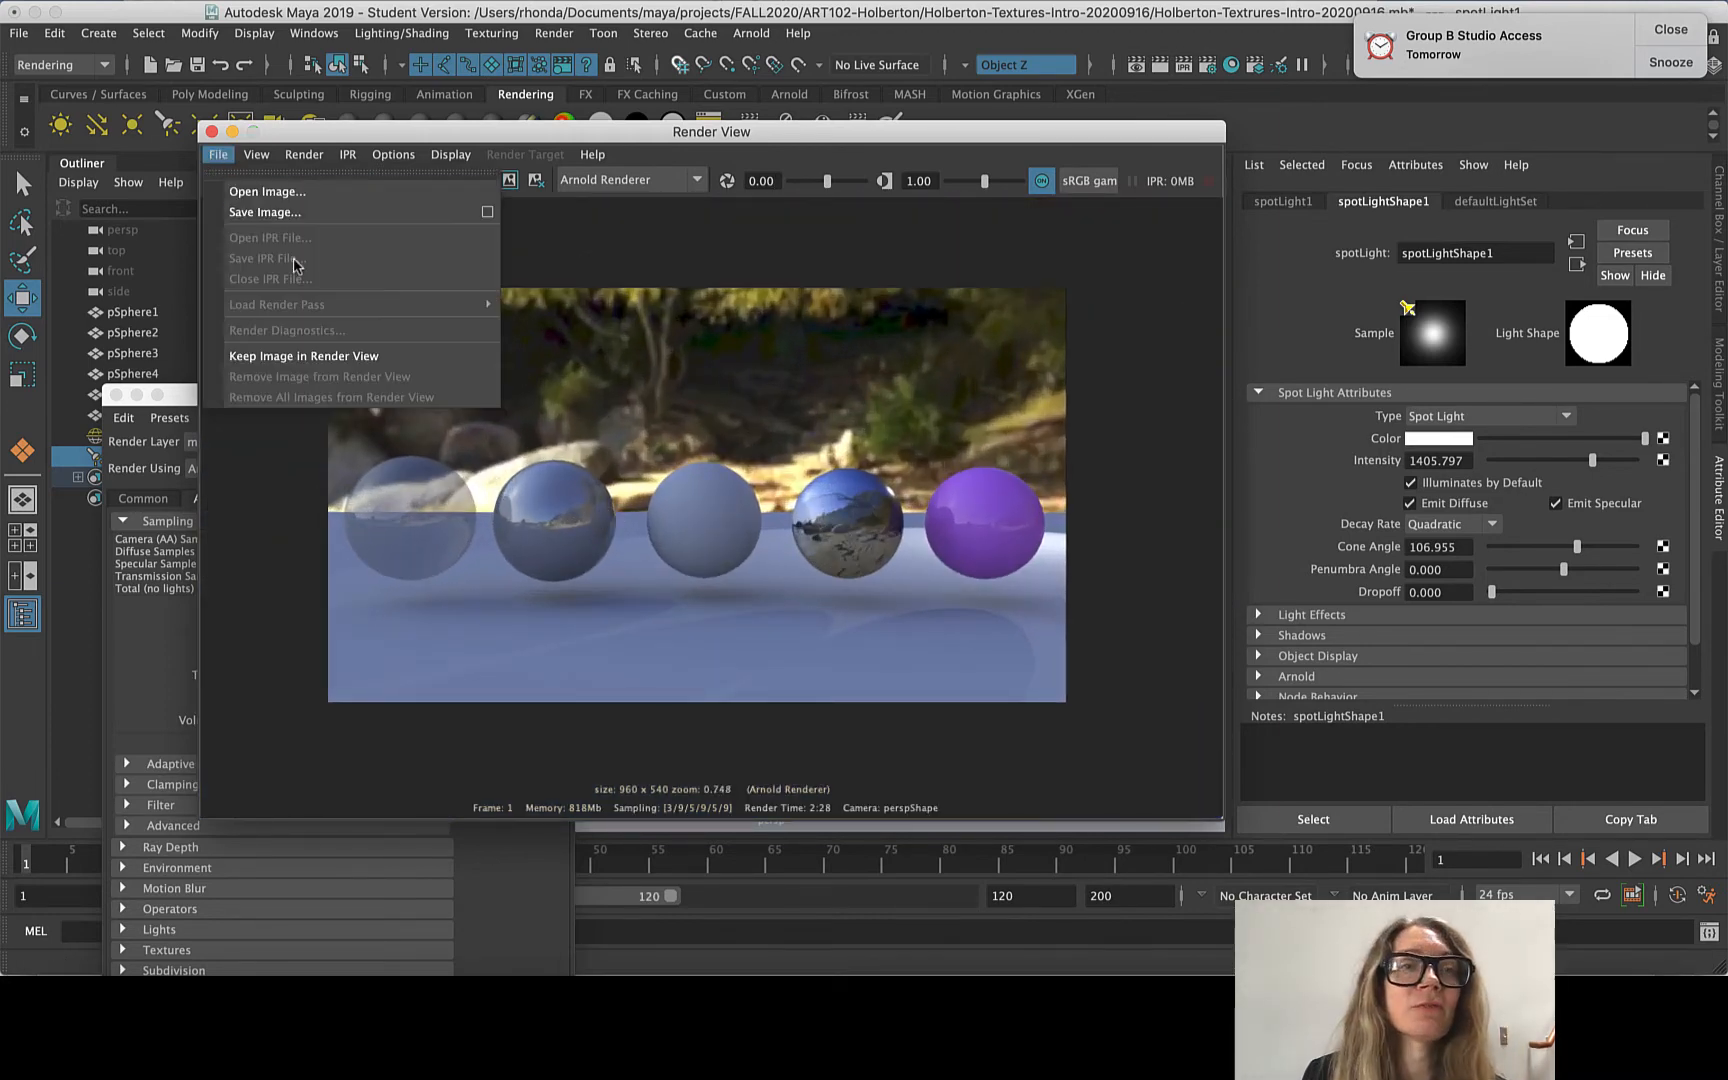
pyautogui.click(279, 220)
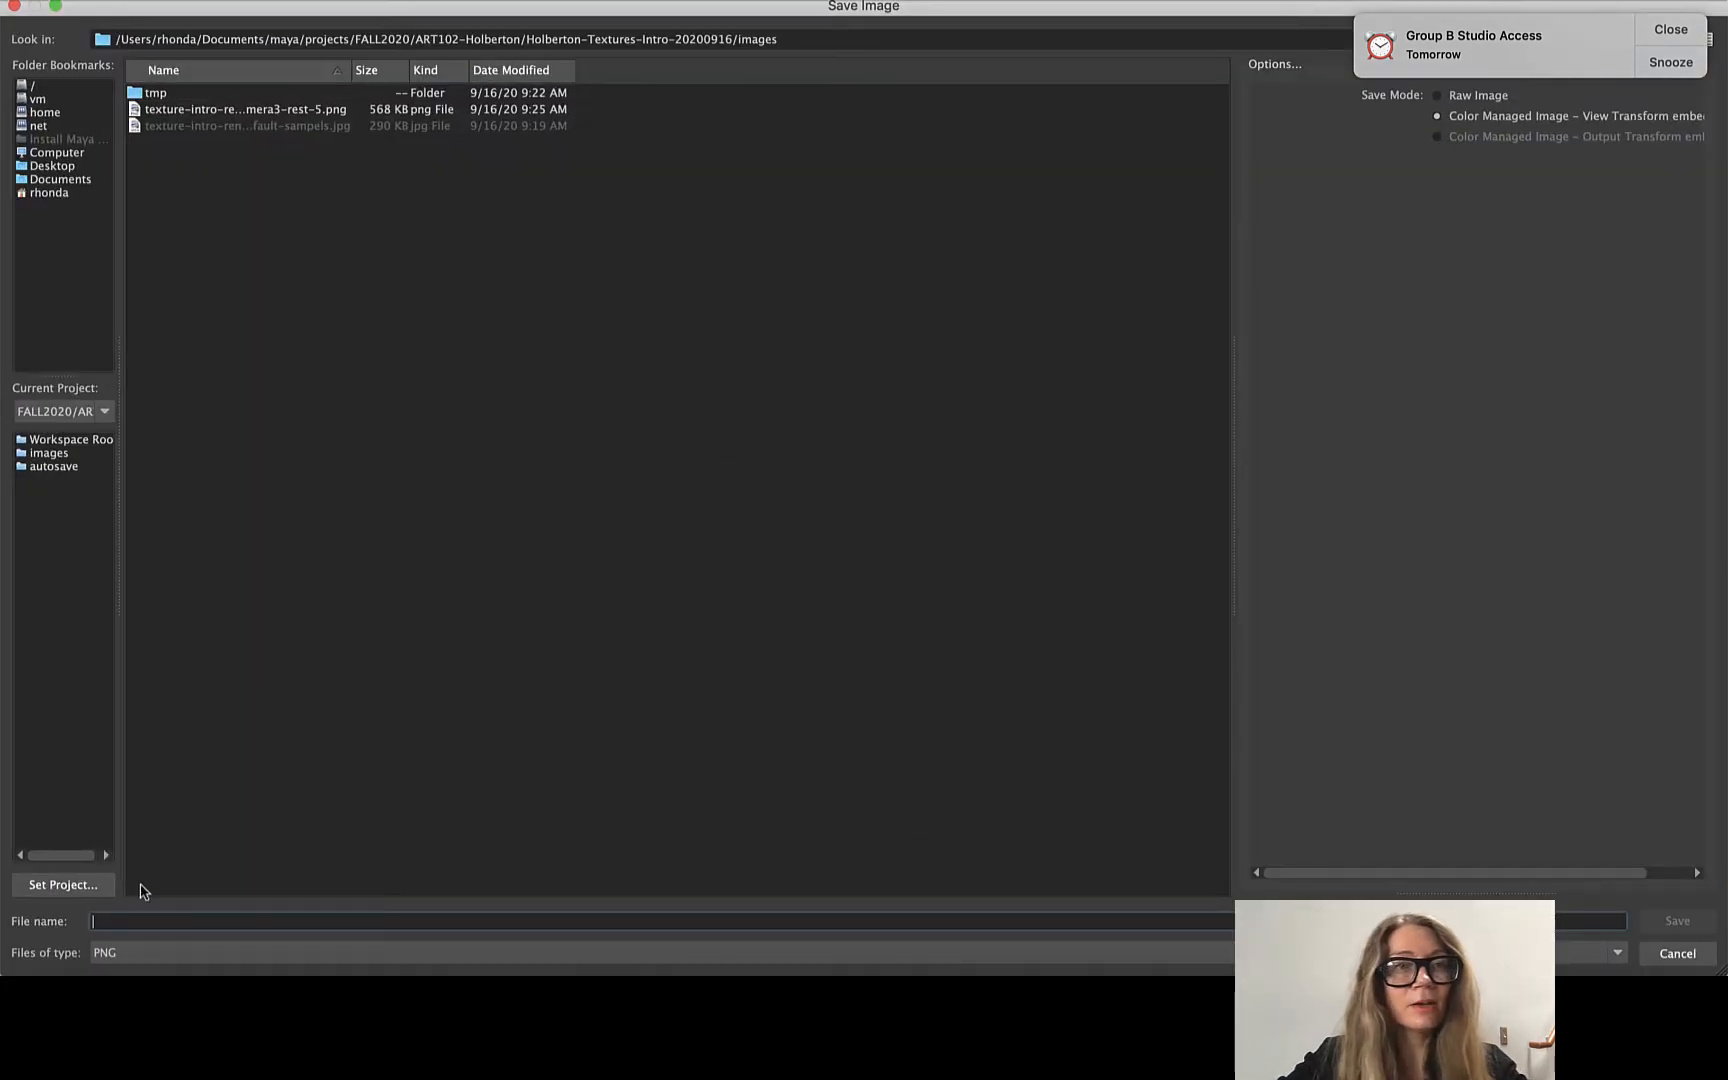
pyautogui.write('texg')
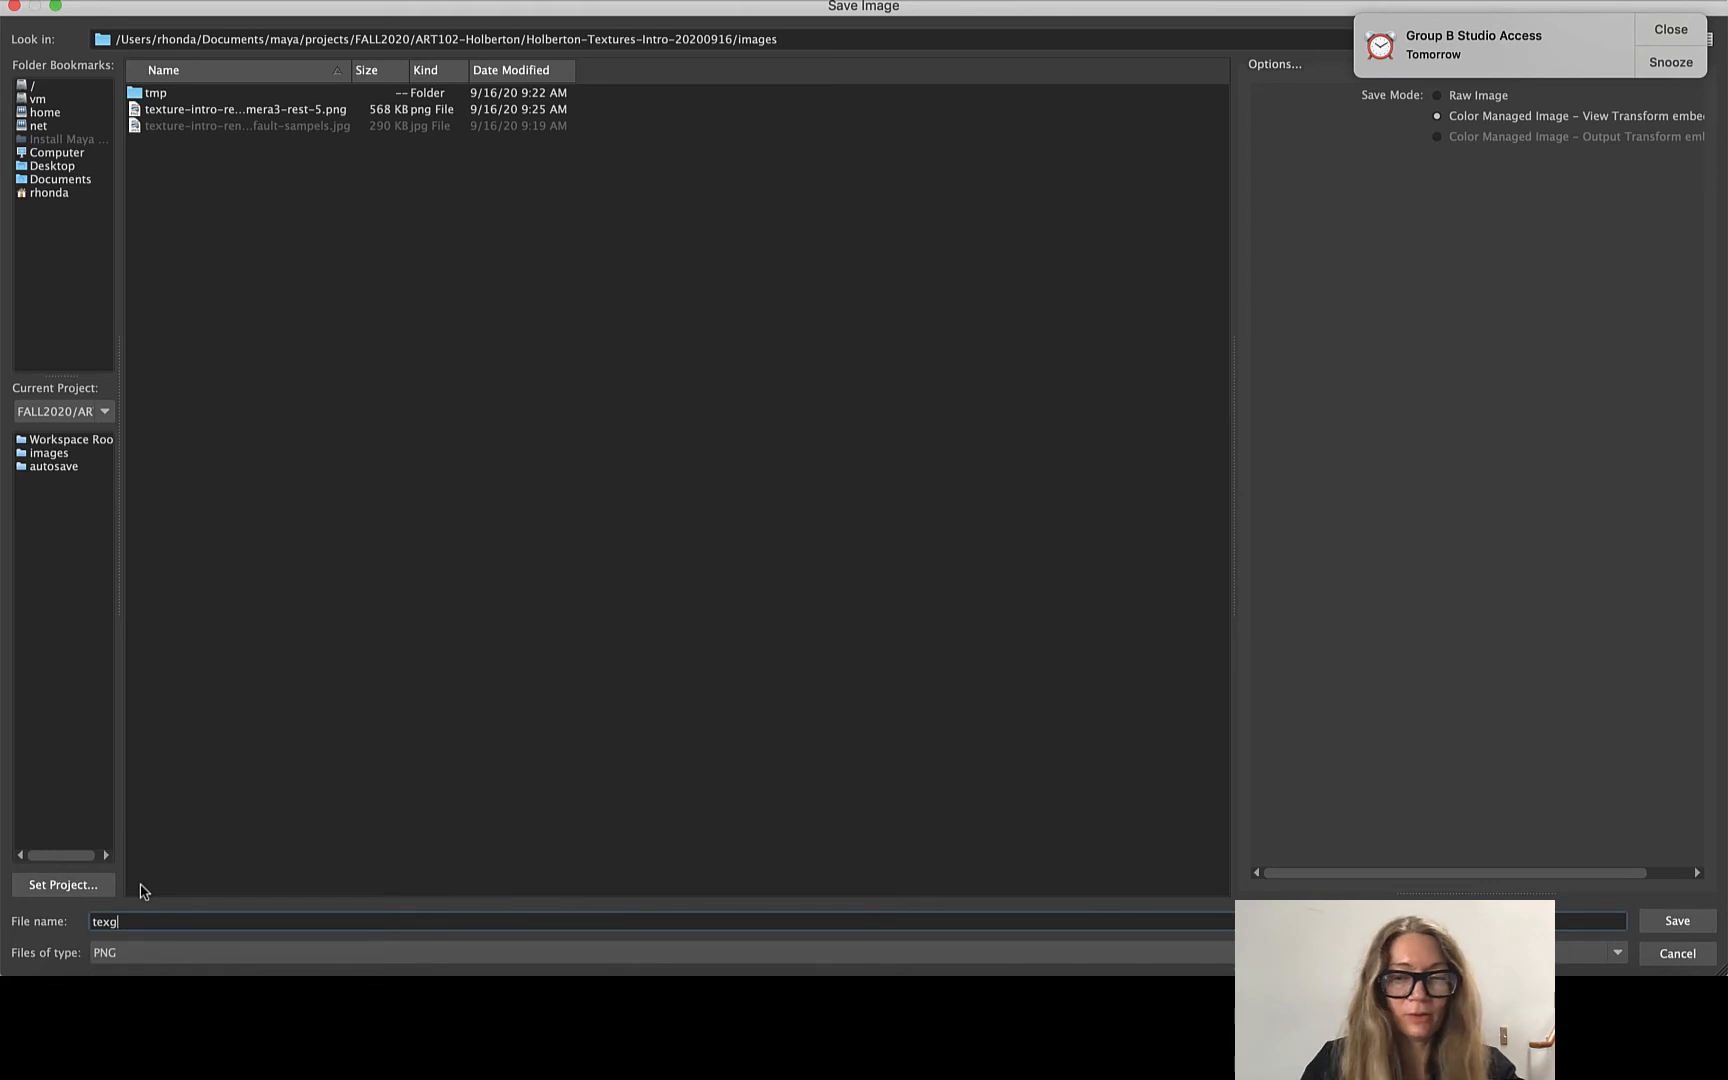
pyautogui.click(255, 948)
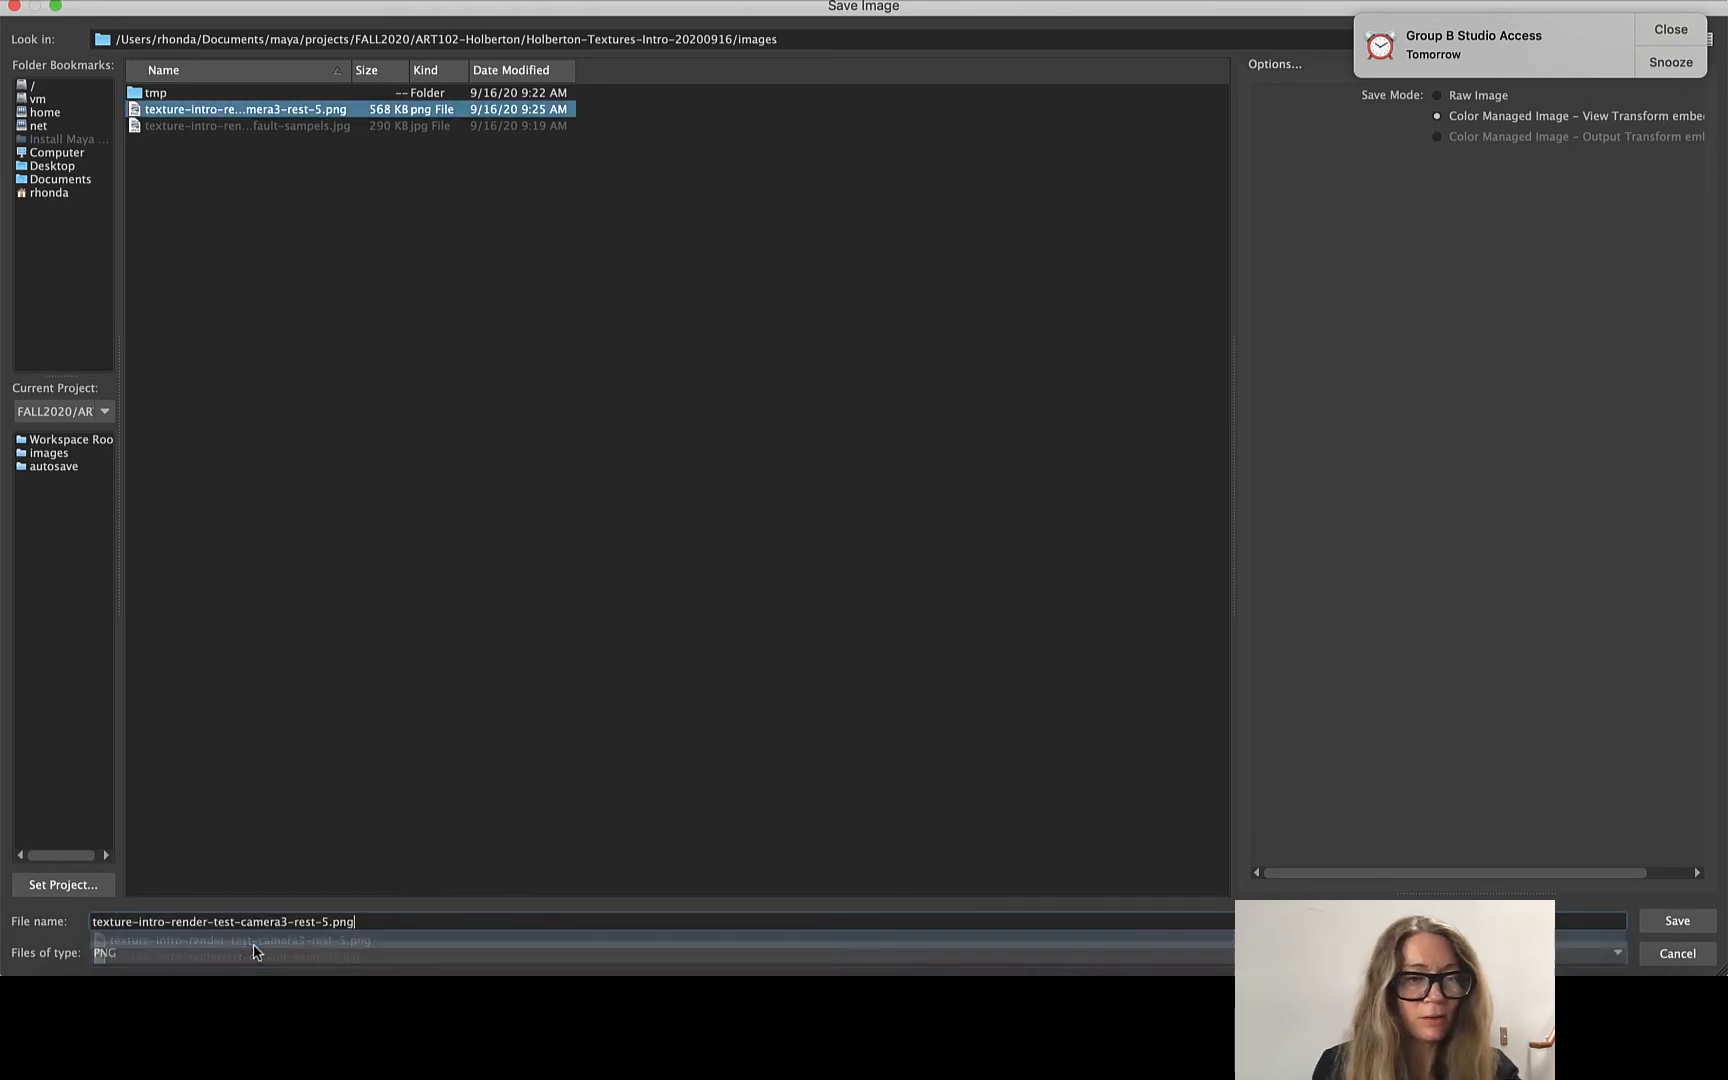
# - Replace "rest" in the file name with "tr-ind-dif", giving texture-intro-render-test-camera3-tr-ind-dif-5.png
pyautogui.click(318, 919)
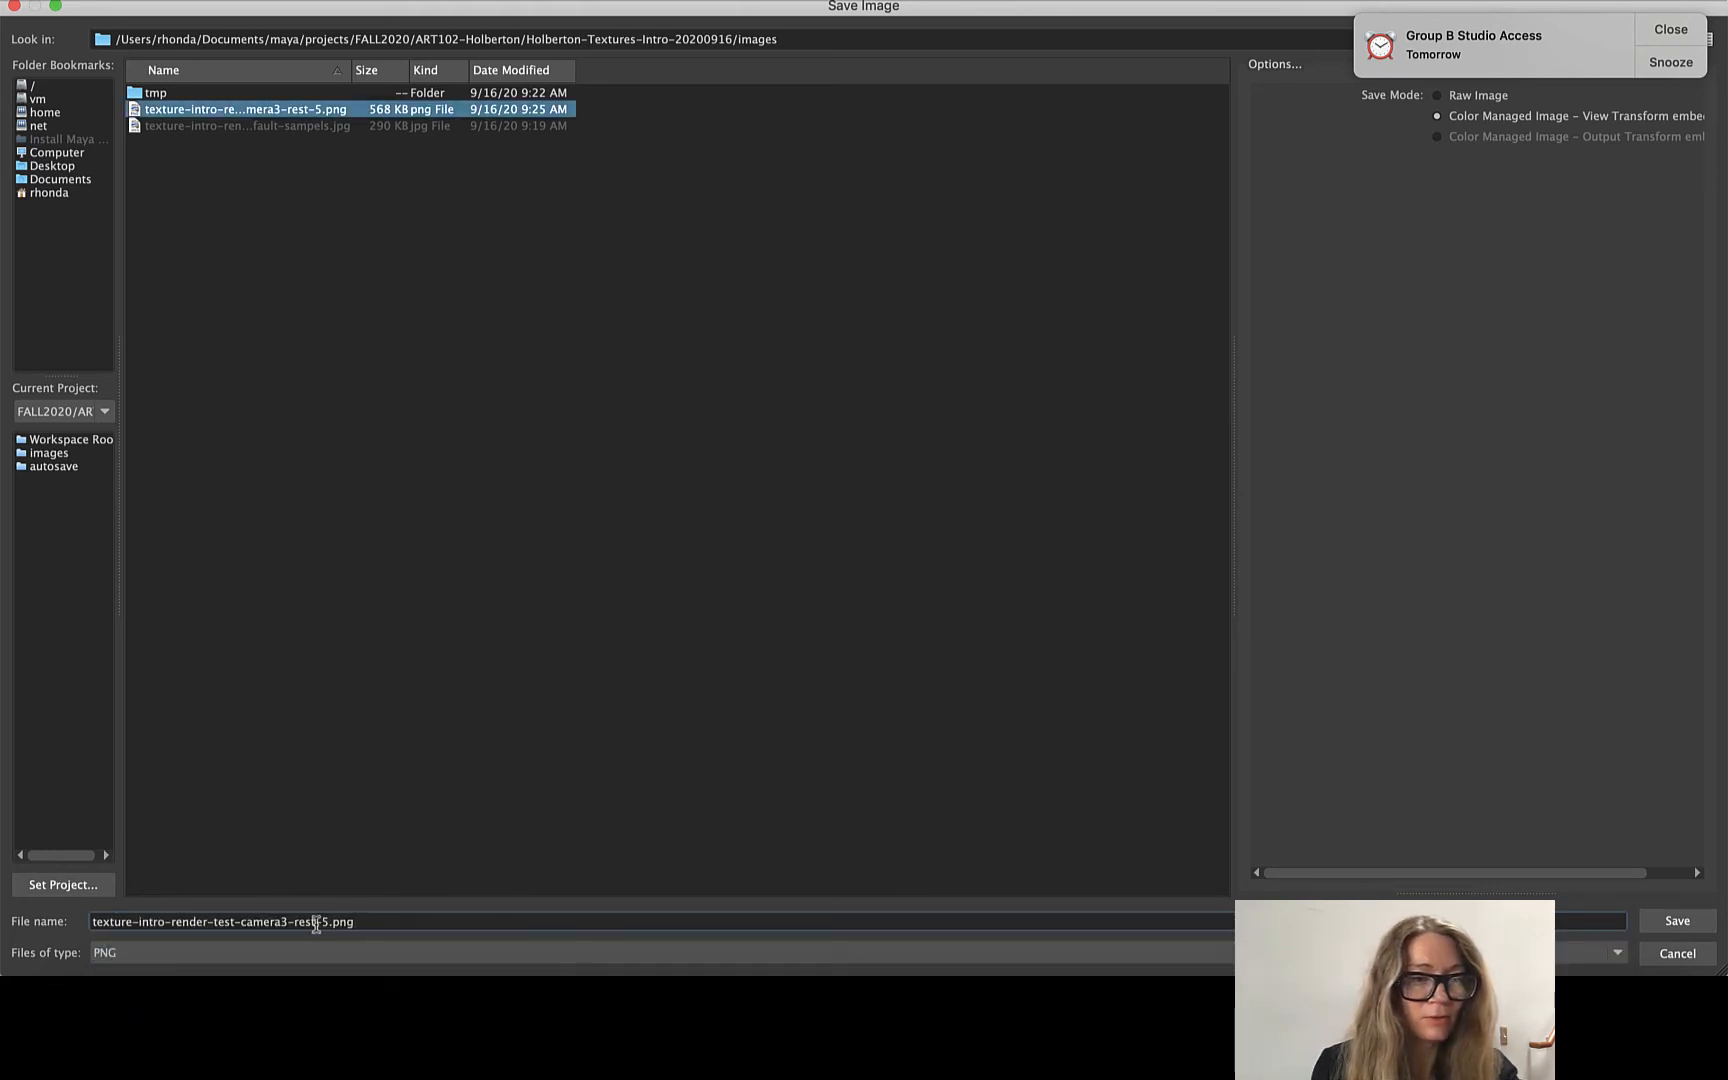
pyautogui.doubleClick(305, 921)
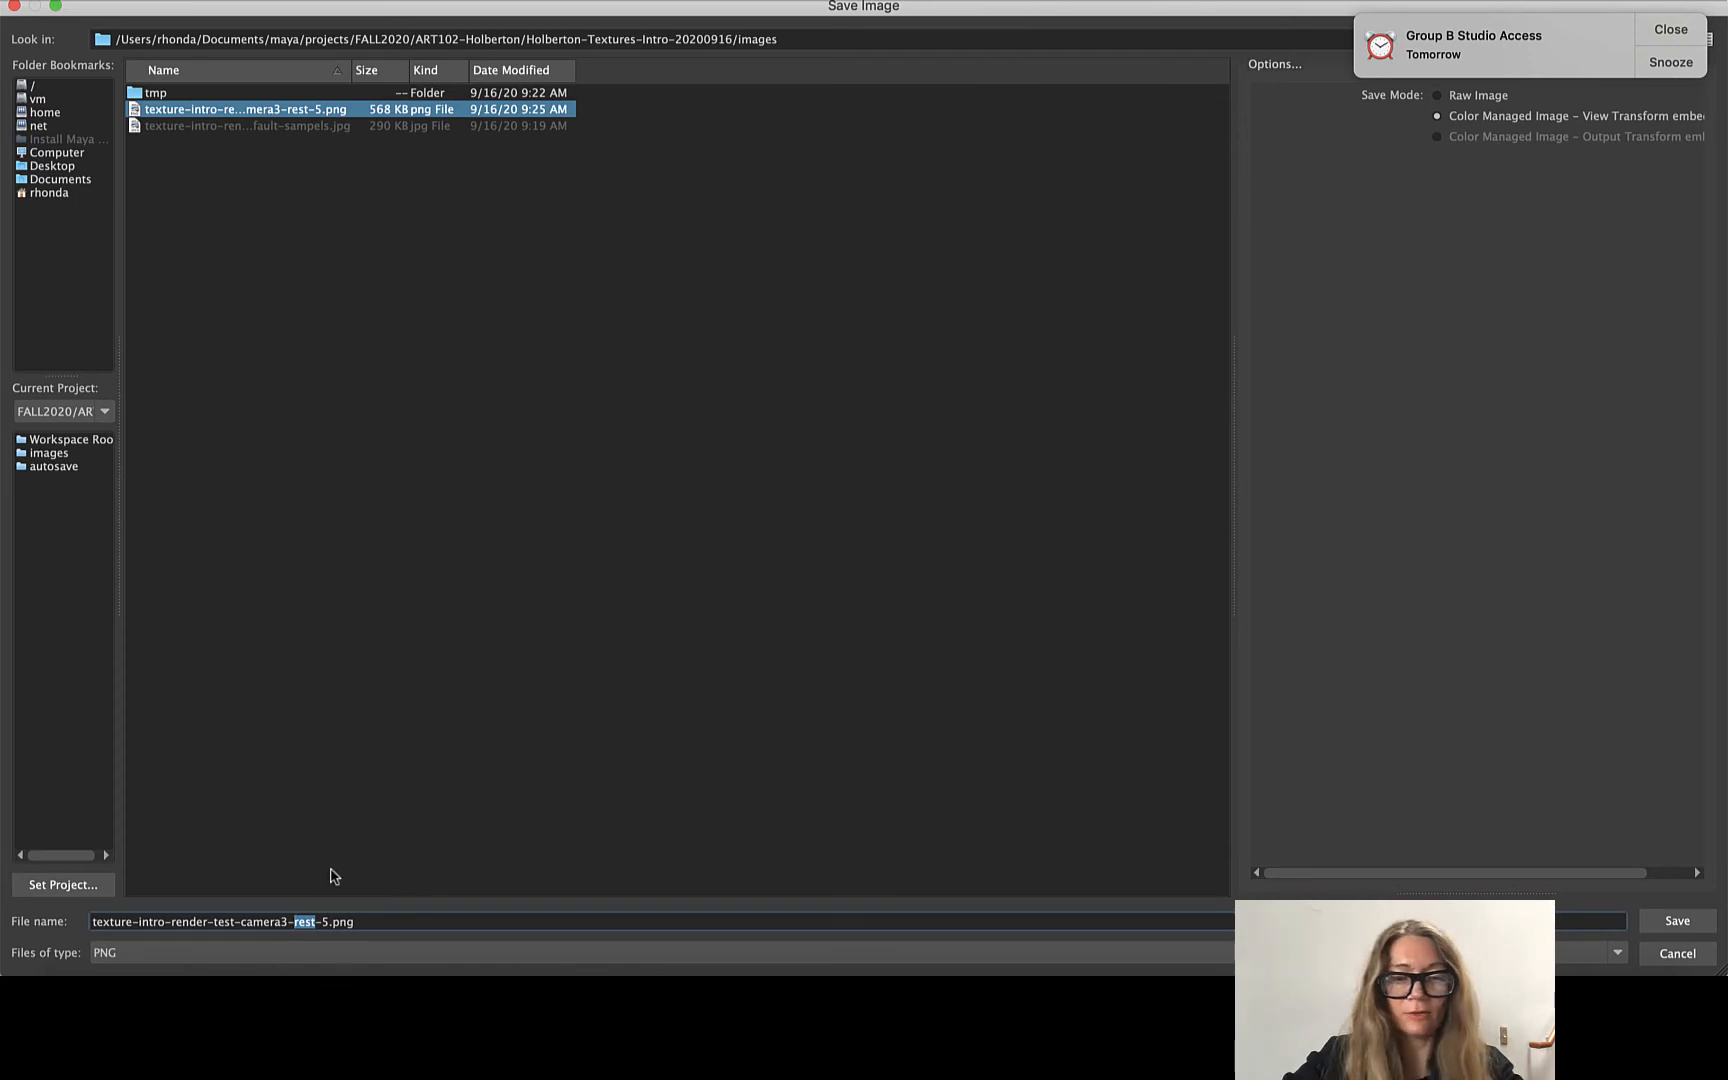
pyautogui.write('tr')
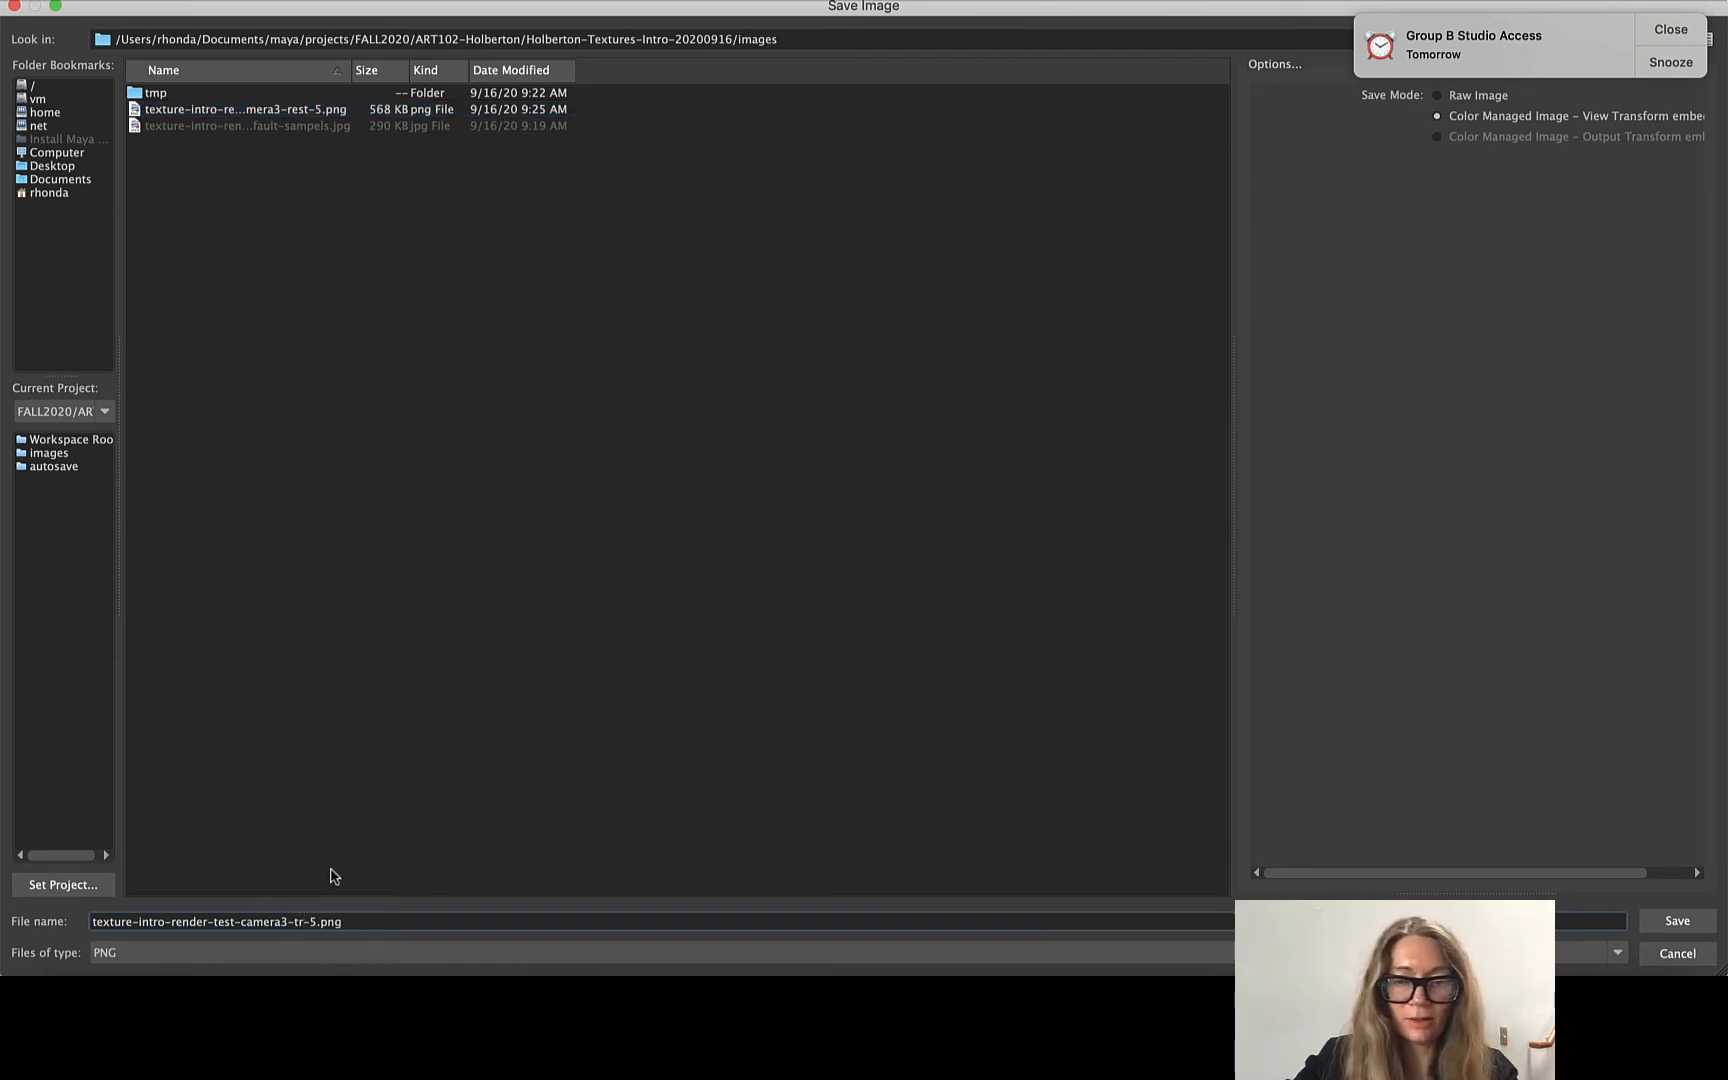
pyautogui.write('e')
pyautogui.write('sp-')
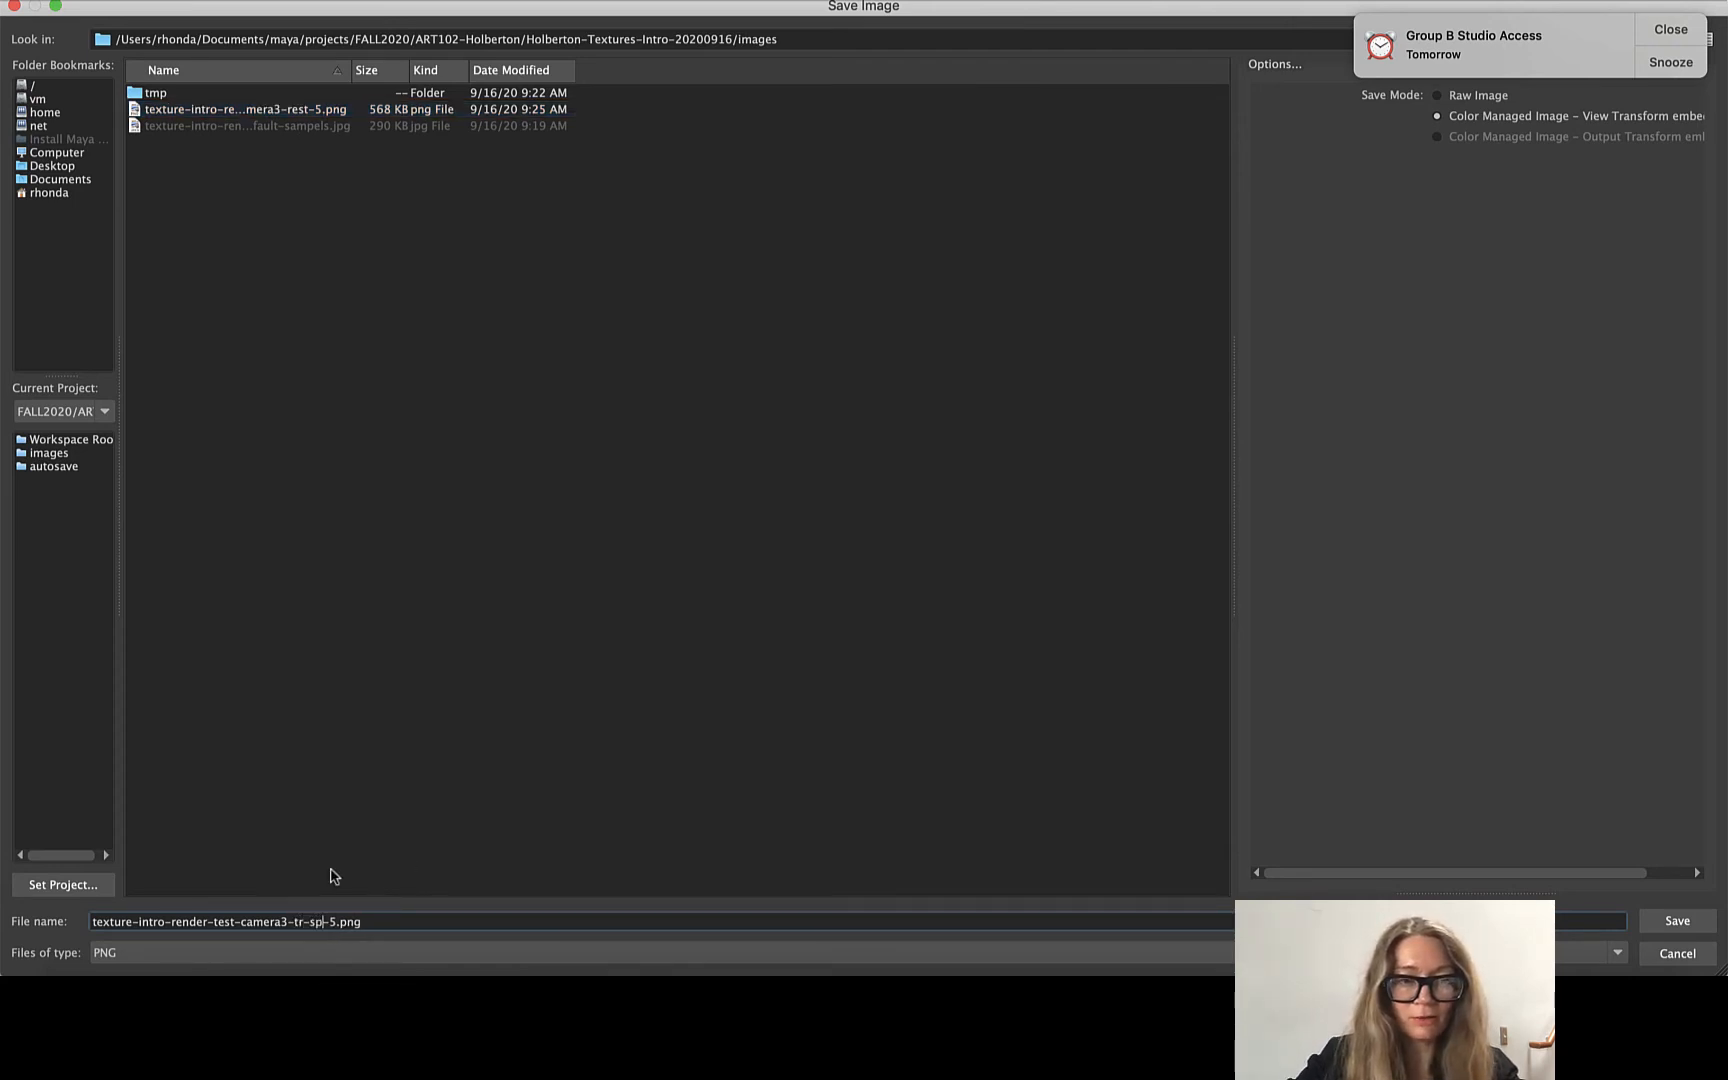
pyautogui.press('BackSpace')
pyautogui.press('BackSpace')
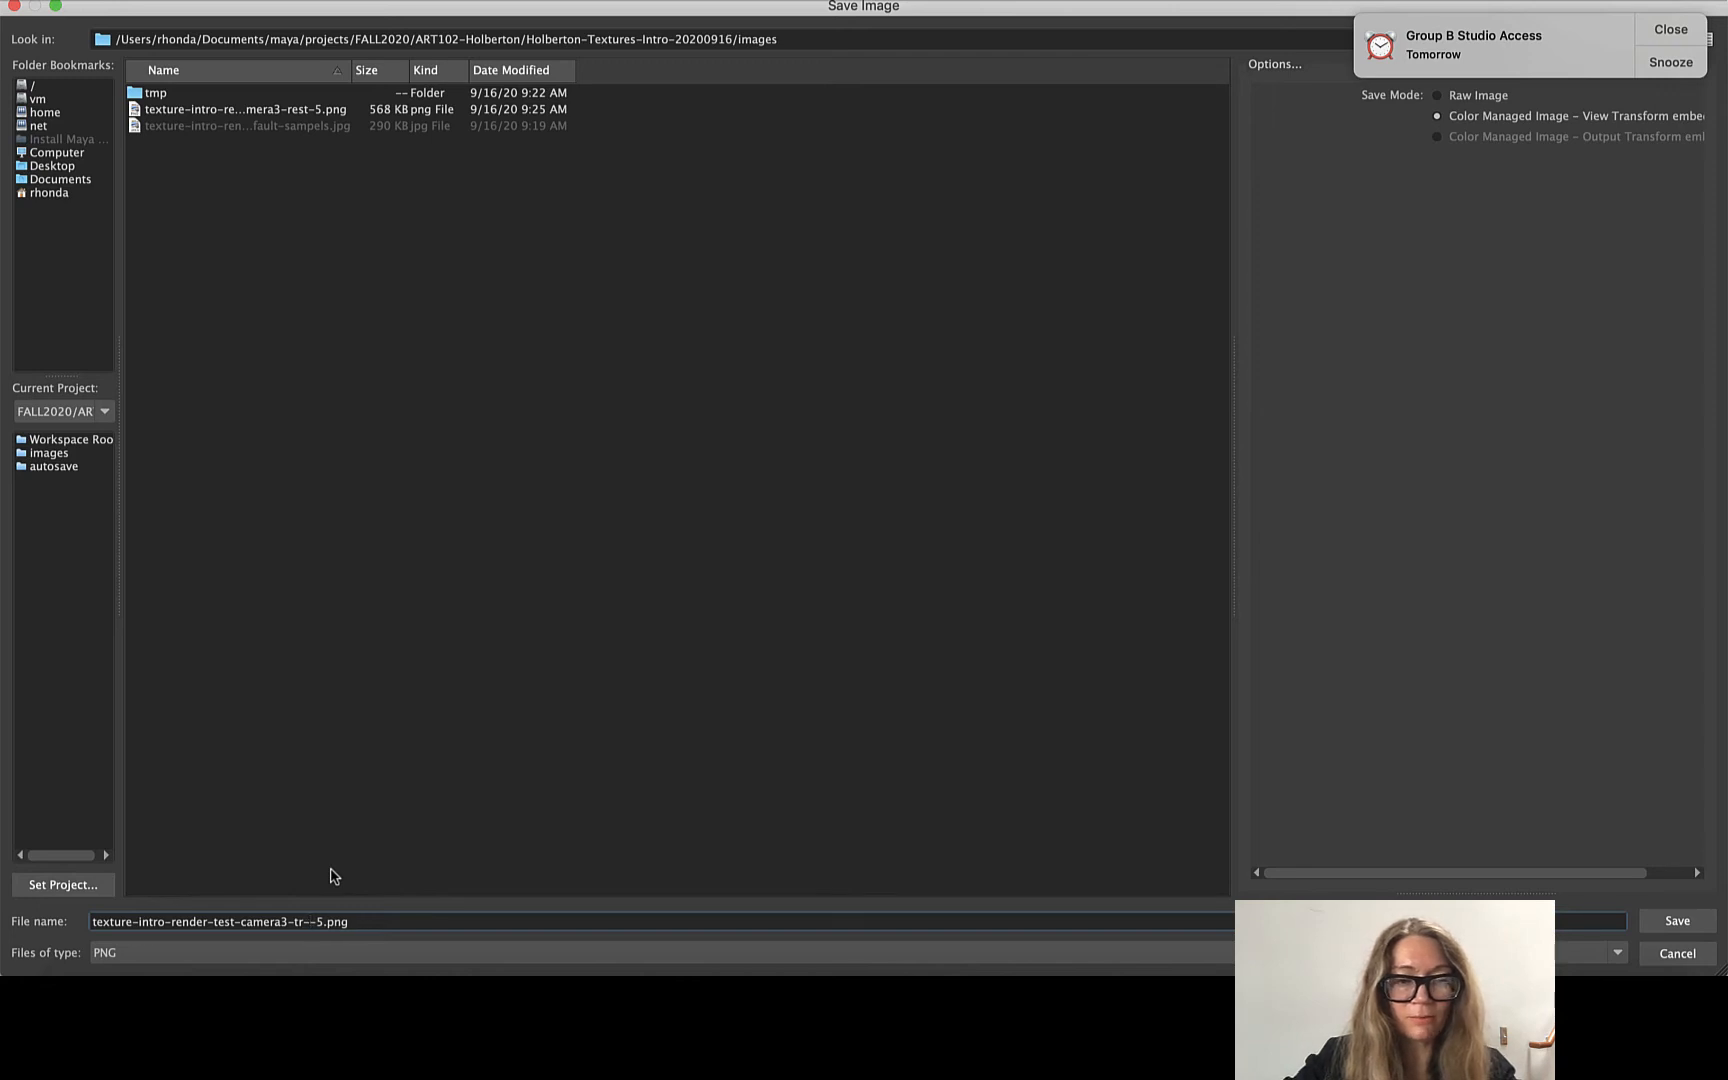
pyautogui.write('ind-di')
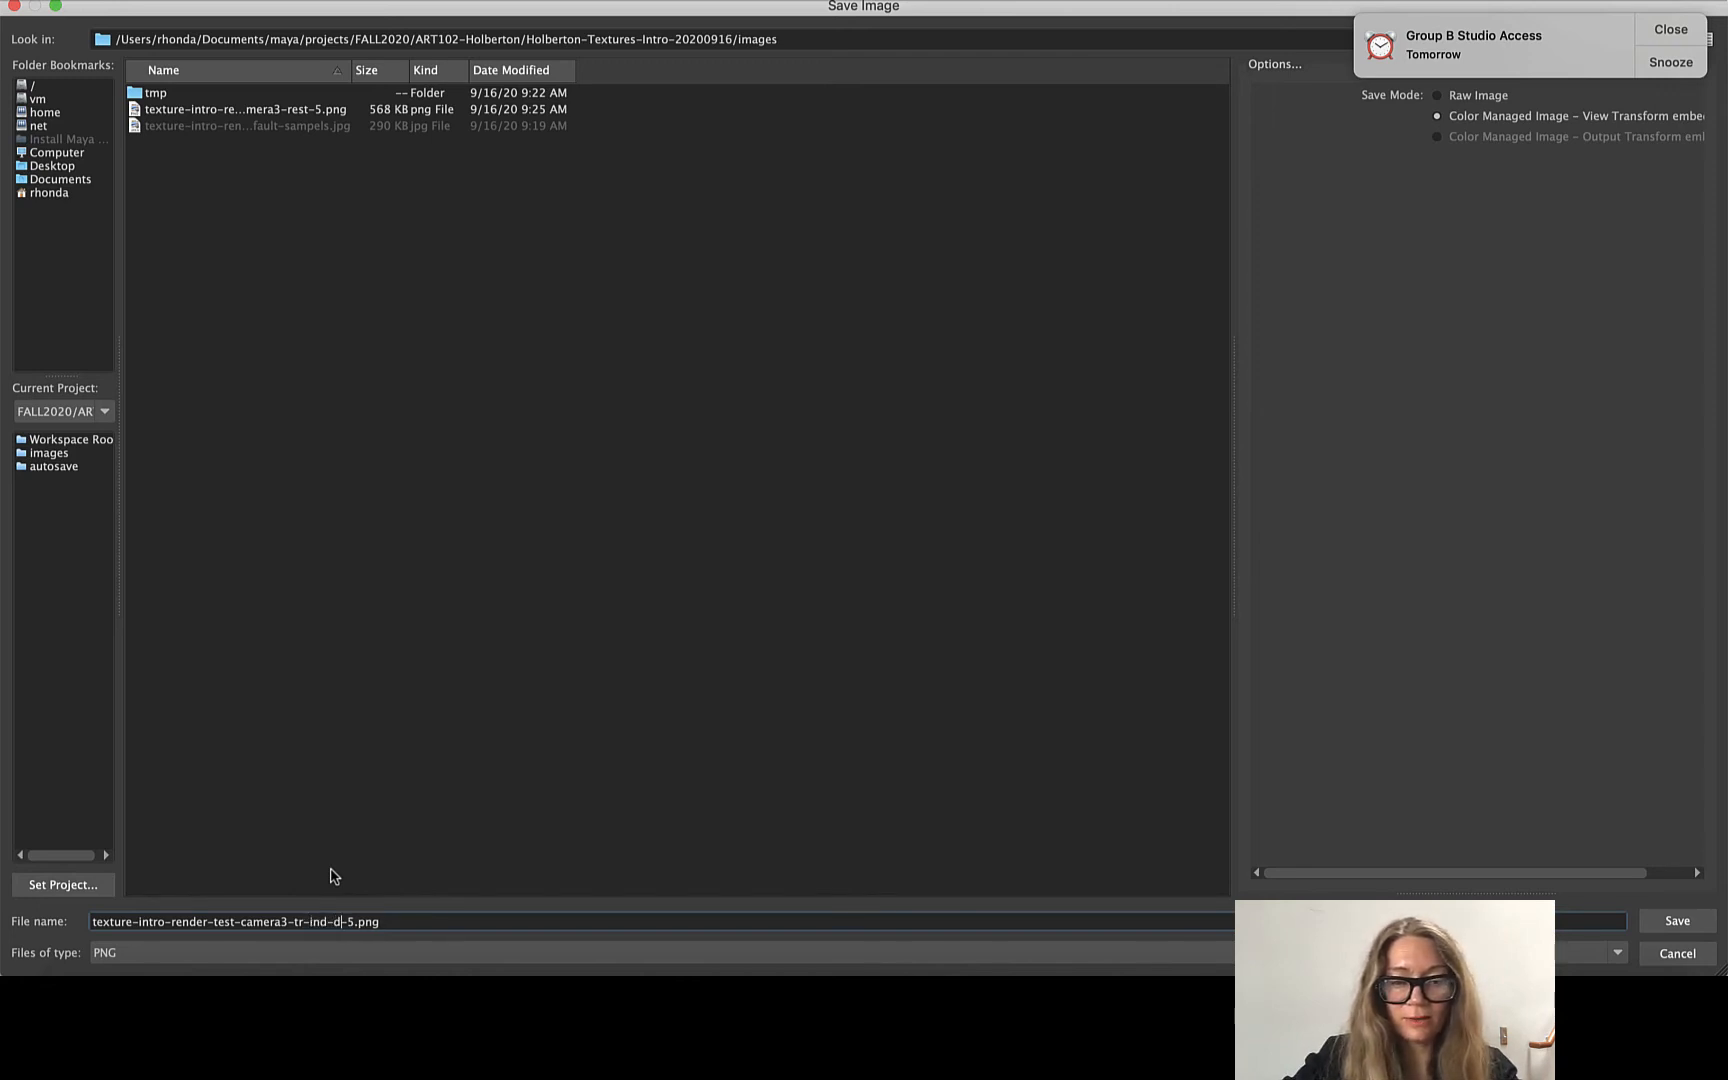
pyautogui.press('BackSpace')
pyautogui.press('BackSpace')
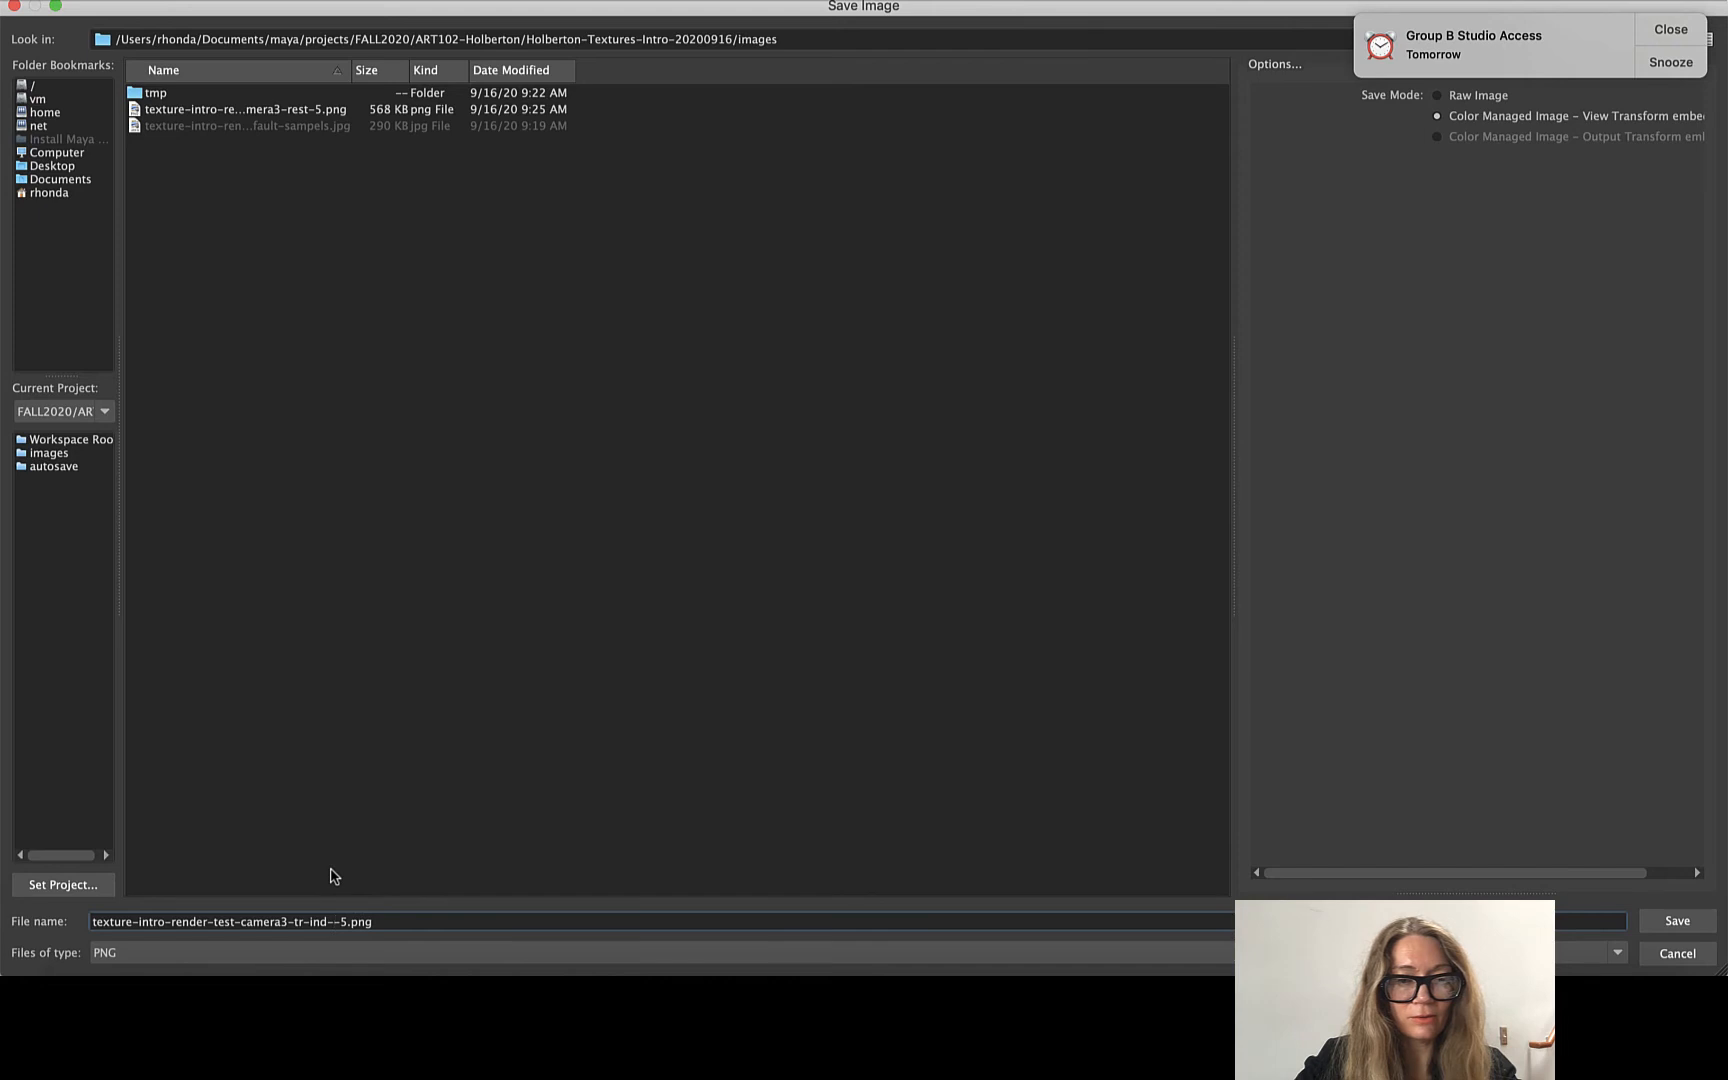
pyautogui.write('dif')
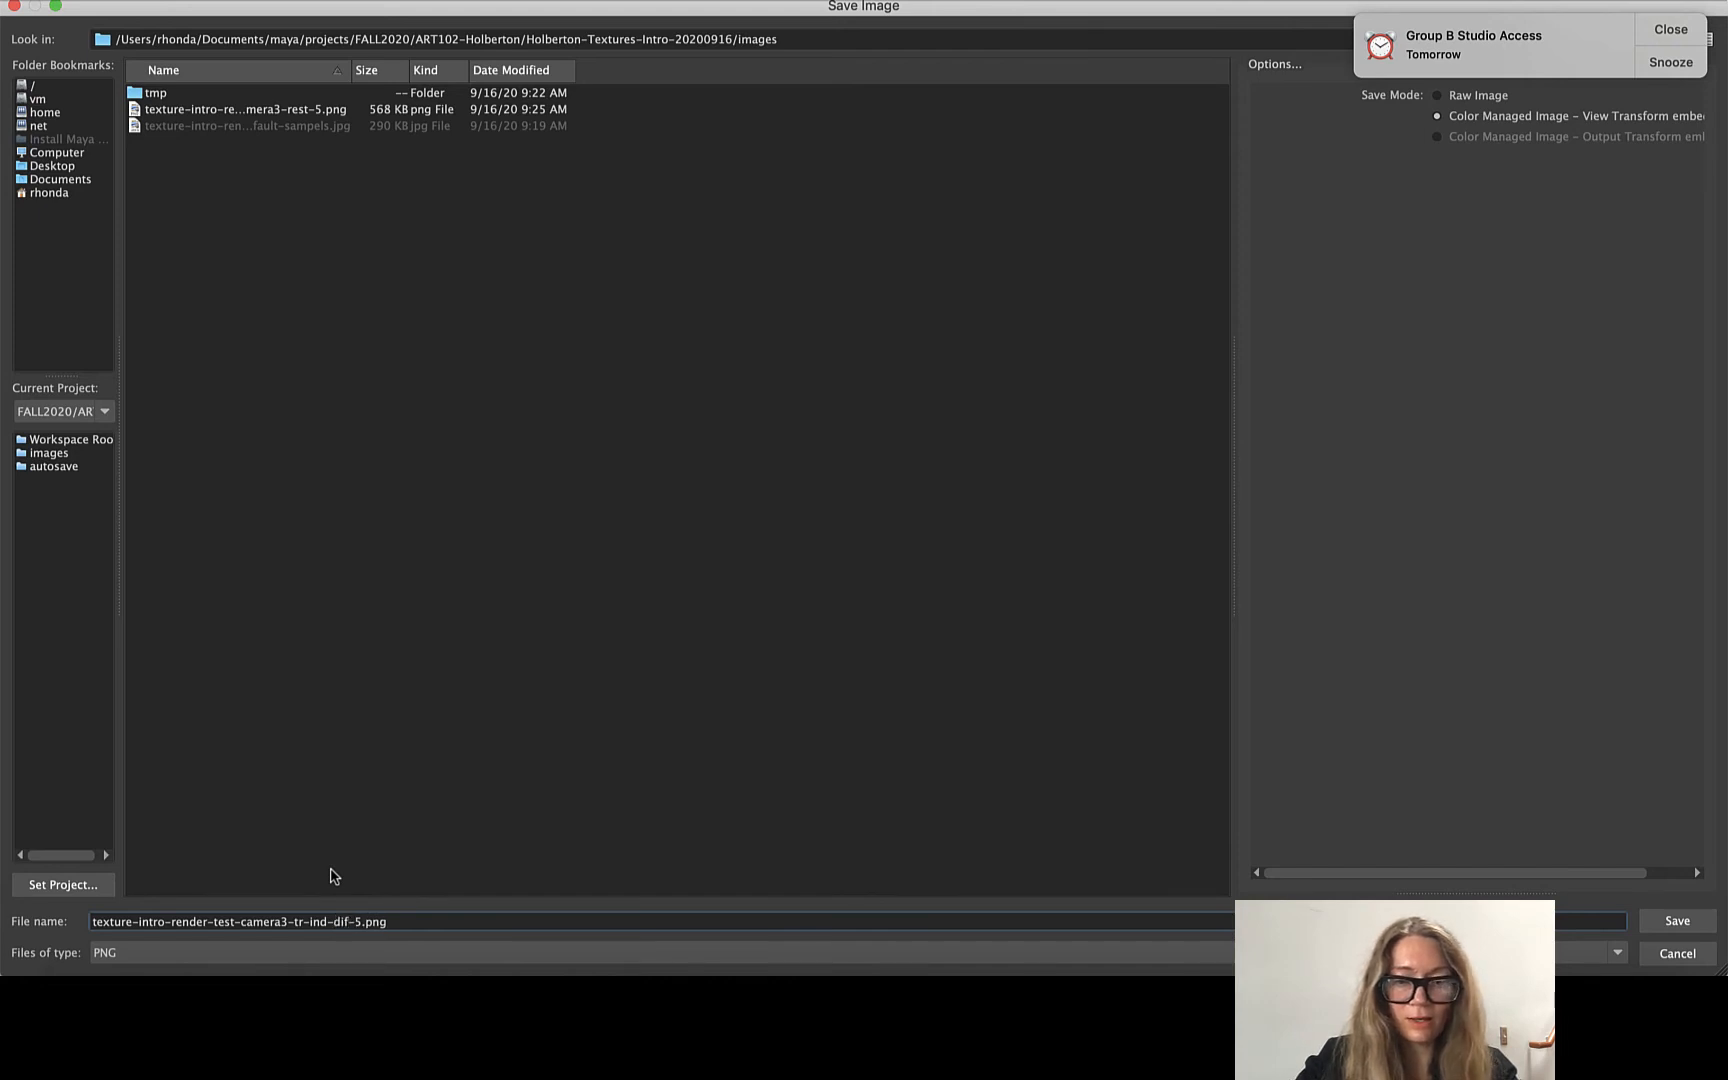
# - Complete the file name as texture-intro-render-test-camera3-tr-ind-dif-5-rest-5.png and save the render
pyautogui.write('-5')
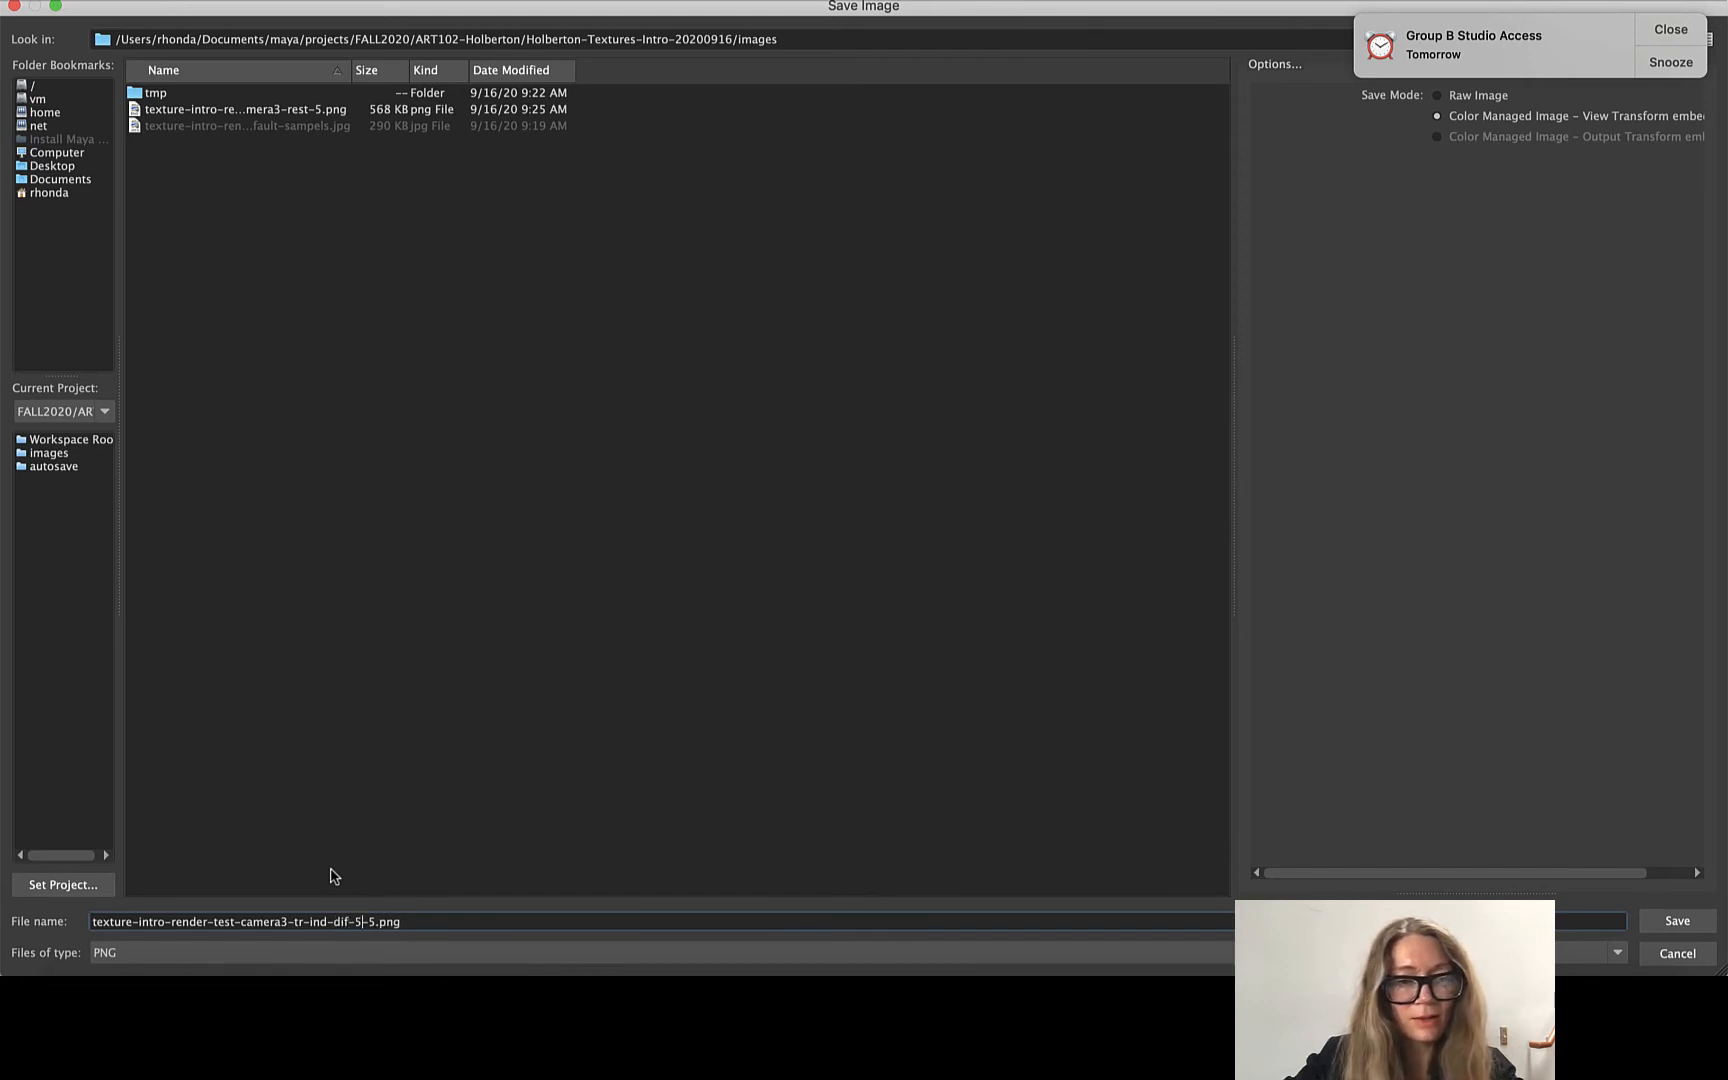
pyautogui.write(' re')
pyautogui.press('BackSpace')
pyautogui.press('BackSpace')
pyautogui.press('BackSpace')
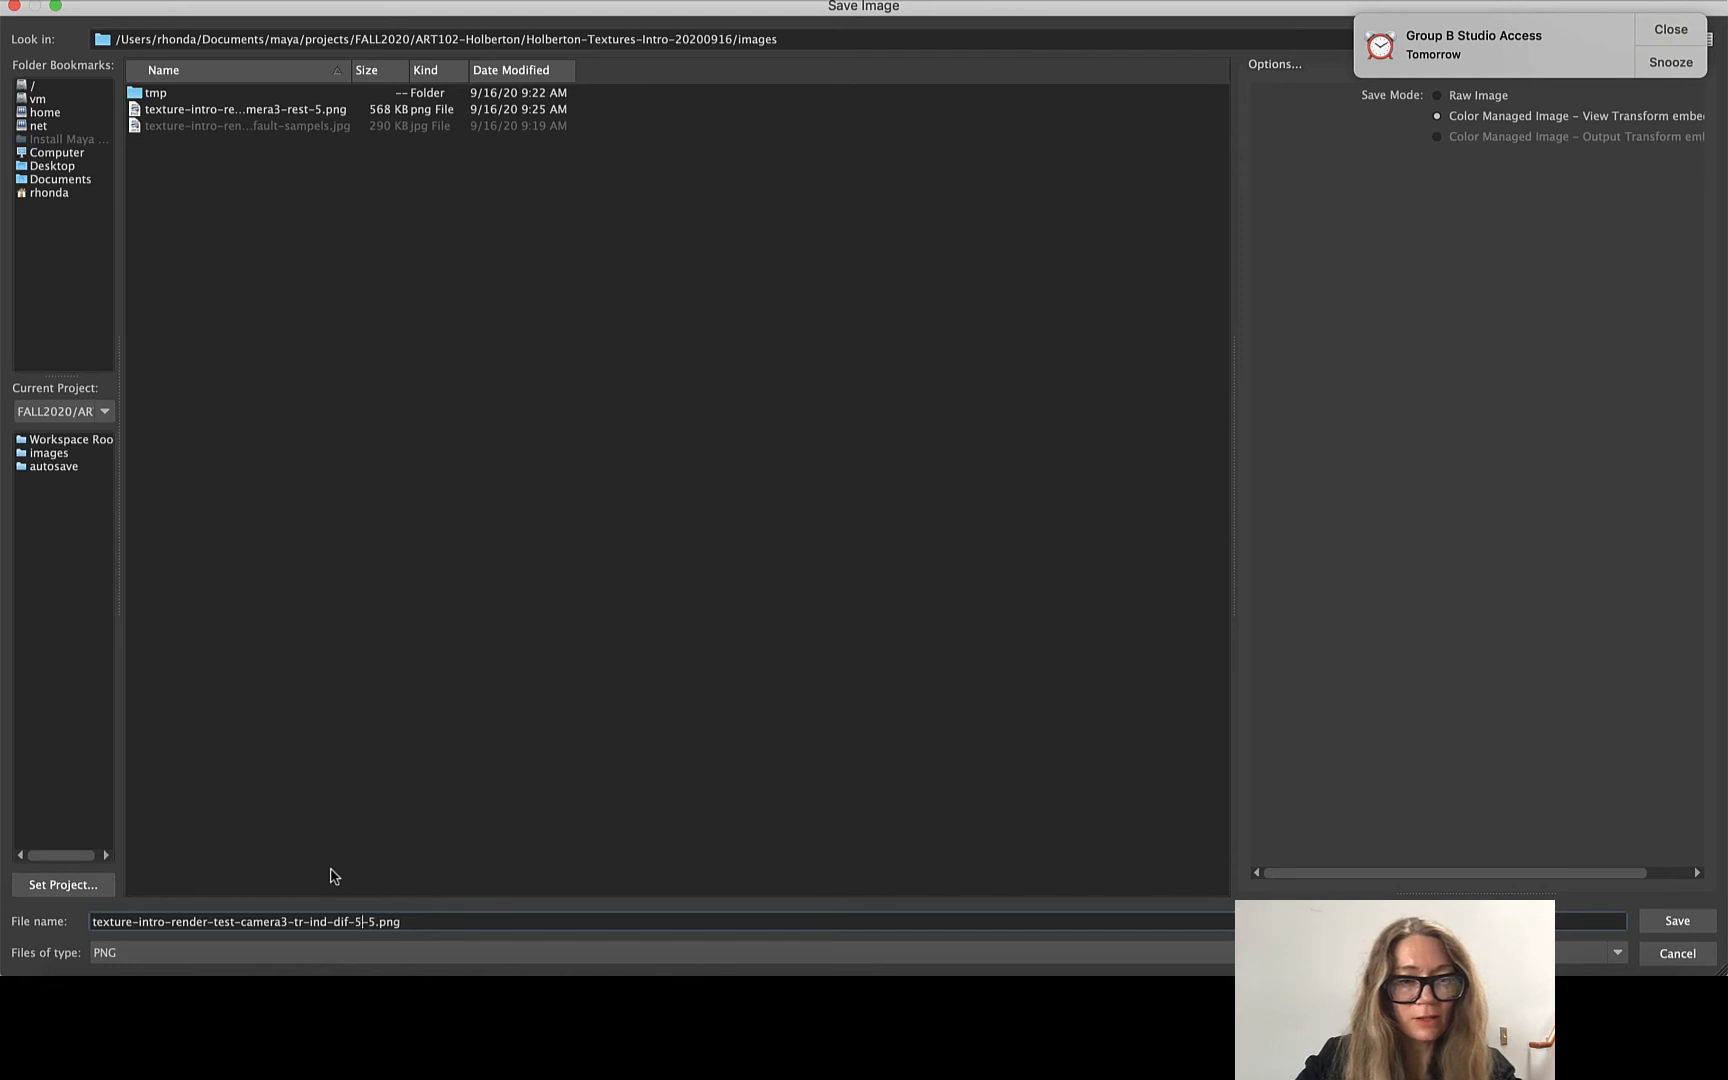
pyautogui.write('-rest')
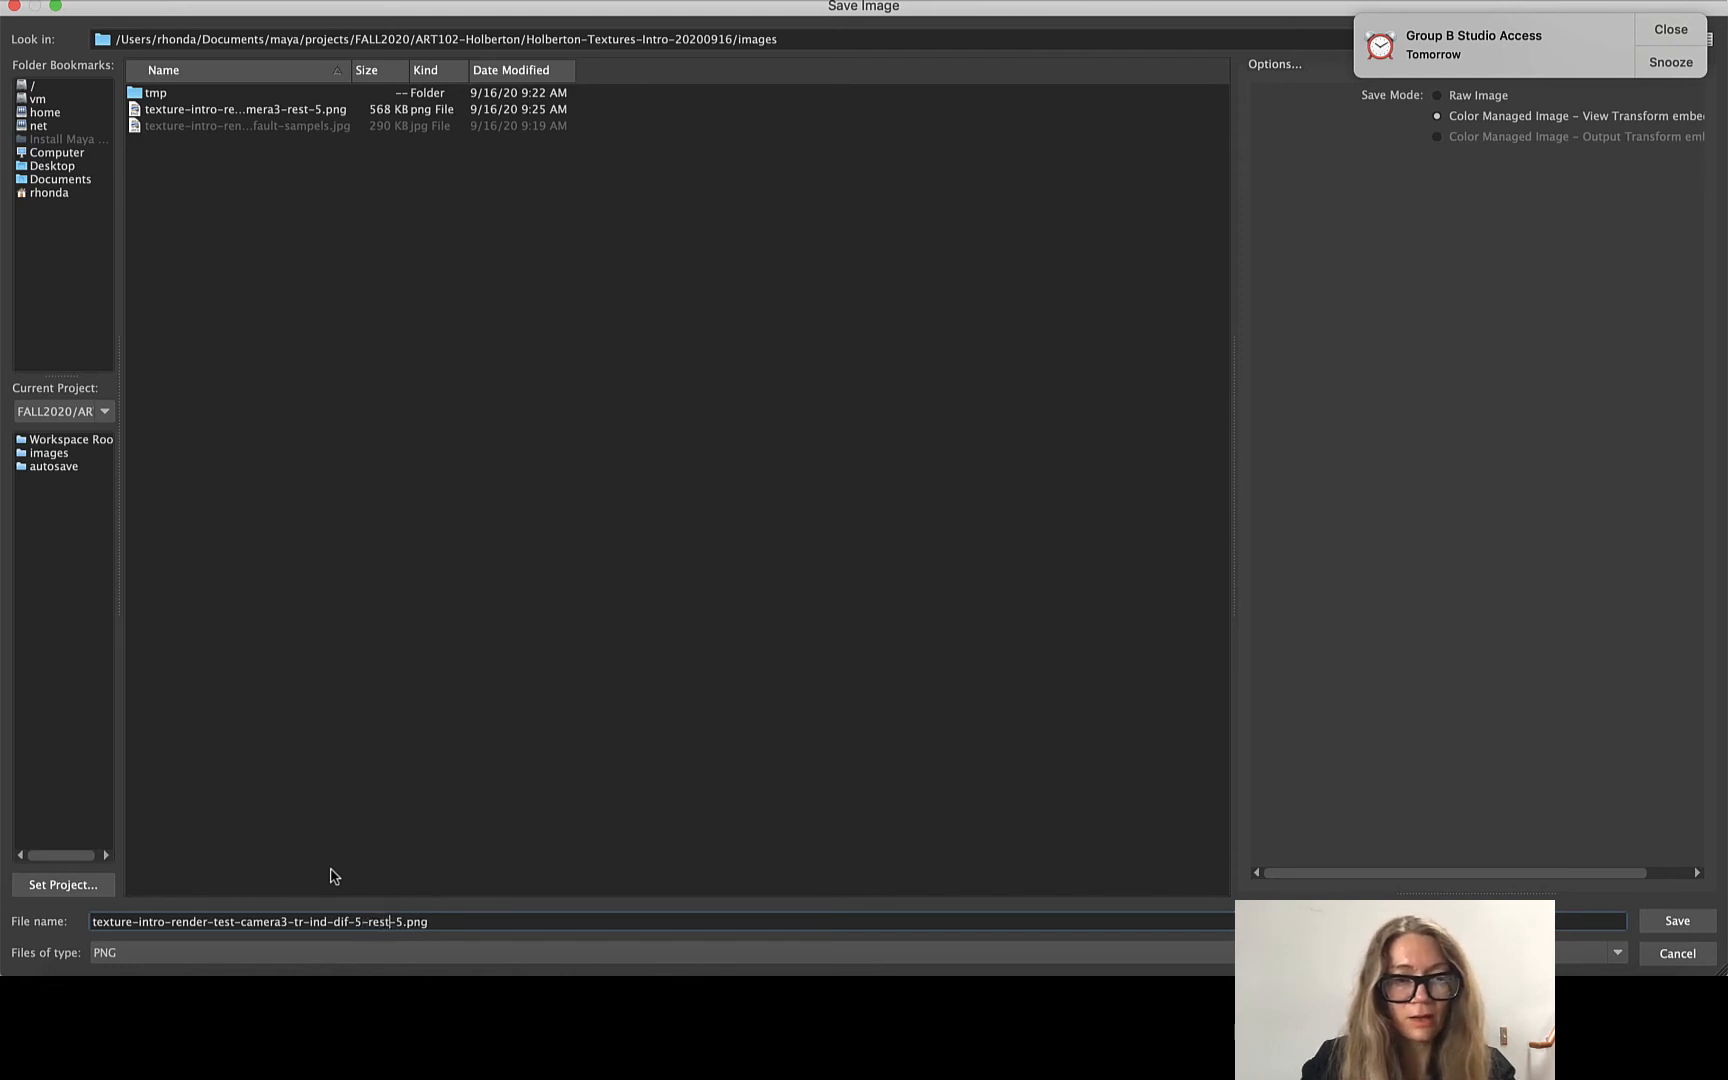
pyautogui.click(1677, 921)
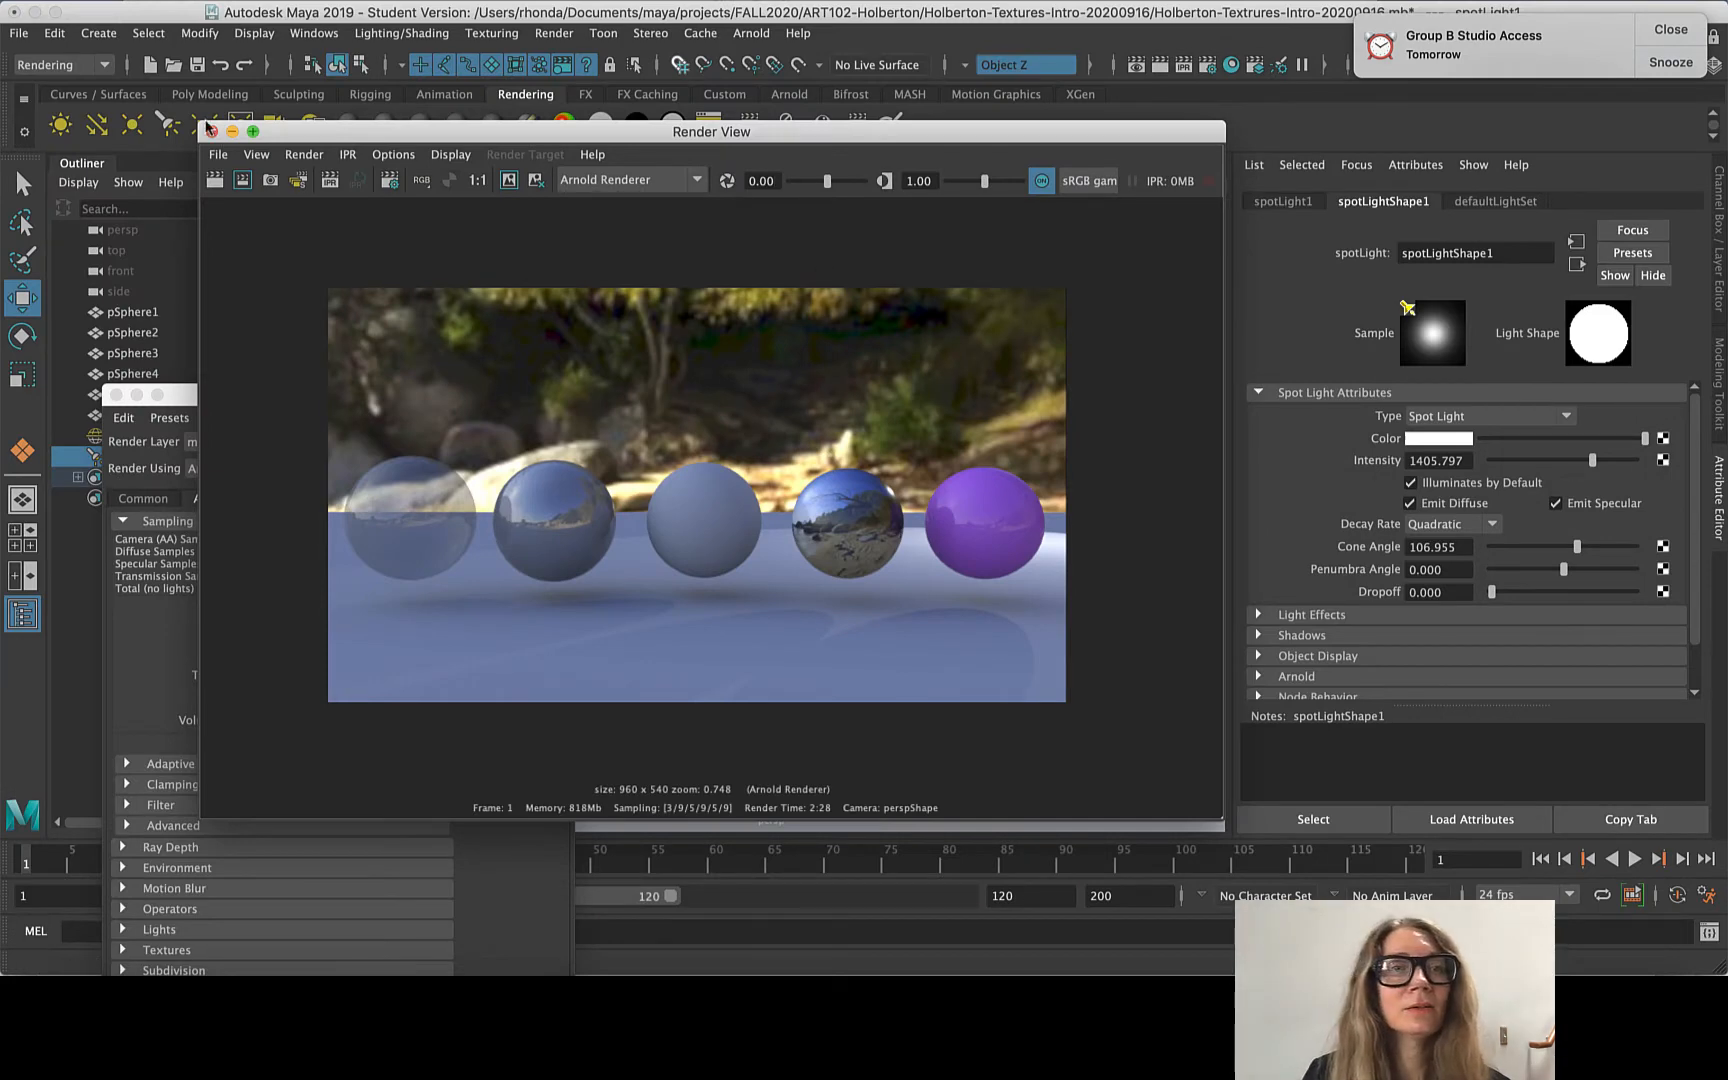
# - Set the Arnold Transmission samples to 15 in the render settings and render the current frame again
pyautogui.click(212, 132)
pyautogui.moveTo(470, 397); pyautogui.dragTo(447, 231)
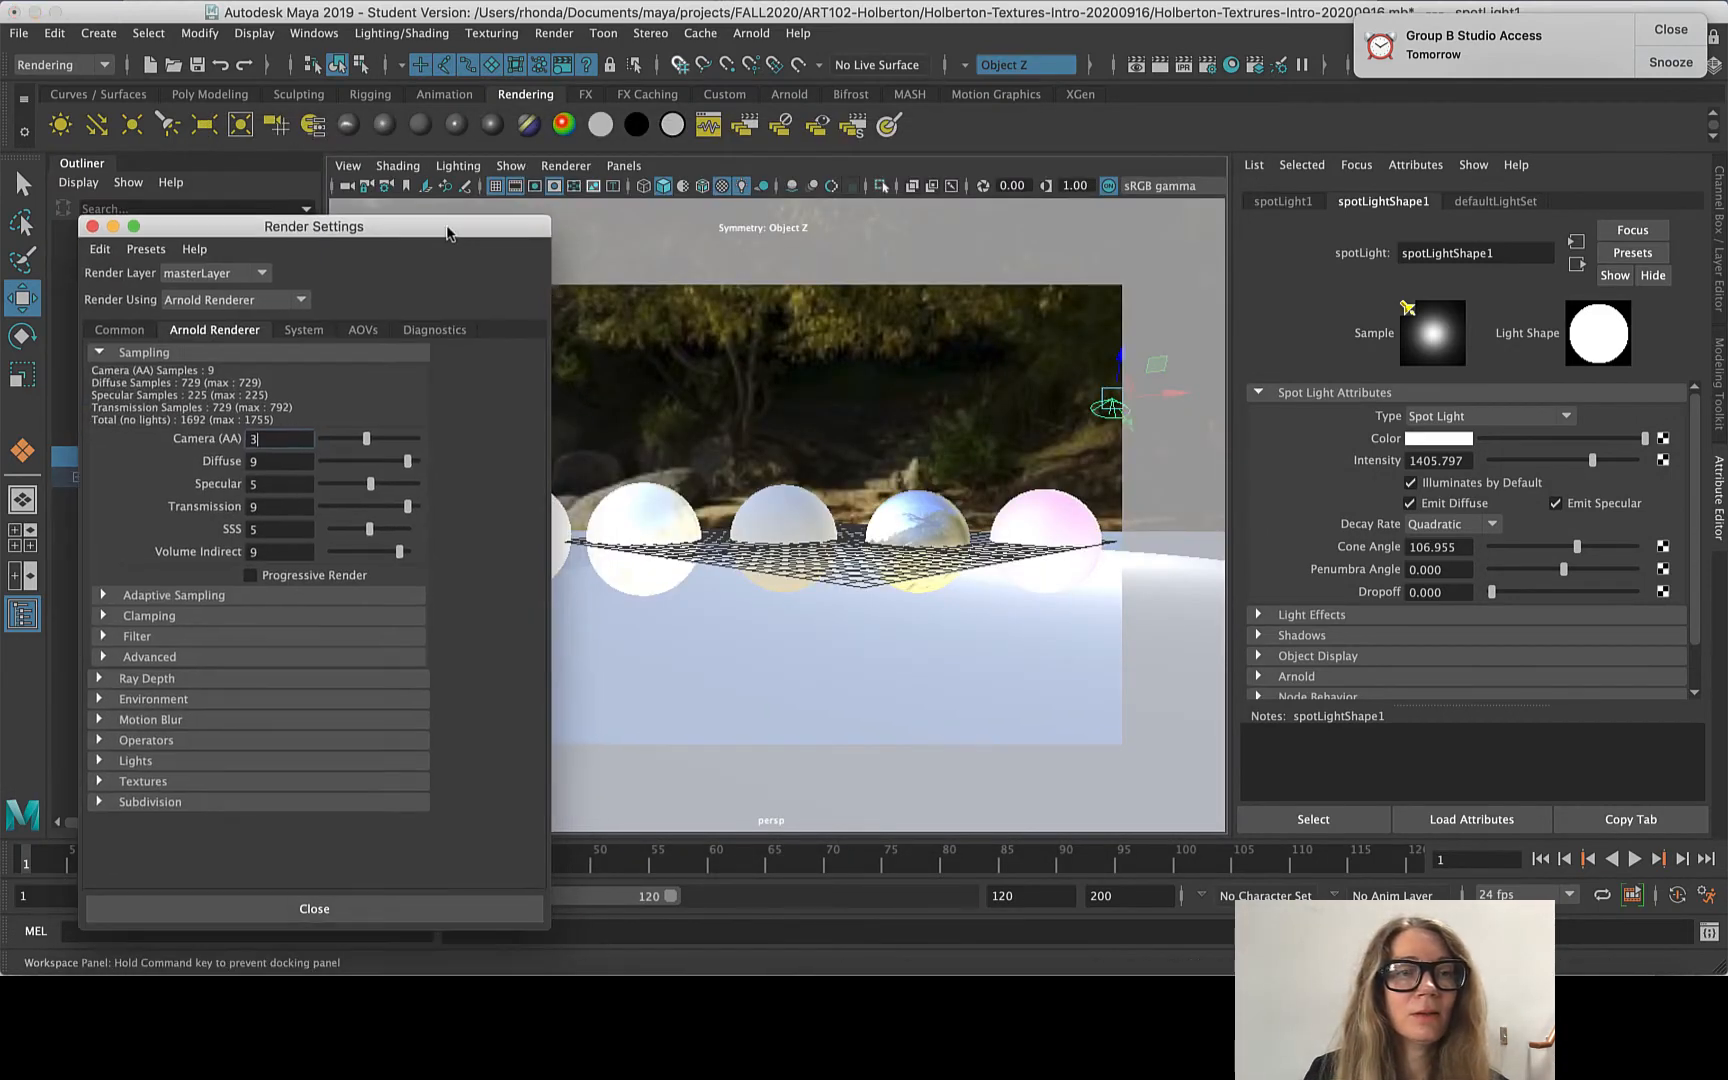
pyautogui.doubleClick(266, 552)
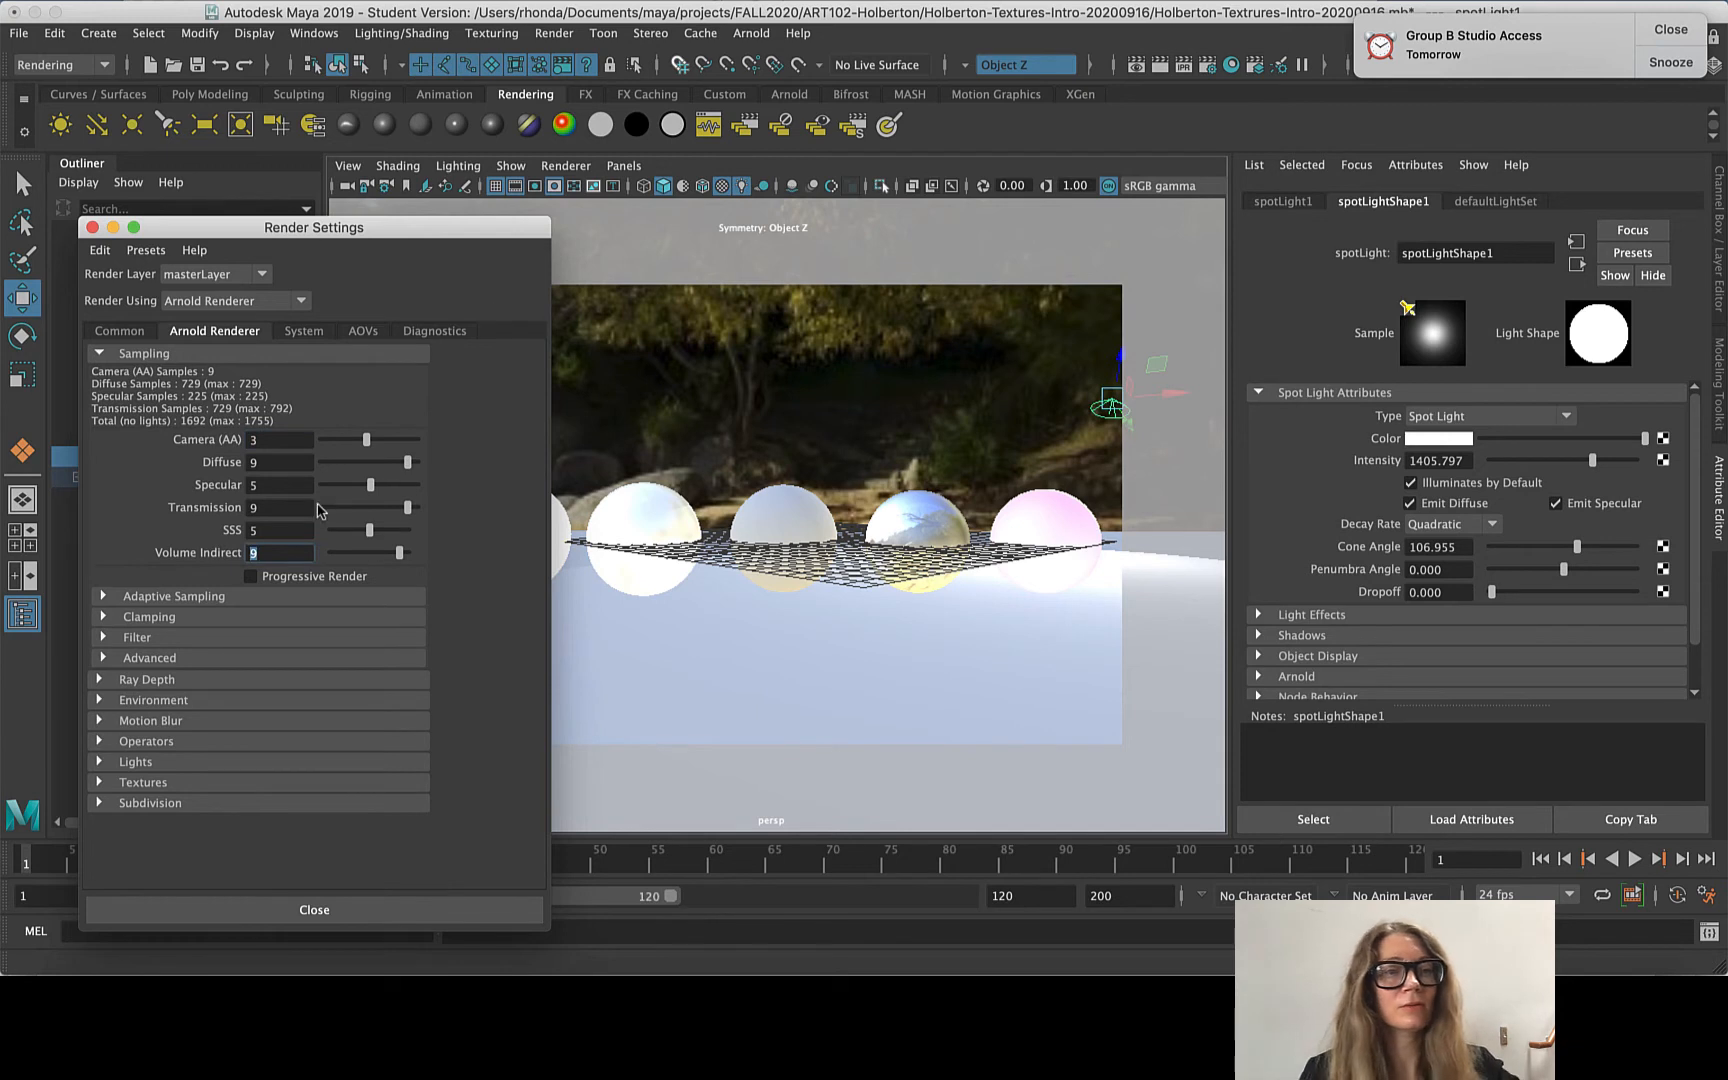
pyautogui.hotkey('shift', 'Tab')
pyautogui.hotkey('shift', 'Tab')
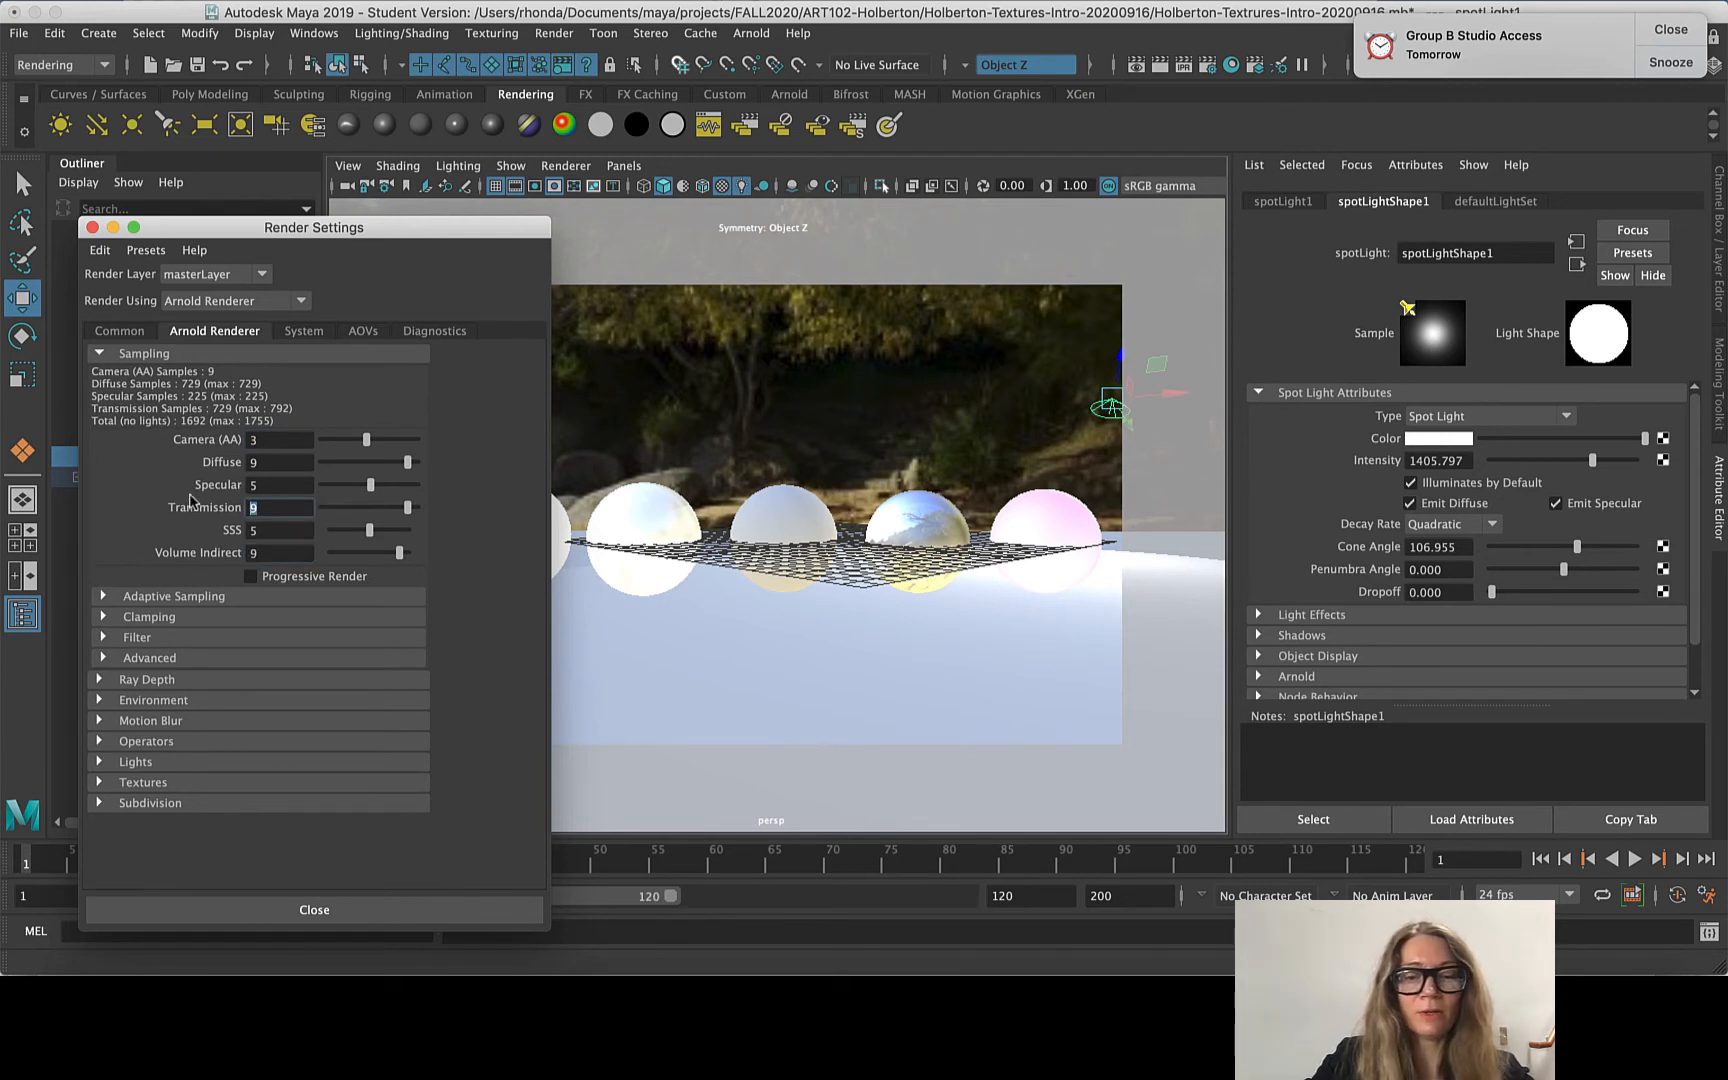
pyautogui.click(285, 508)
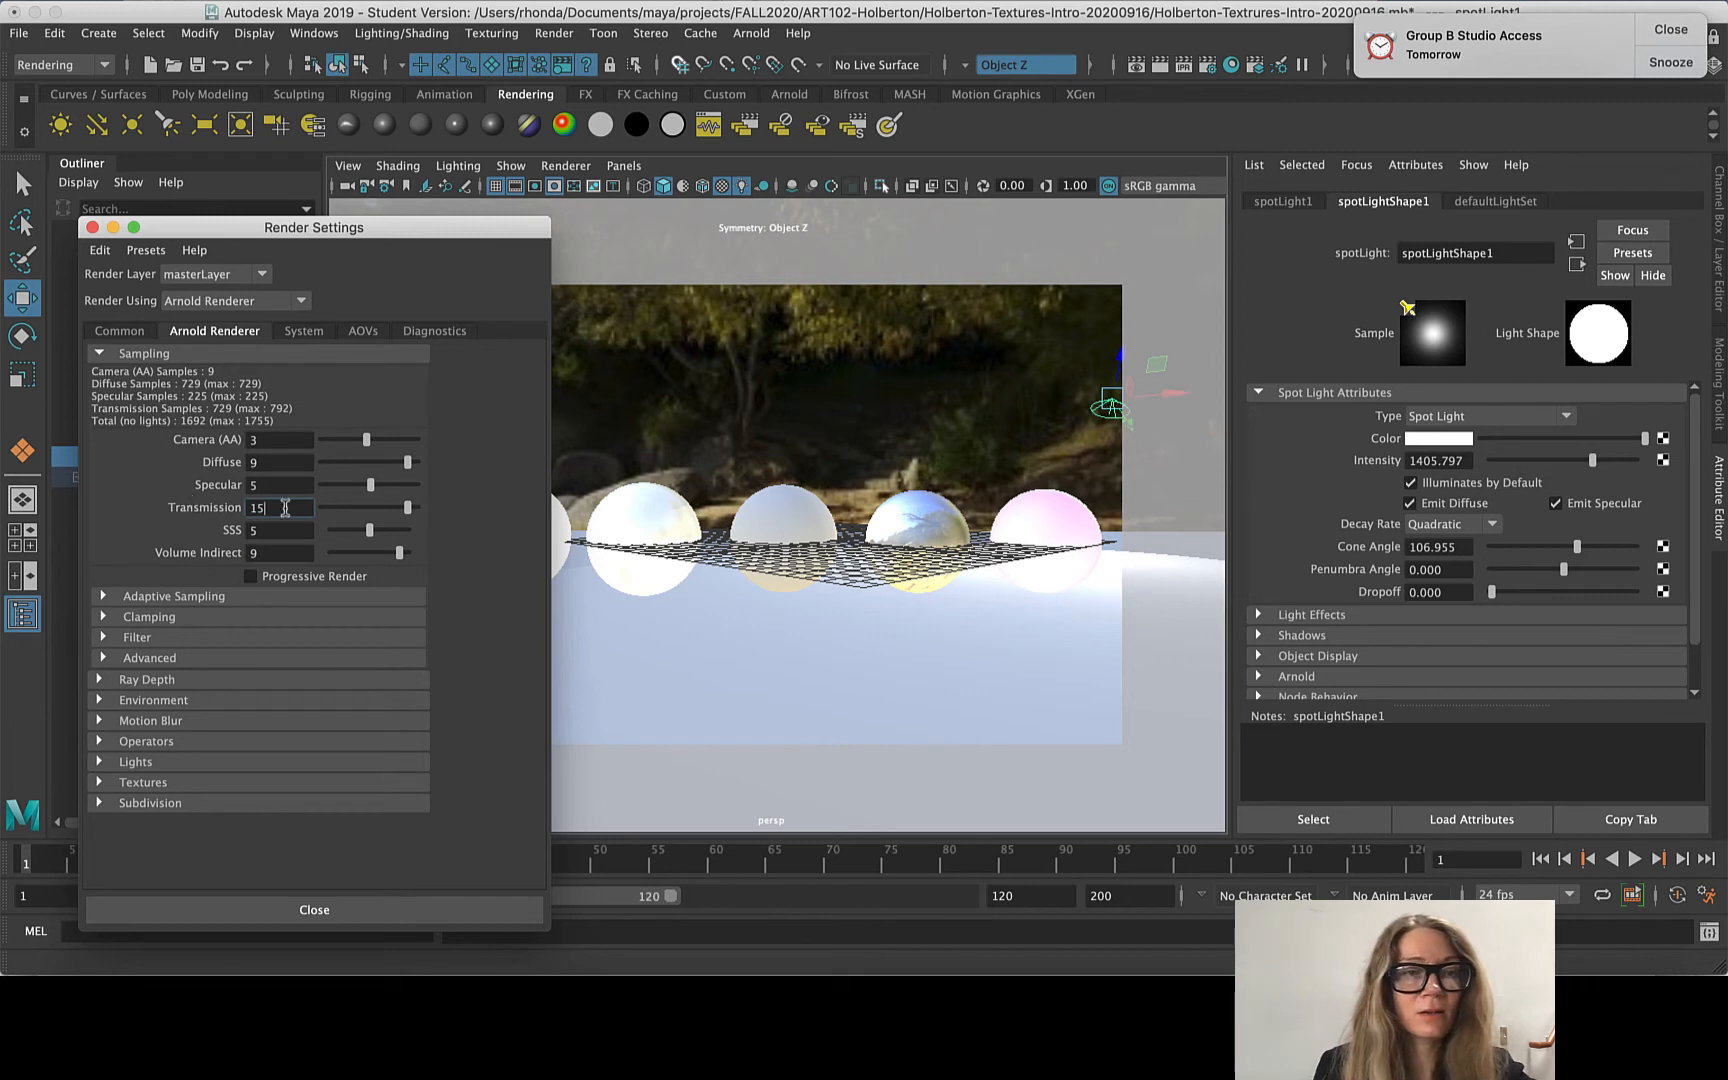
pyautogui.click(288, 484)
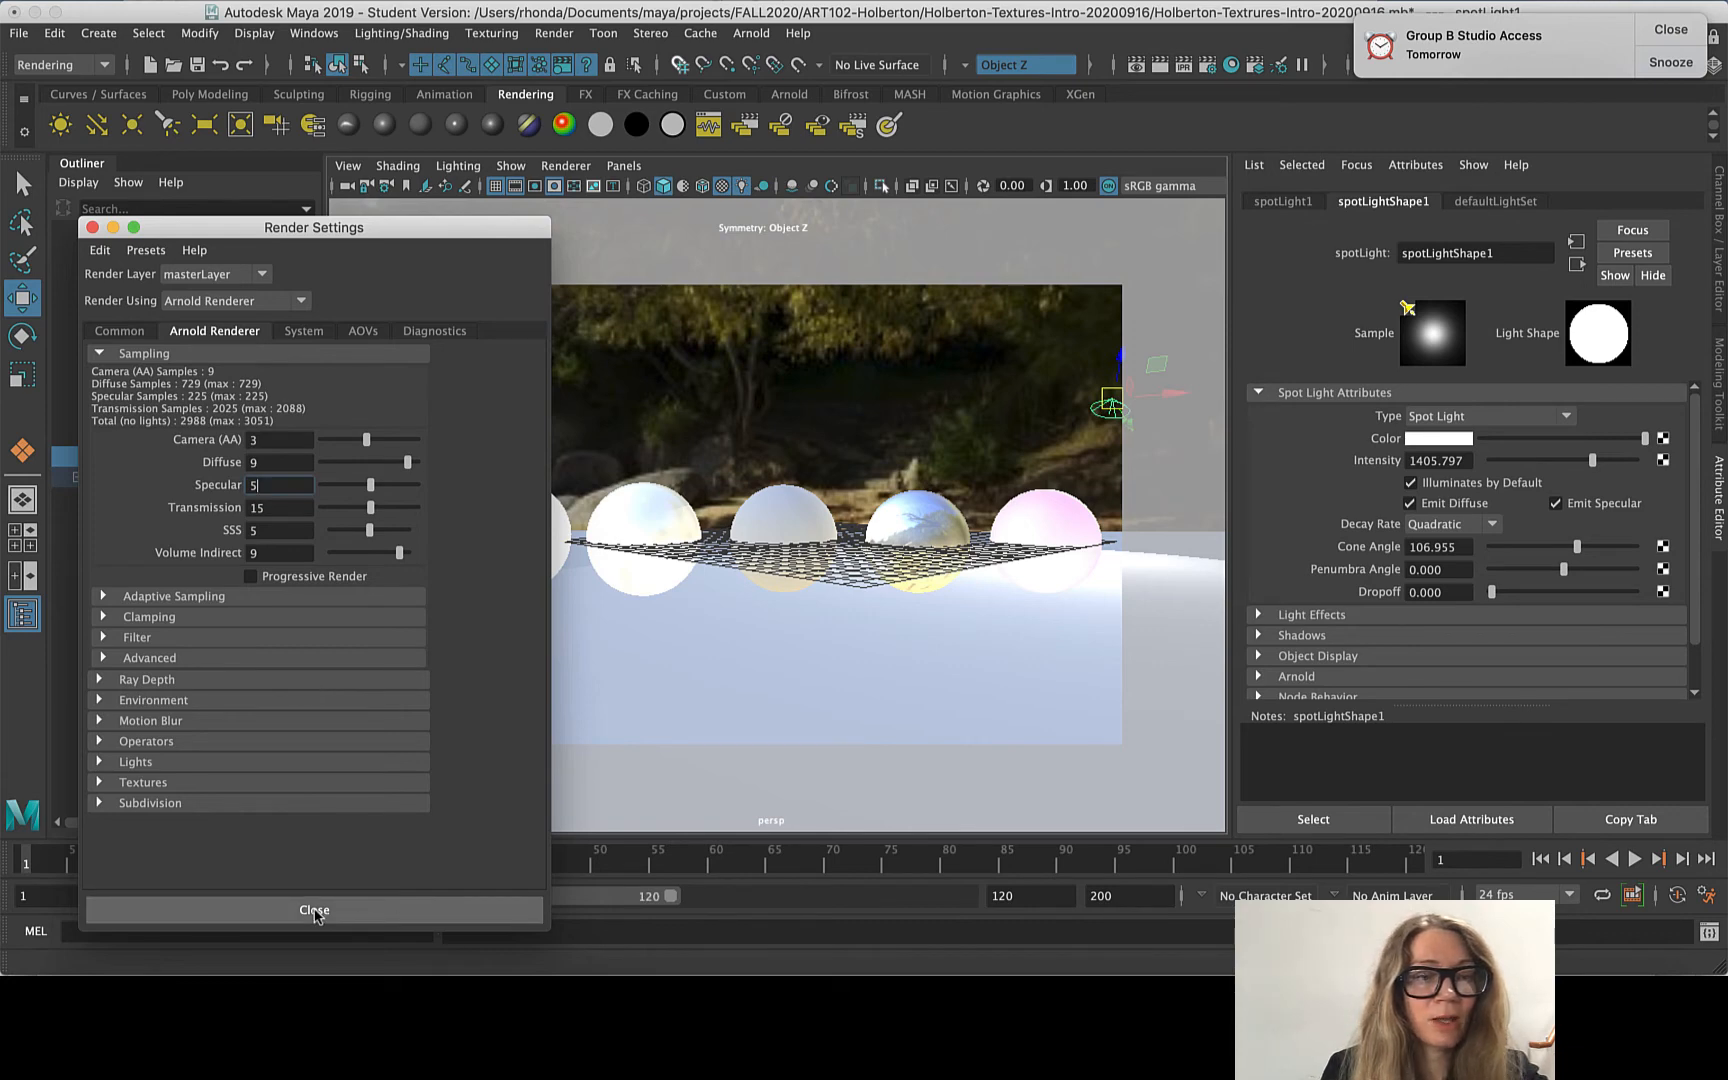
pyautogui.click(296, 910)
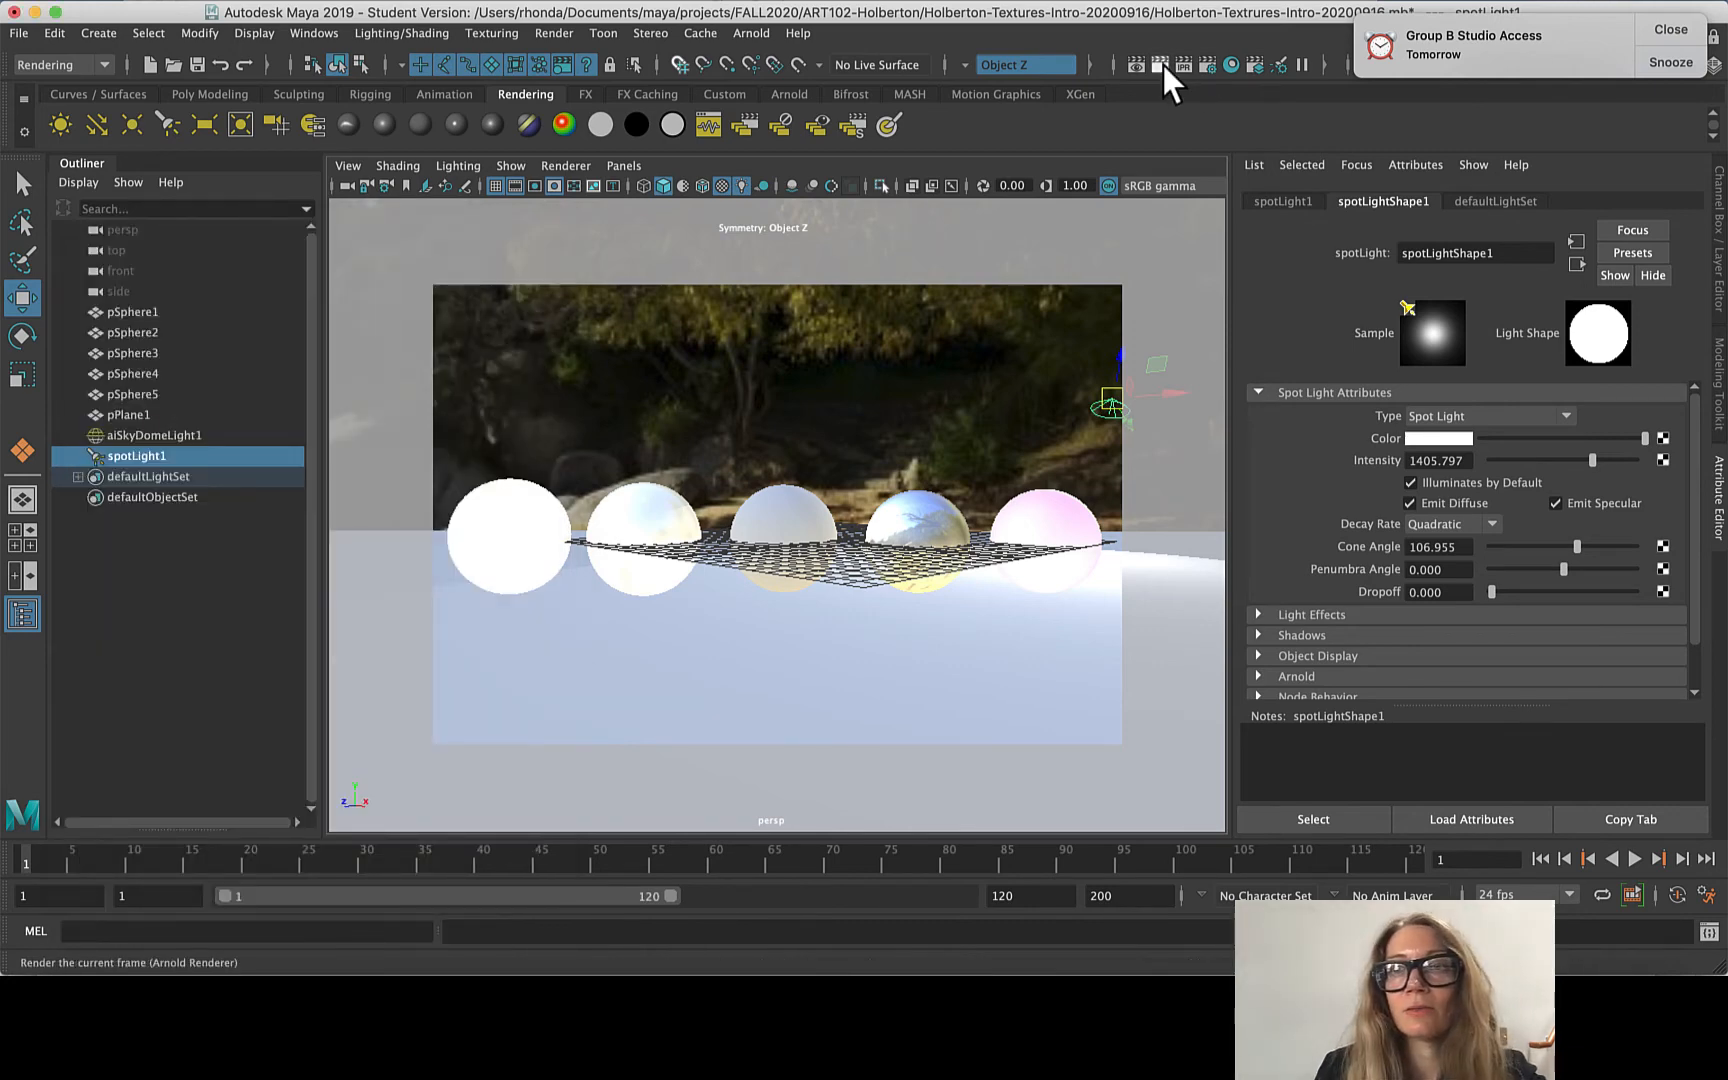
pyautogui.click(1162, 66)
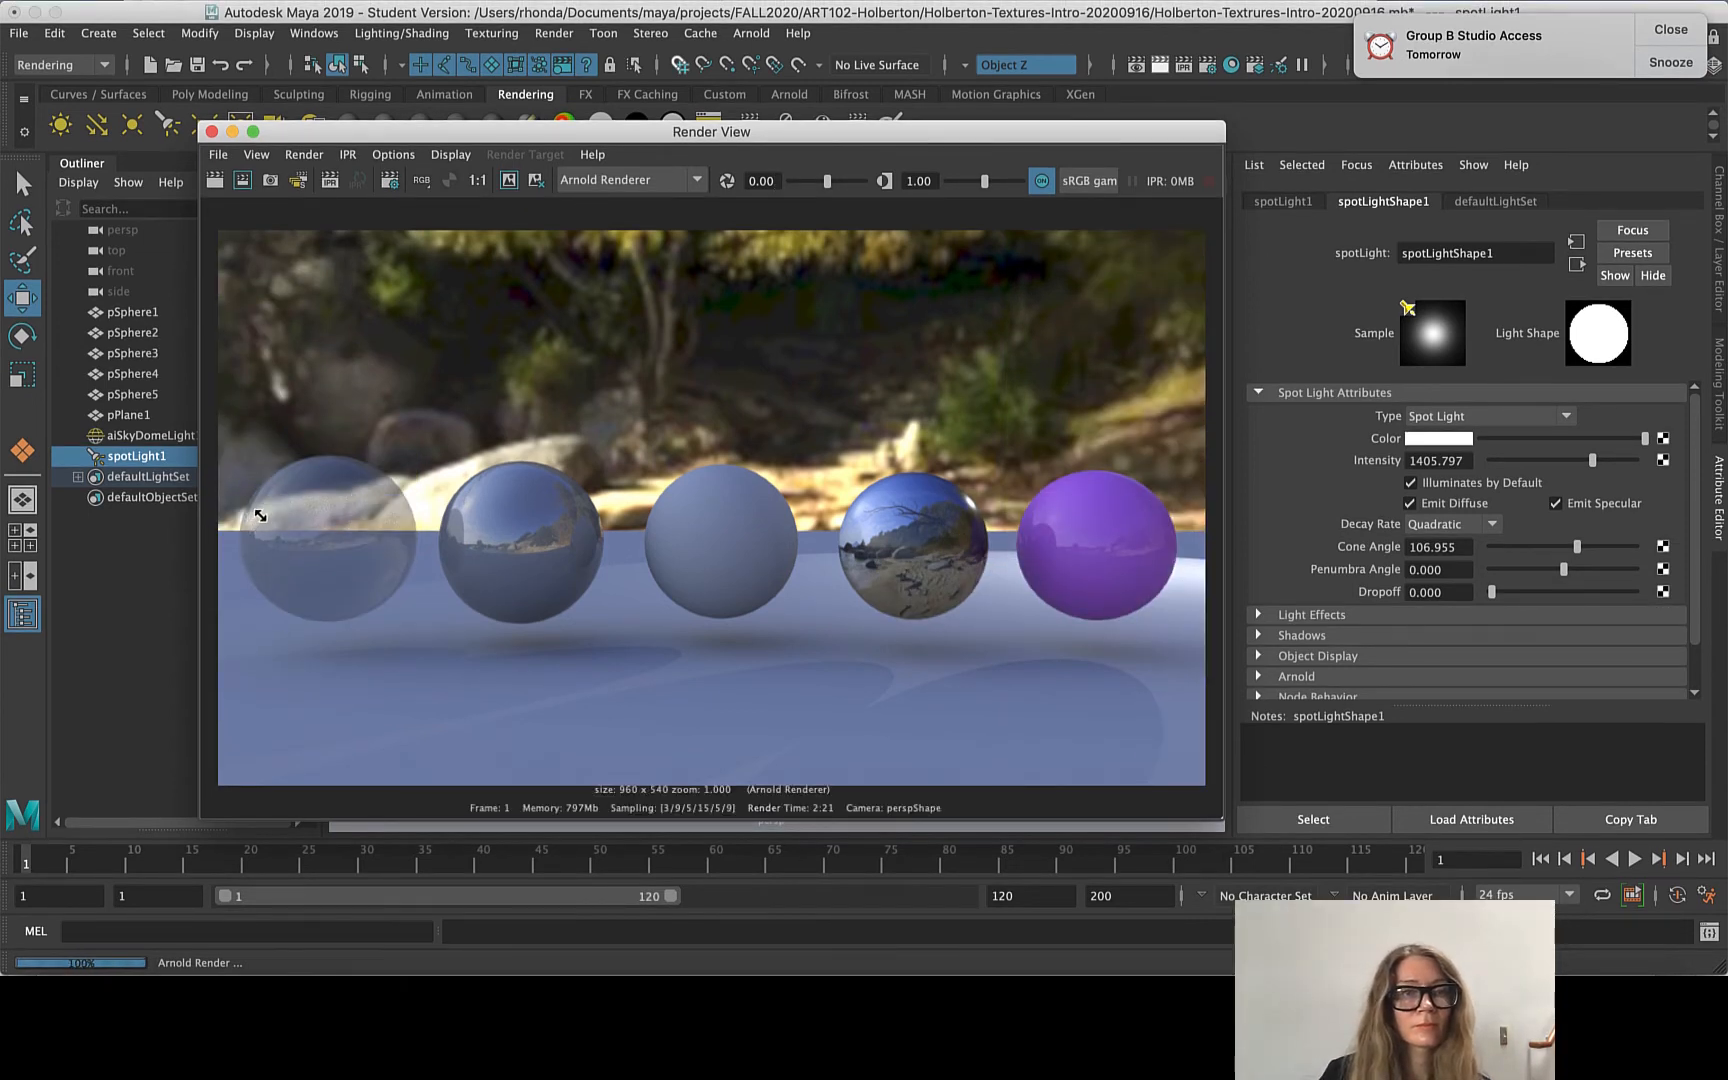
# - Examine the transparent sphere in the new render at several magnifications for remaining noise
pyautogui.scroll(3, 268, 520)
pyautogui.scroll(6, 265, 510)
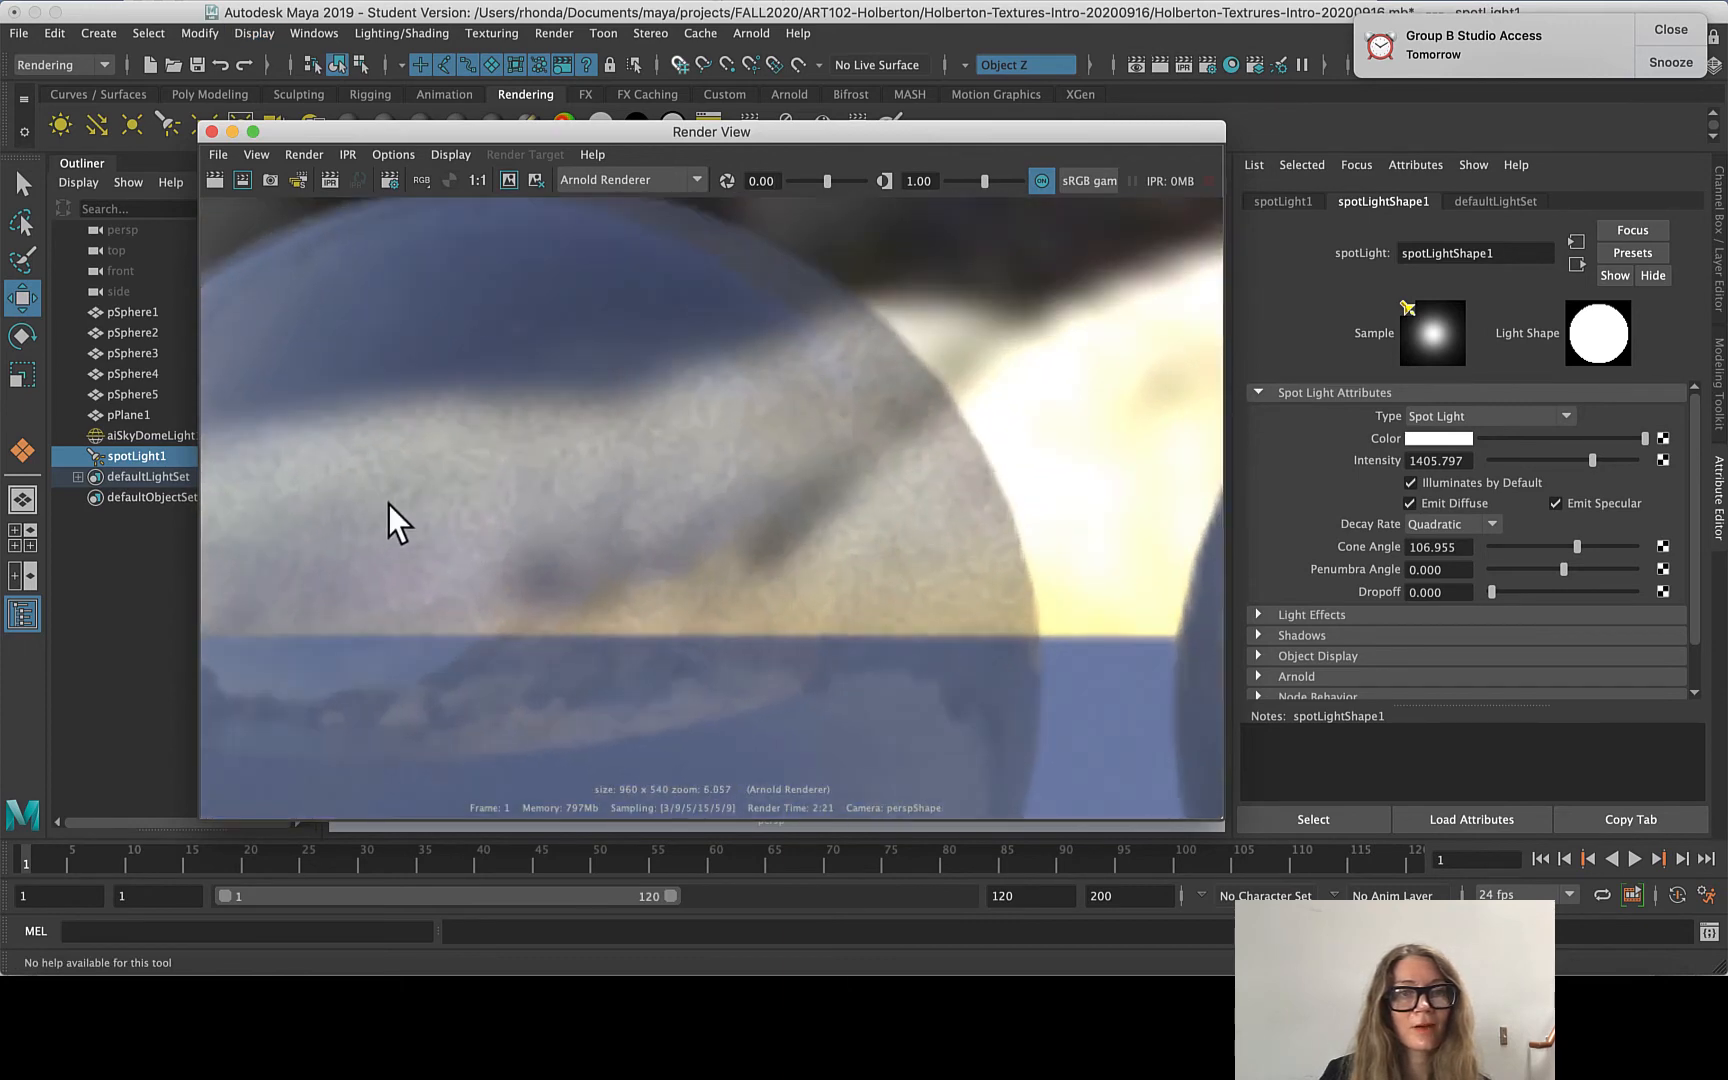
pyautogui.scroll(-6, 390, 504)
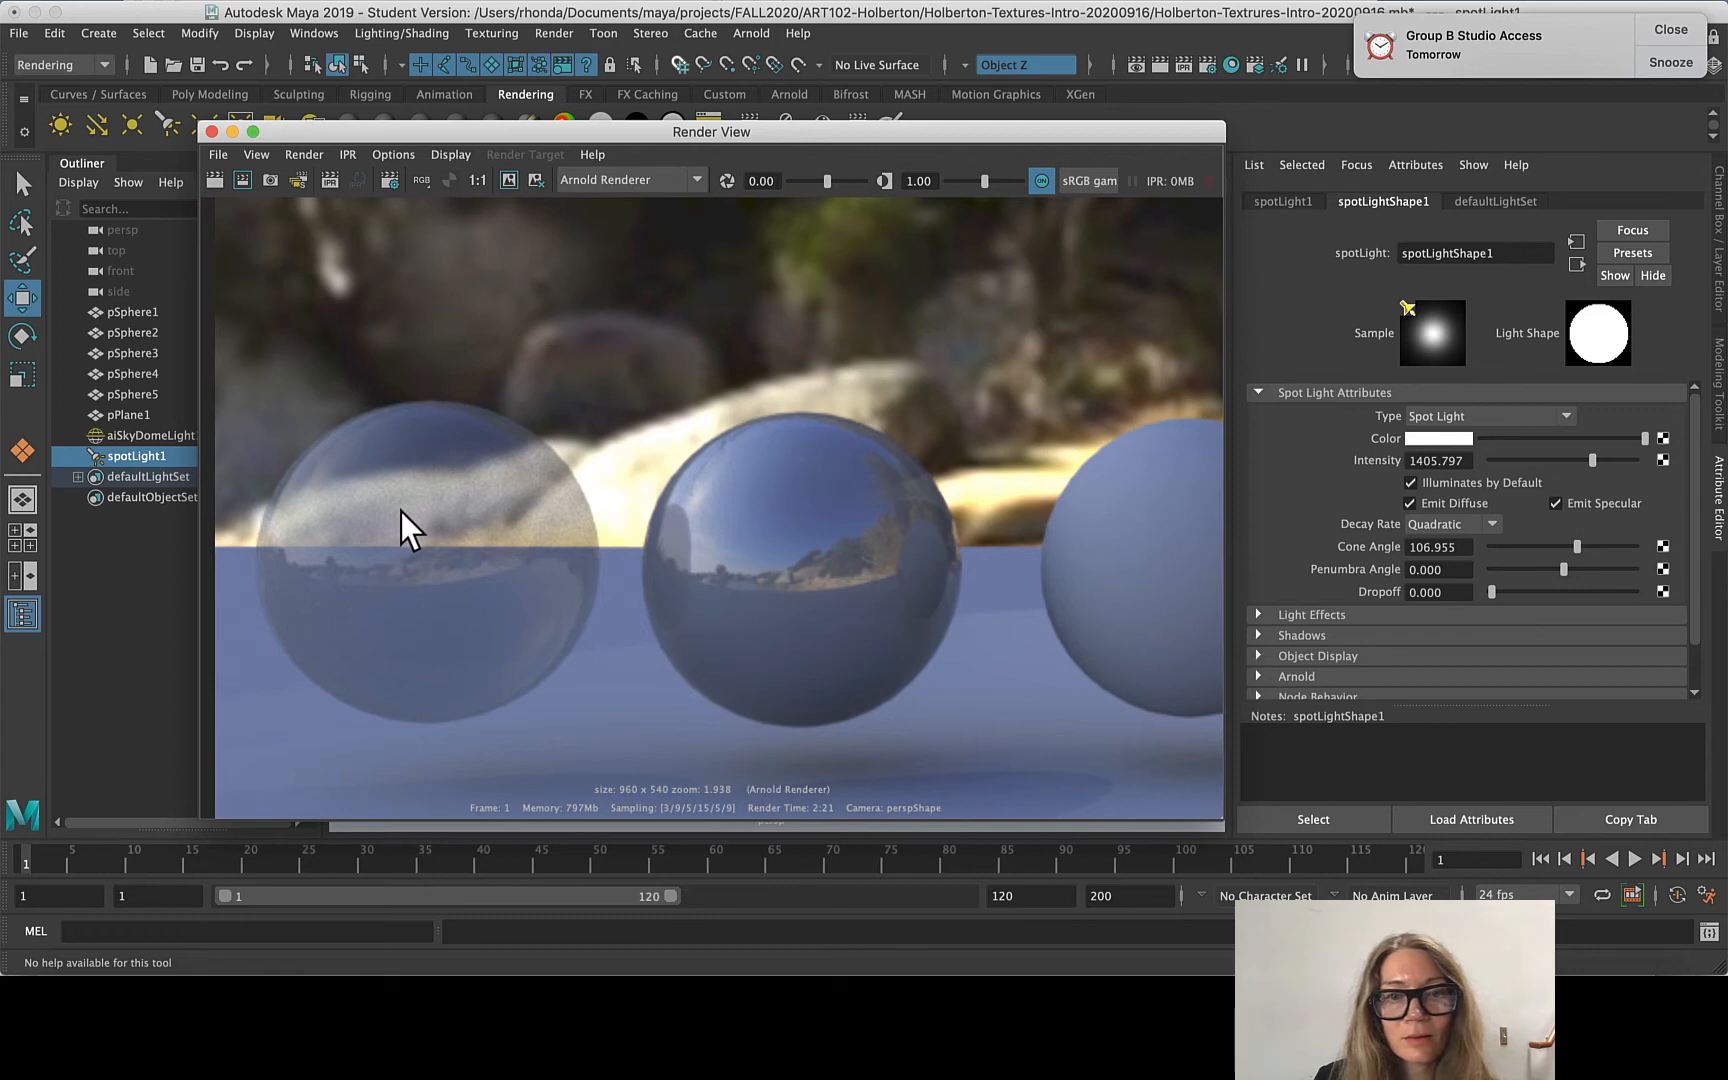
pyautogui.scroll(5, 405, 508)
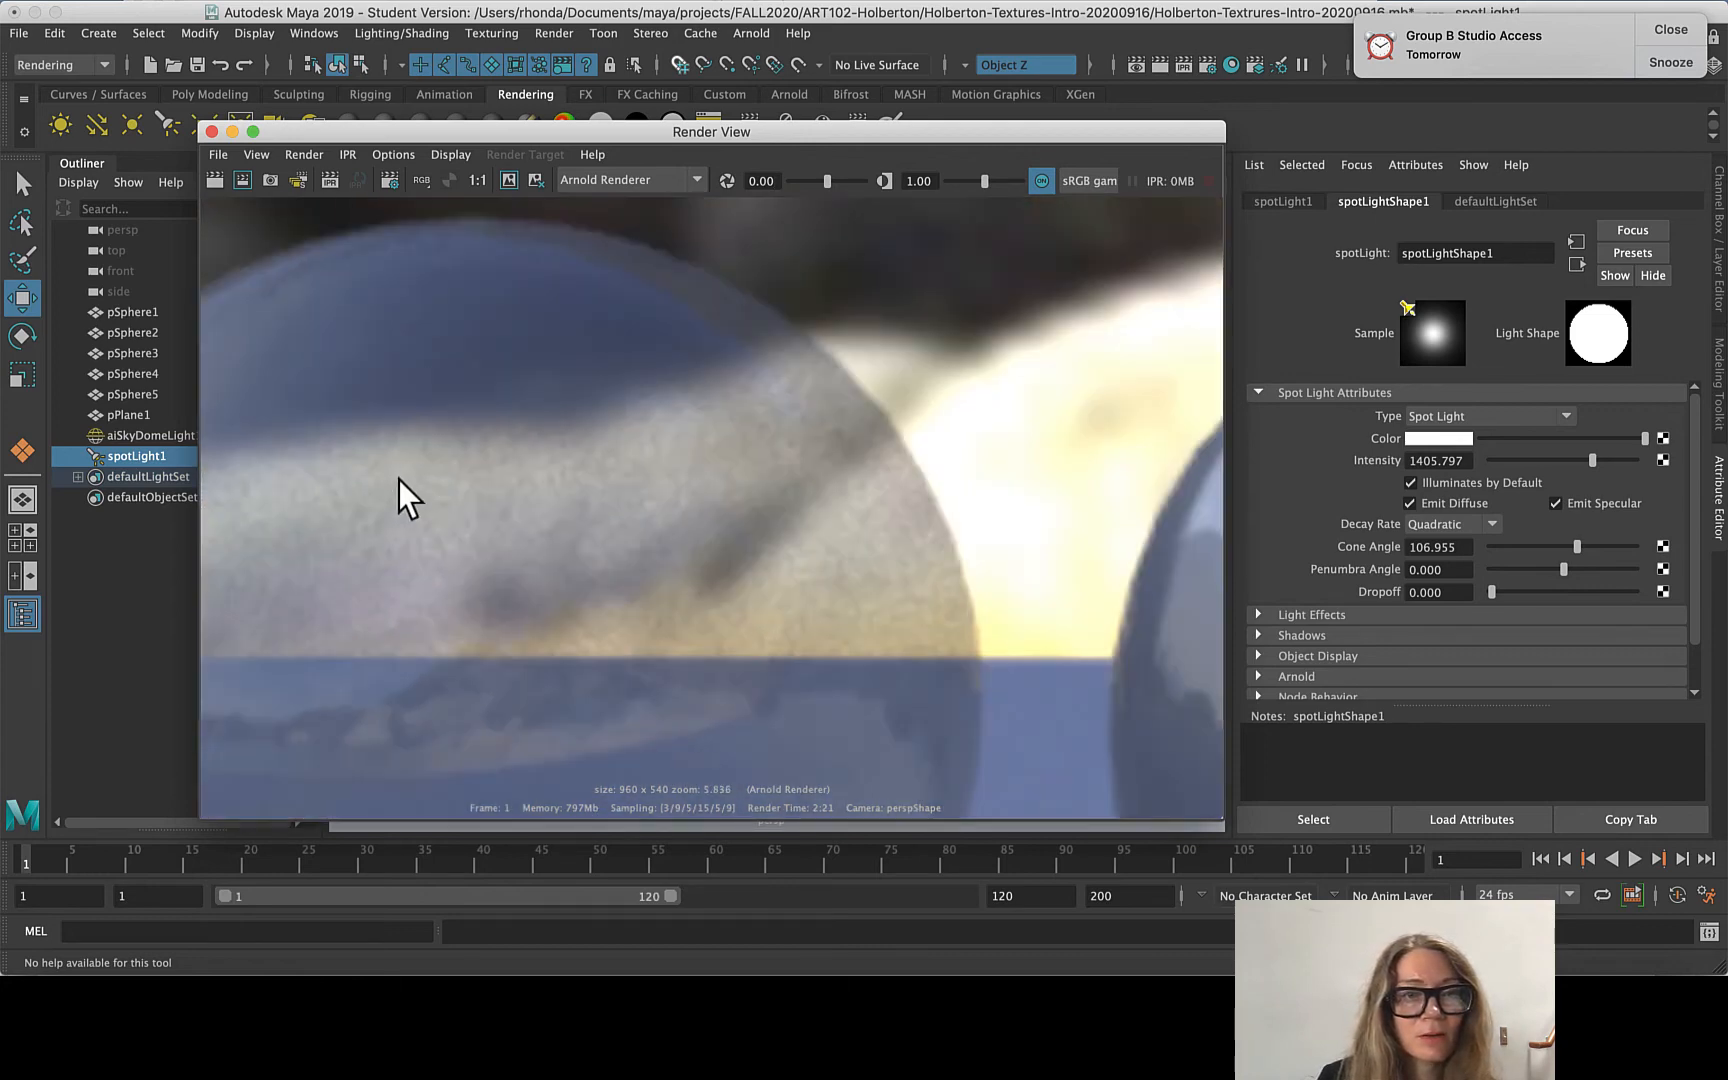
pyautogui.scroll(2, 400, 480)
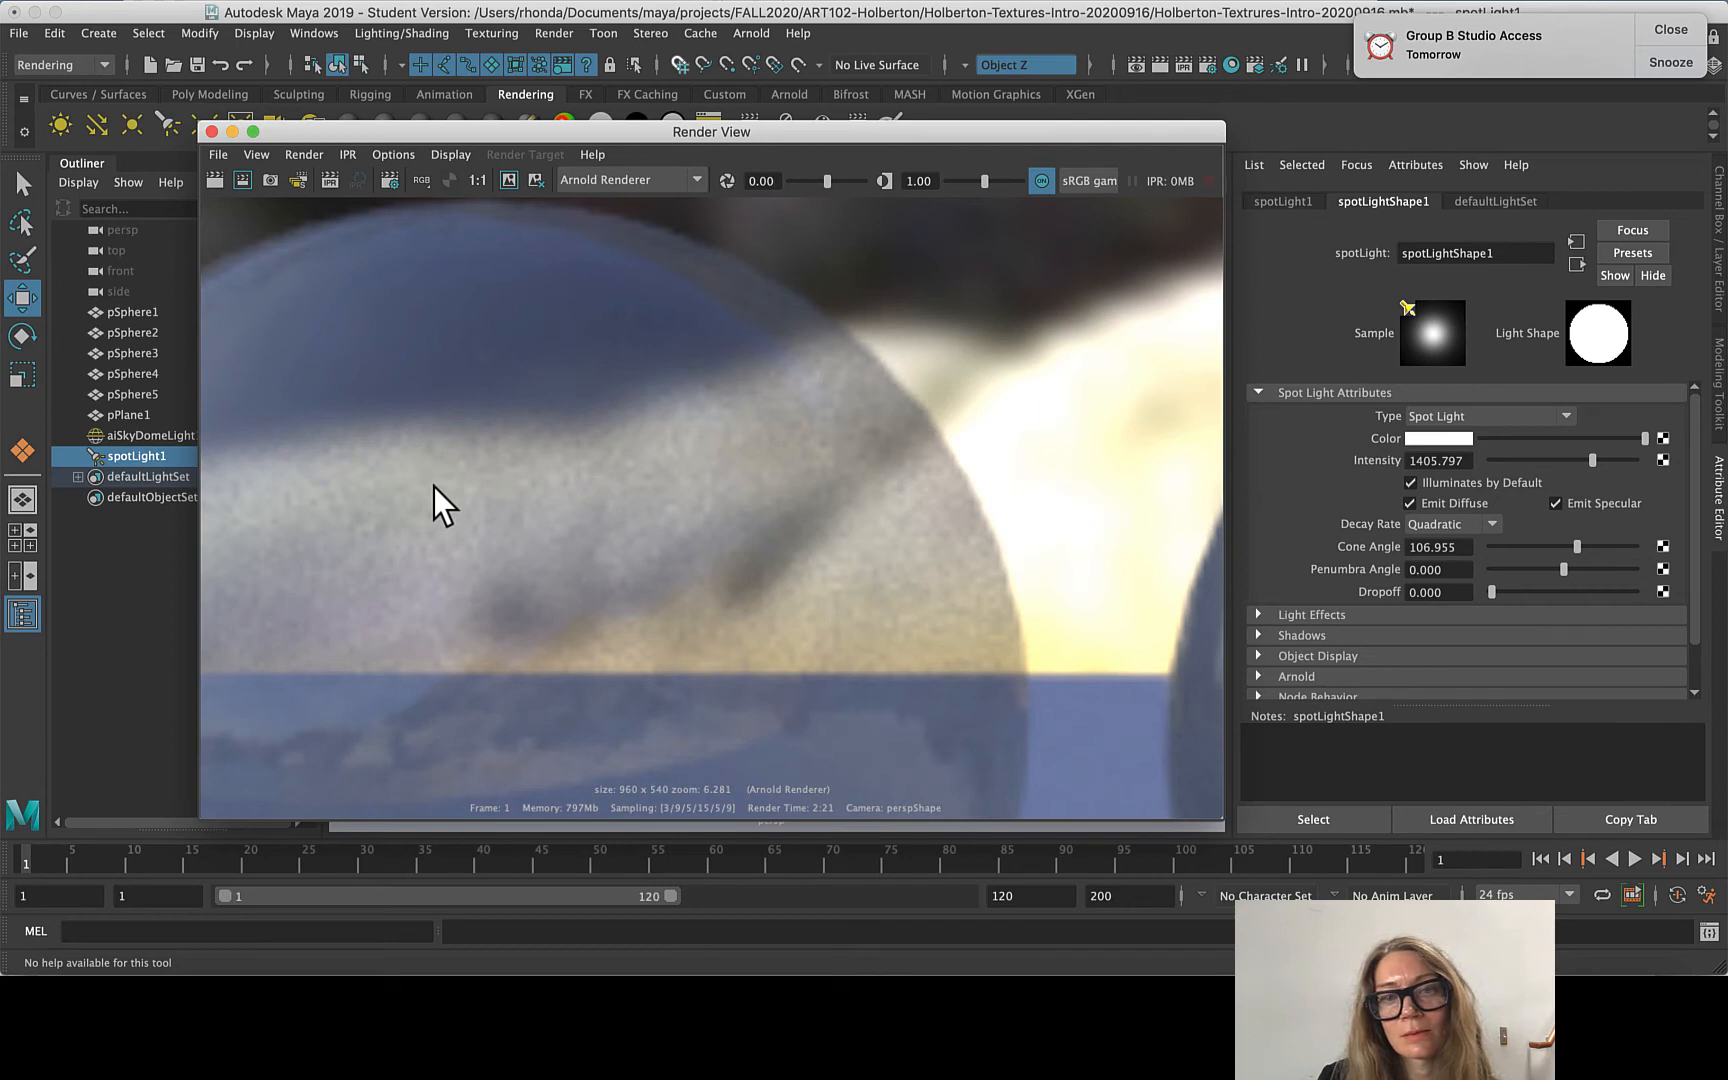
pyautogui.scroll(-3, 433, 486)
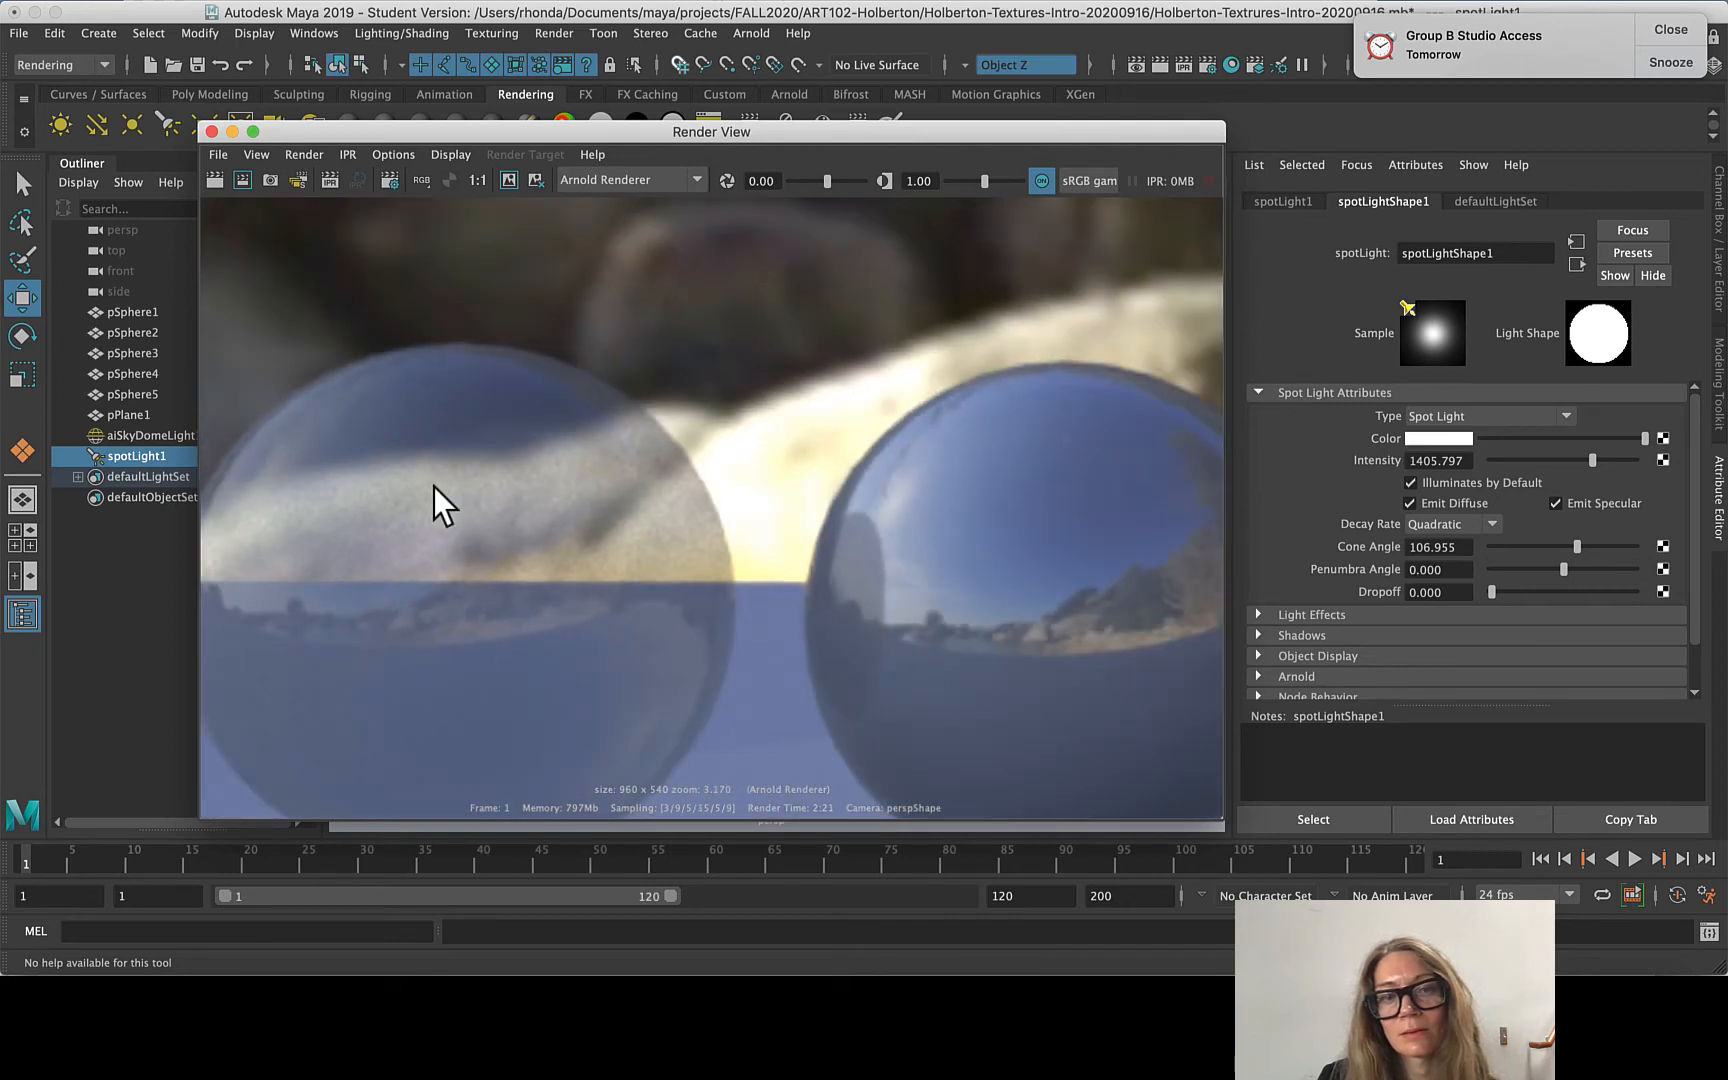
pyautogui.scroll(-2, 433, 486)
pyautogui.scroll(2, 401, 560)
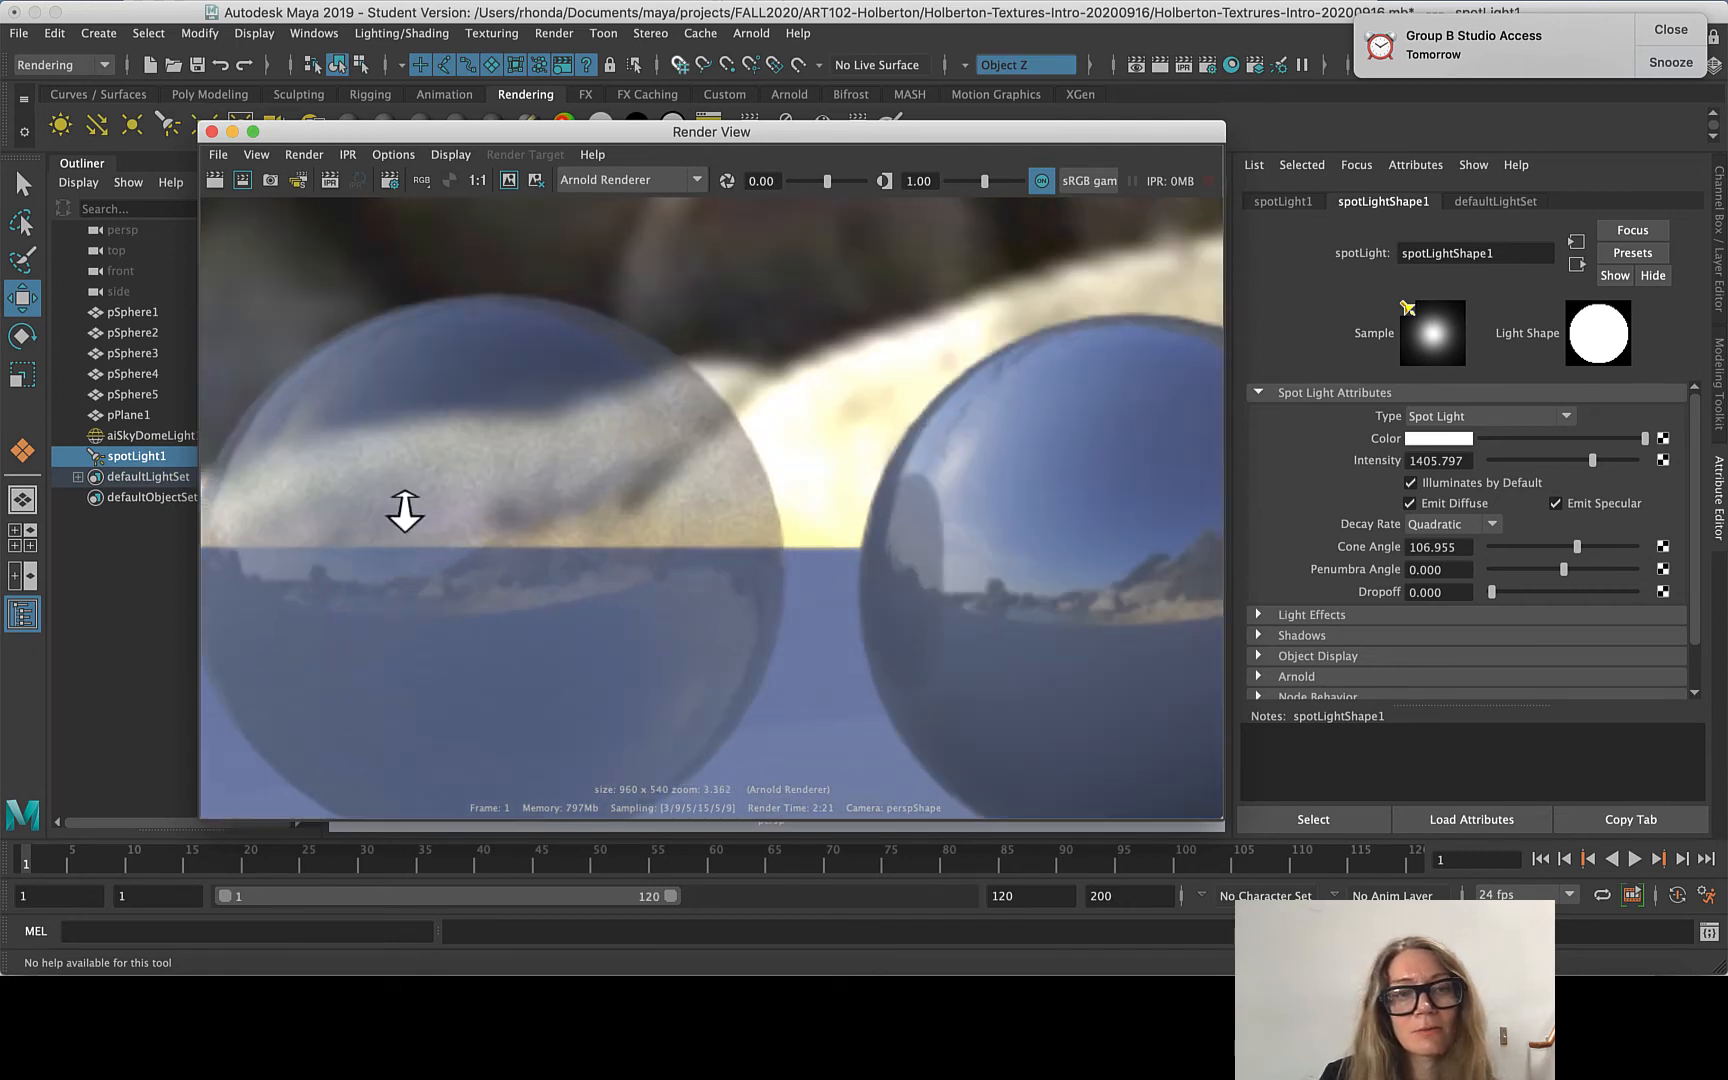
pyautogui.scroll(3, 405, 512)
pyautogui.scroll(-3, 724, 549)
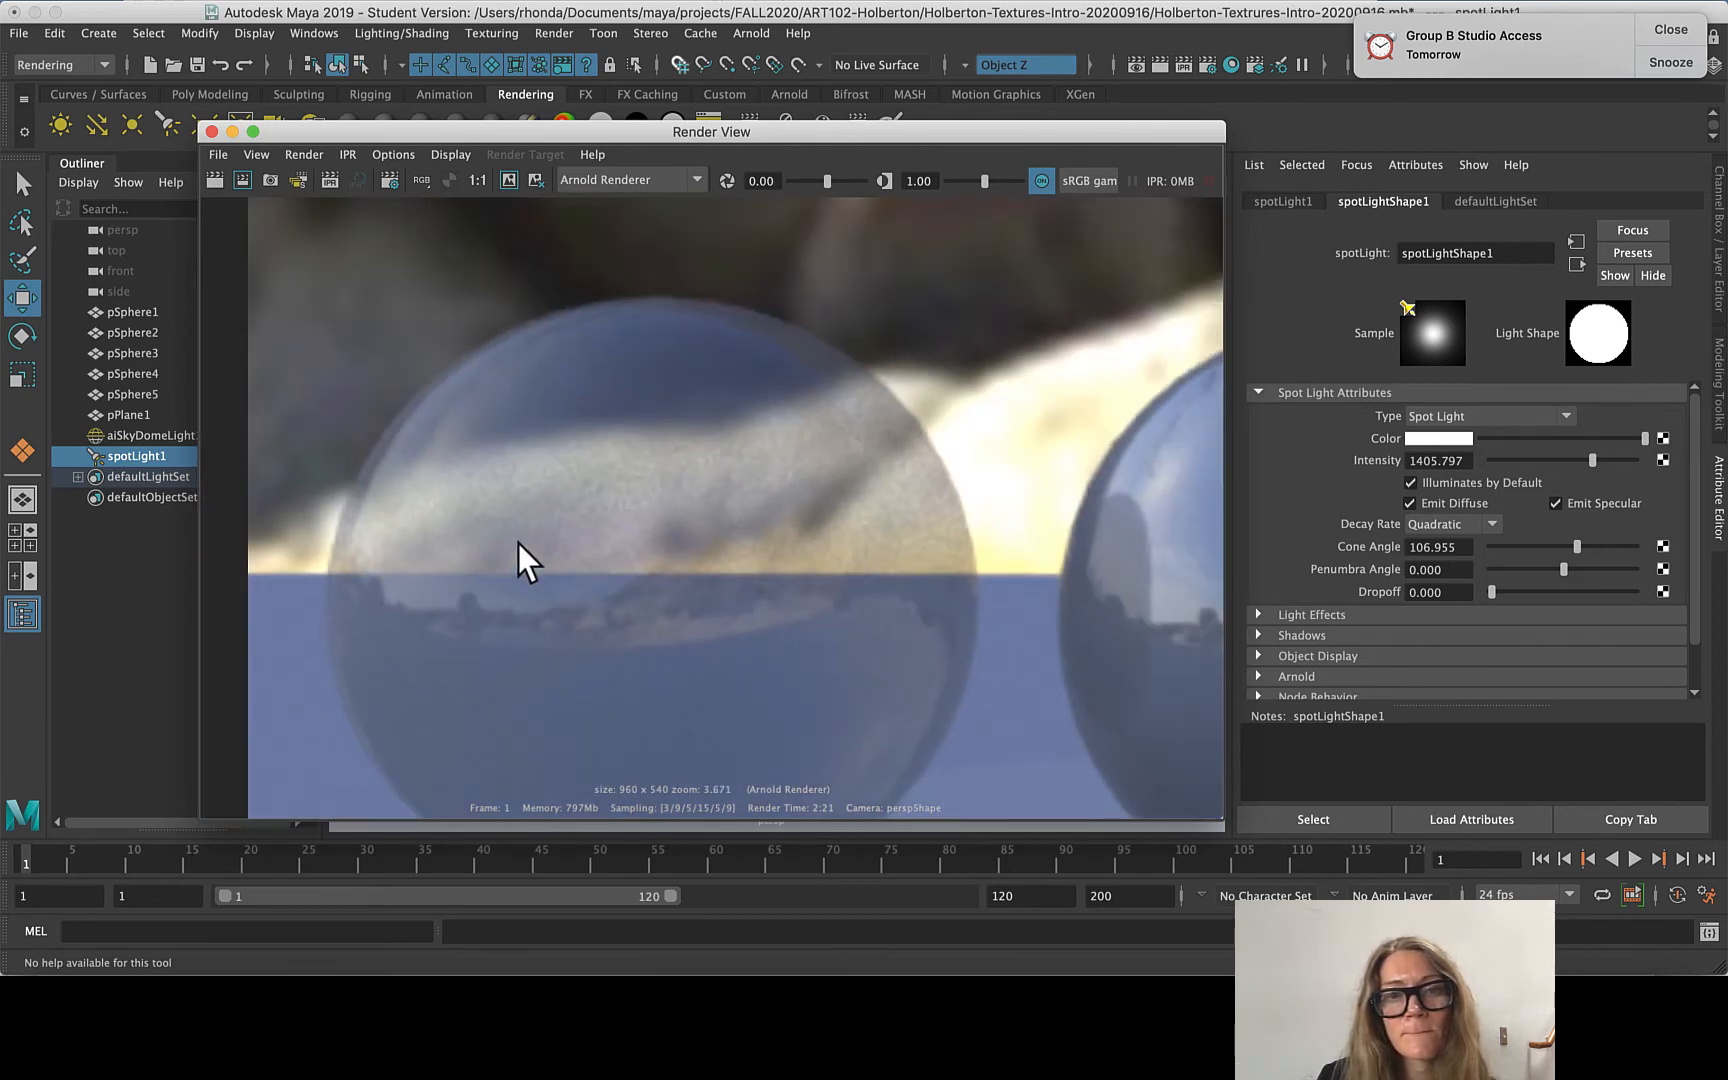
pyautogui.scroll(-2, 518, 543)
pyautogui.scroll(1, 1116, 562)
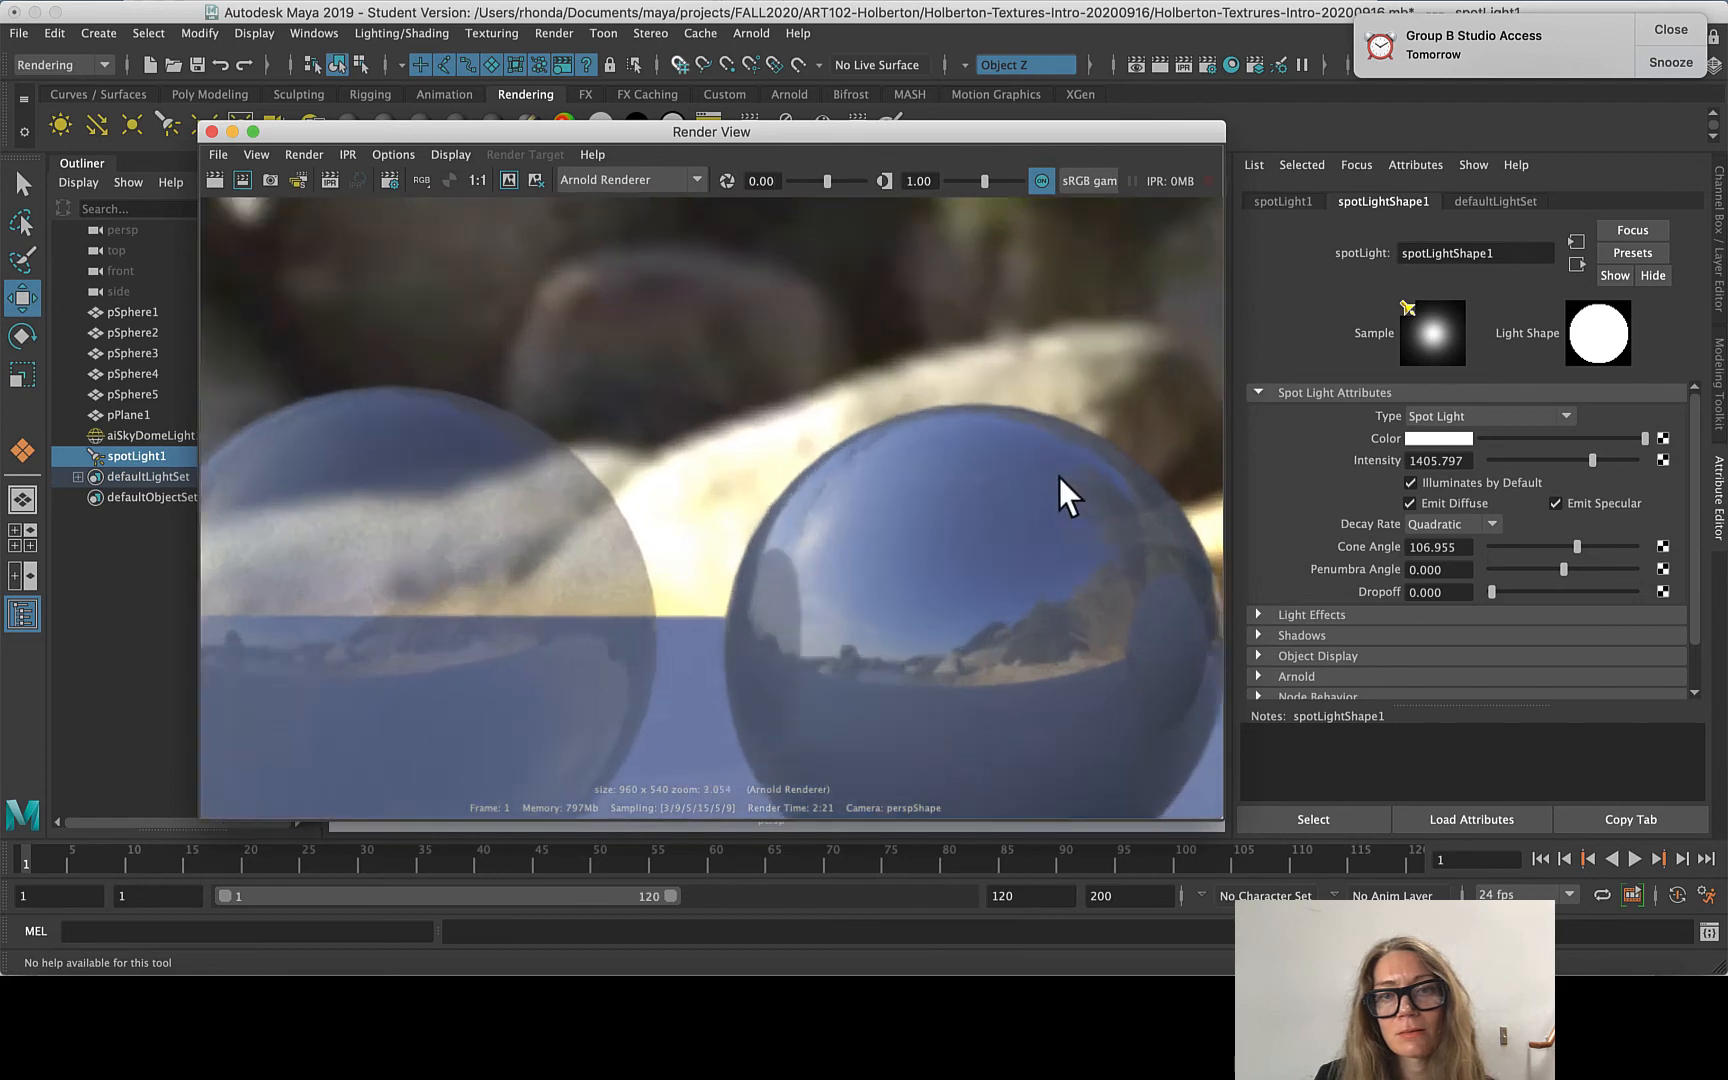
# - Inspect the reflective, mirrored and purple spheres up close for noise, and compare them with the transparent sphere in the whole image
pyautogui.scroll(3, 1058, 477)
pyautogui.scroll(3, 521, 683)
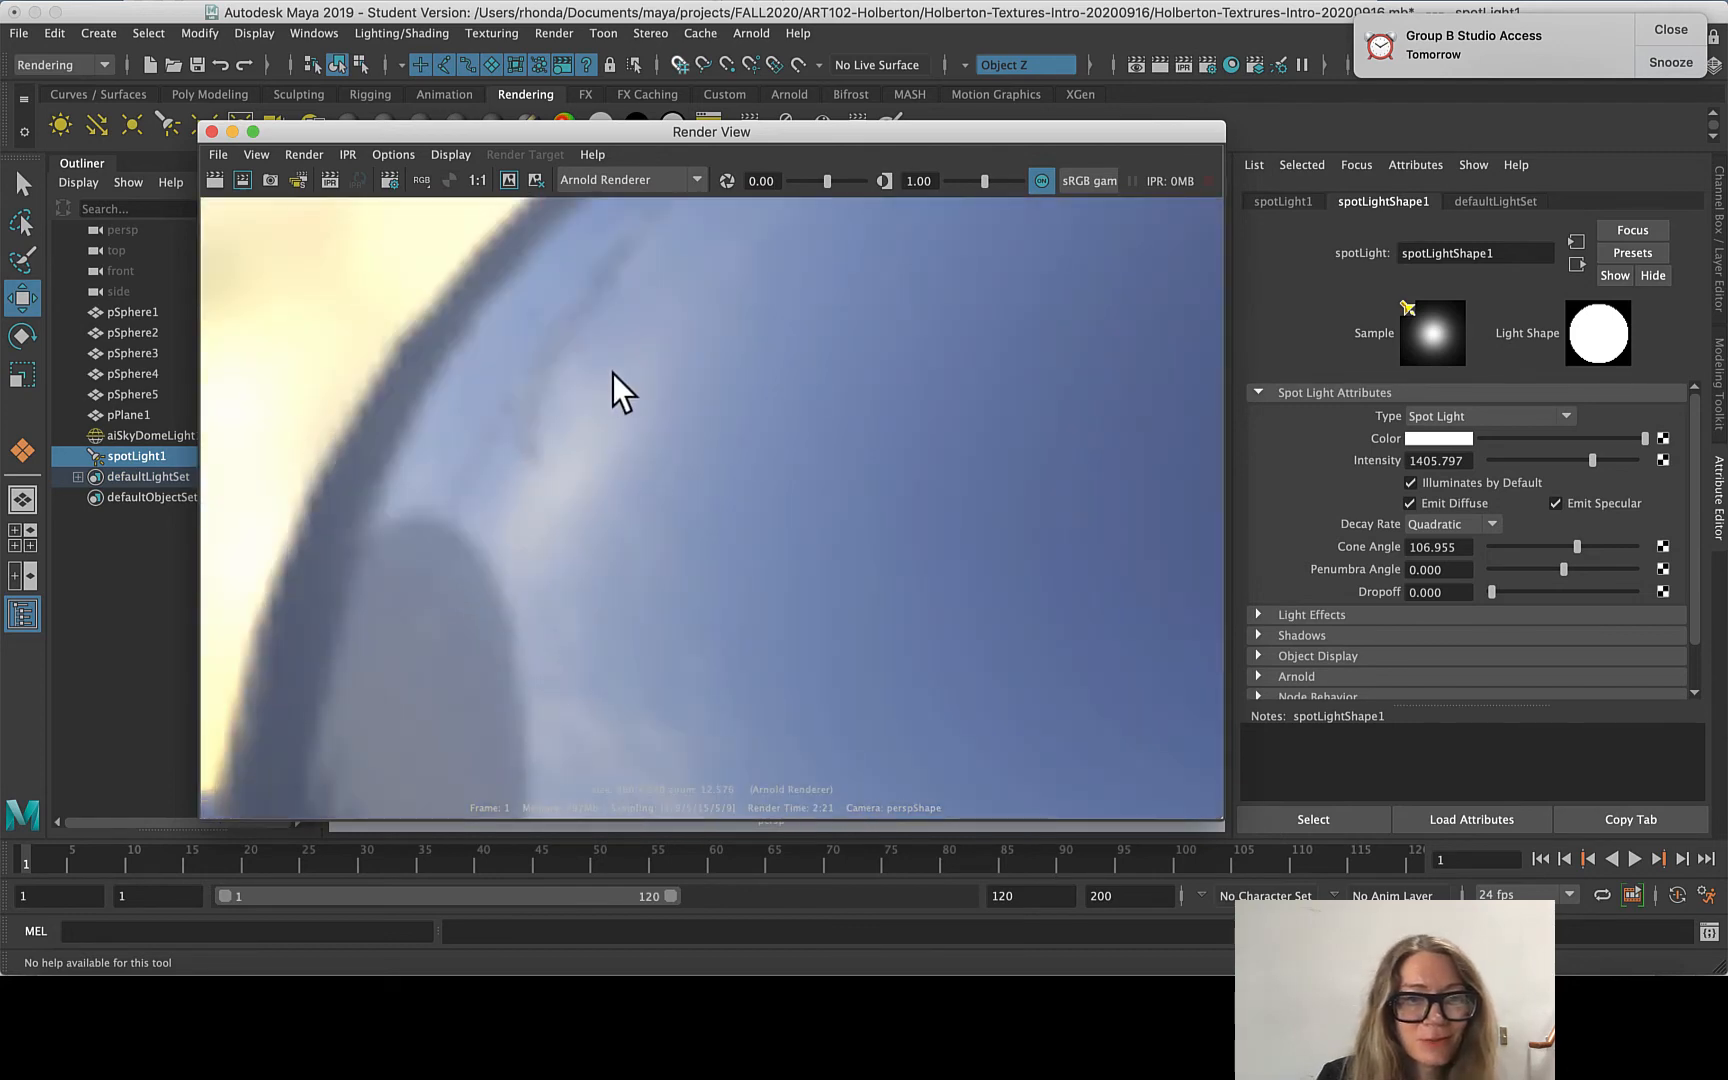
pyautogui.scroll(-8, 518, 521)
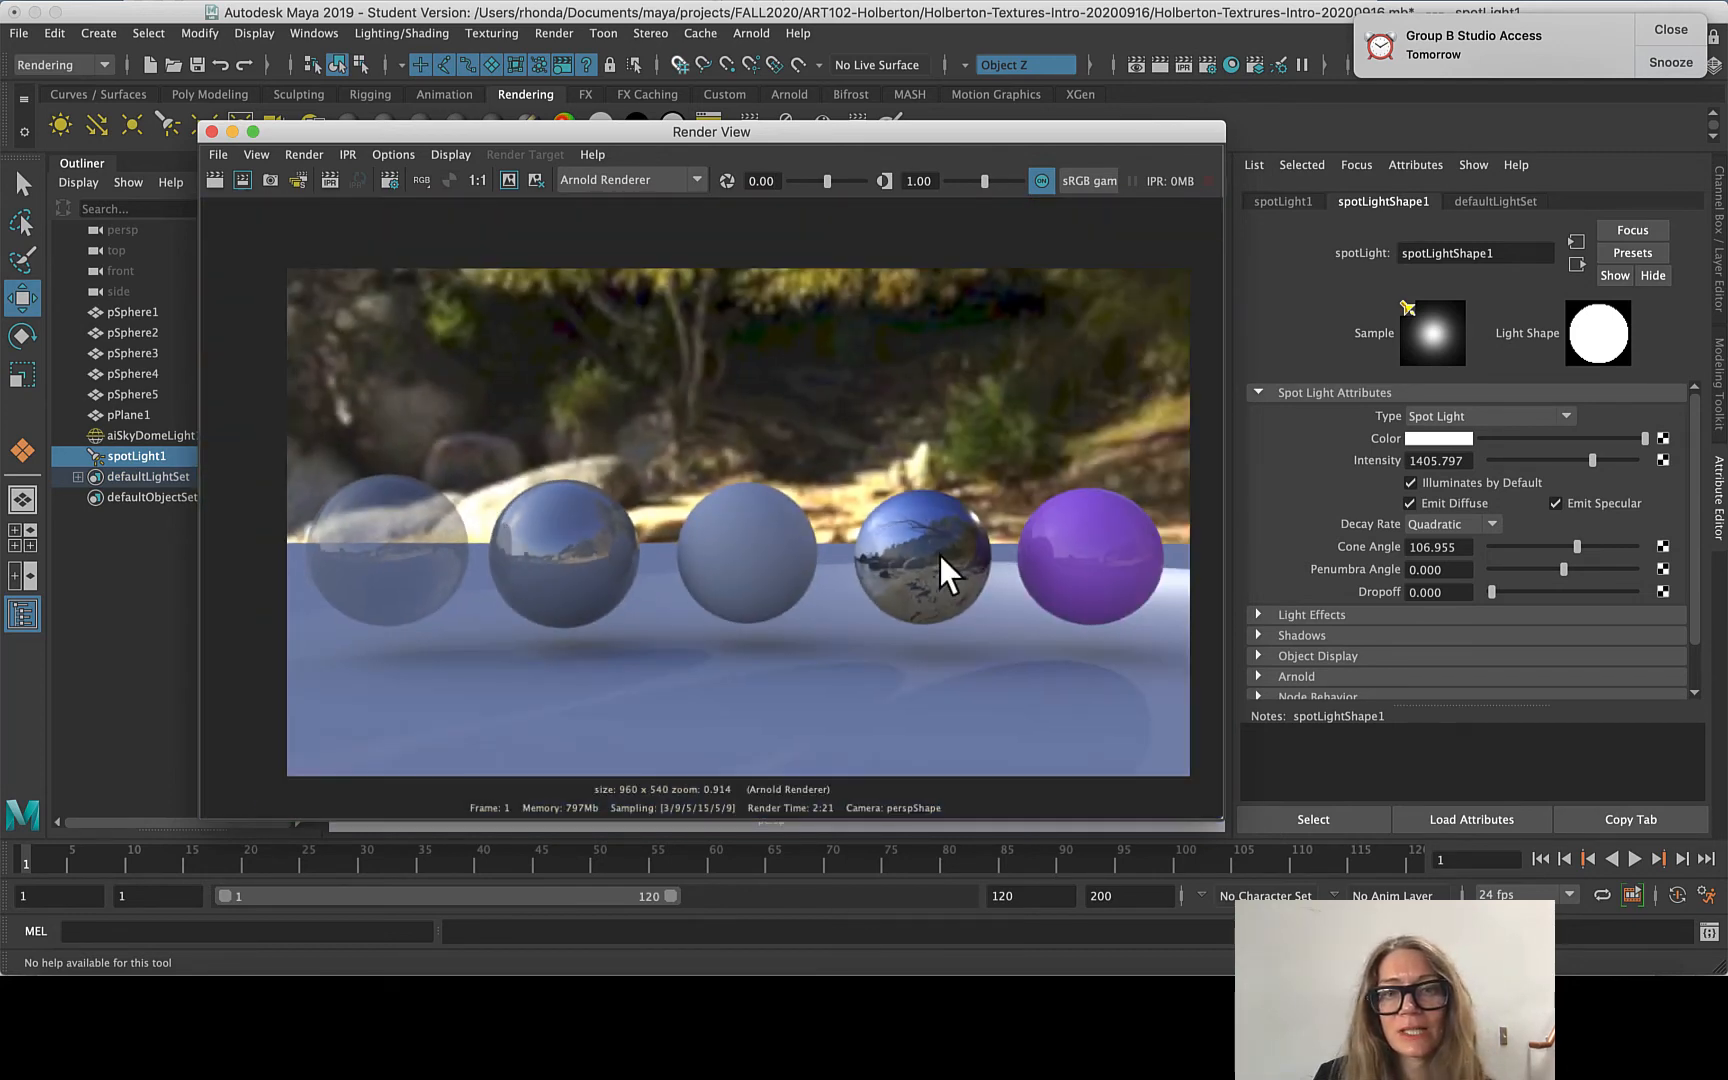
pyautogui.scroll(4, 930, 555)
pyautogui.scroll(3, 753, 486)
pyautogui.scroll(-6, 755, 487)
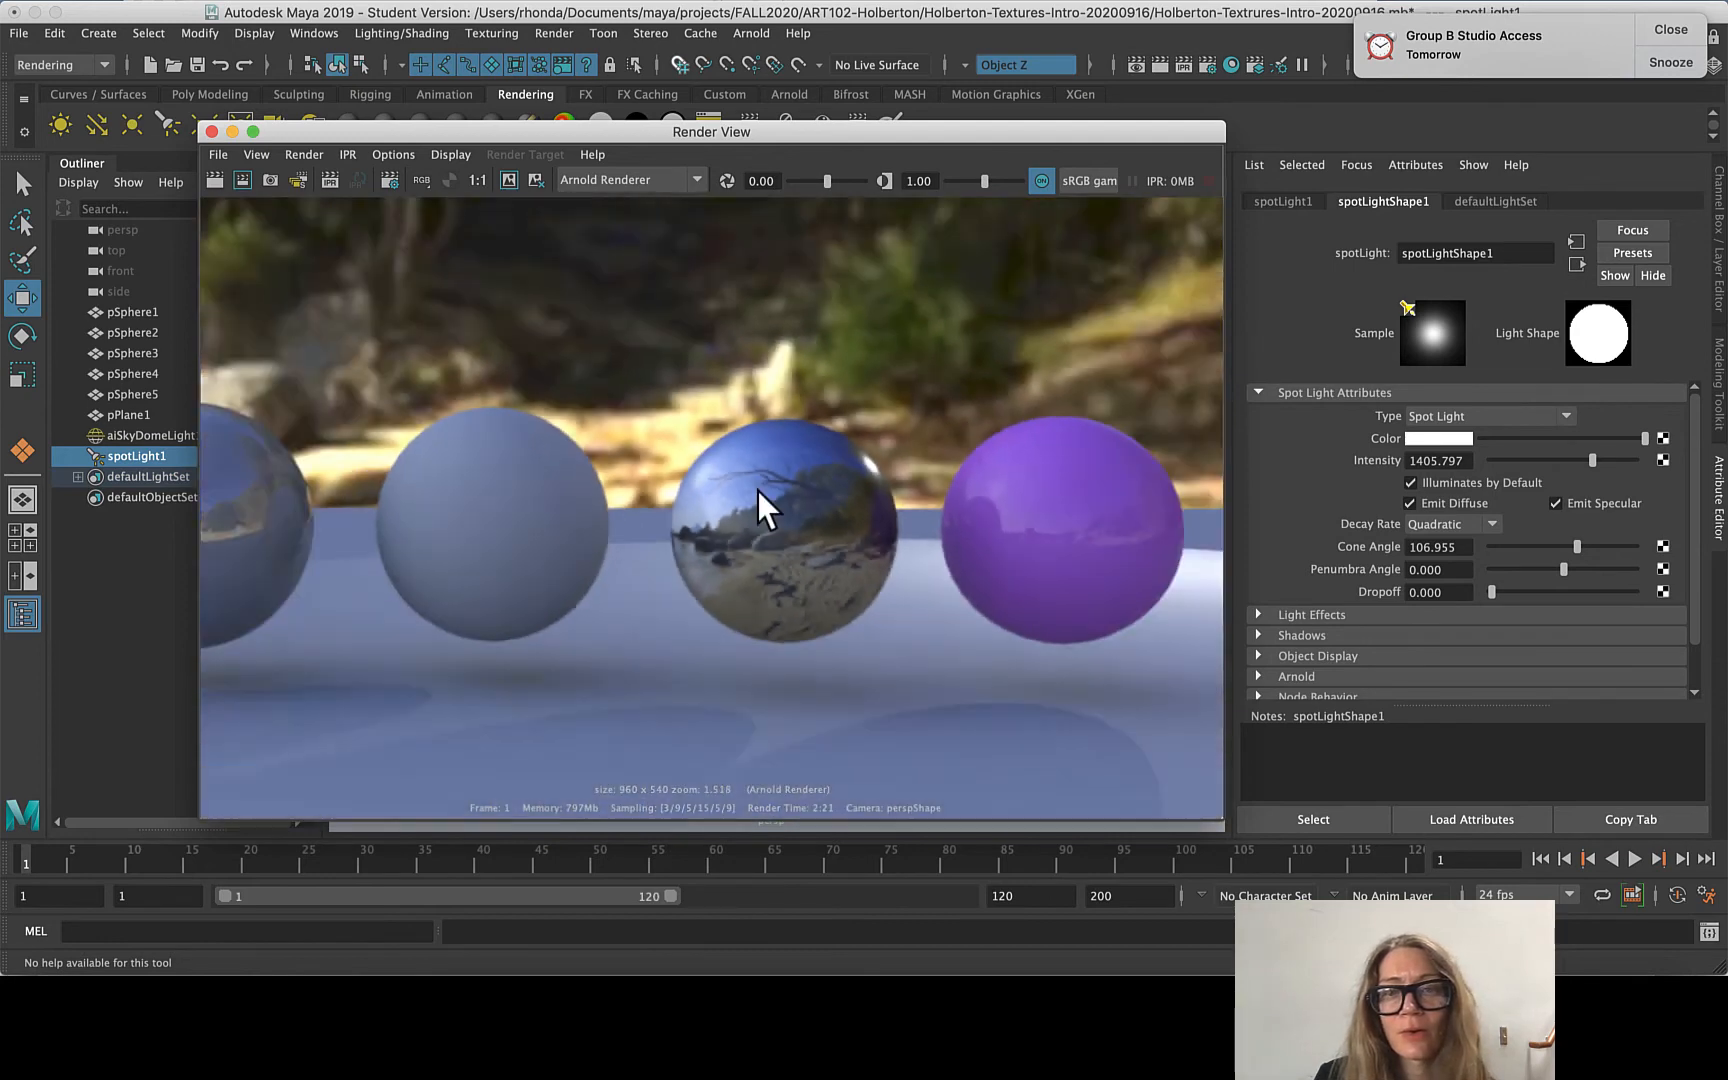
pyautogui.scroll(10, 1038, 573)
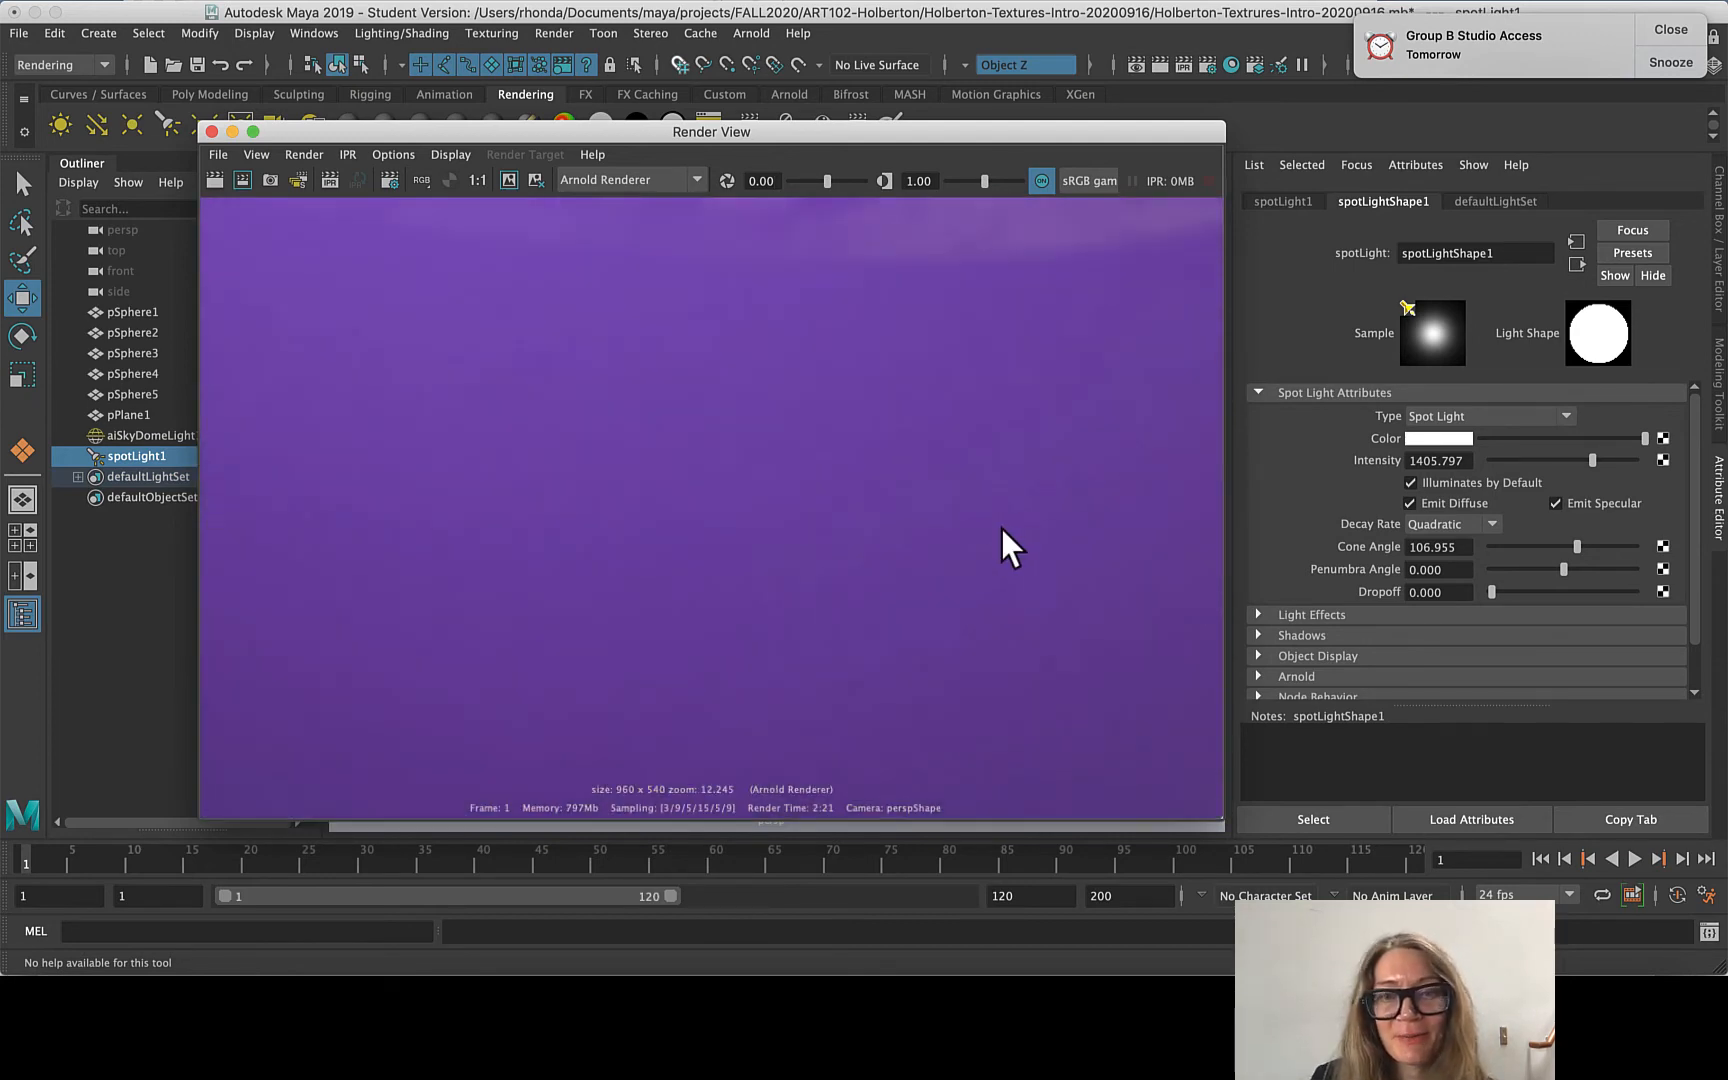
pyautogui.scroll(-5, 763, 645)
pyautogui.scroll(-7, 797, 660)
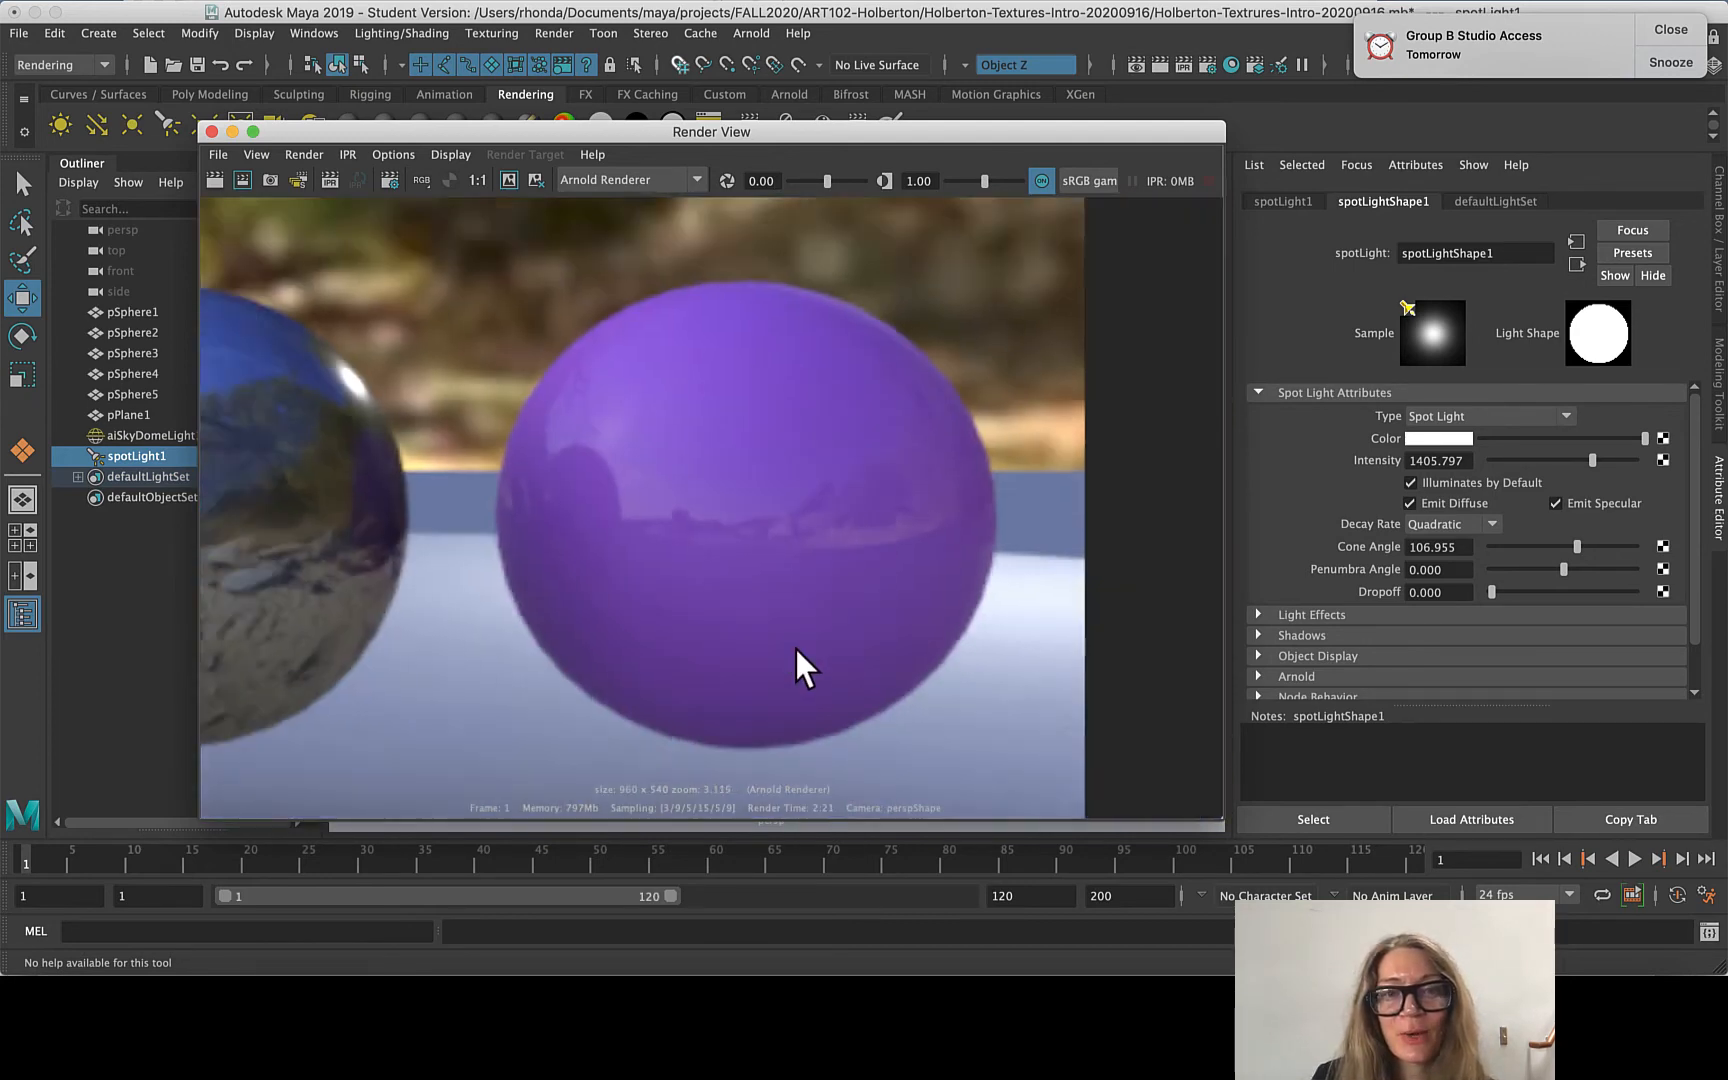
pyautogui.scroll(-2, 700, 662)
pyautogui.scroll(5, 459, 685)
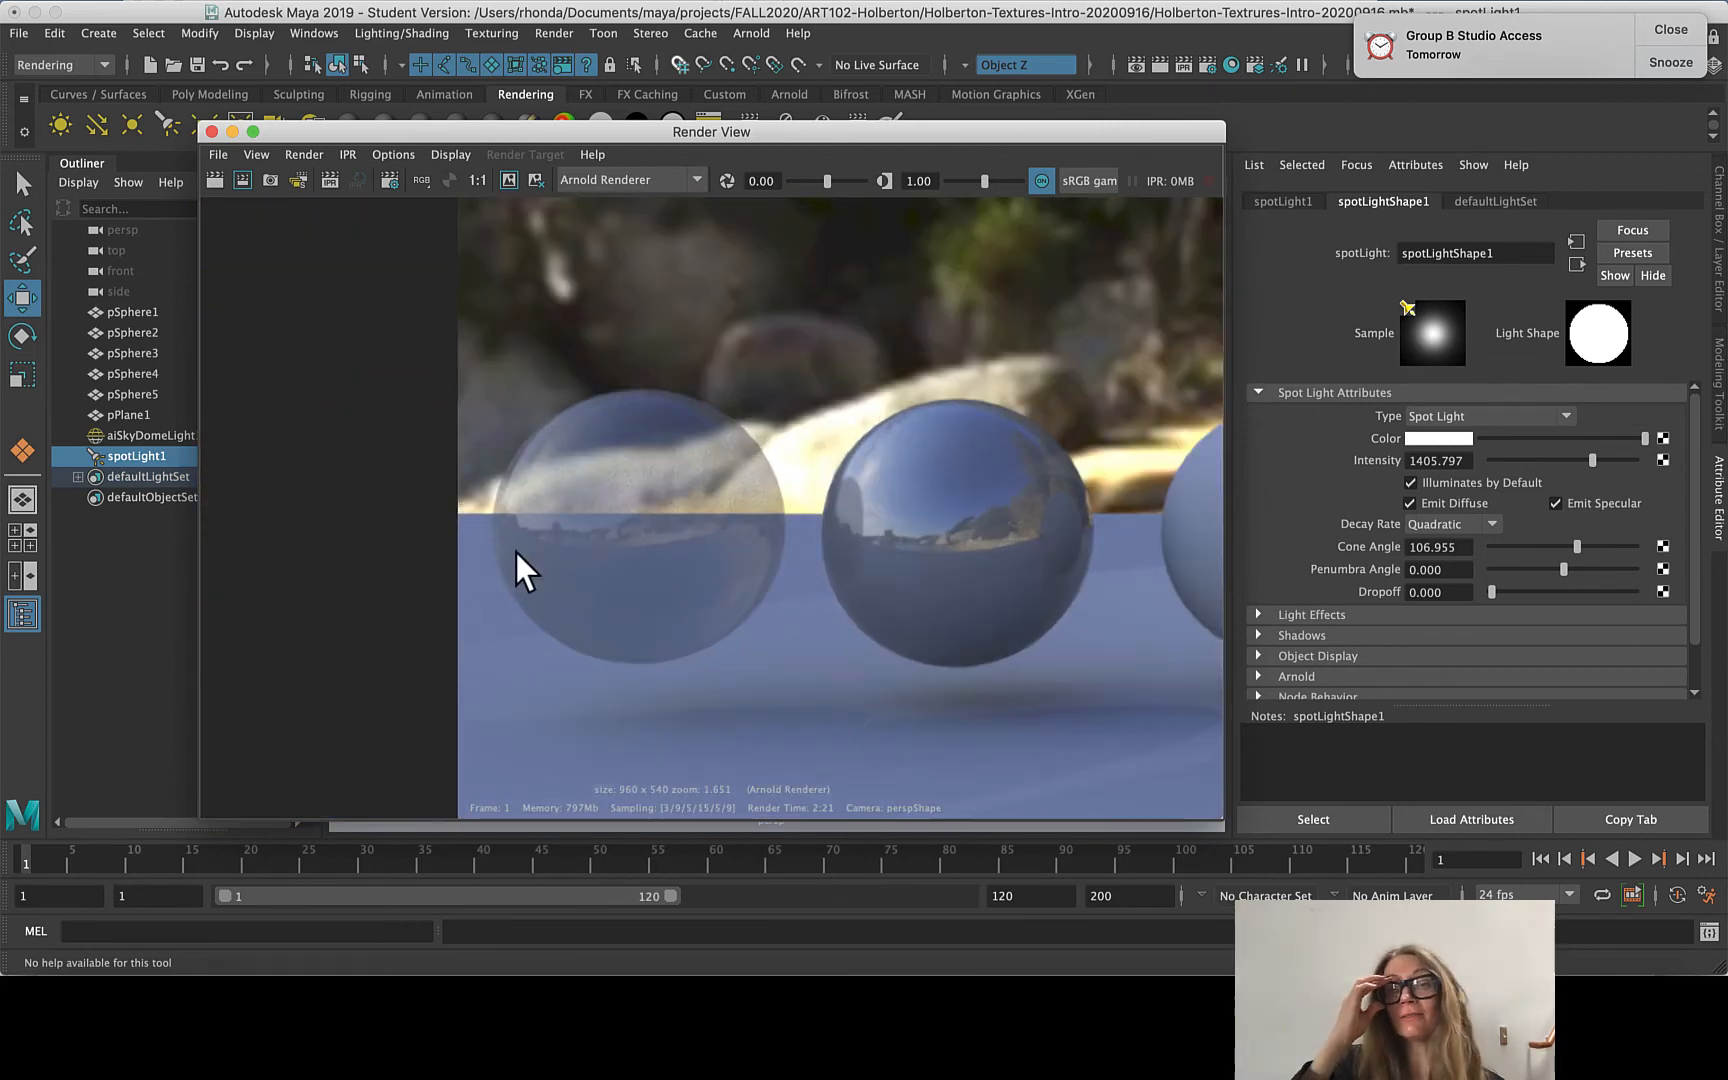
pyautogui.scroll(-4, 509, 444)
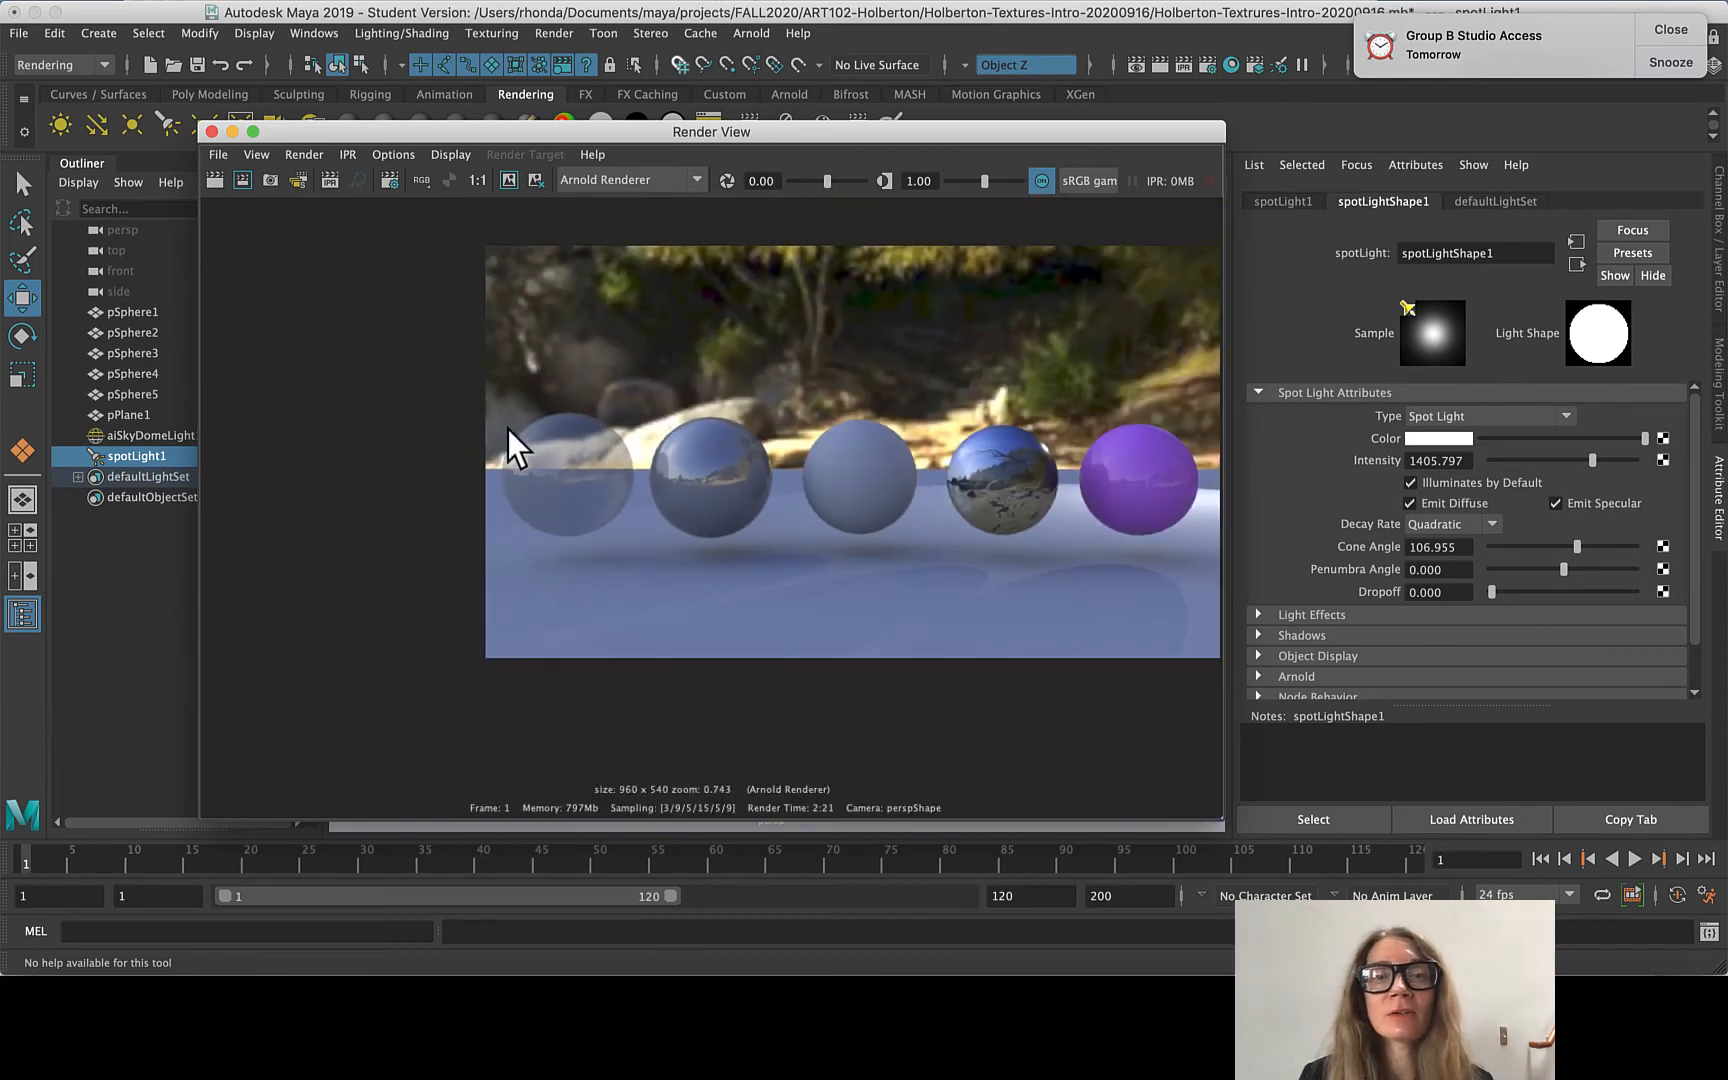
pyautogui.scroll(2, 552, 451)
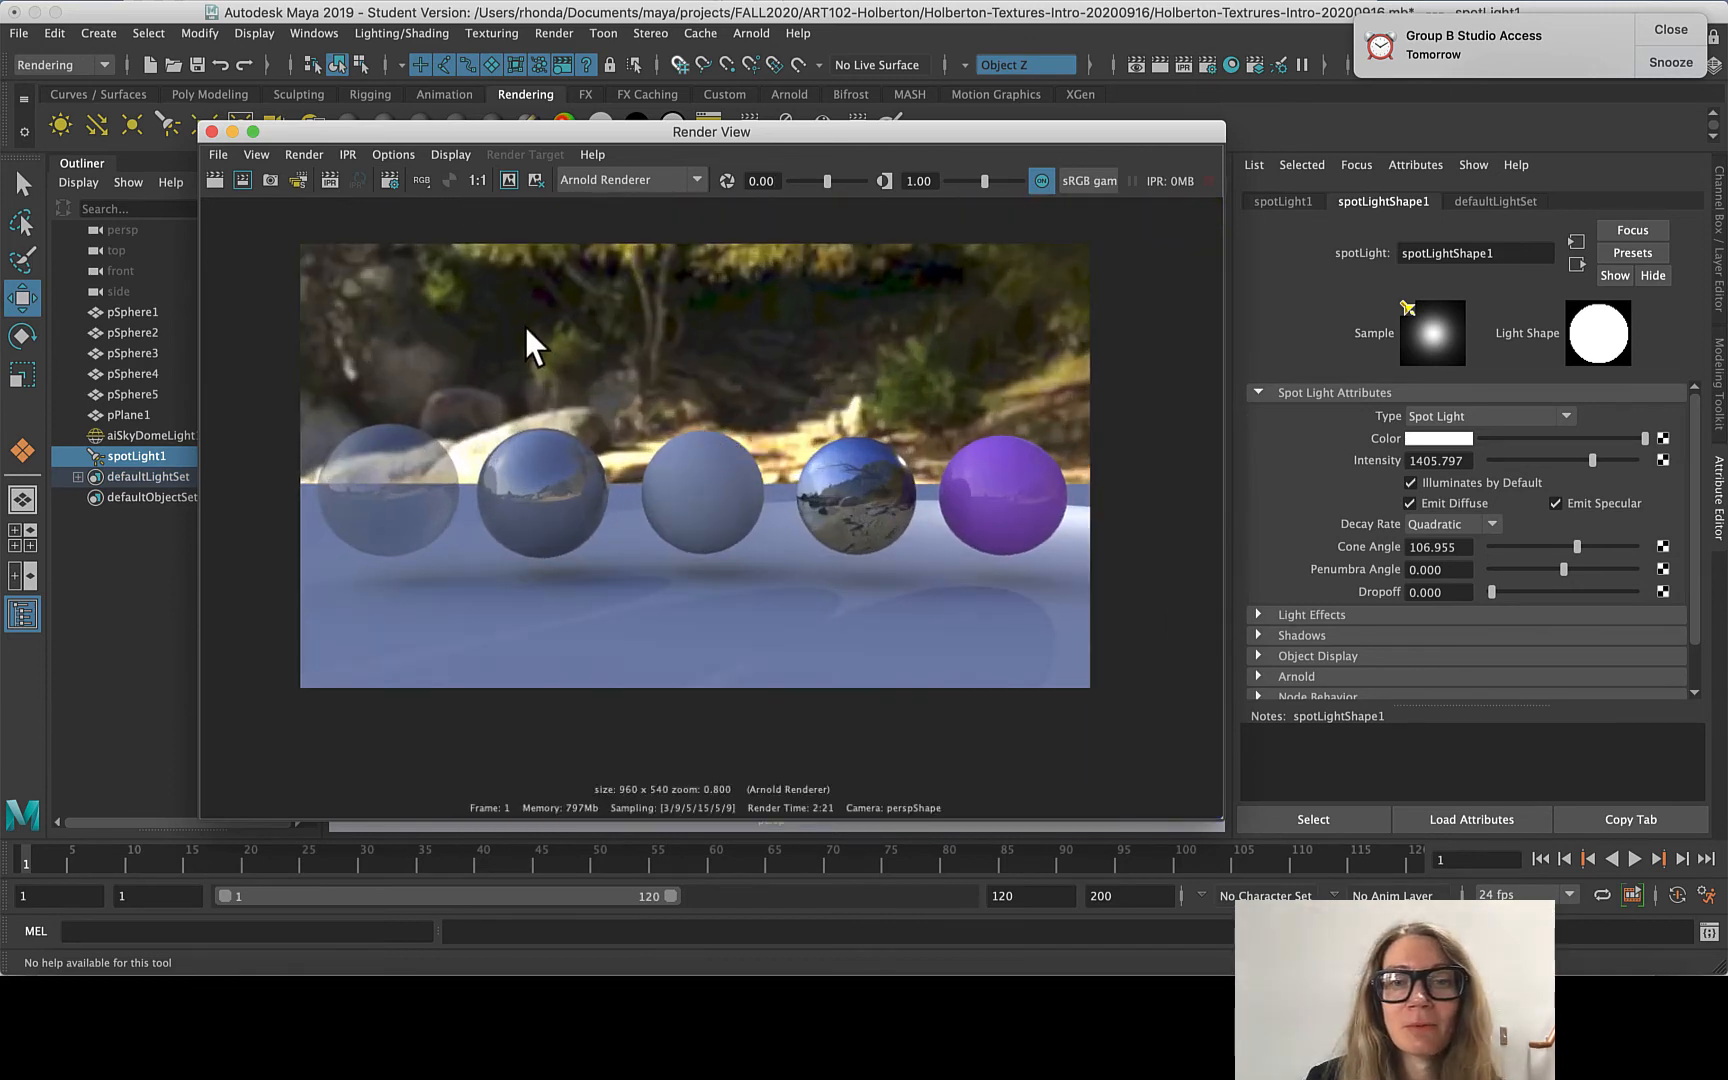
pyautogui.scroll(1, 527, 328)
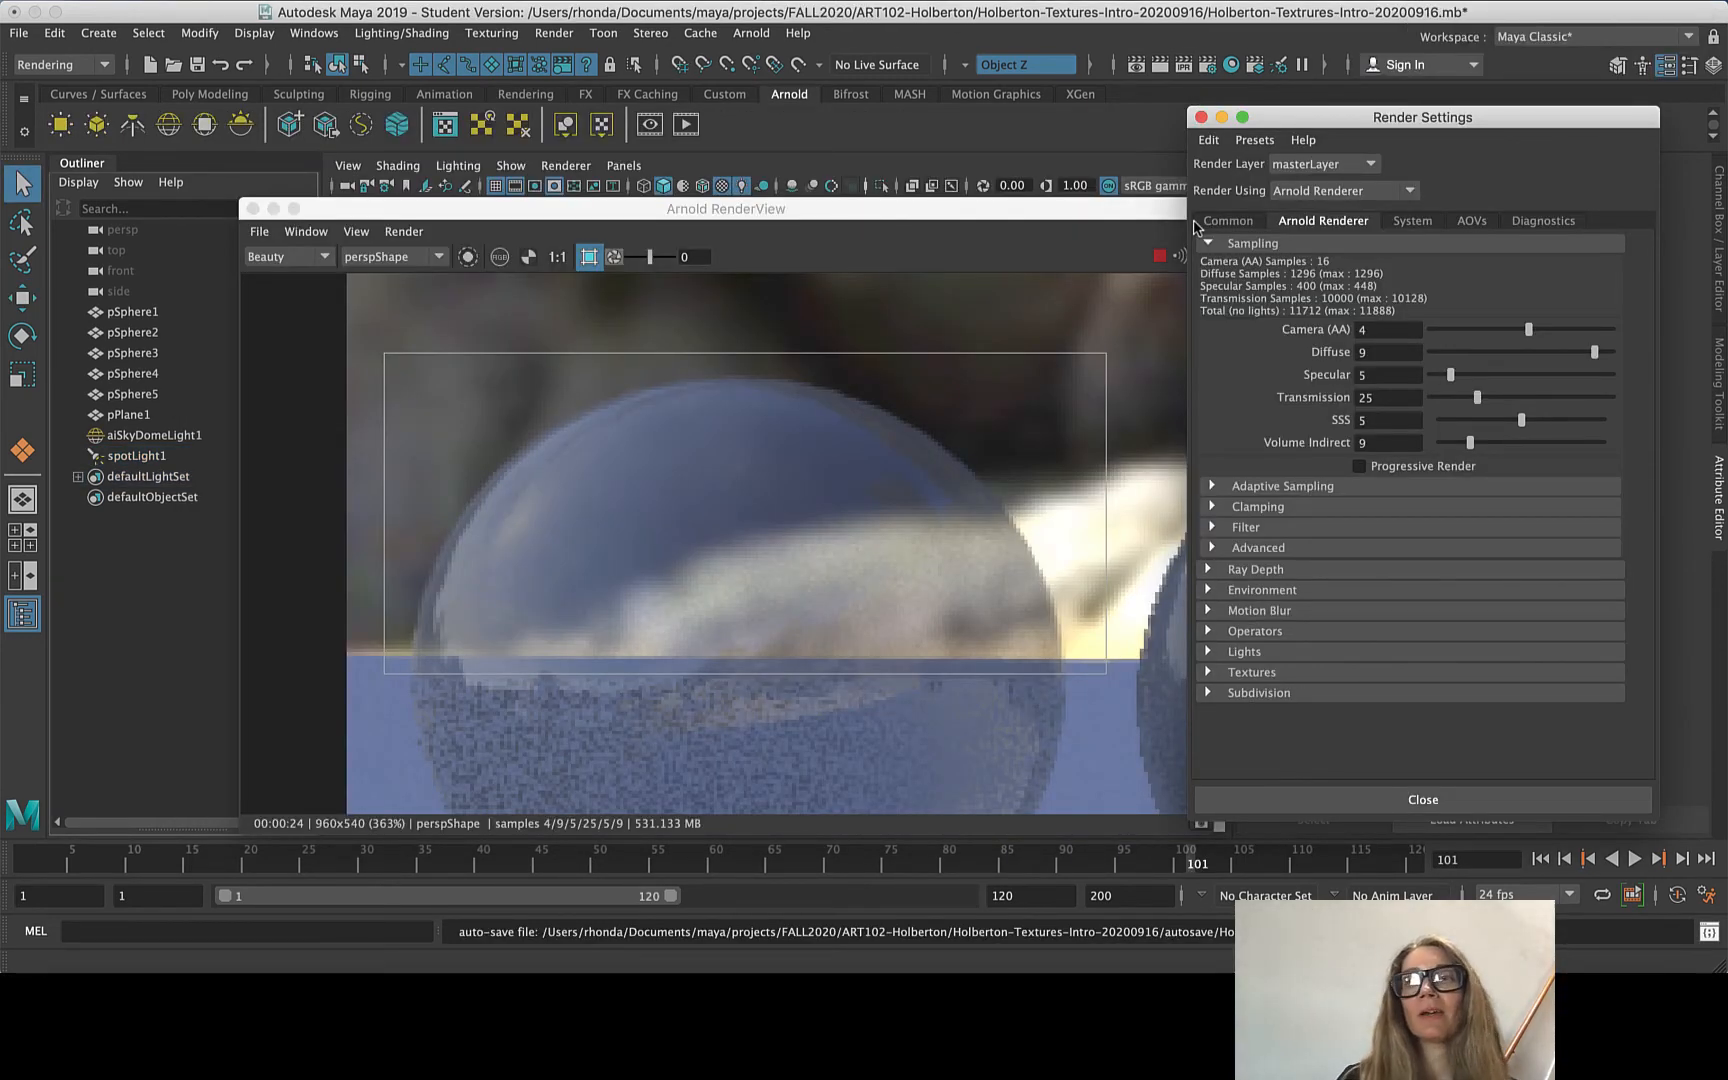
# - Set the Camera (AA) samples to 5 so the cropped region of the transparent sphere renders again
pyautogui.click(1380, 332)
pyautogui.press('BackSpace')
pyautogui.write('5')
pyautogui.press('Return')
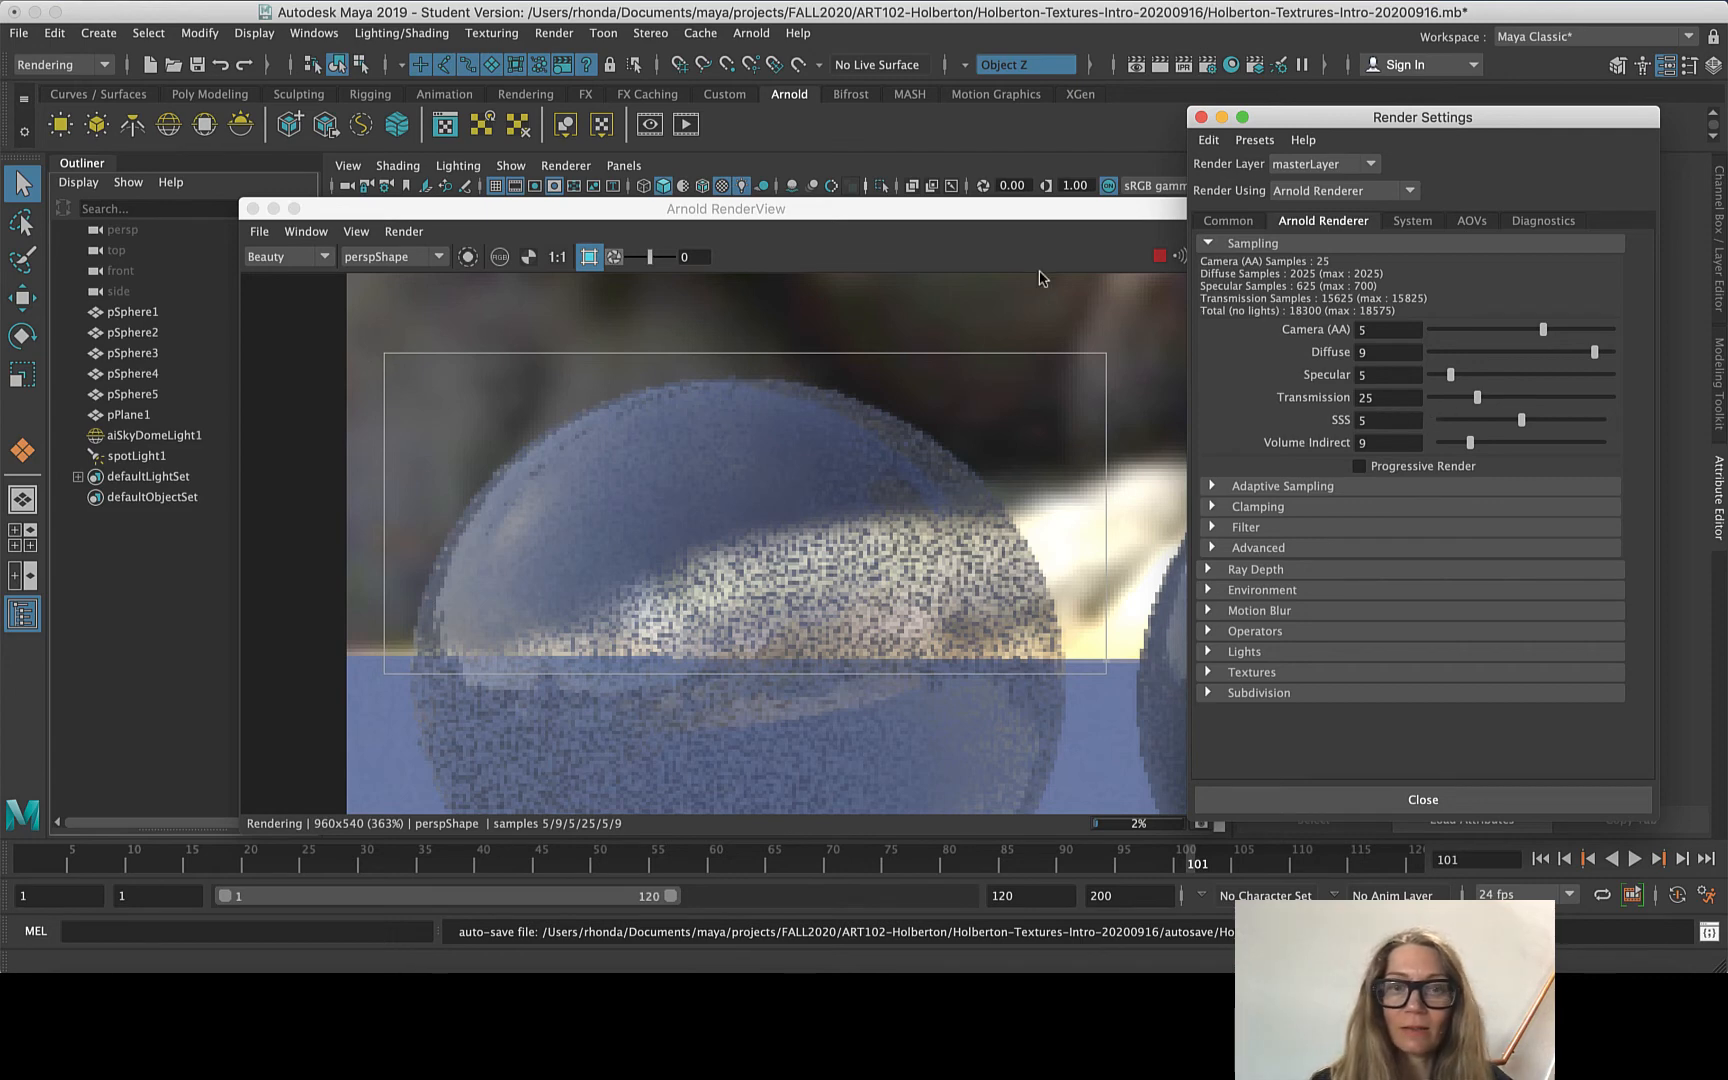
# - Clear the crop region and draw a new one around the upper half of the transparent sphere
pyautogui.scroll(-10, 656, 600)
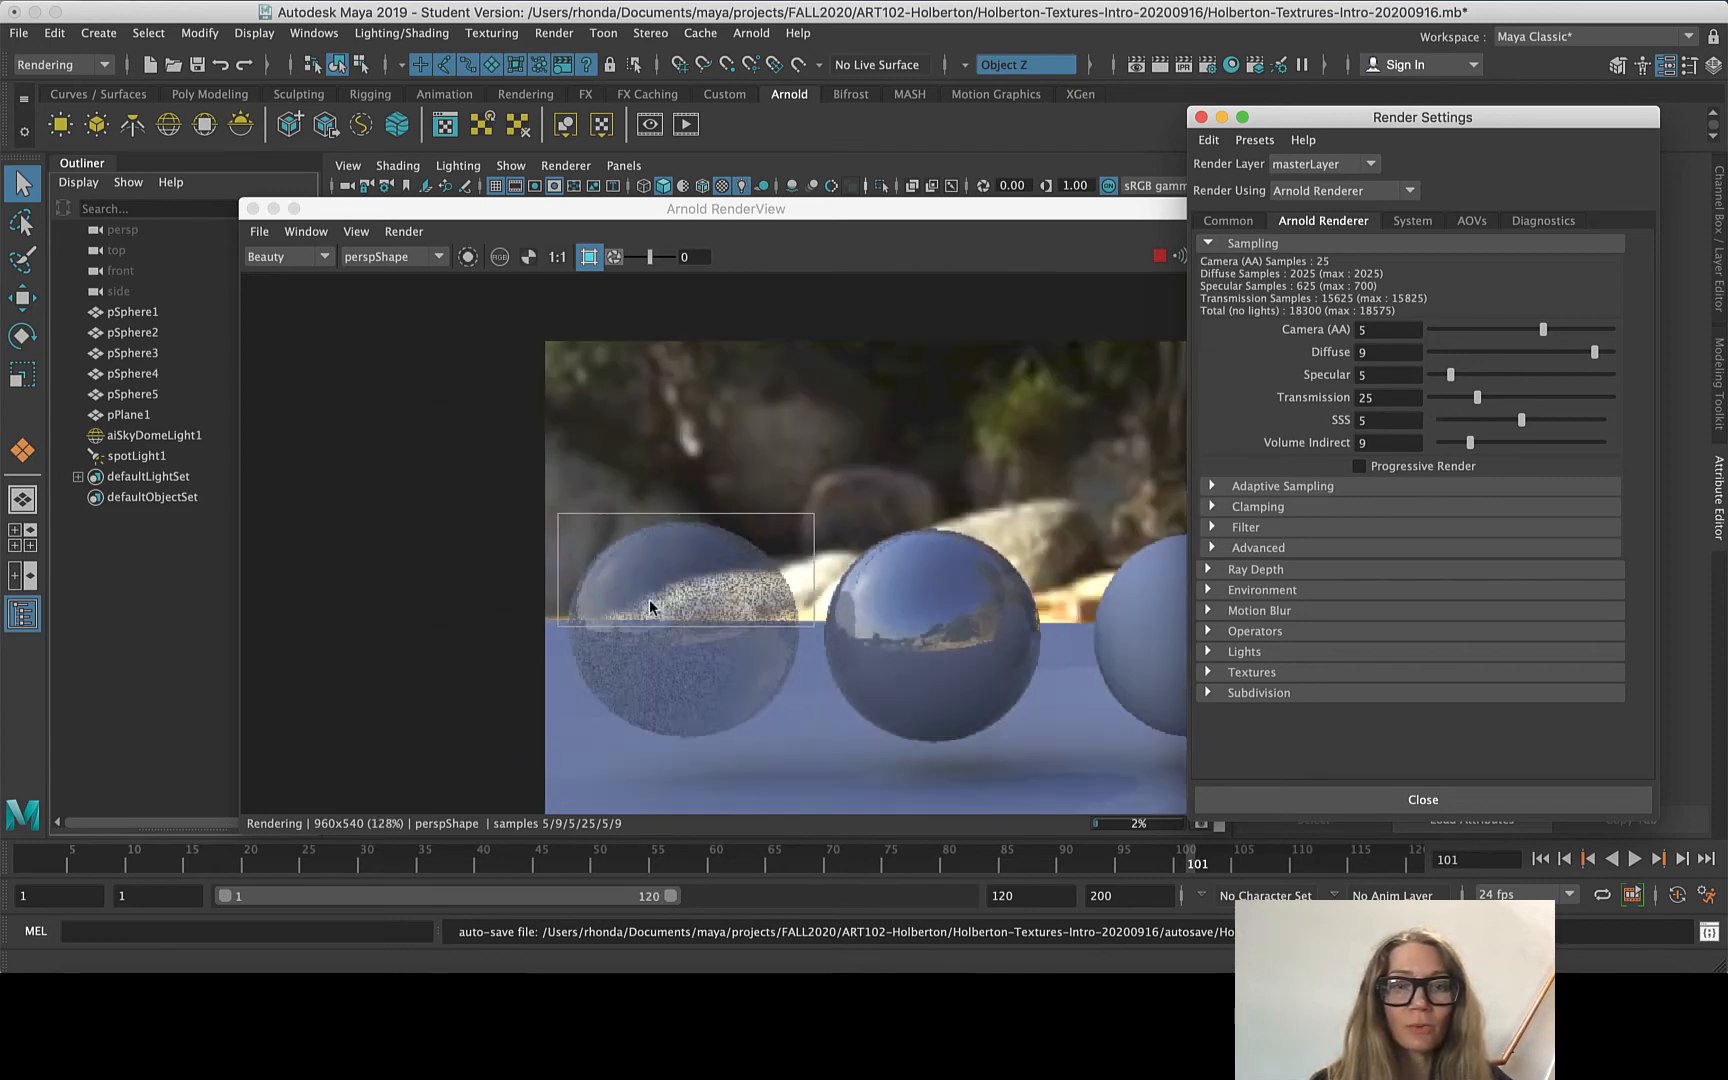
pyautogui.scroll(2, 656, 616)
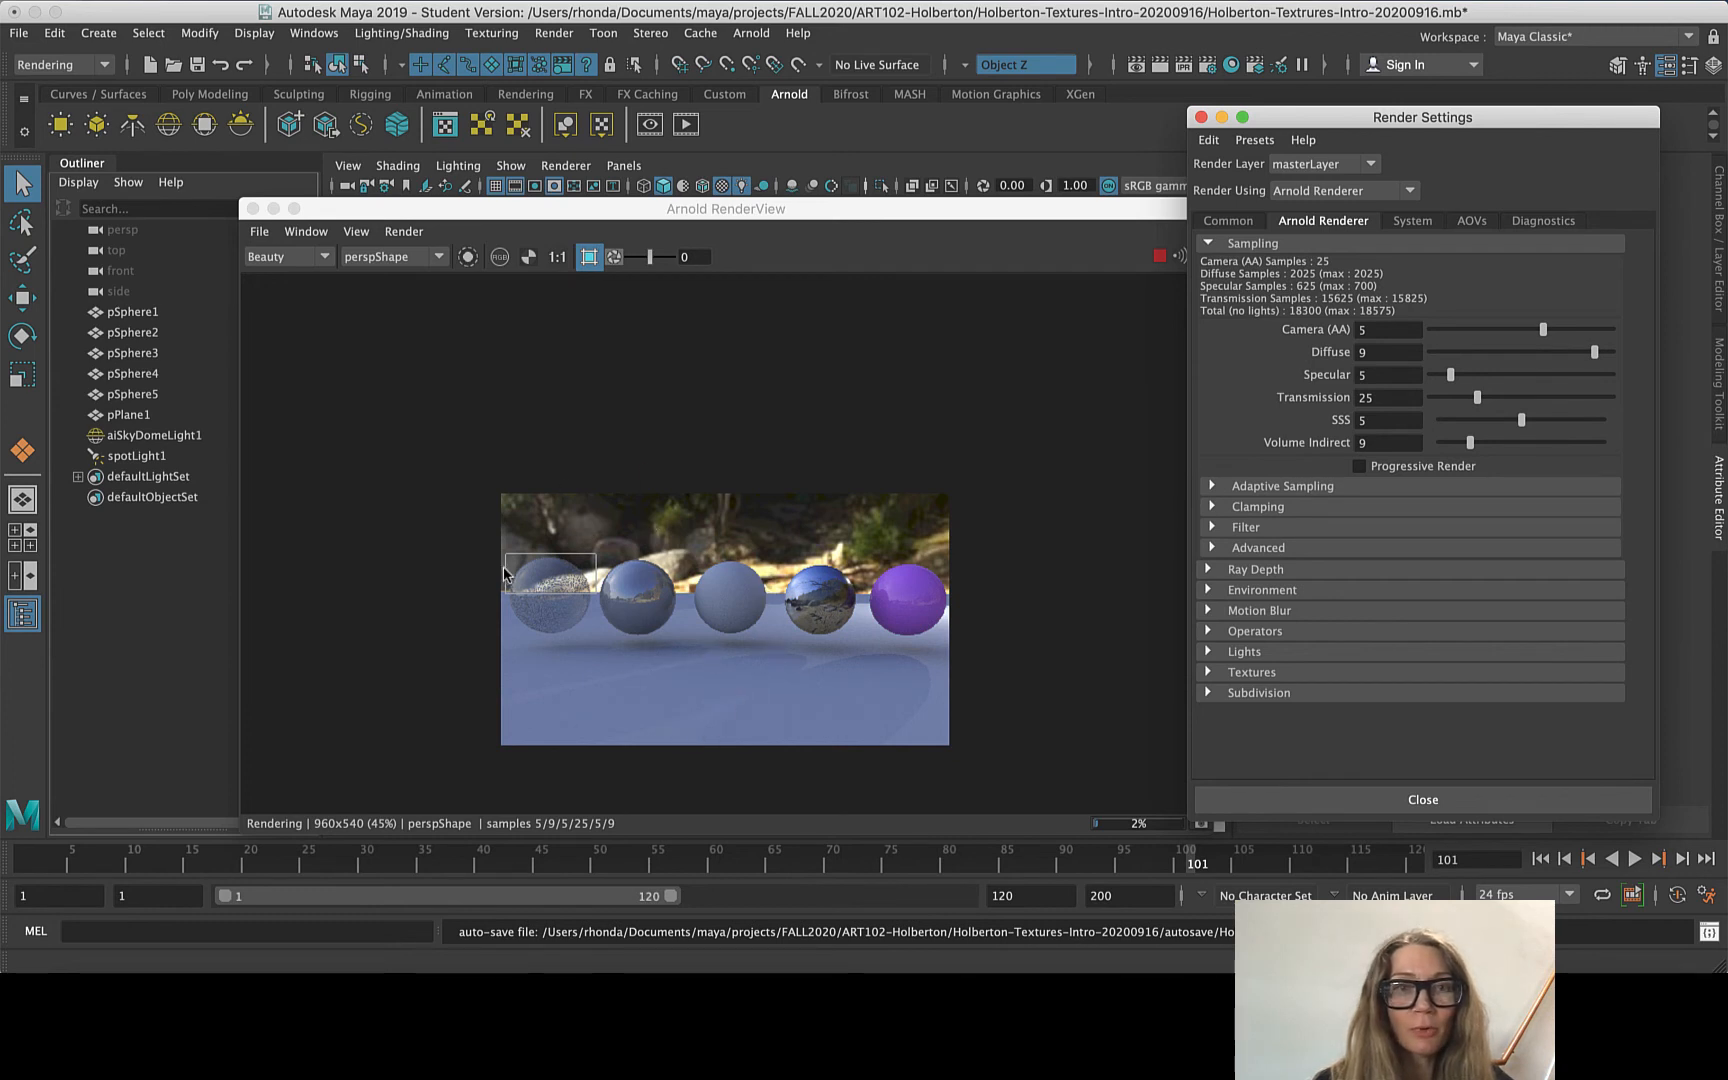
pyautogui.scroll(6, 508, 574)
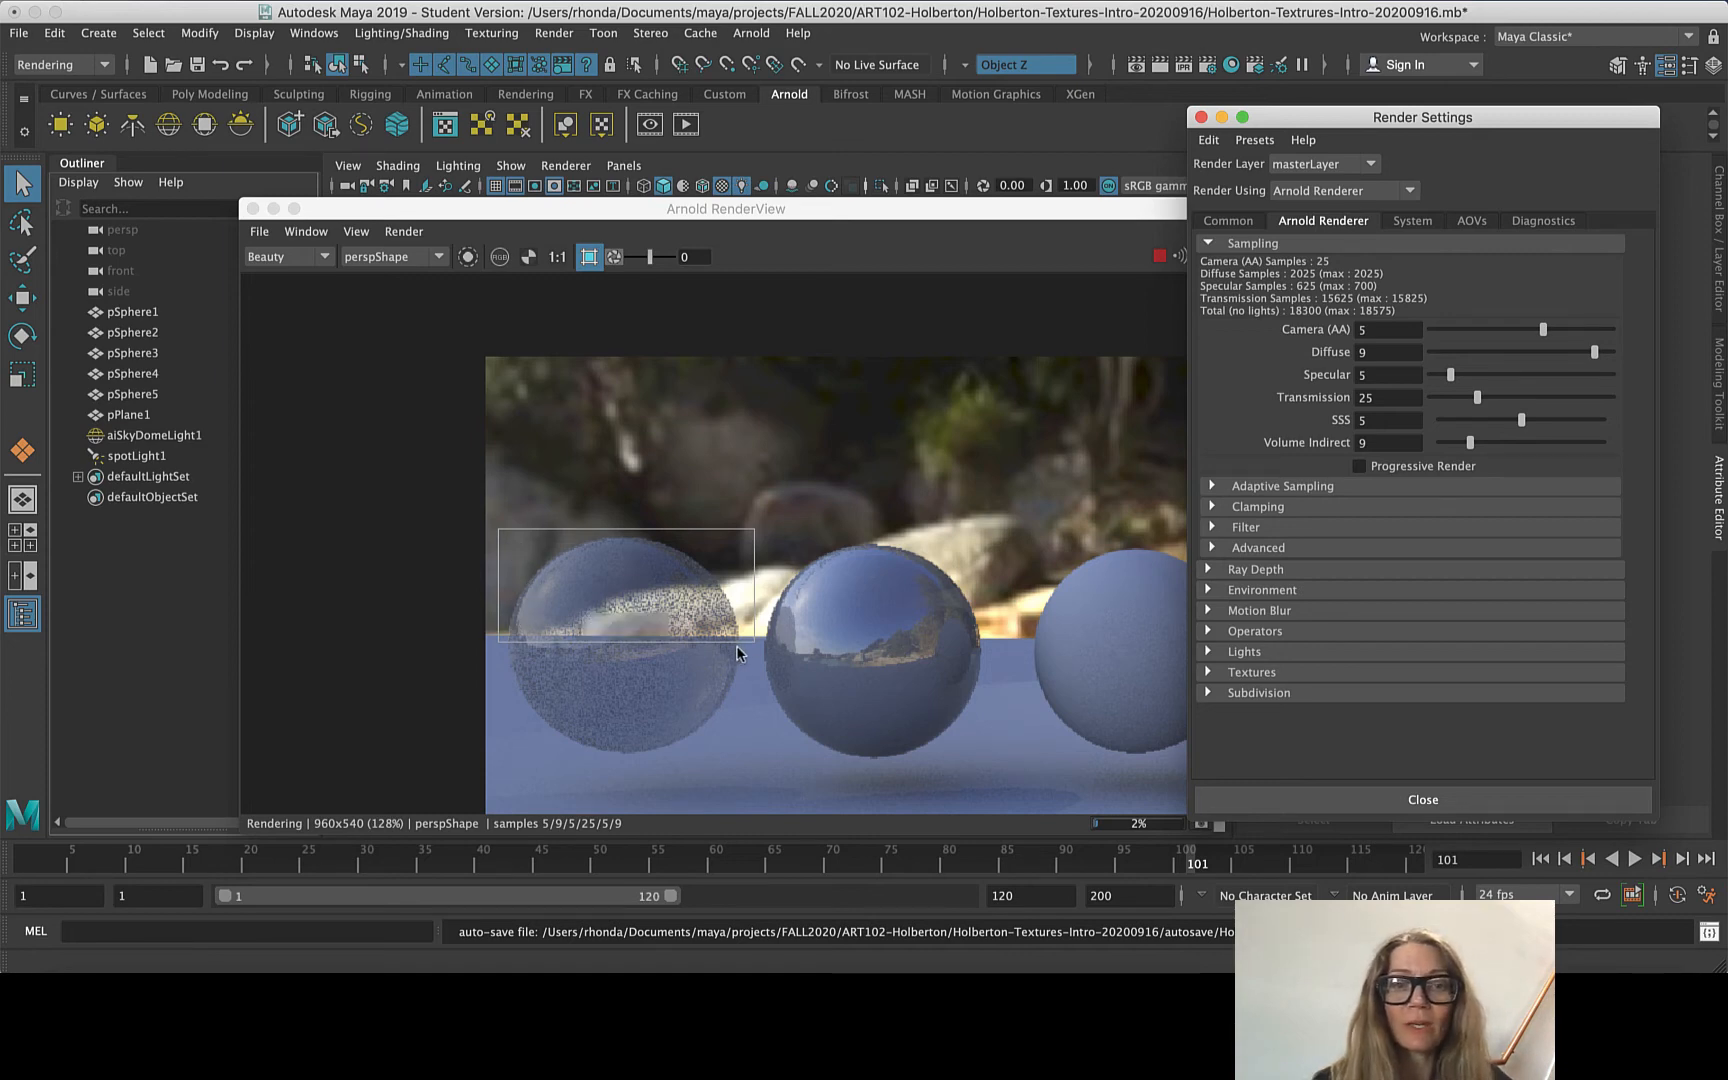
pyautogui.scroll(5, 562, 641)
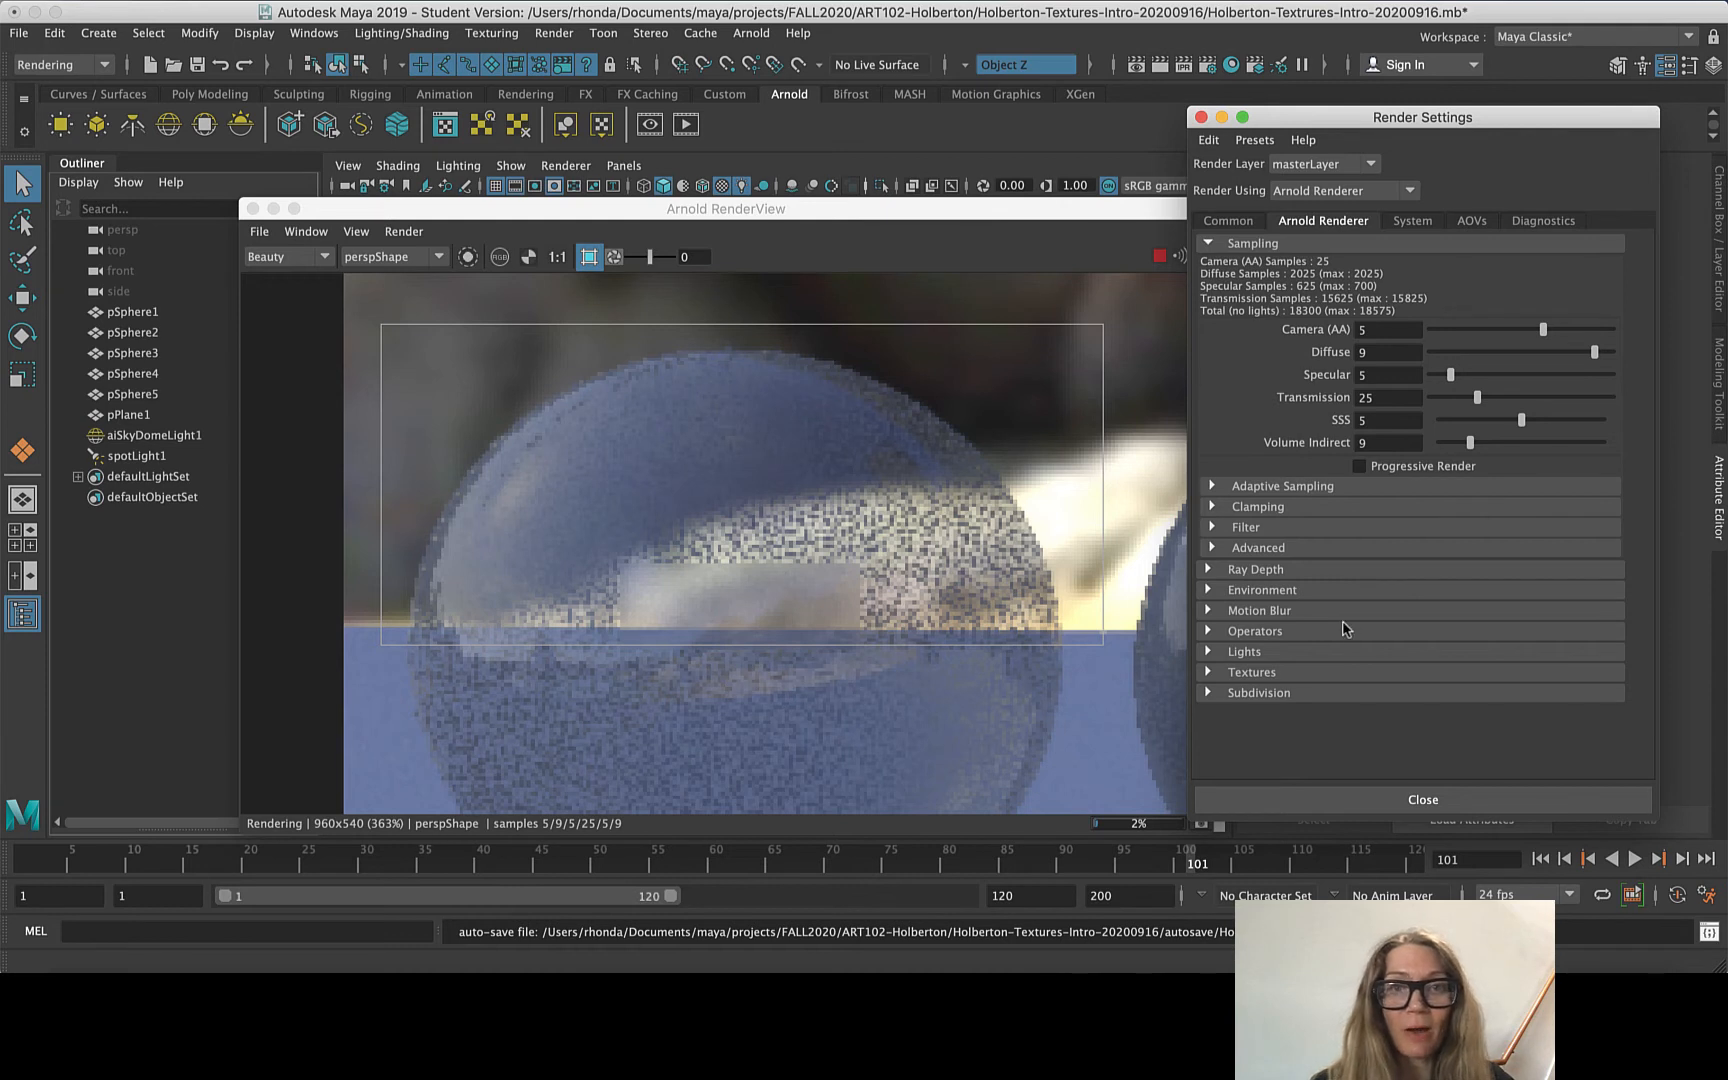
pyautogui.click(588, 260)
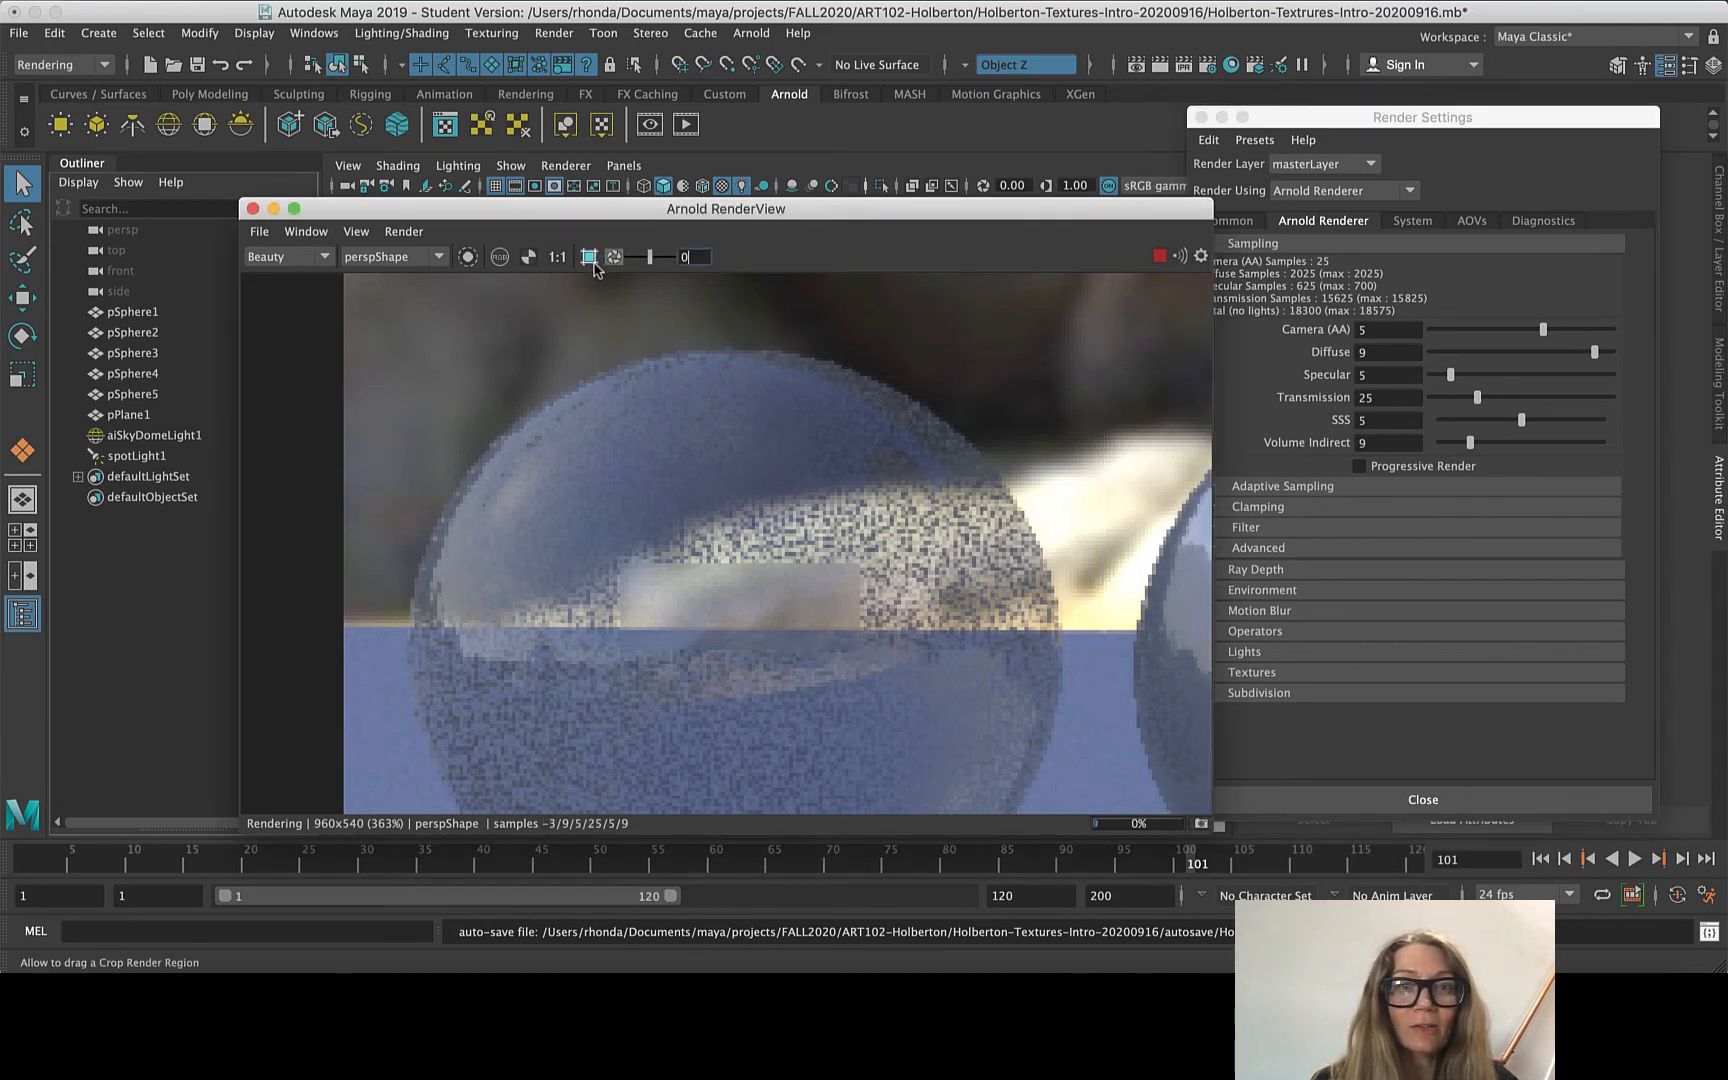
pyautogui.click(588, 258)
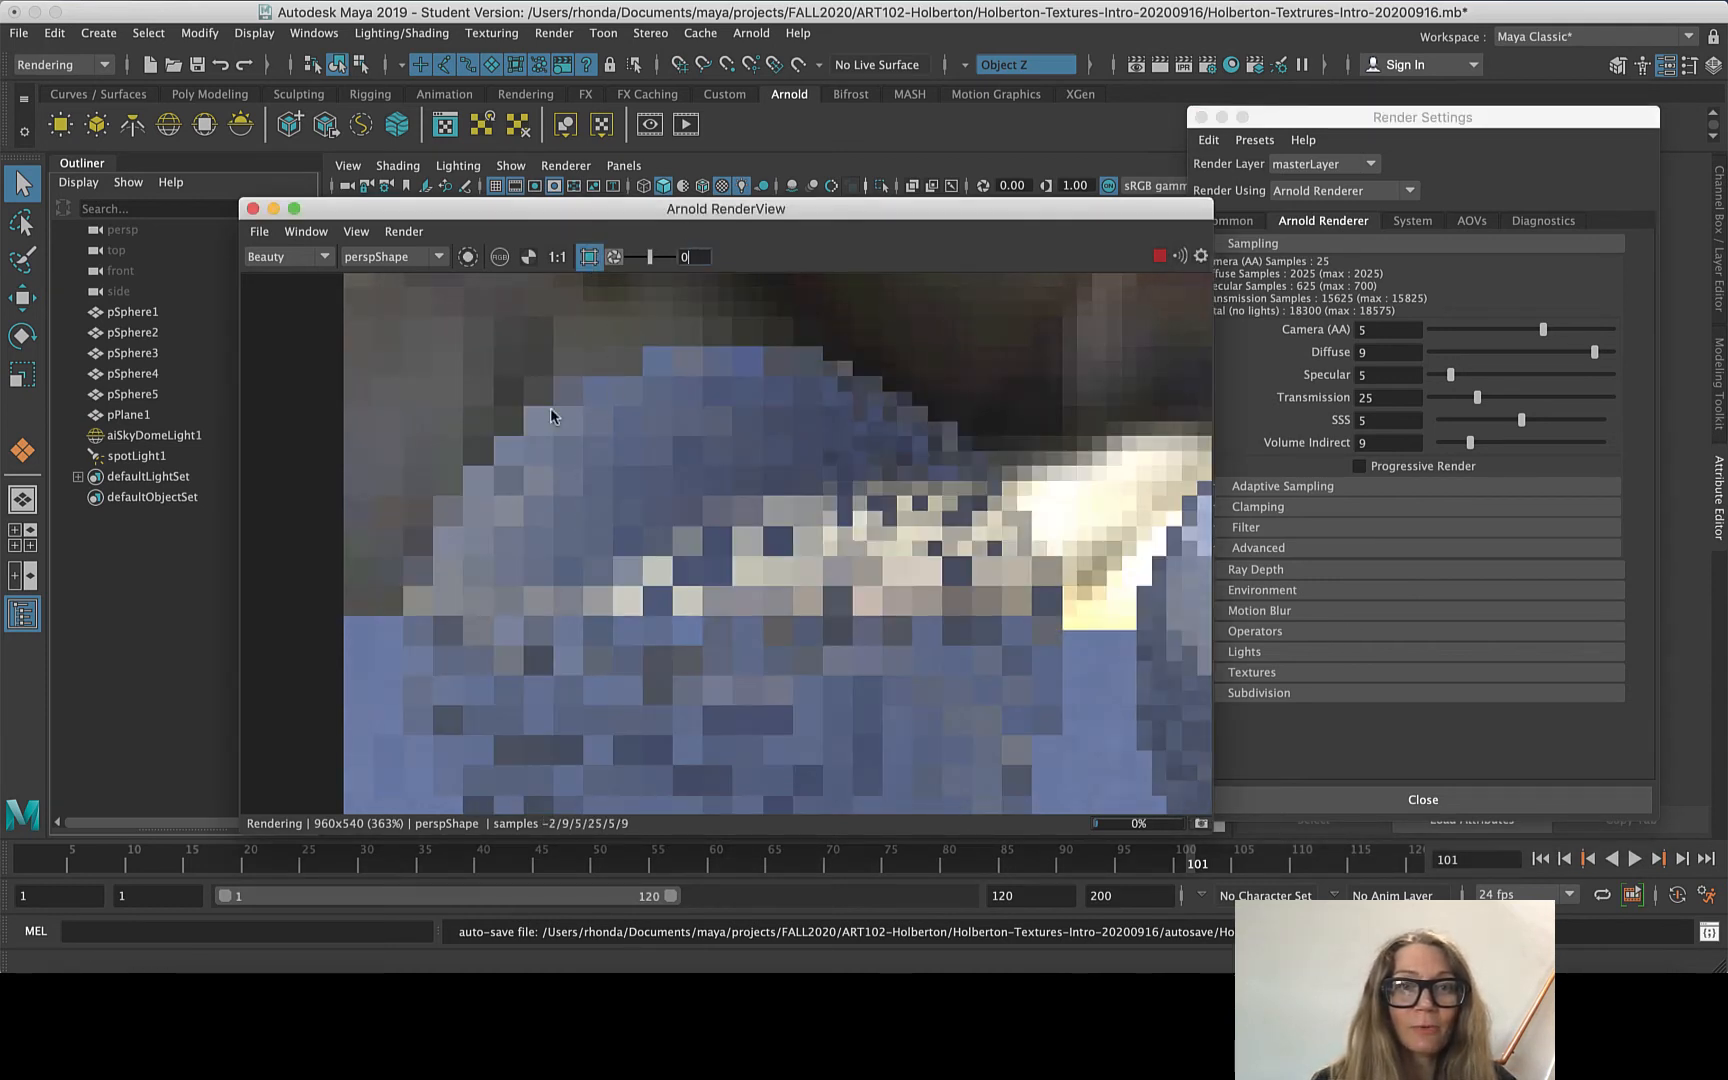
pyautogui.moveTo(385, 308); pyautogui.dragTo(1090, 675)
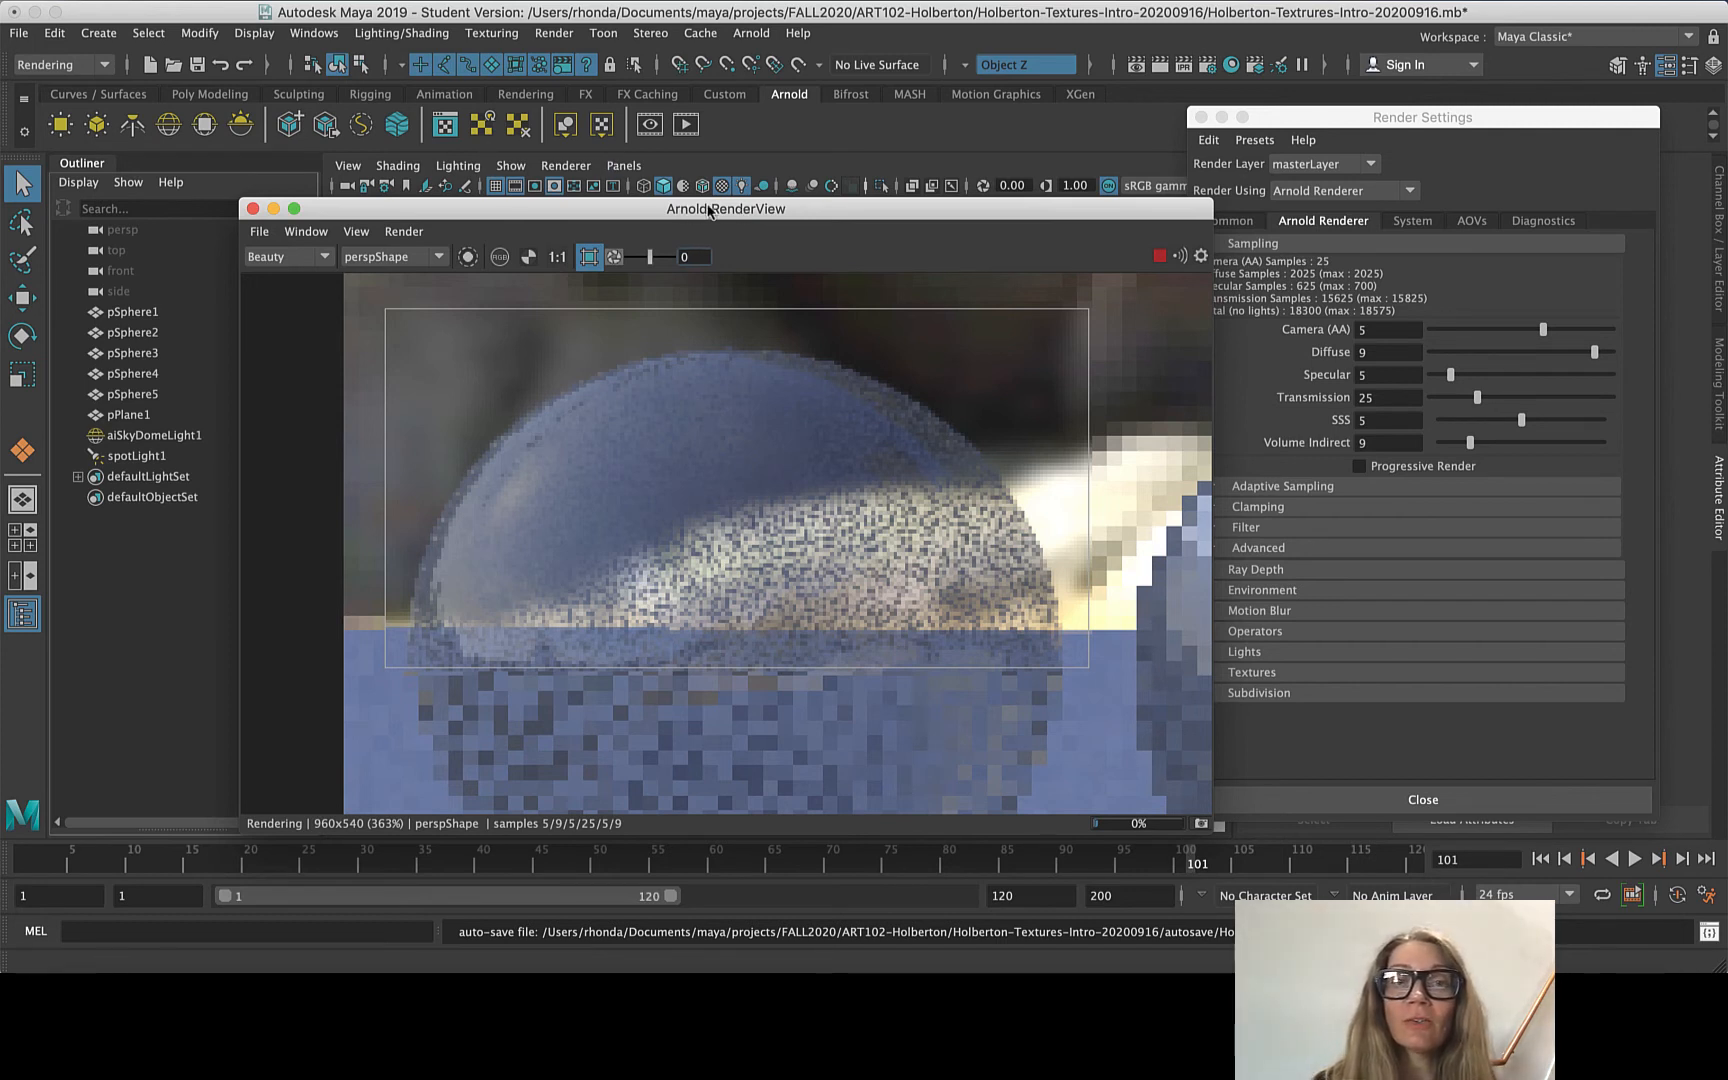
# - Close the Arnold RenderView and Render Settings windows
pyautogui.click(253, 208)
pyautogui.click(1201, 117)
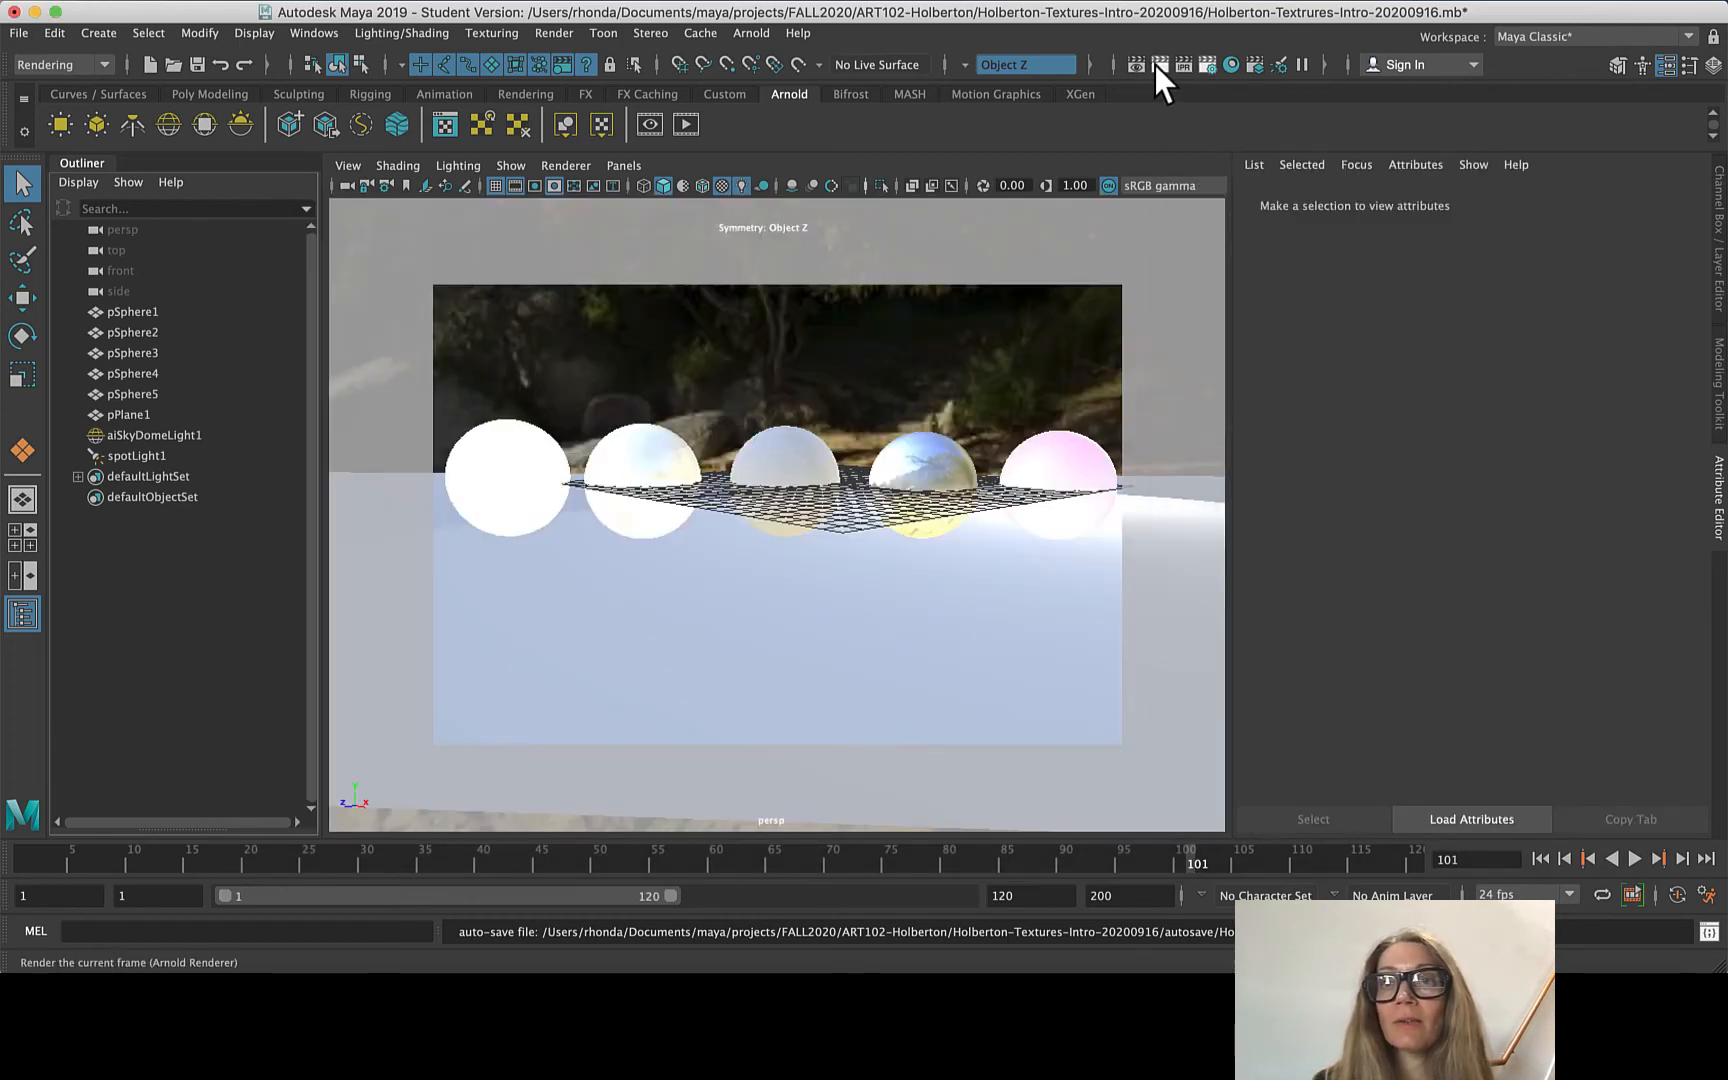
pyautogui.click(1160, 66)
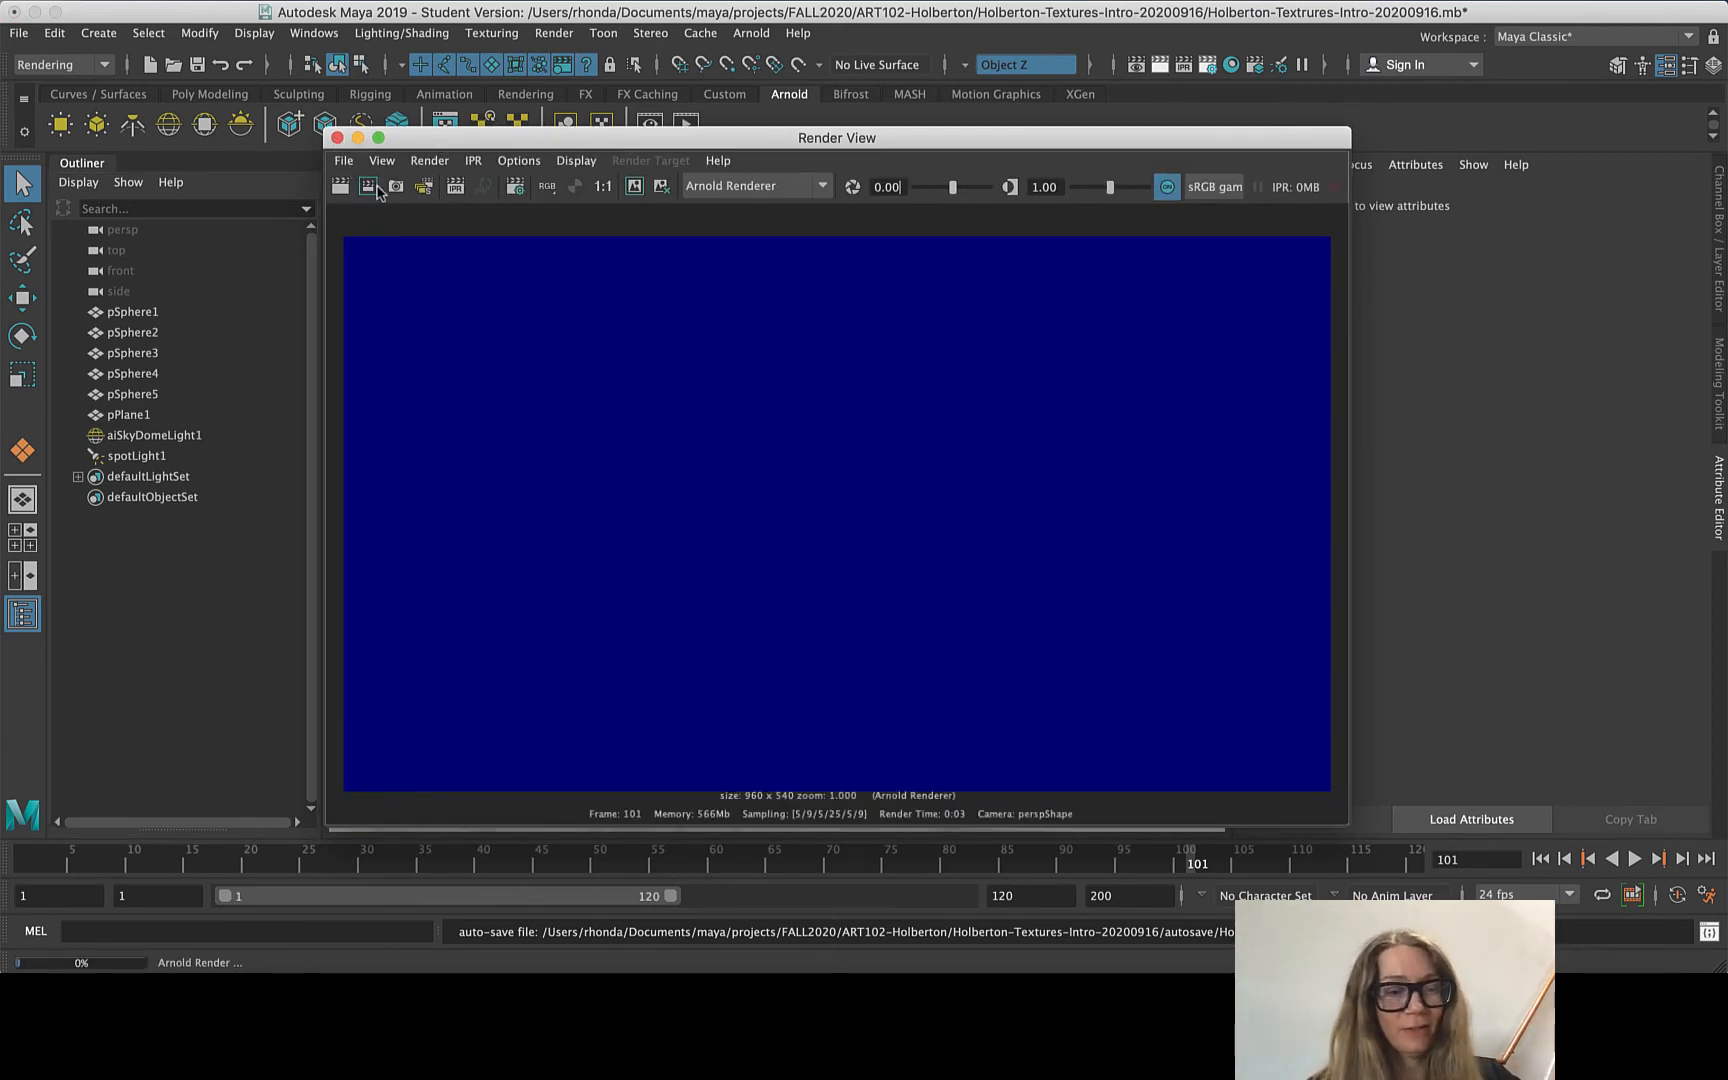
pyautogui.click(338, 139)
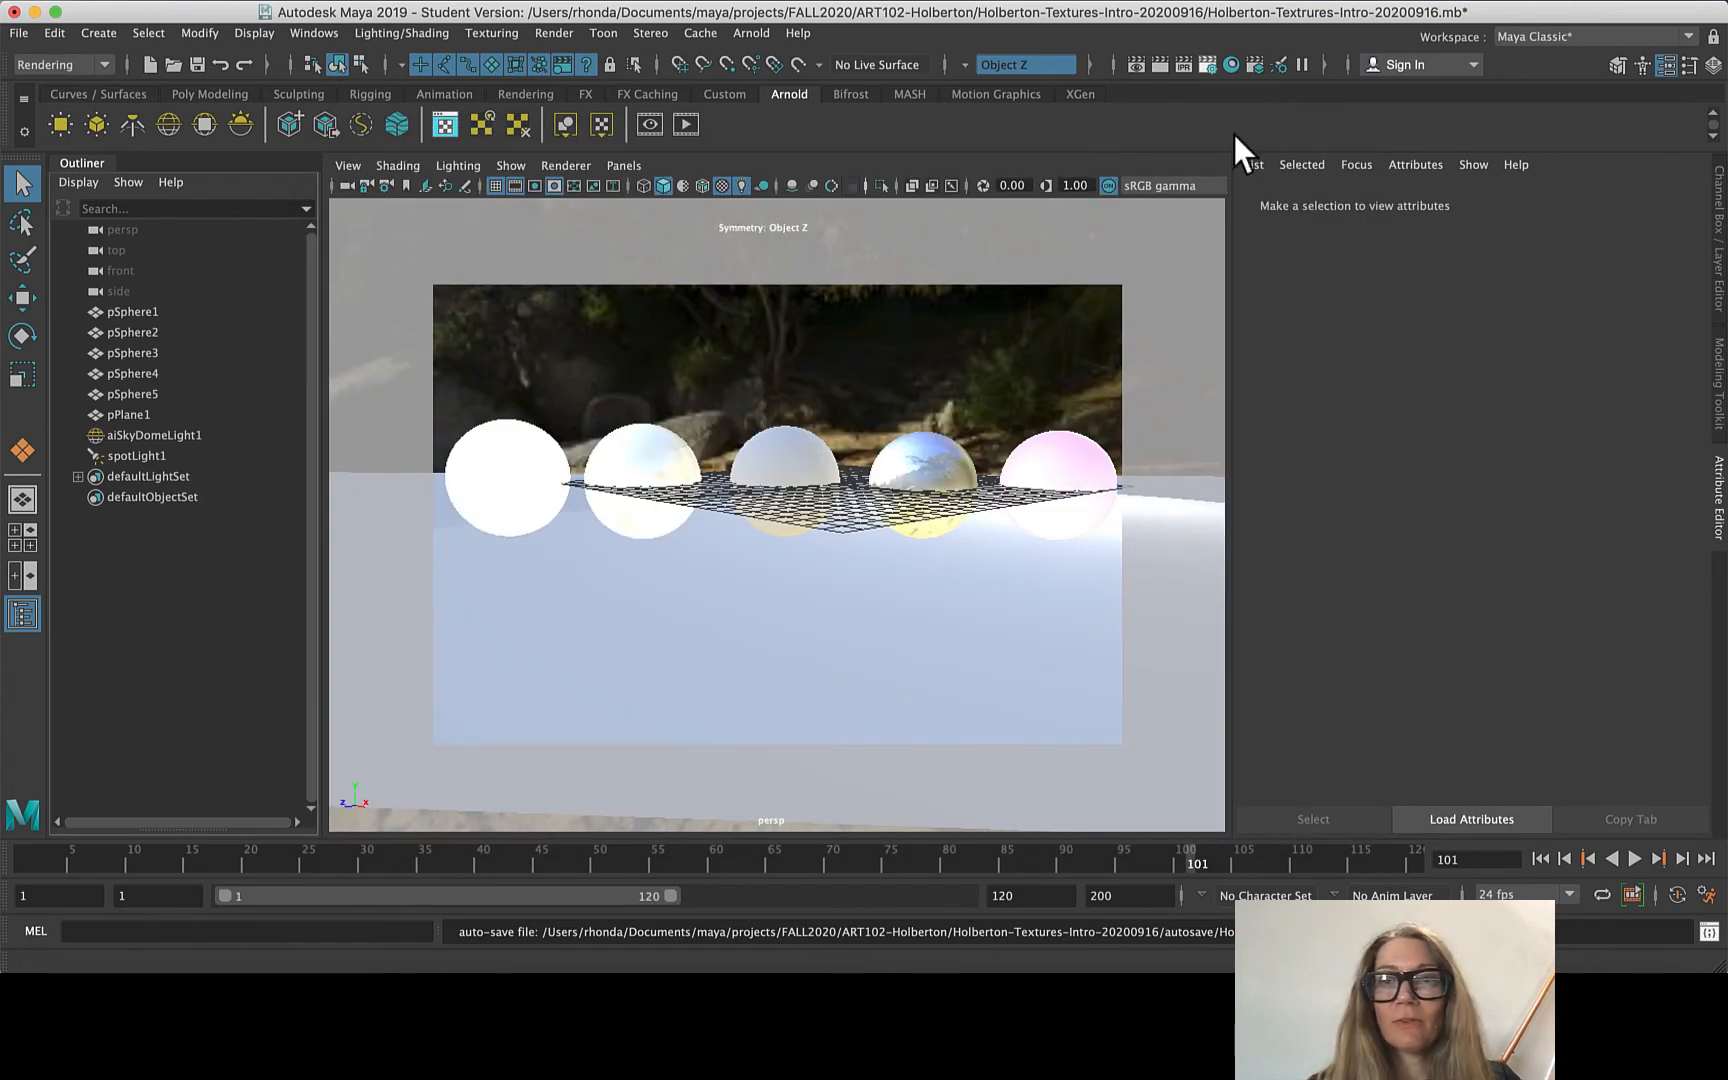
pyautogui.click(1182, 68)
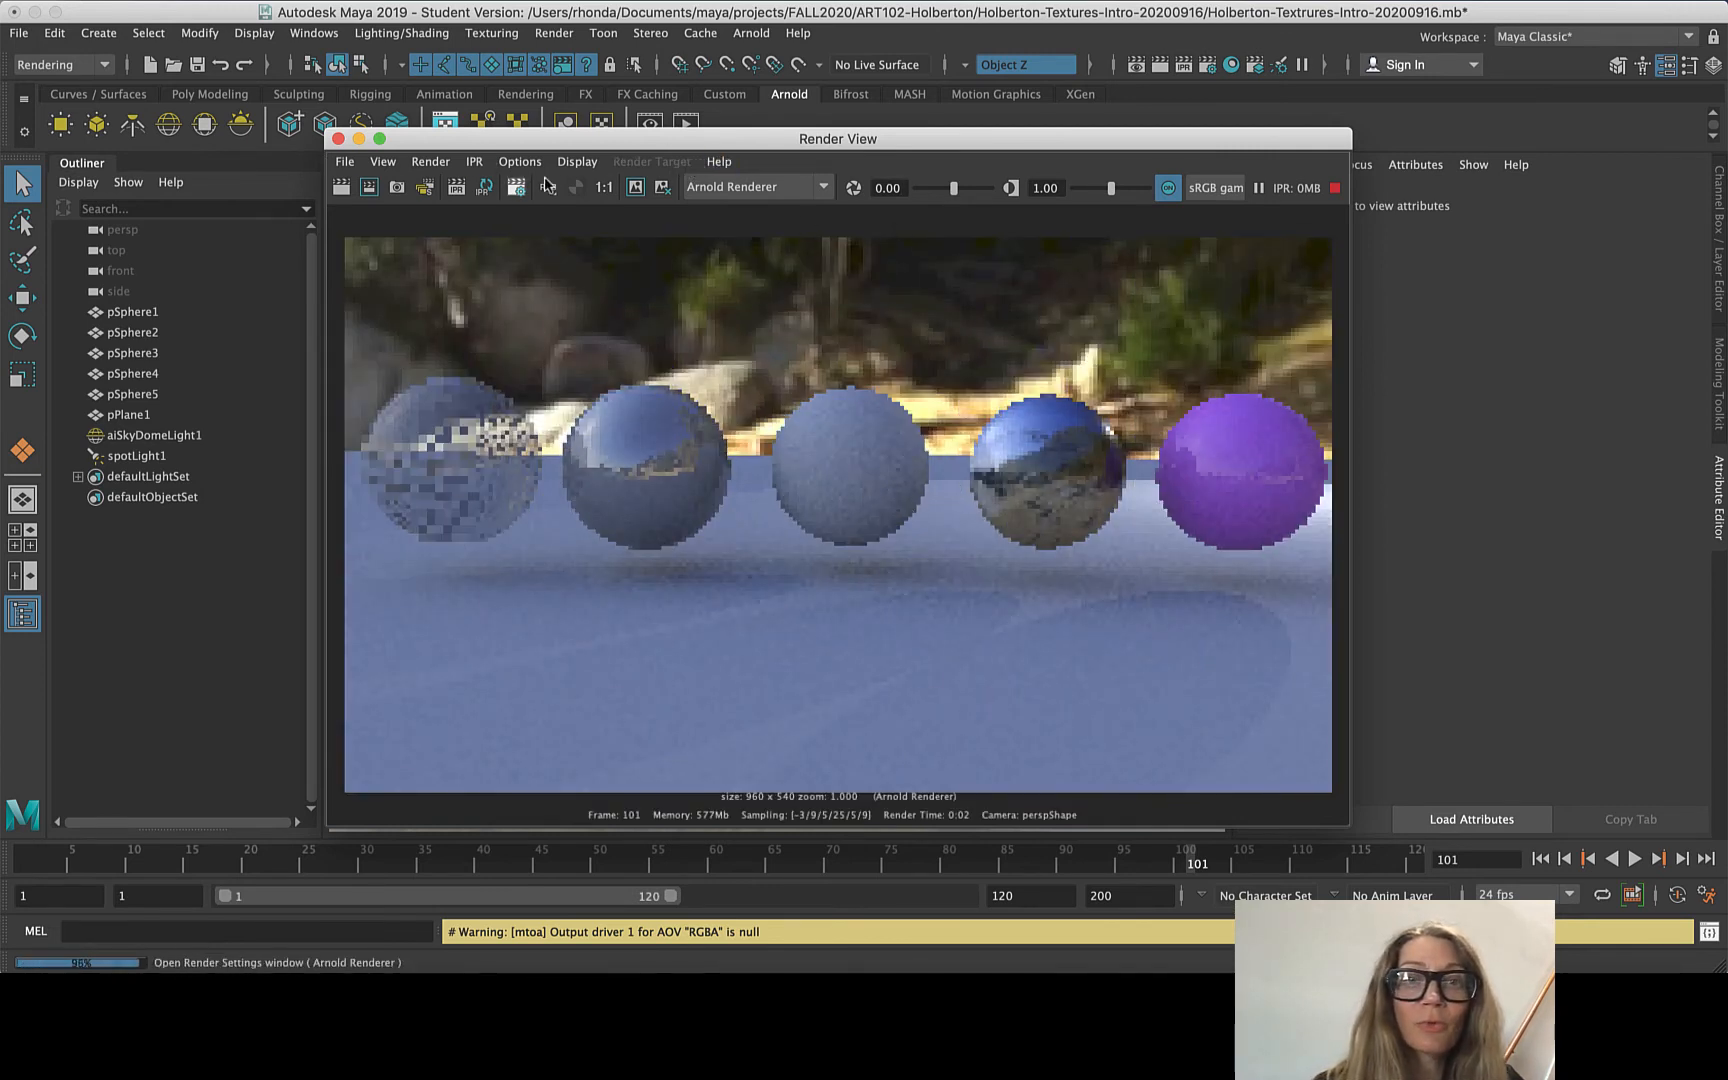
pyautogui.click(338, 139)
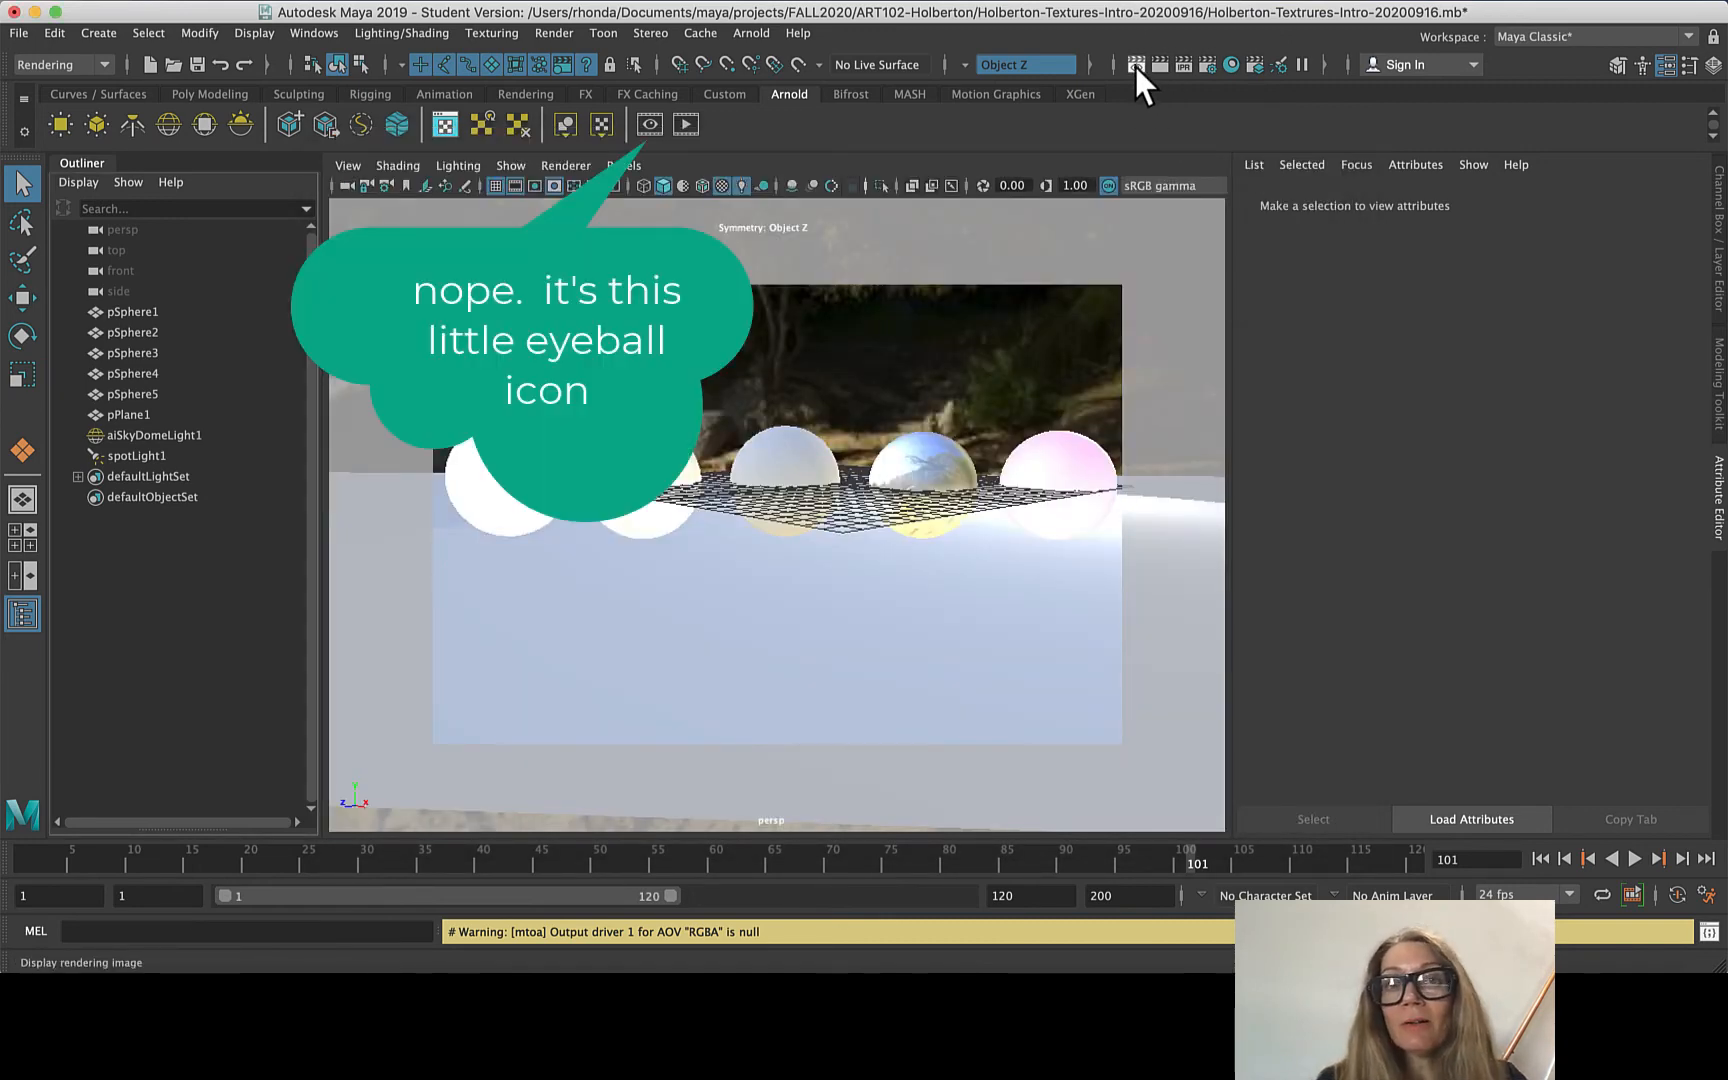
pyautogui.click(1136, 66)
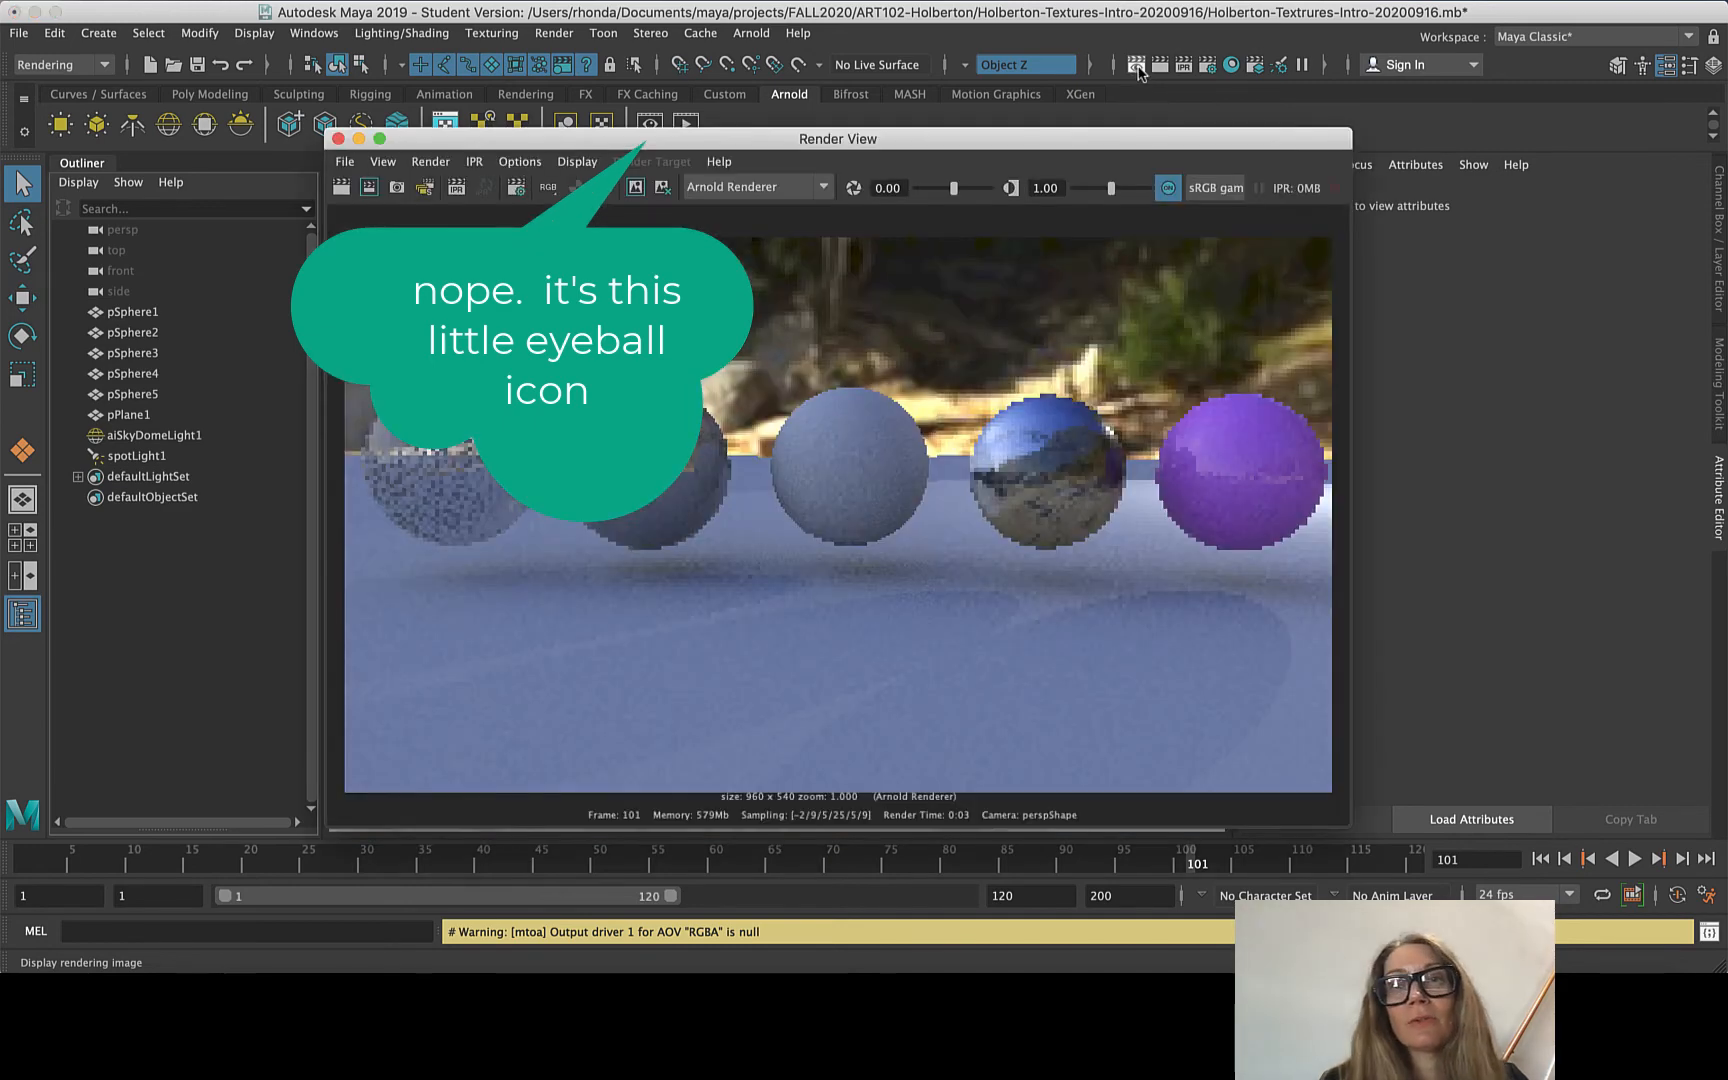
pyautogui.click(338, 139)
# - Open the Arnold RenderView and move its window higher over the viewport
pyautogui.click(758, 34)
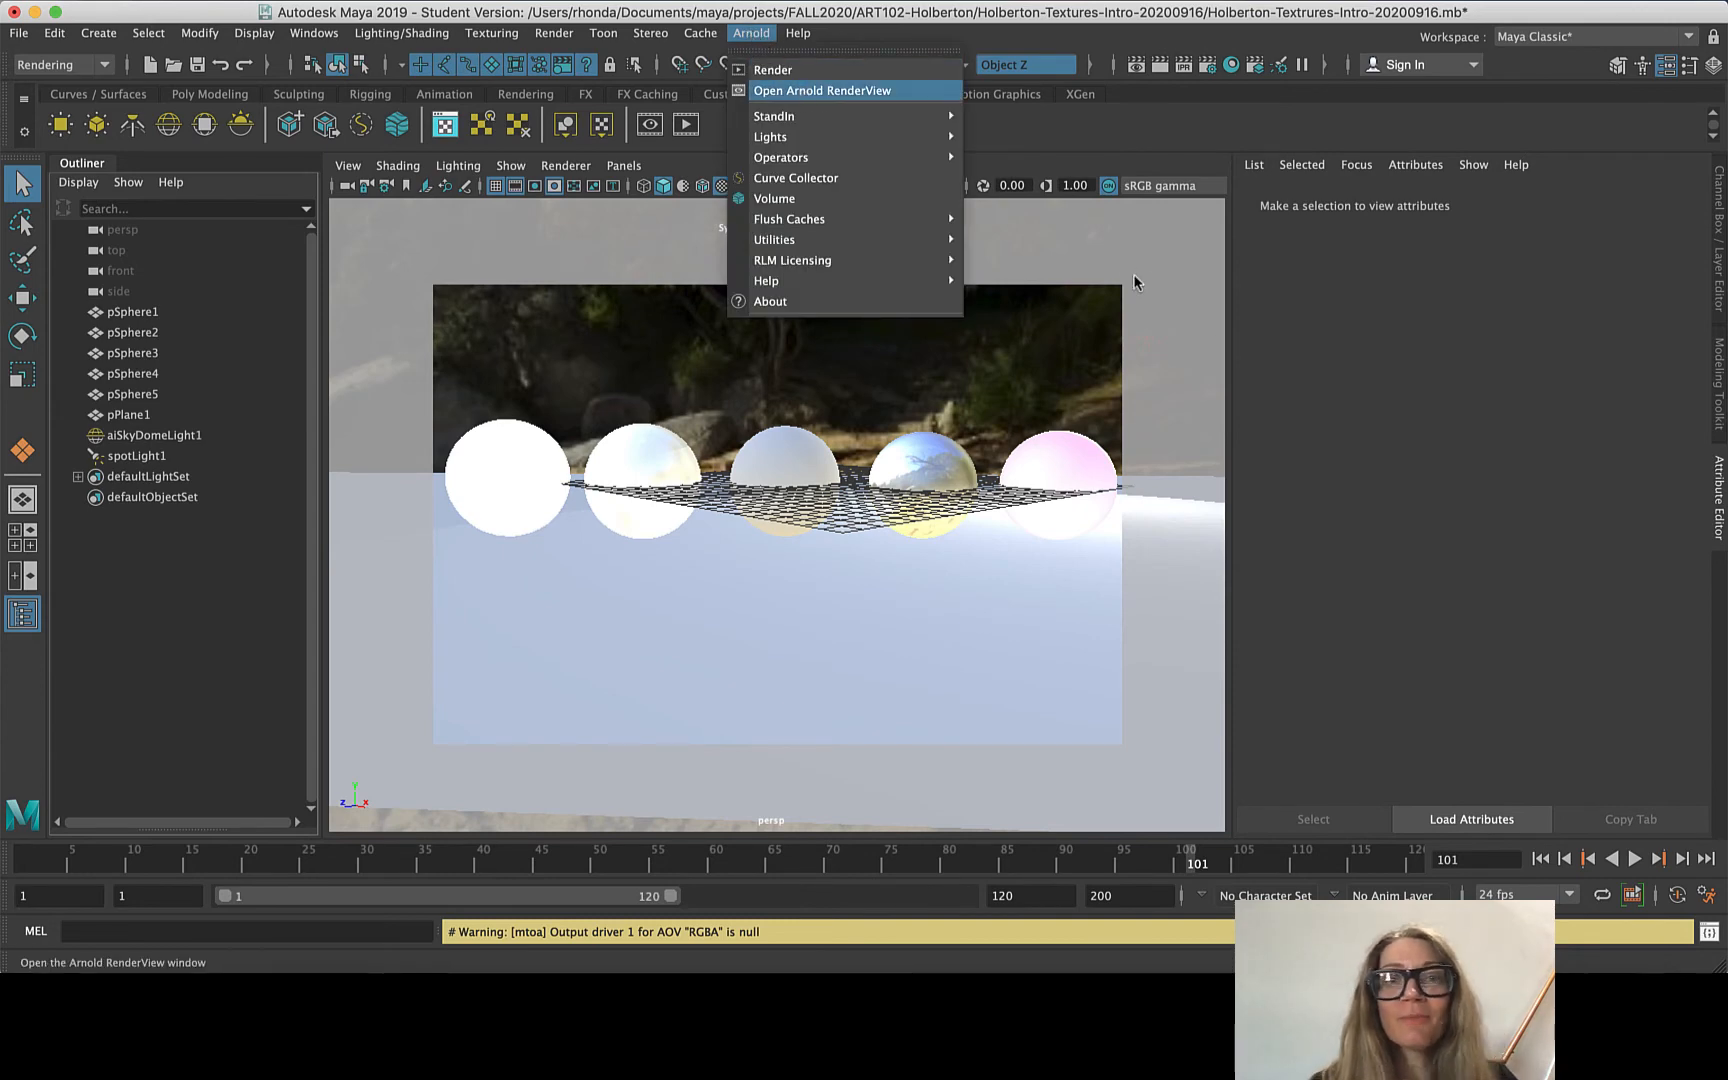
pyautogui.press('Return')
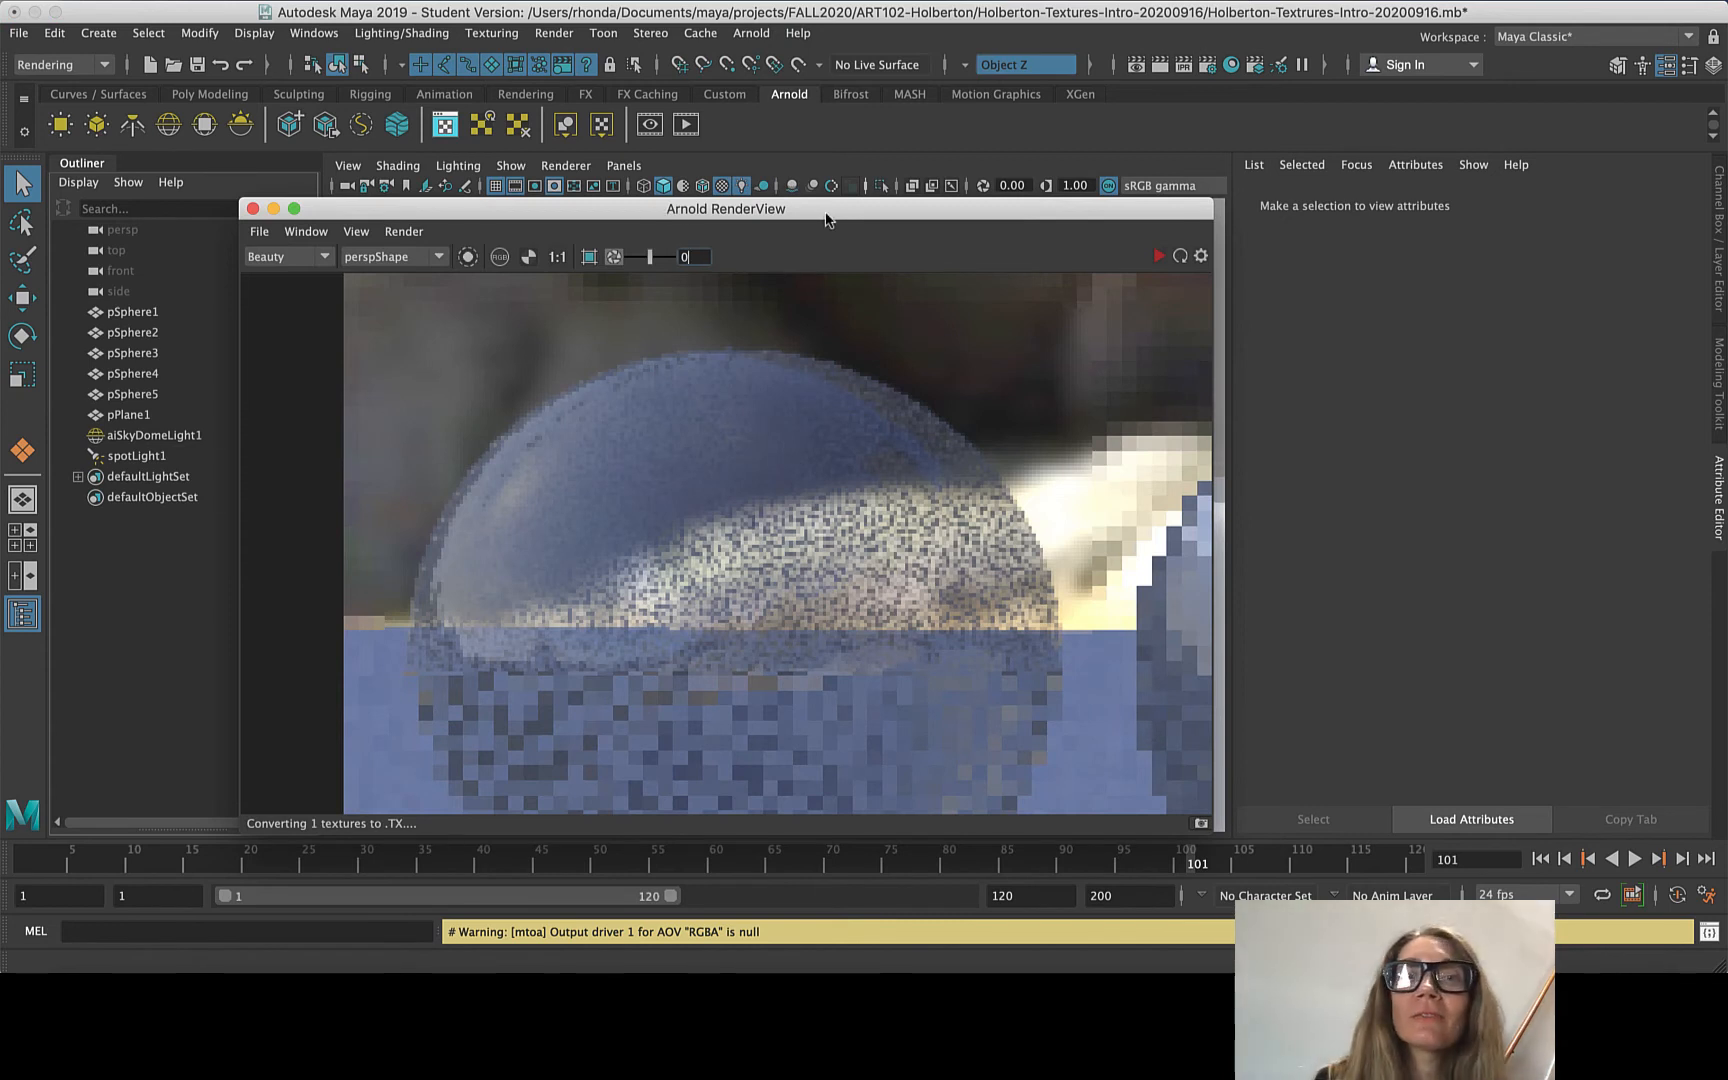
pyautogui.moveTo(824, 216); pyautogui.dragTo(834, 122)
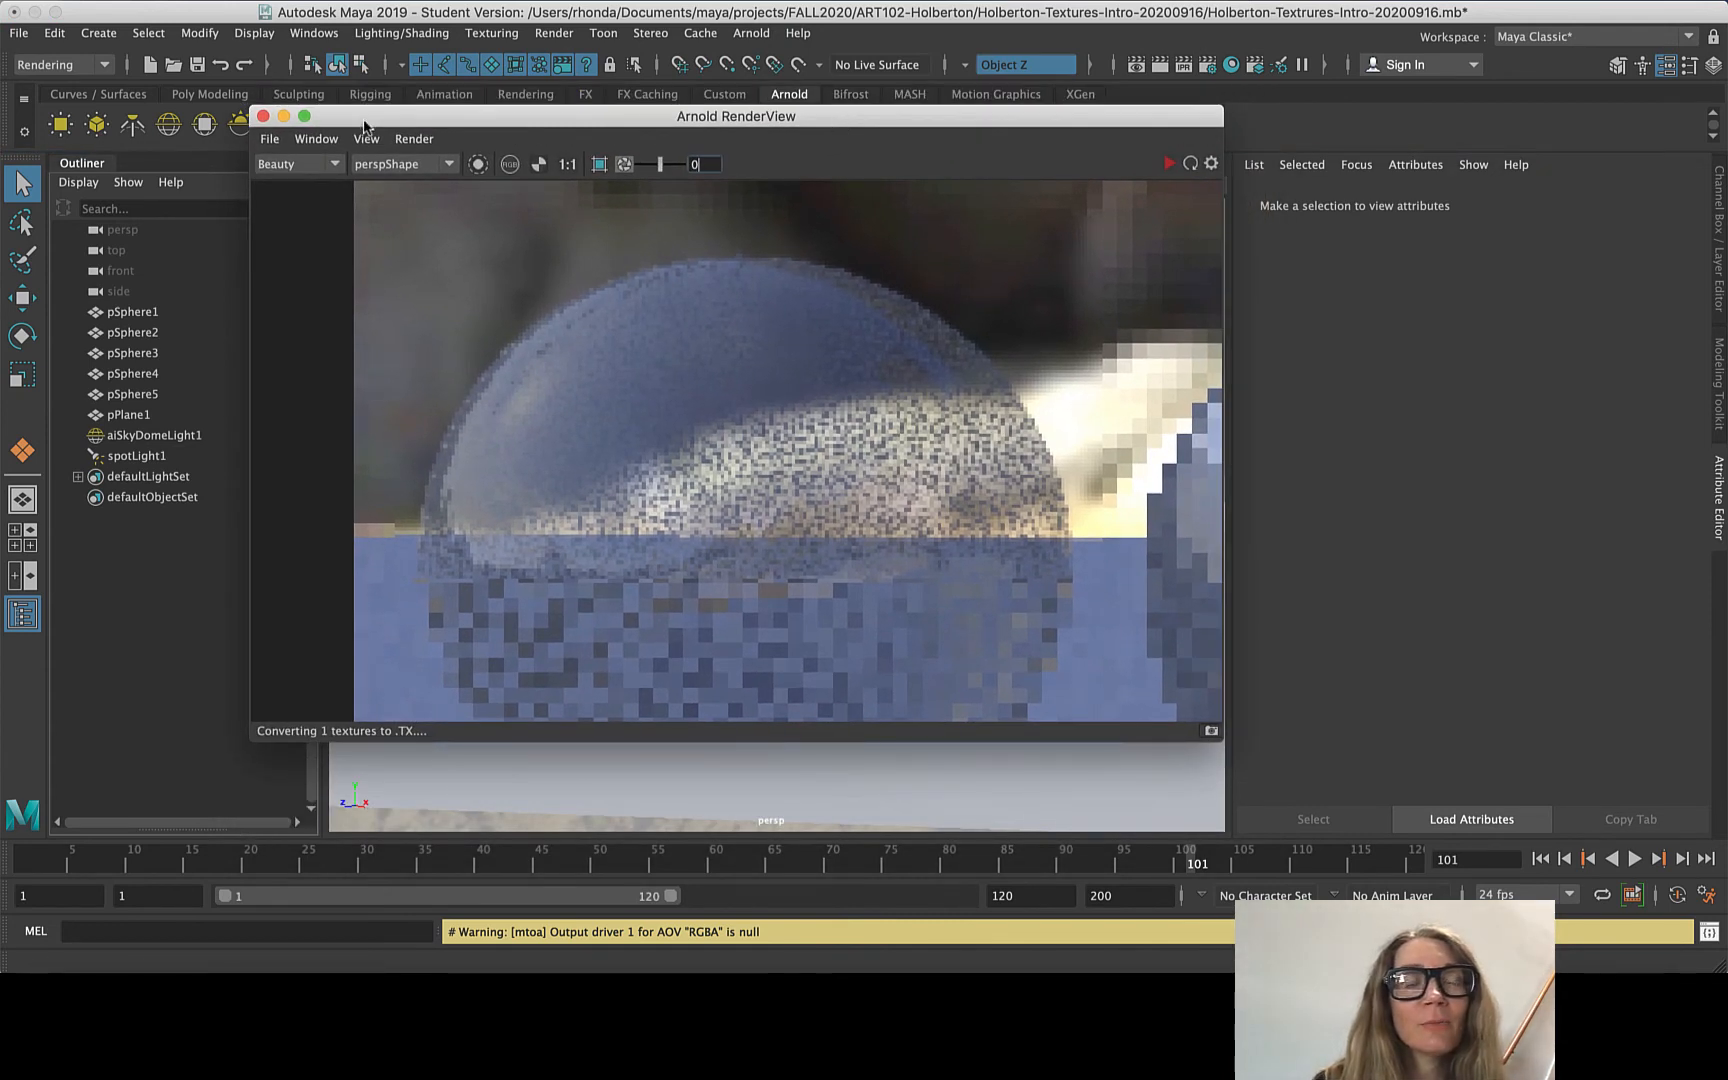
# - Draw a crop region around the upper half of the transparent sphere, clear it and draw it once more
pyautogui.click(599, 166)
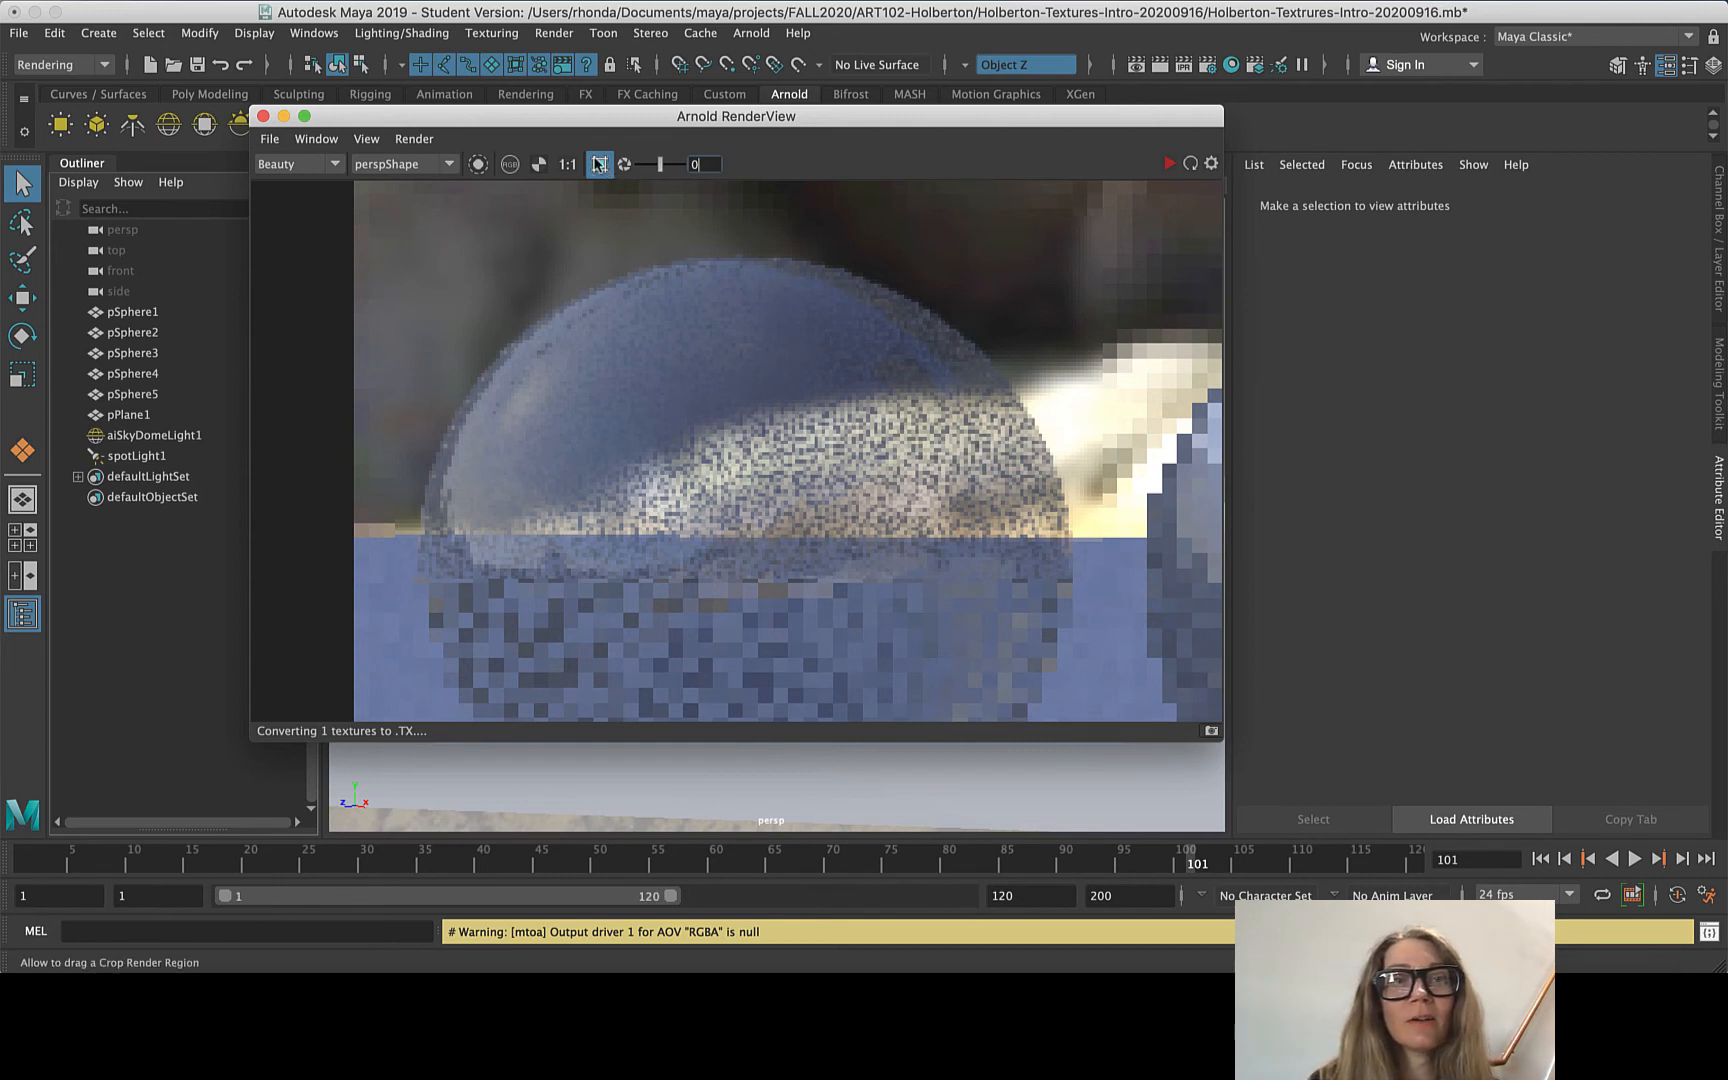
pyautogui.moveTo(414, 246); pyautogui.dragTo(1102, 584)
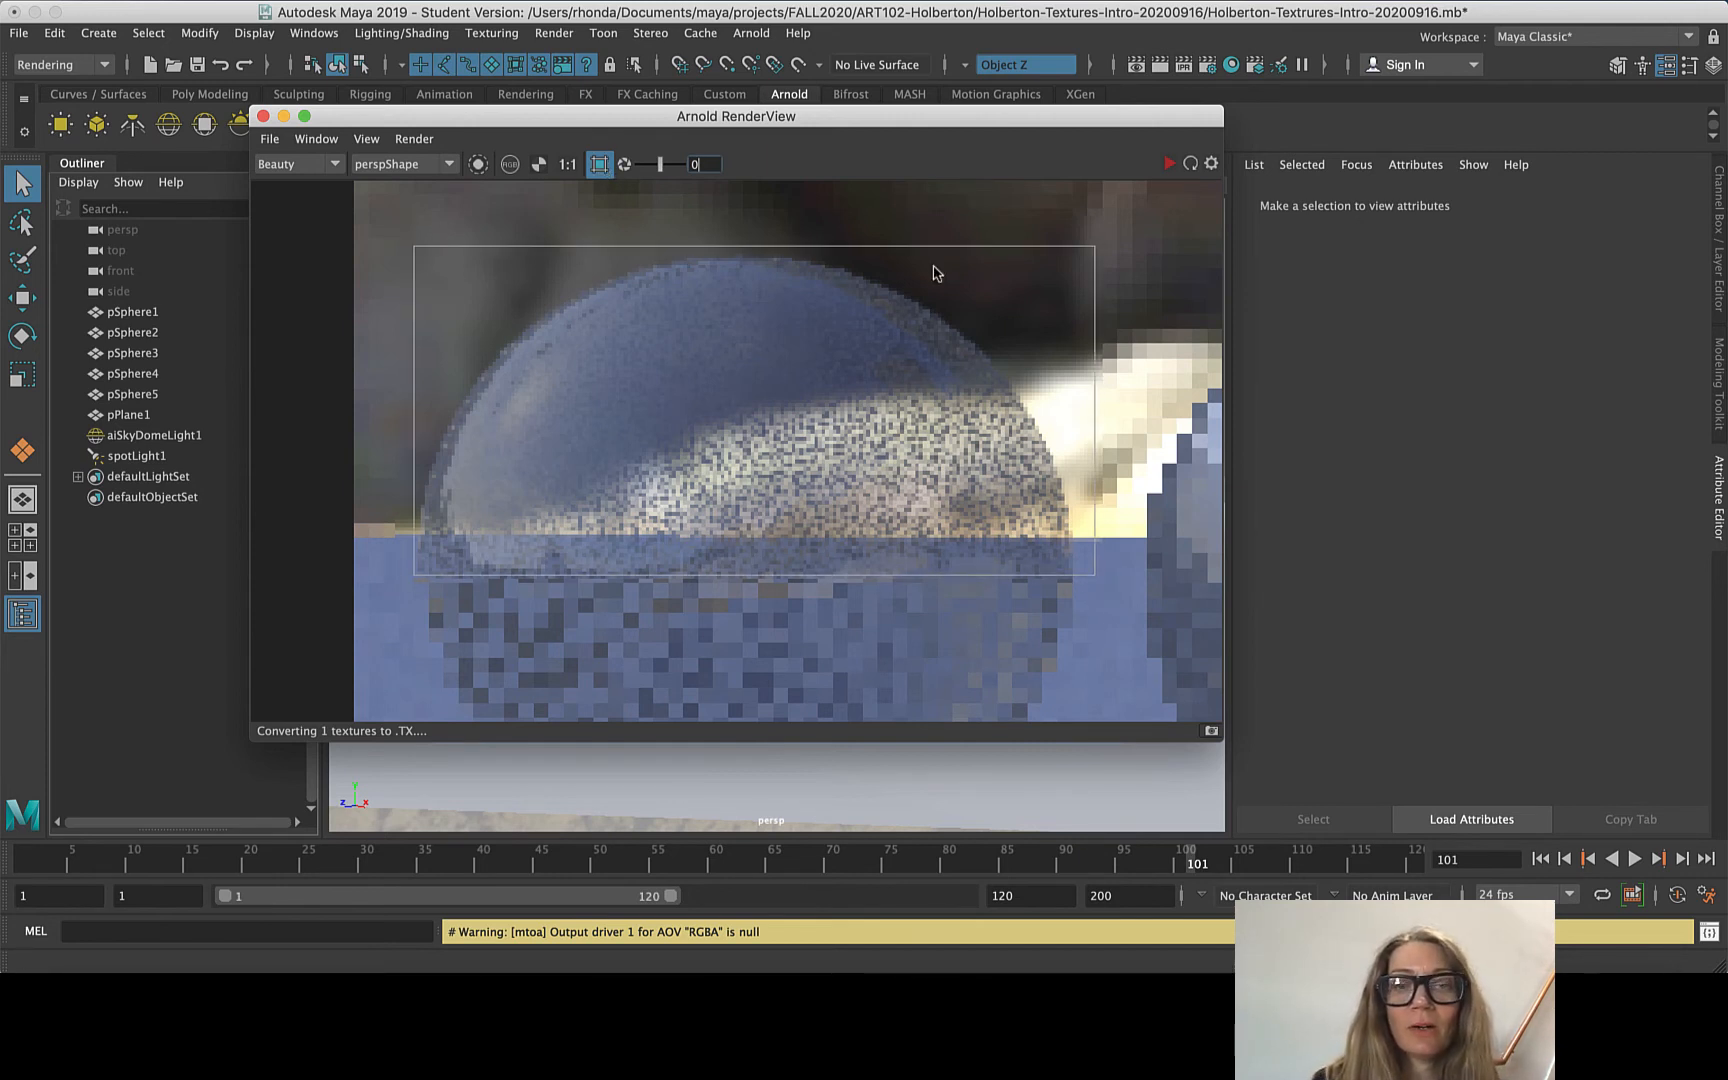
pyautogui.click(601, 164)
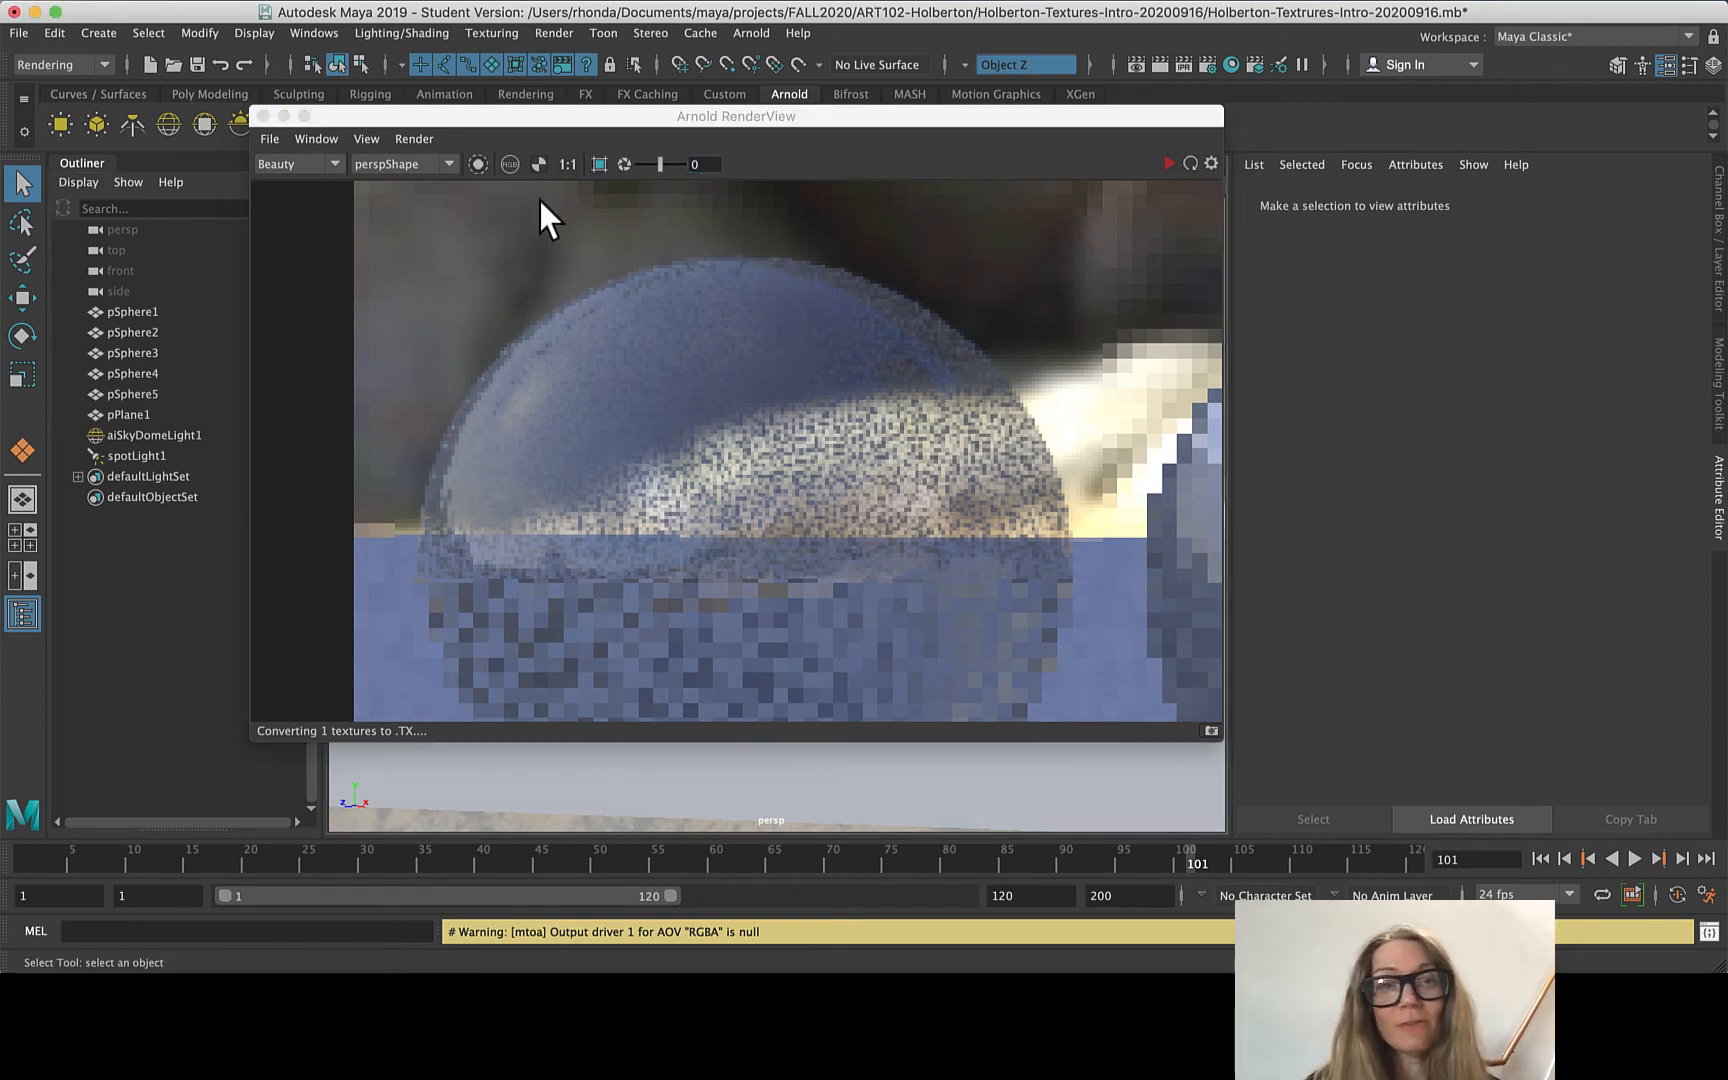
pyautogui.moveTo(395, 235); pyautogui.dragTo(1103, 570)
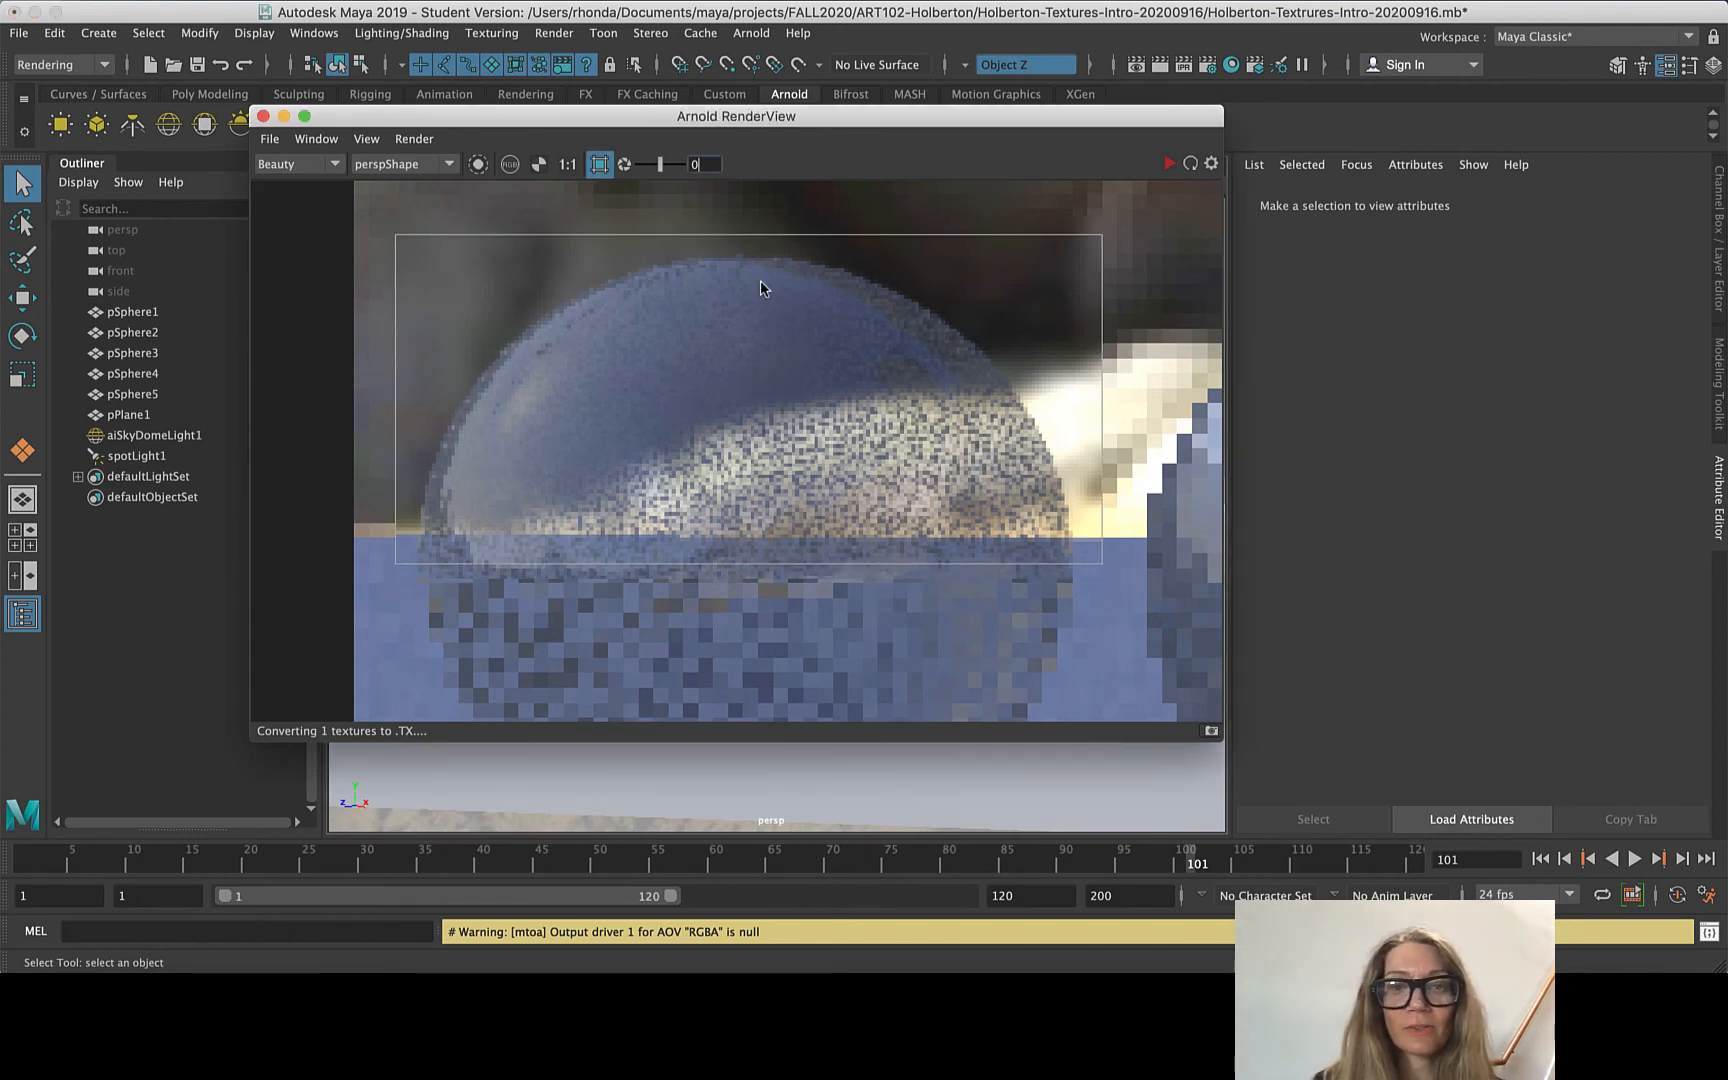
pyautogui.scroll(-4, 700, 428)
pyautogui.scroll(4, 700, 430)
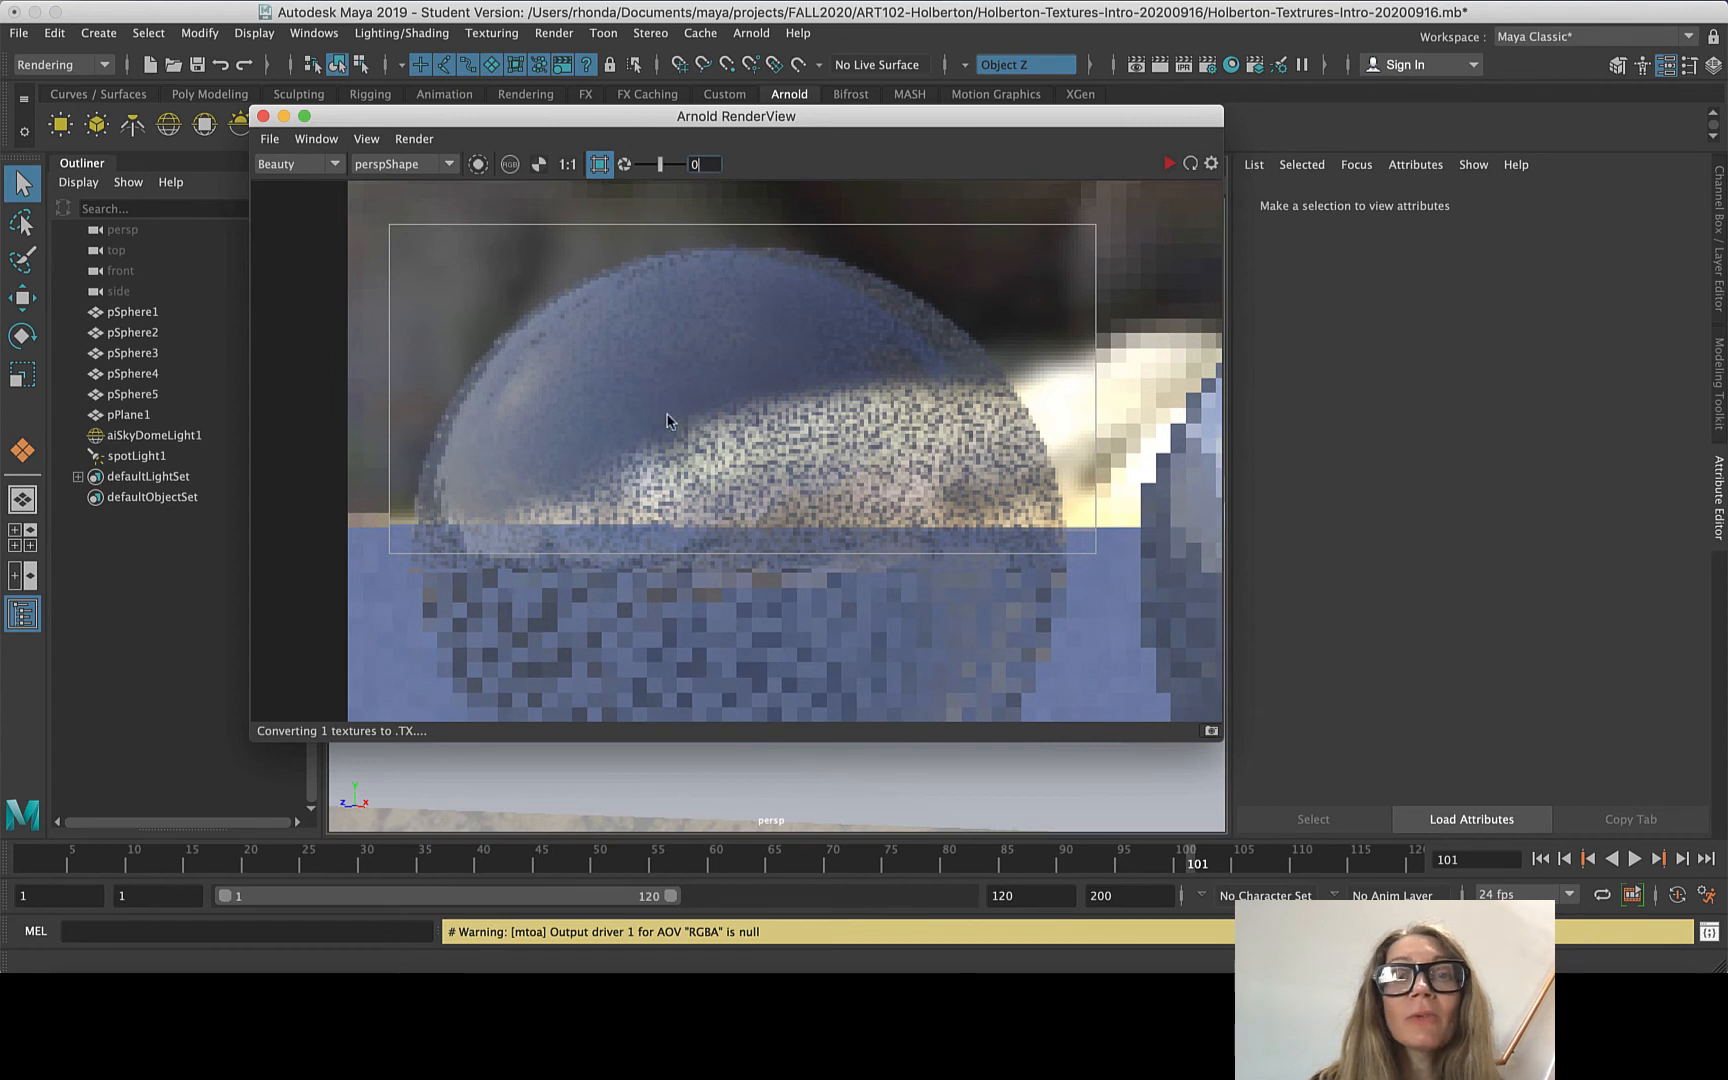
# - Run the IPR so that the cropped region of the transparent sphere renders live
pyautogui.click(413, 139)
pyautogui.click(435, 160)
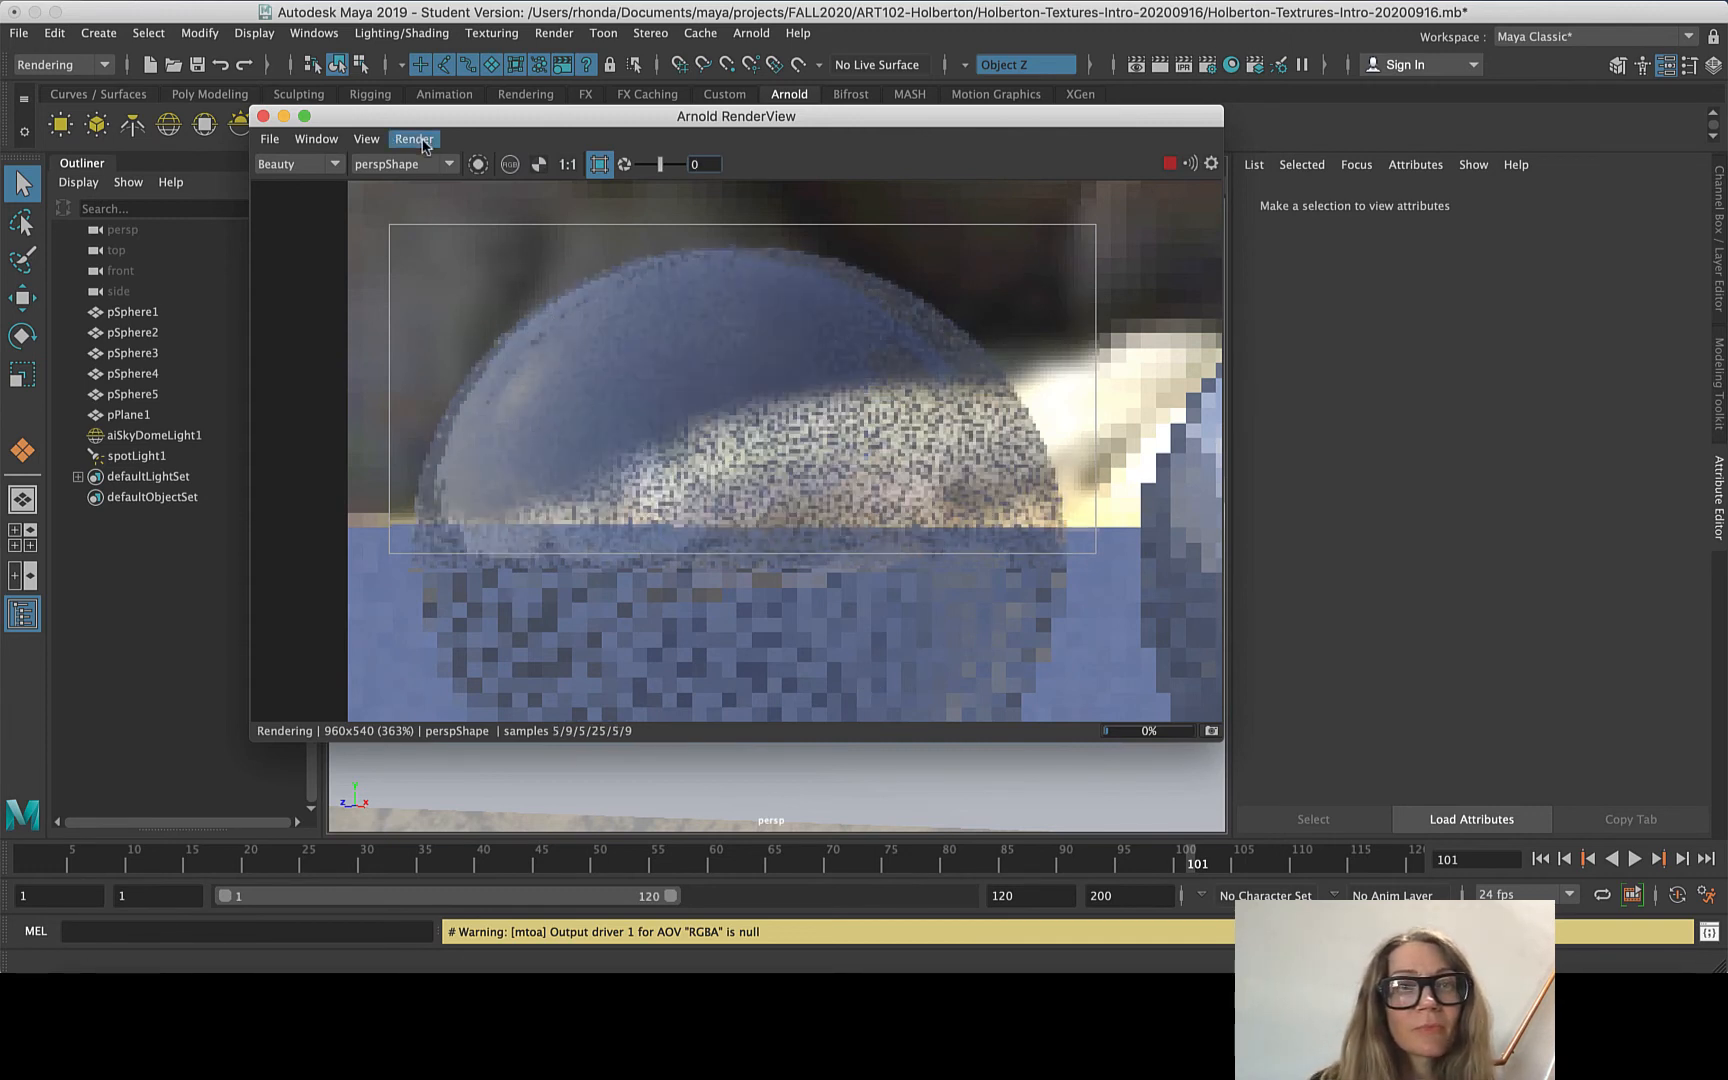
pyautogui.click(414, 139)
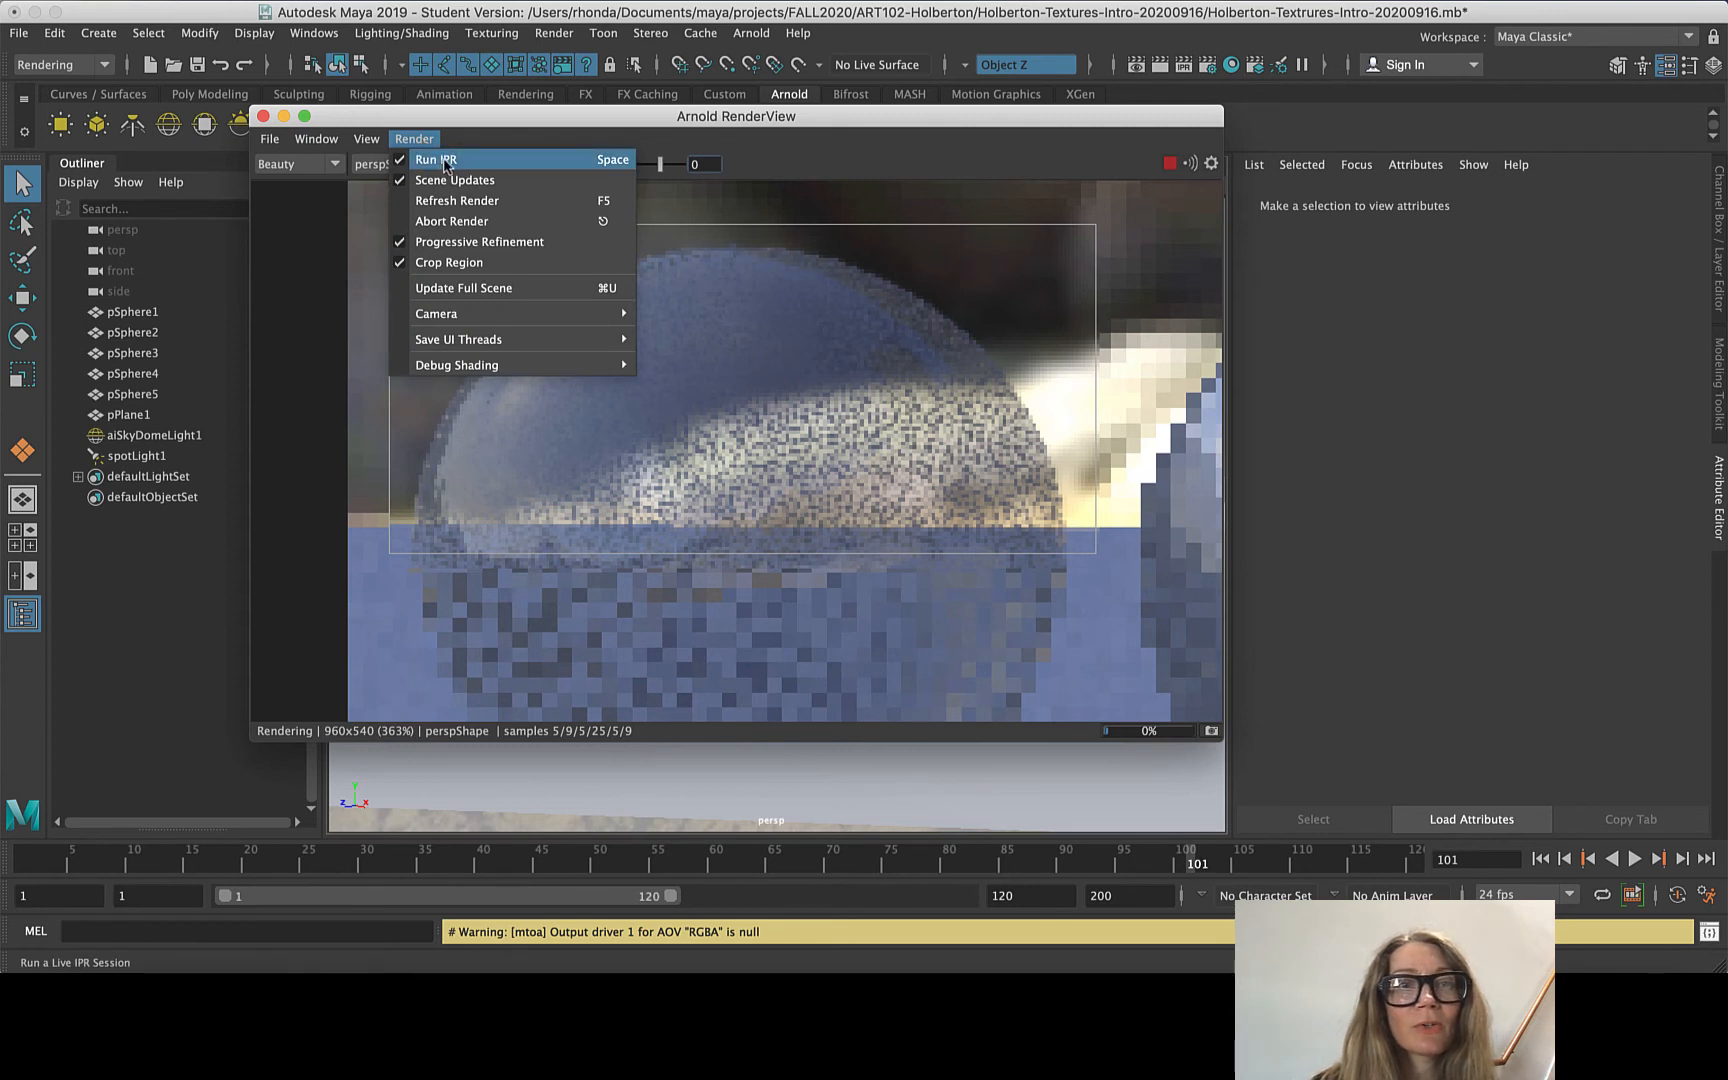
pyautogui.click(456, 138)
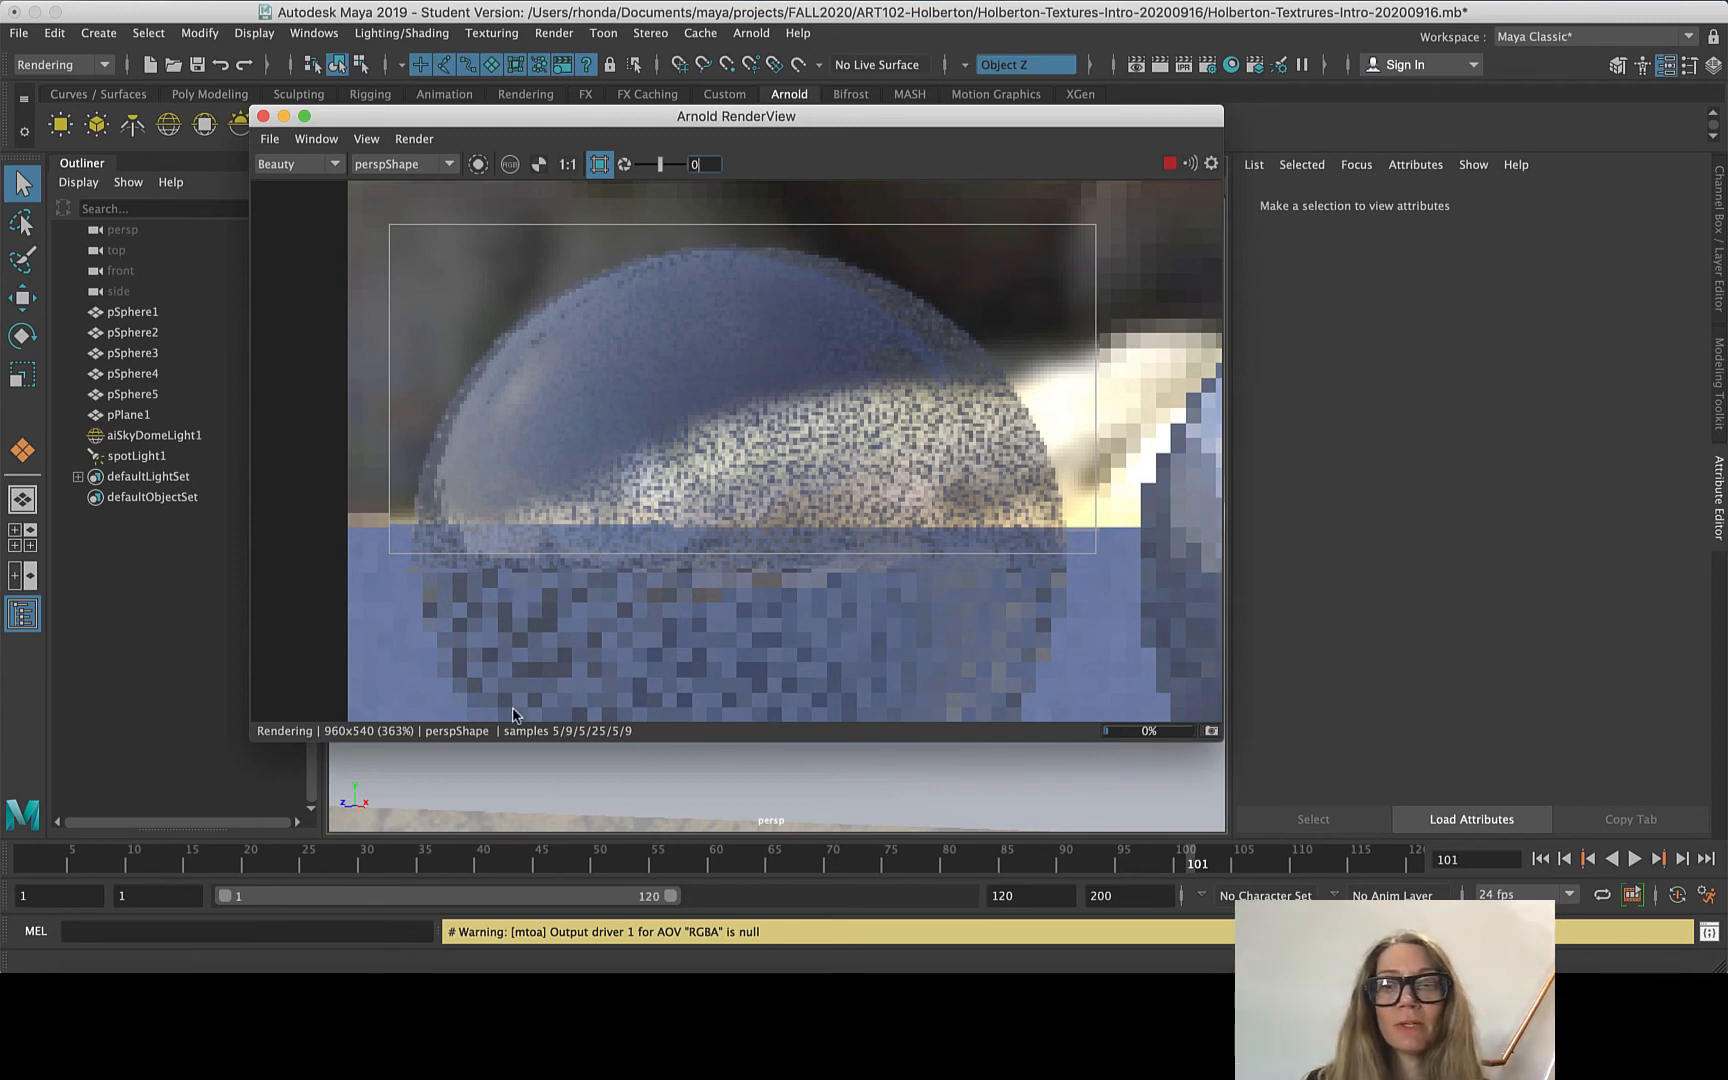
# - Compare the cropped region of the transparent sphere with the rest of the image at several magnifications
pyautogui.scroll(-8, 672, 637)
pyautogui.scroll(-6, 668, 637)
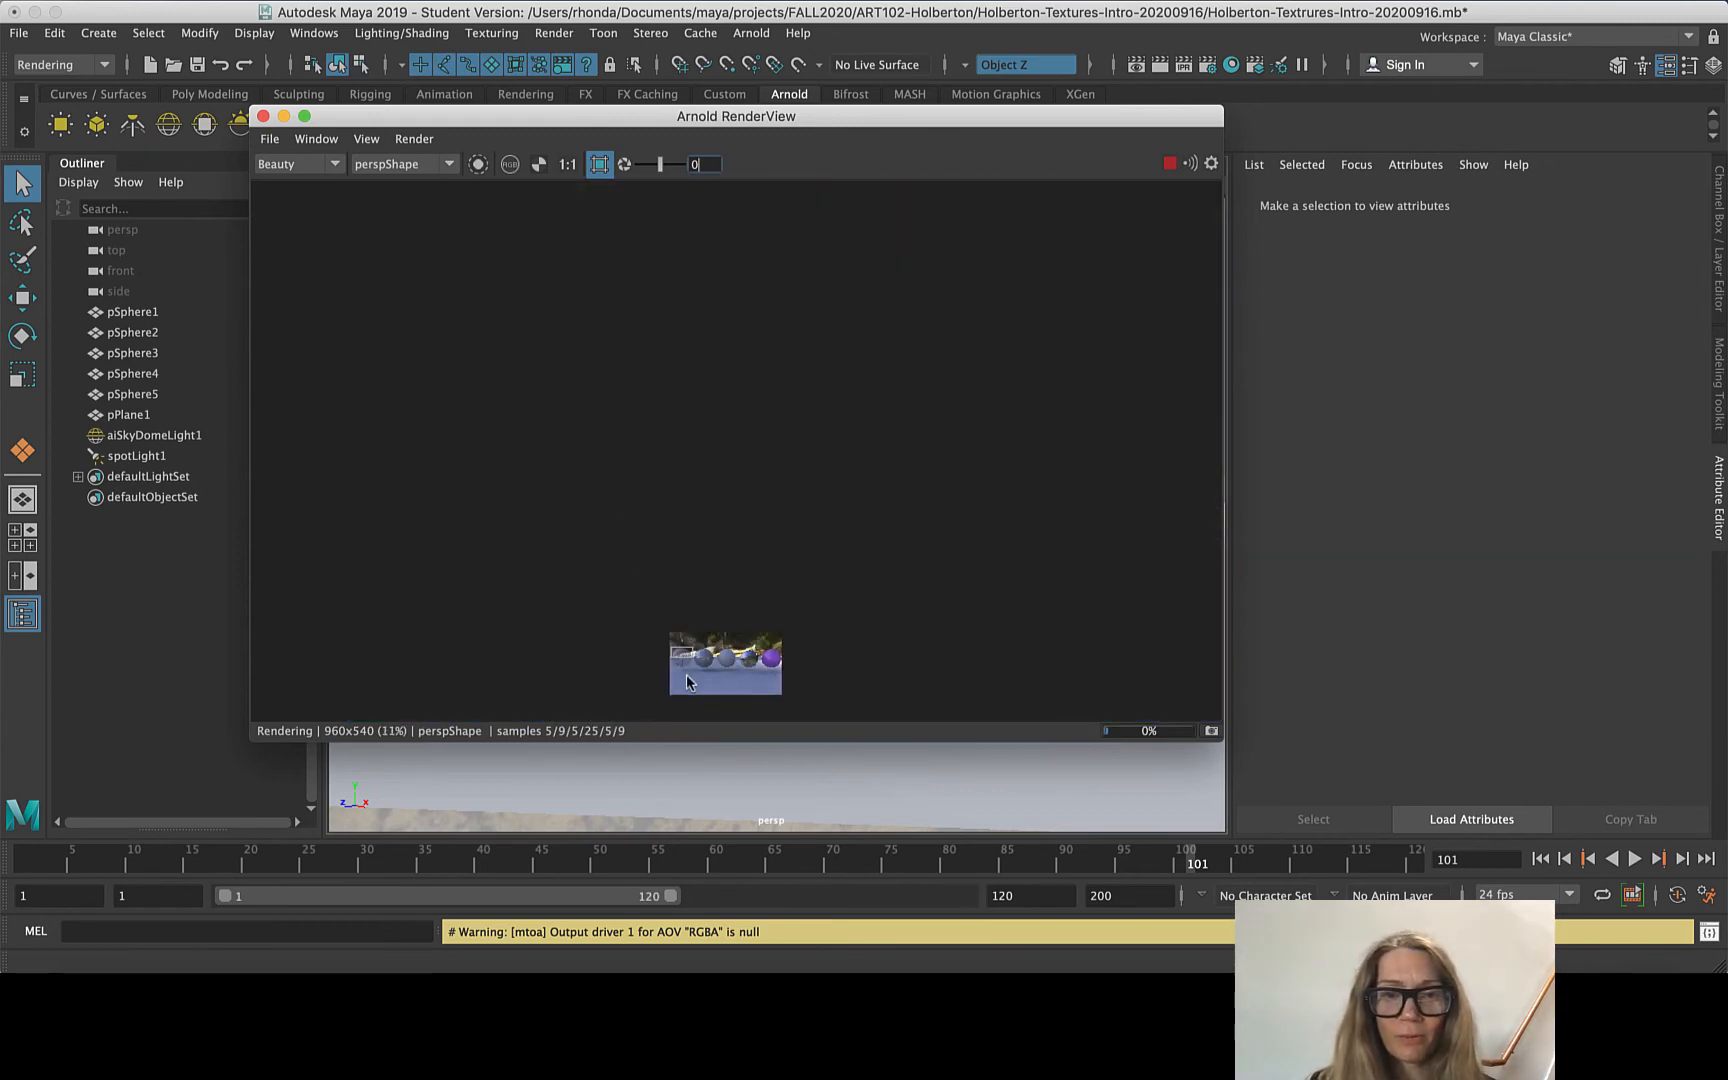
pyautogui.scroll(4, 698, 702)
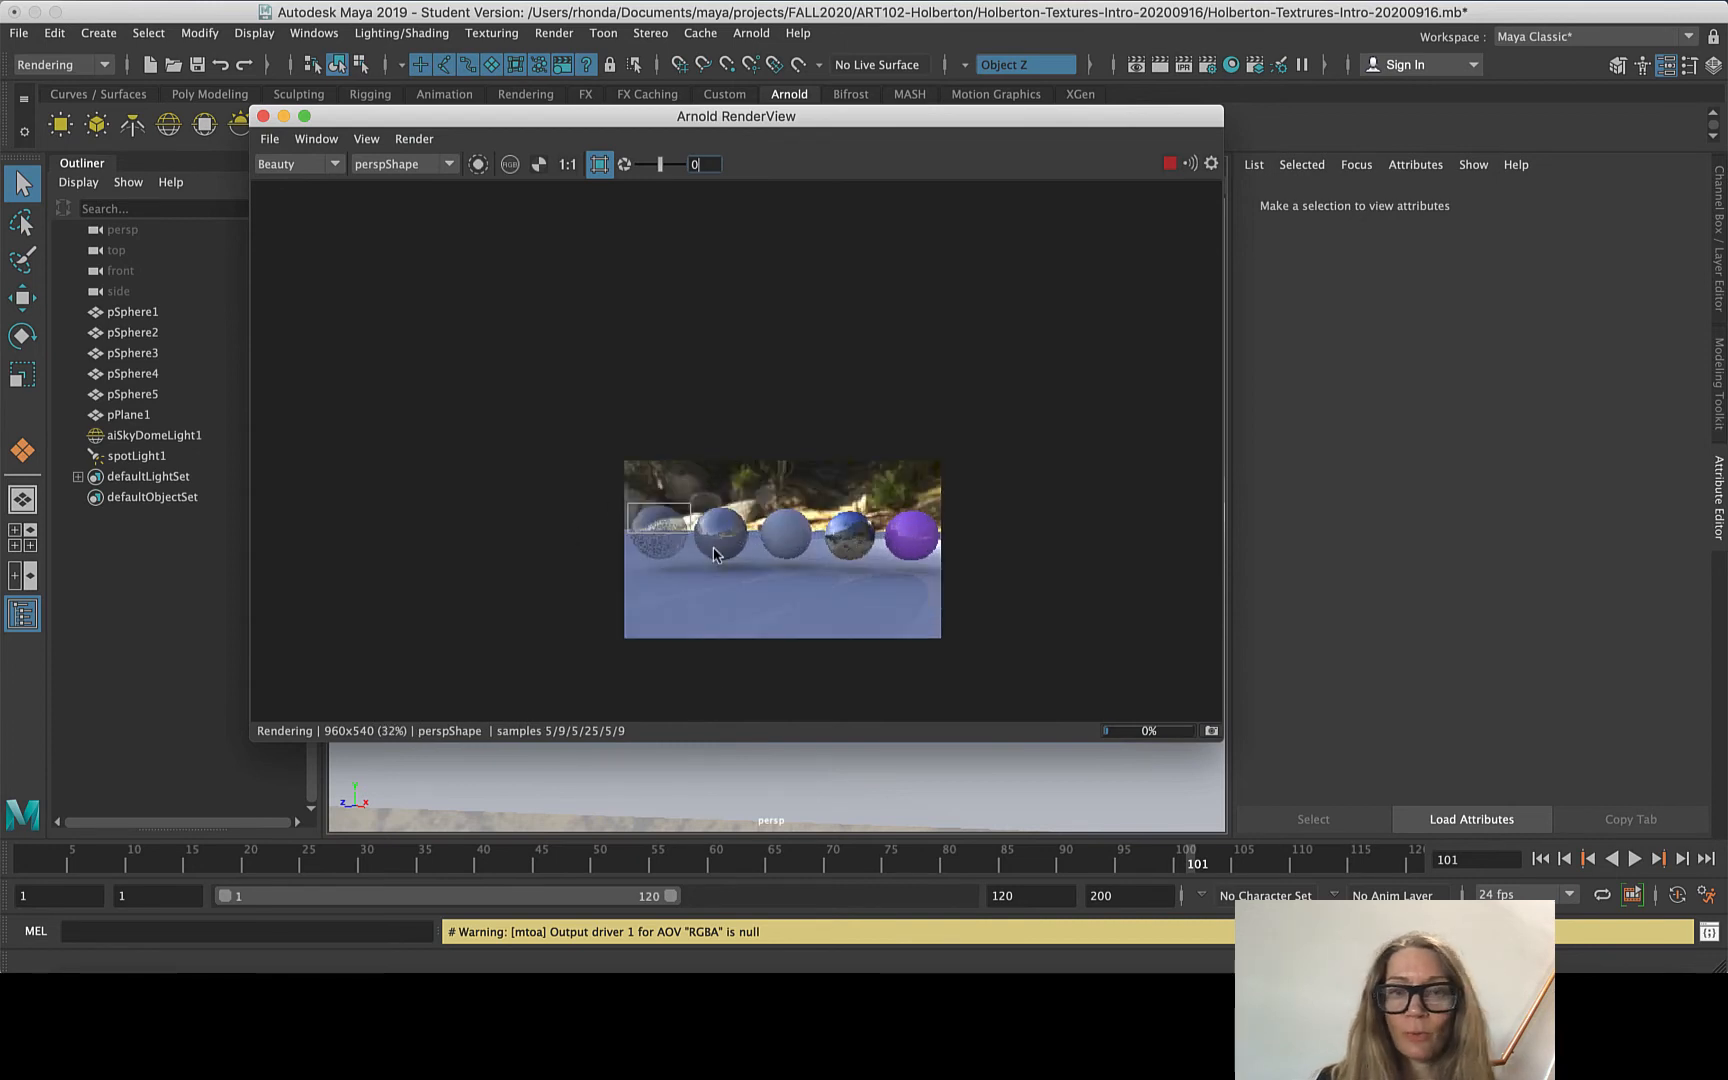
pyautogui.scroll(8, 698, 512)
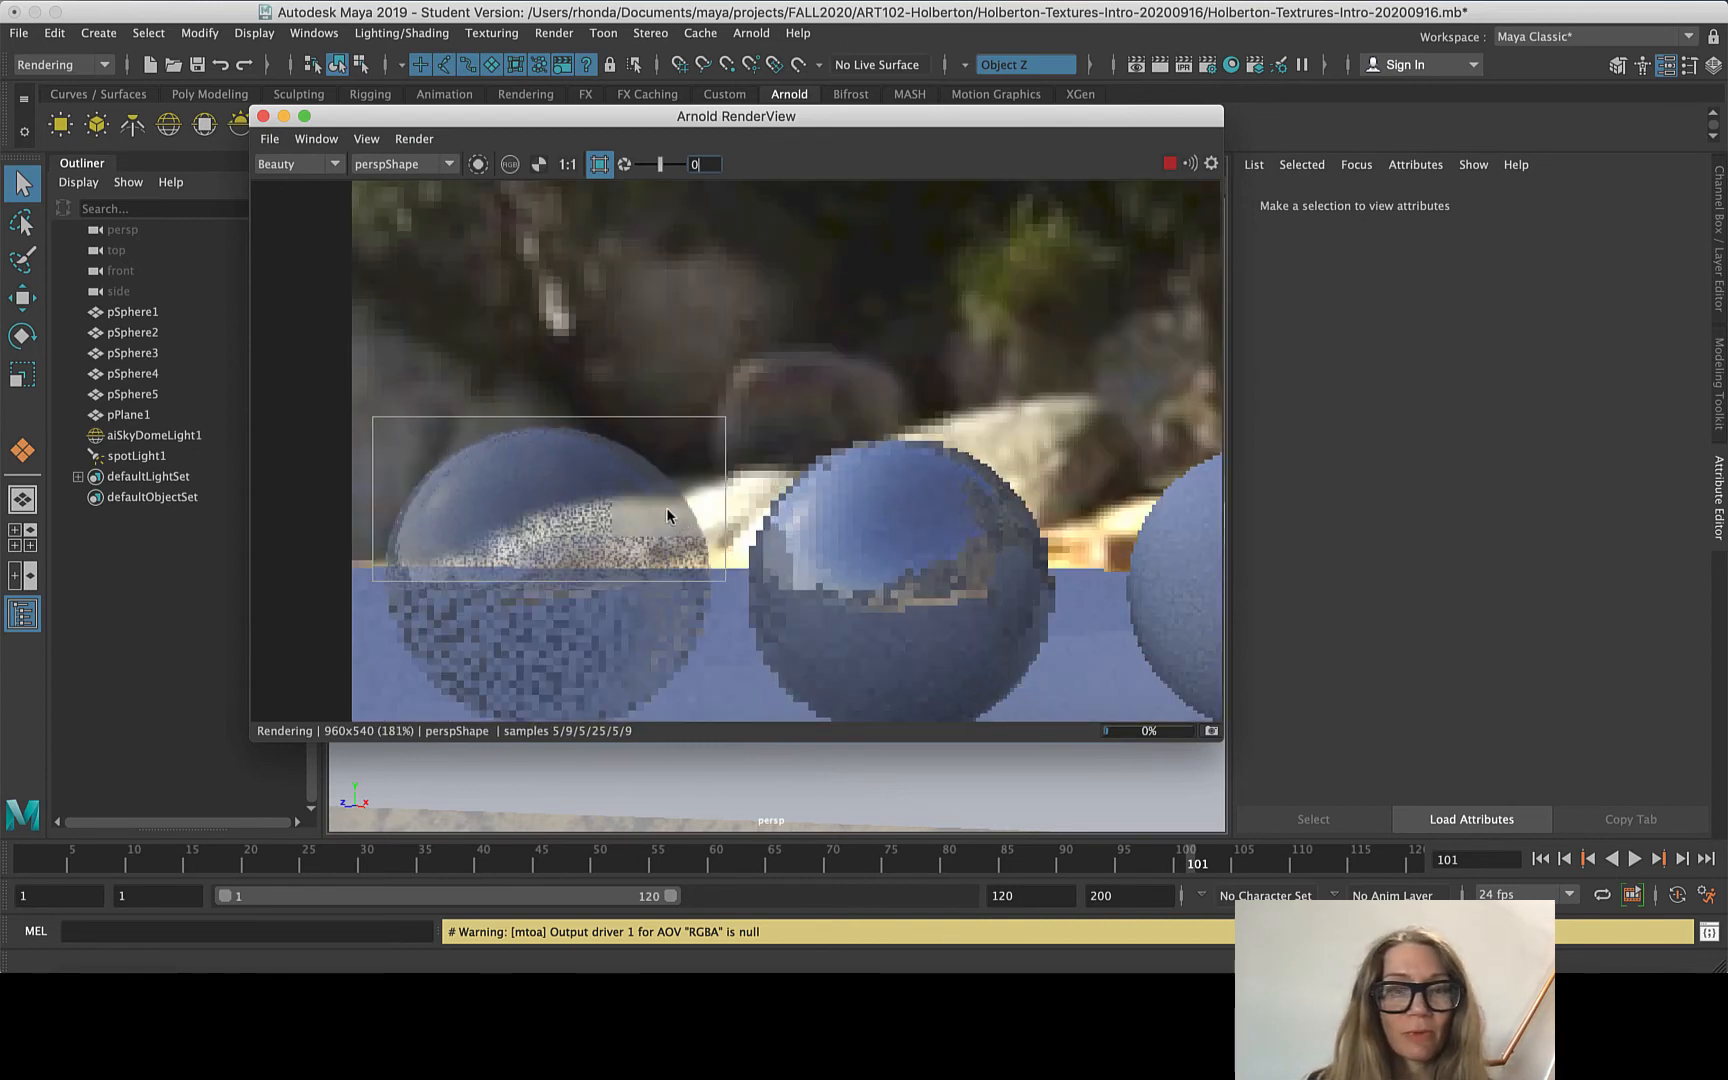
pyautogui.scroll(3, 605, 527)
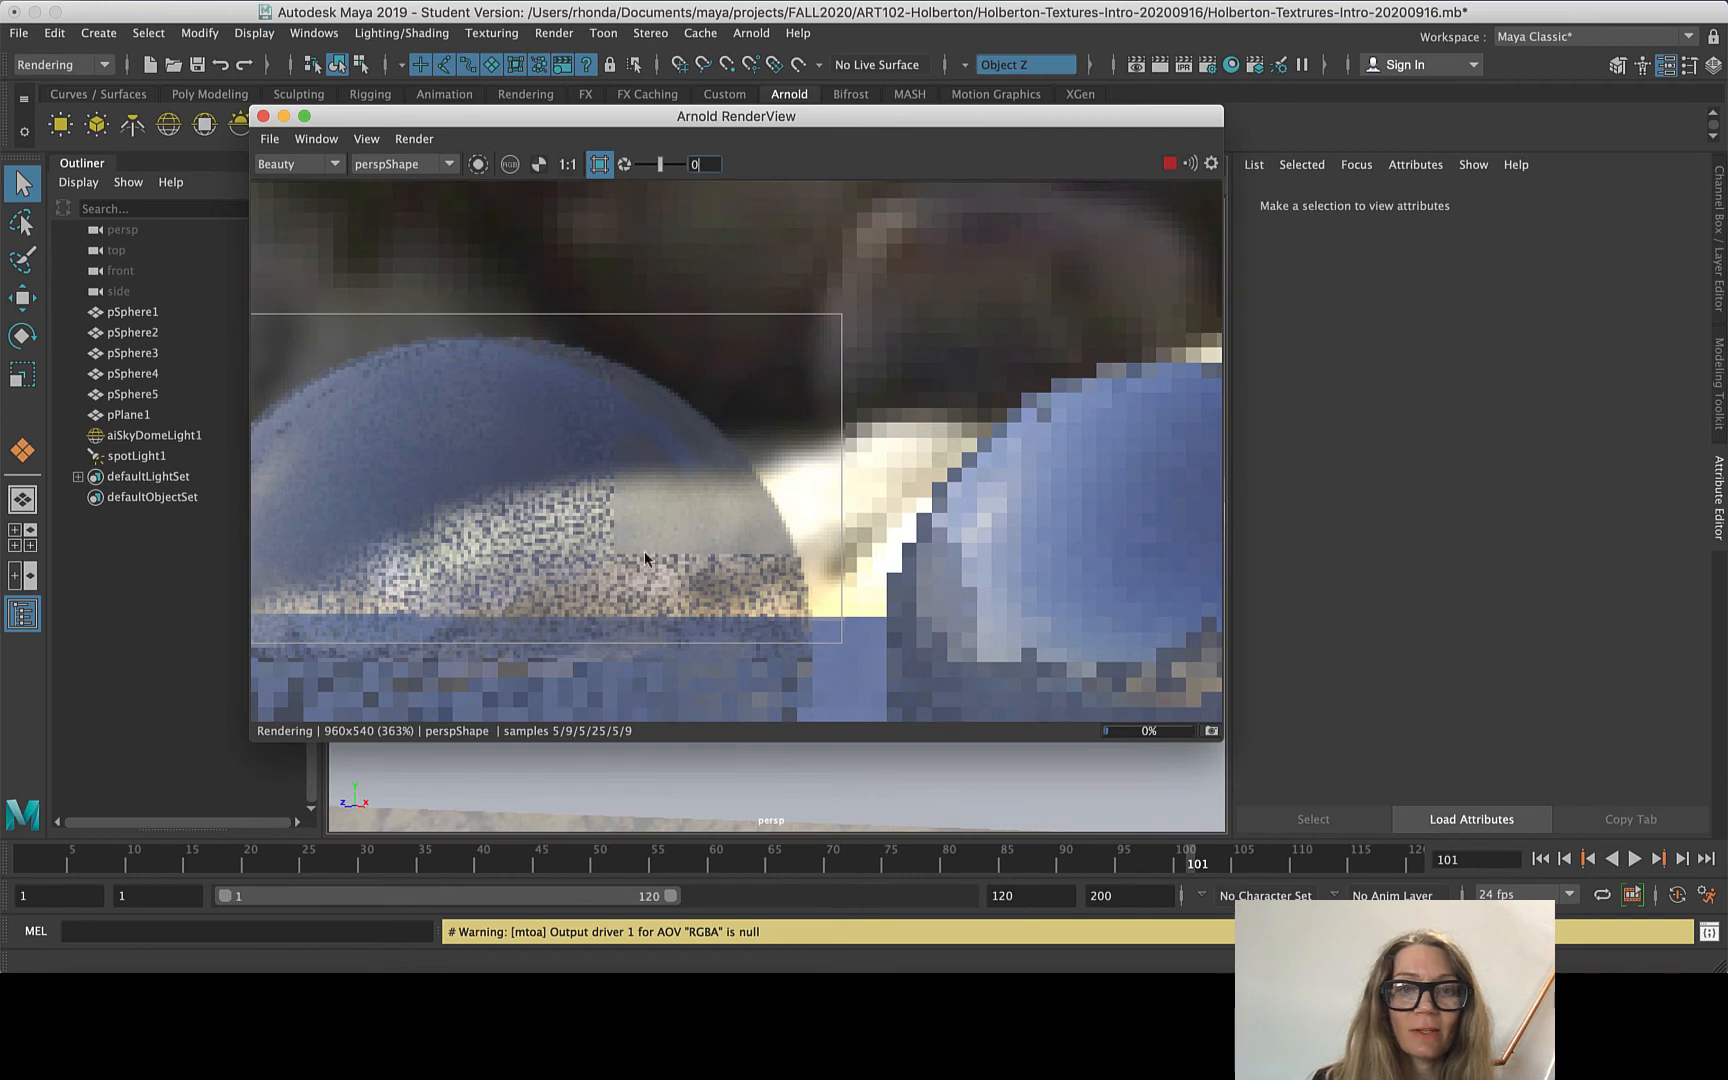
pyautogui.scroll(-3, 607, 553)
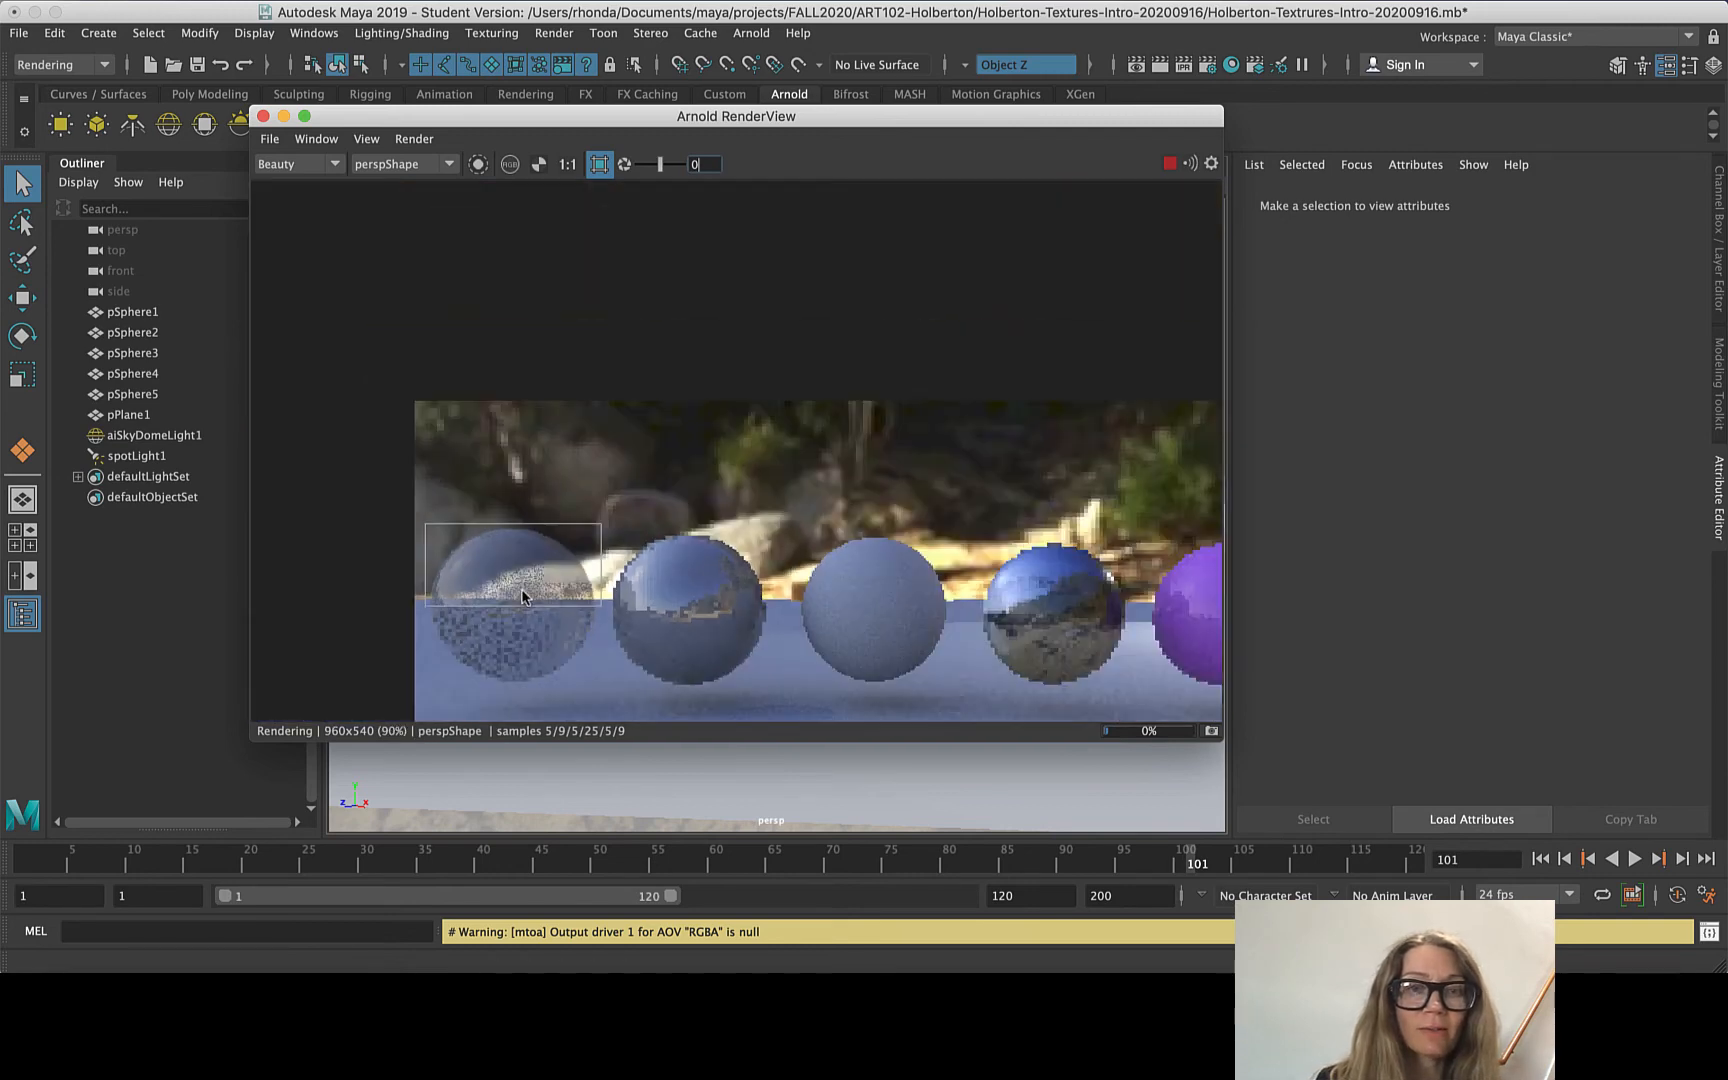
pyautogui.scroll(3, 474, 598)
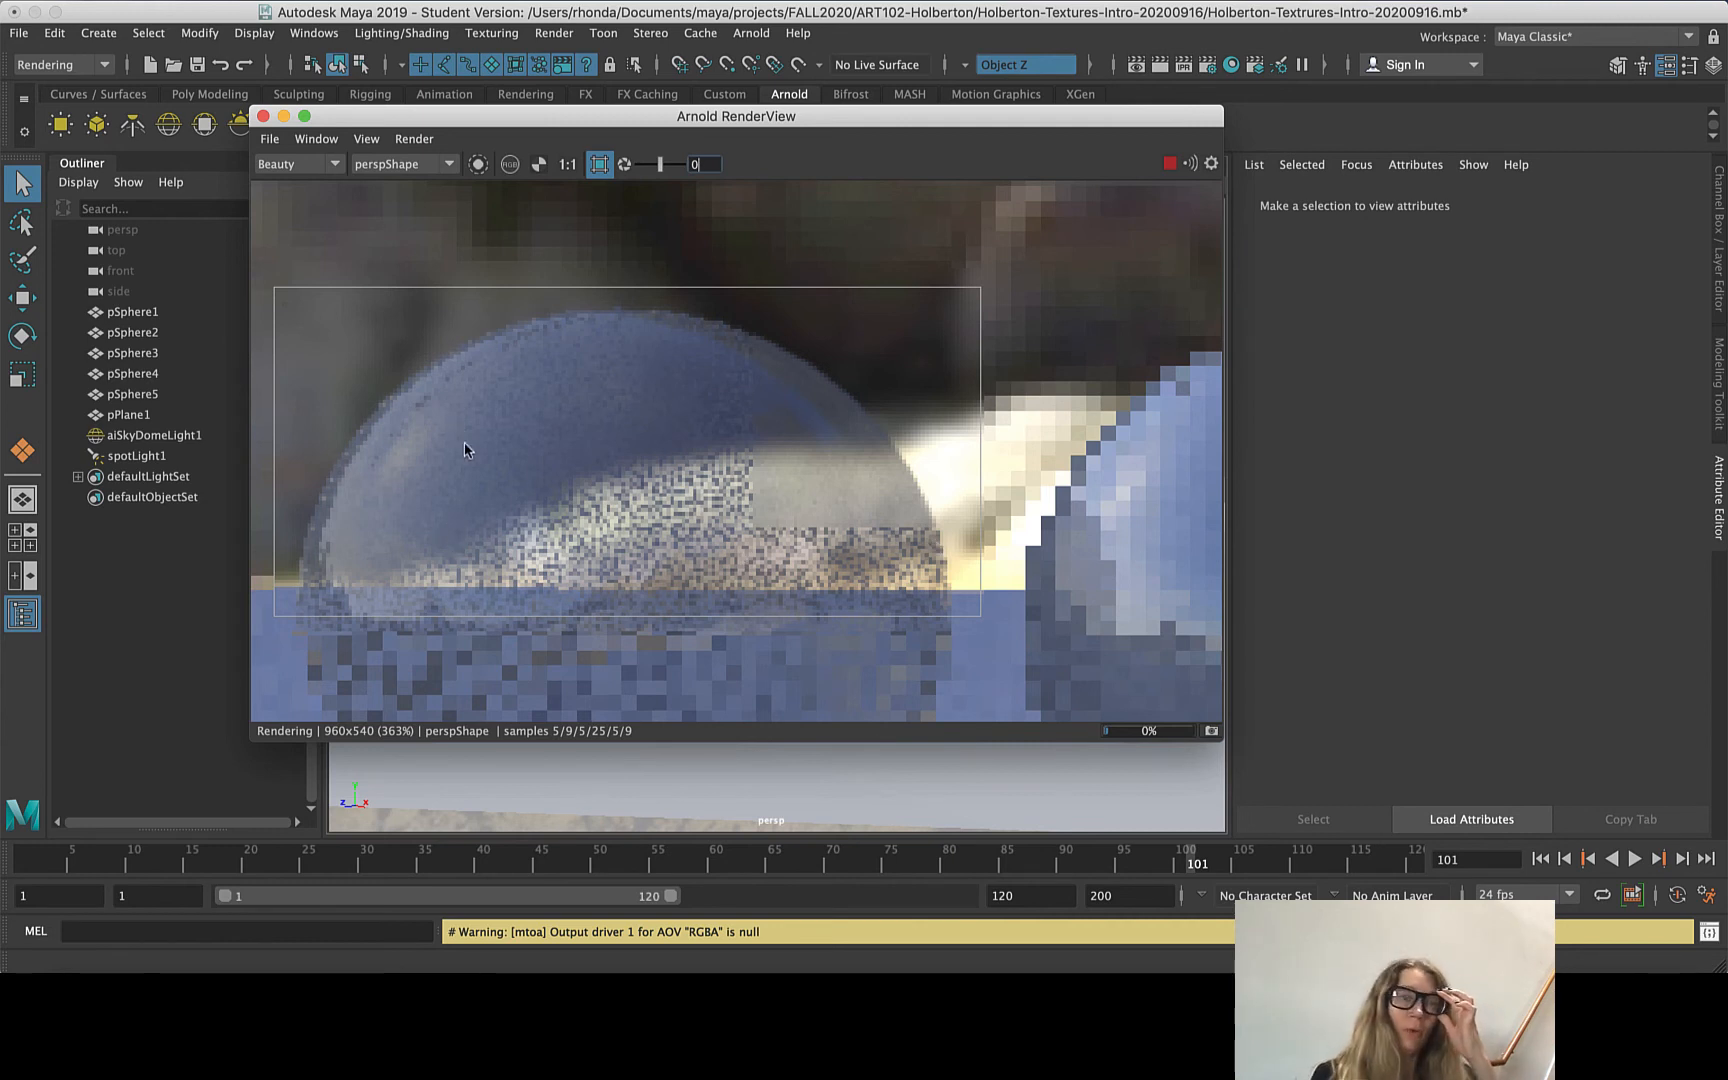
# - Open the render settings and set the Camera (AA) samples to 2 for the cropped live render
pyautogui.click(1207, 64)
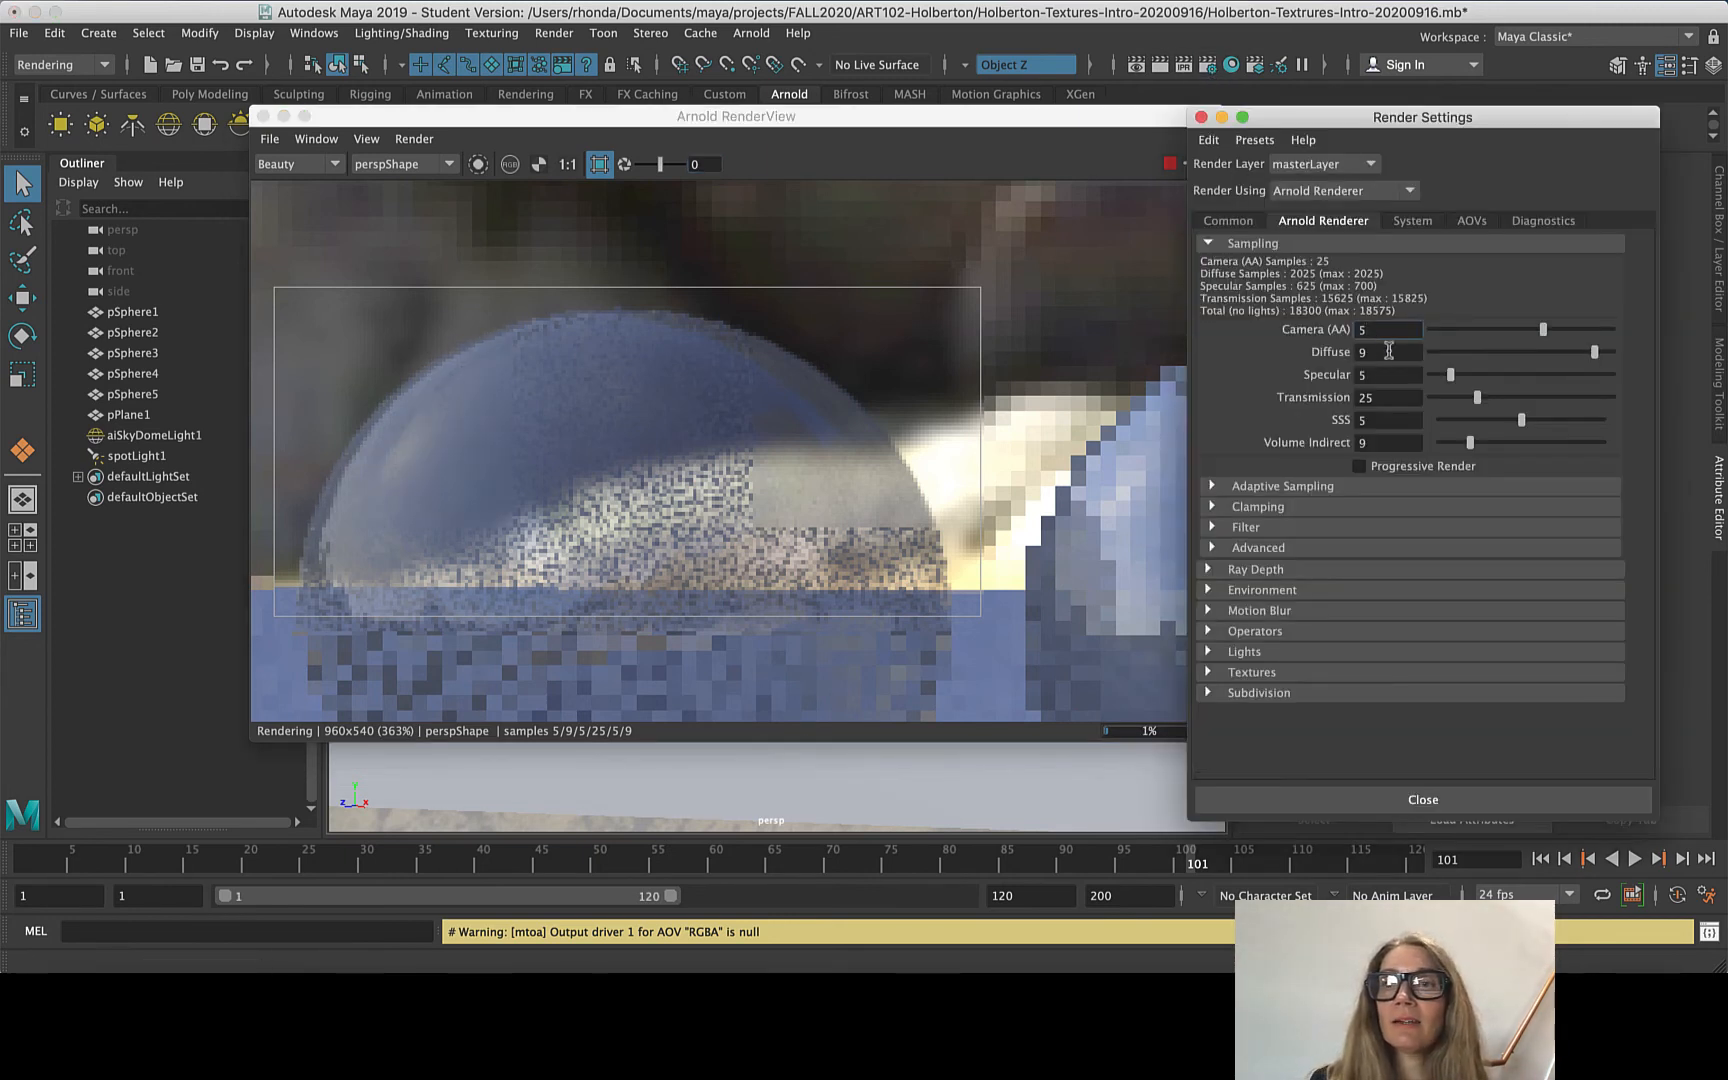
pyautogui.doubleClick(1390, 397)
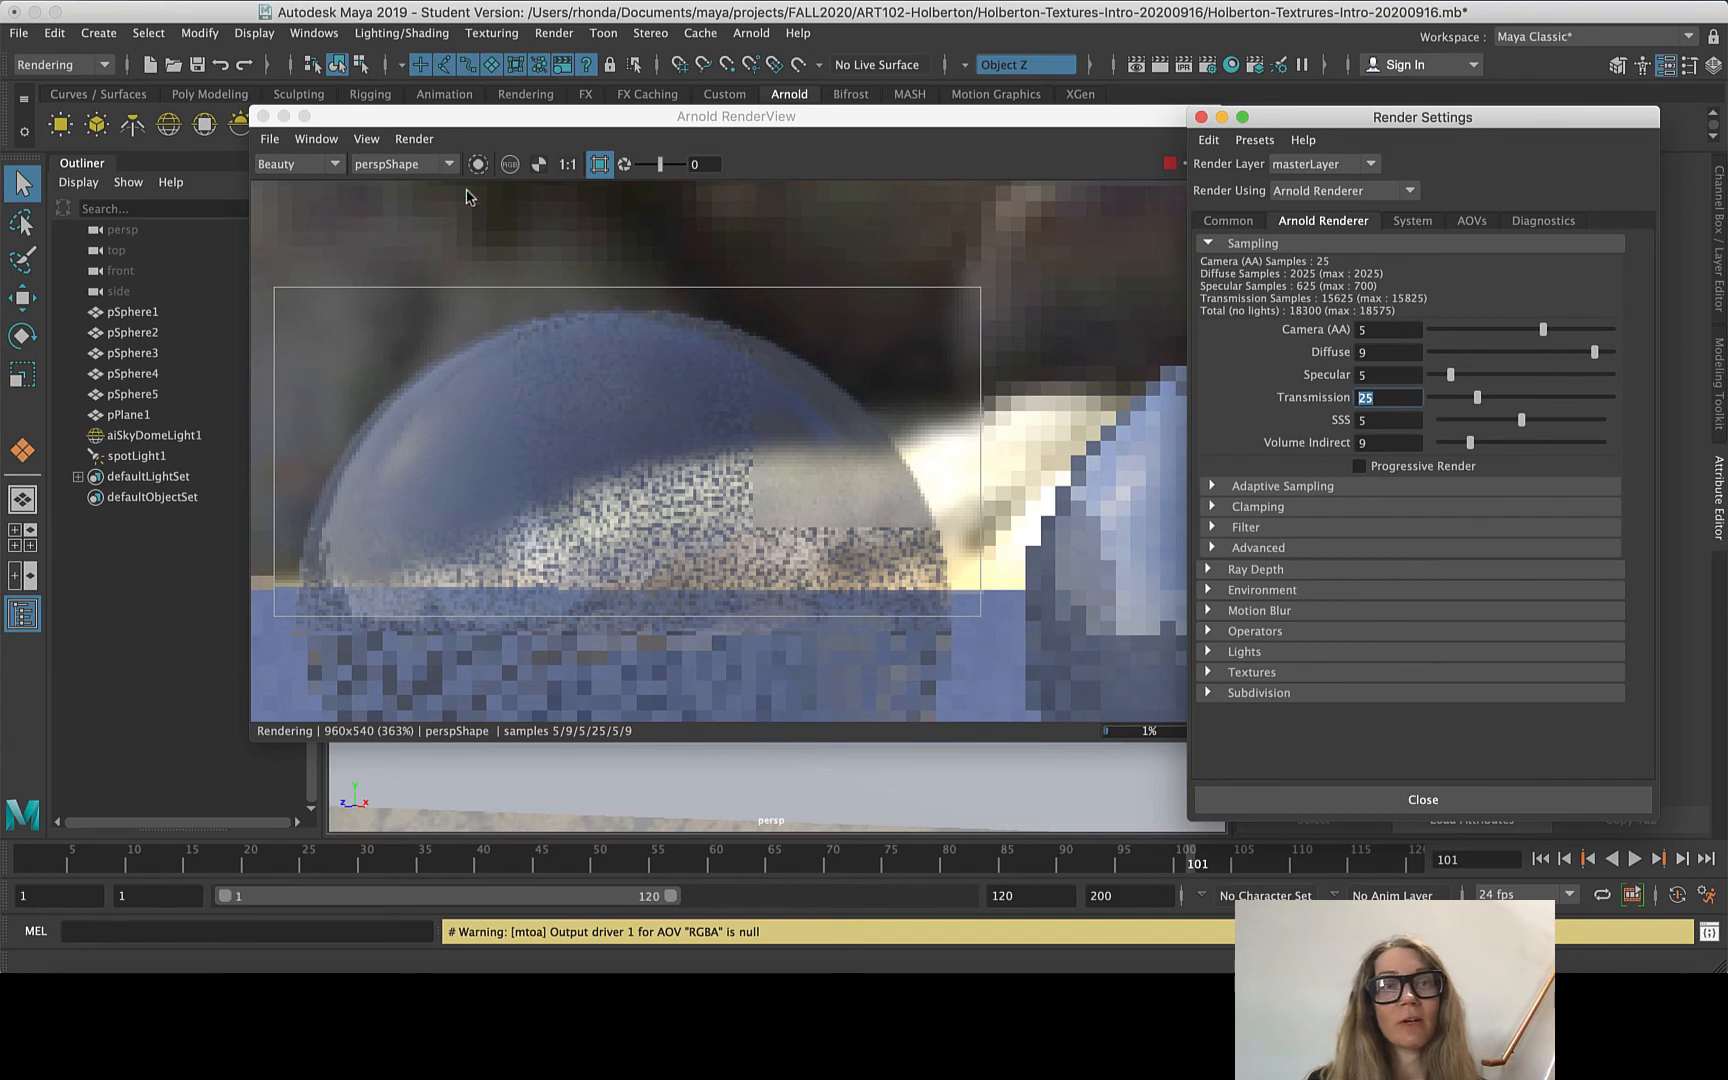
pyautogui.doubleClick(1380, 330)
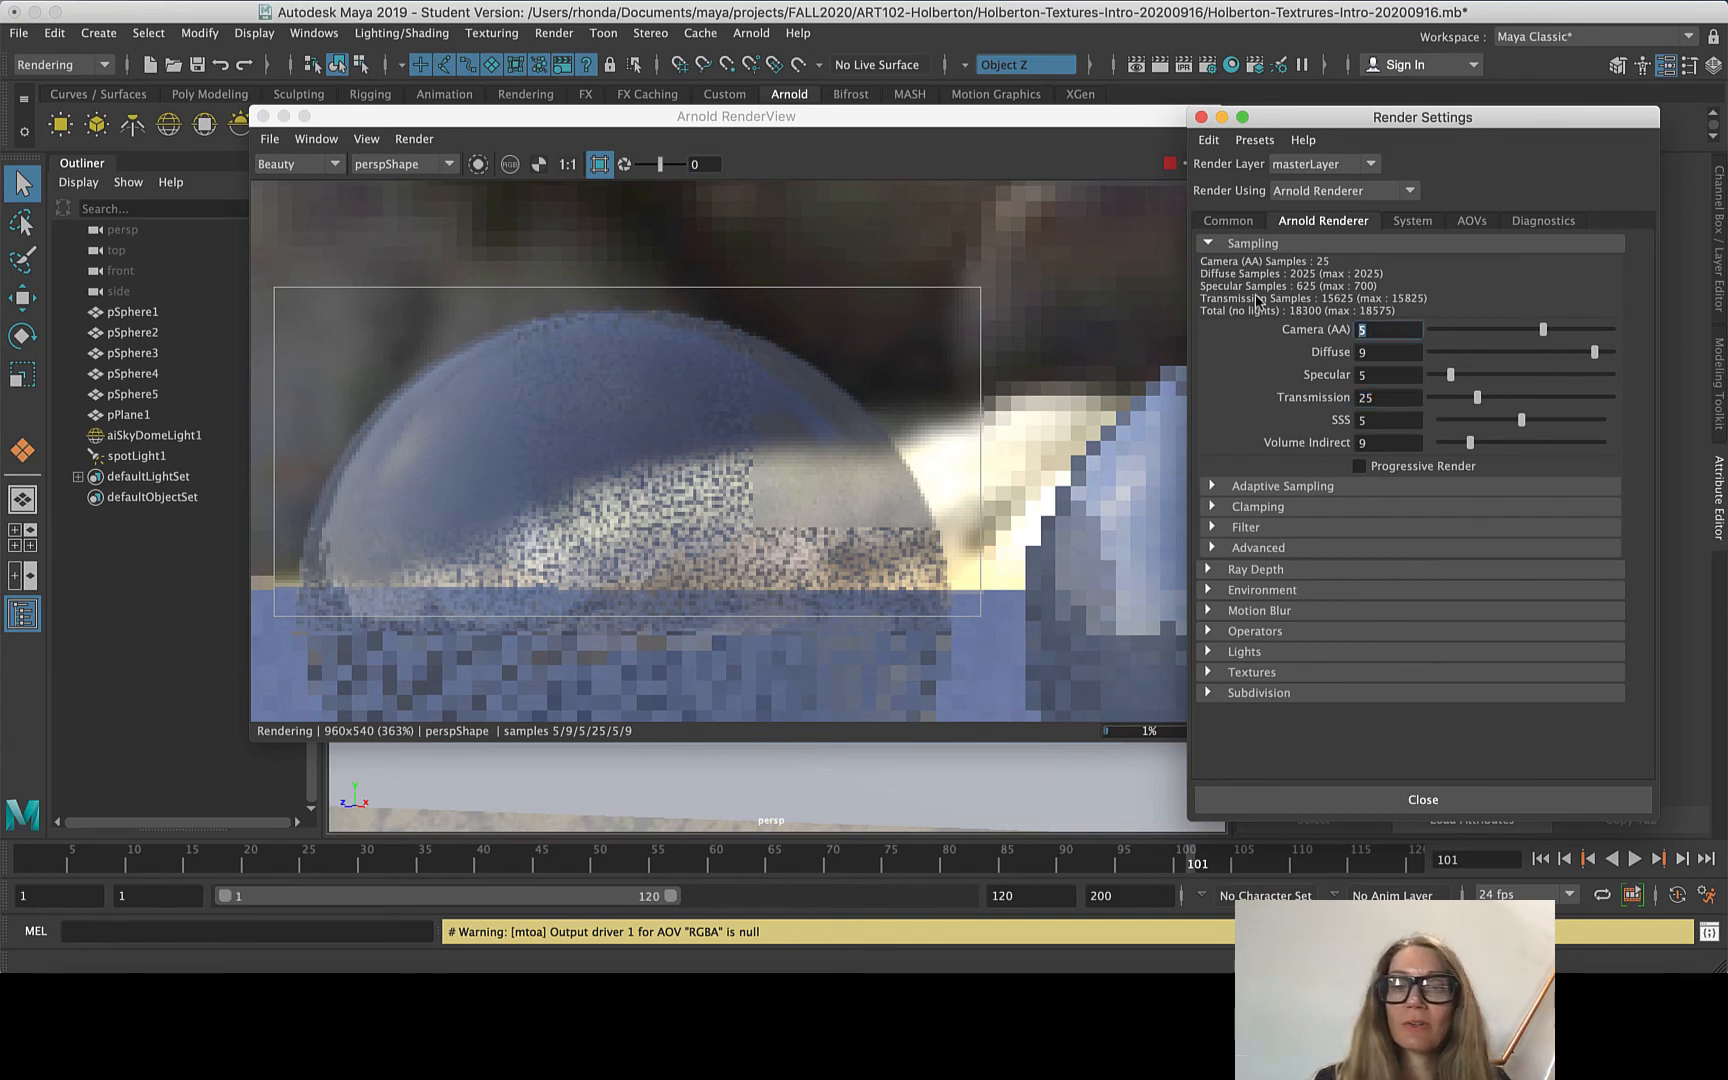
pyautogui.write('2')
pyautogui.press('Tab')
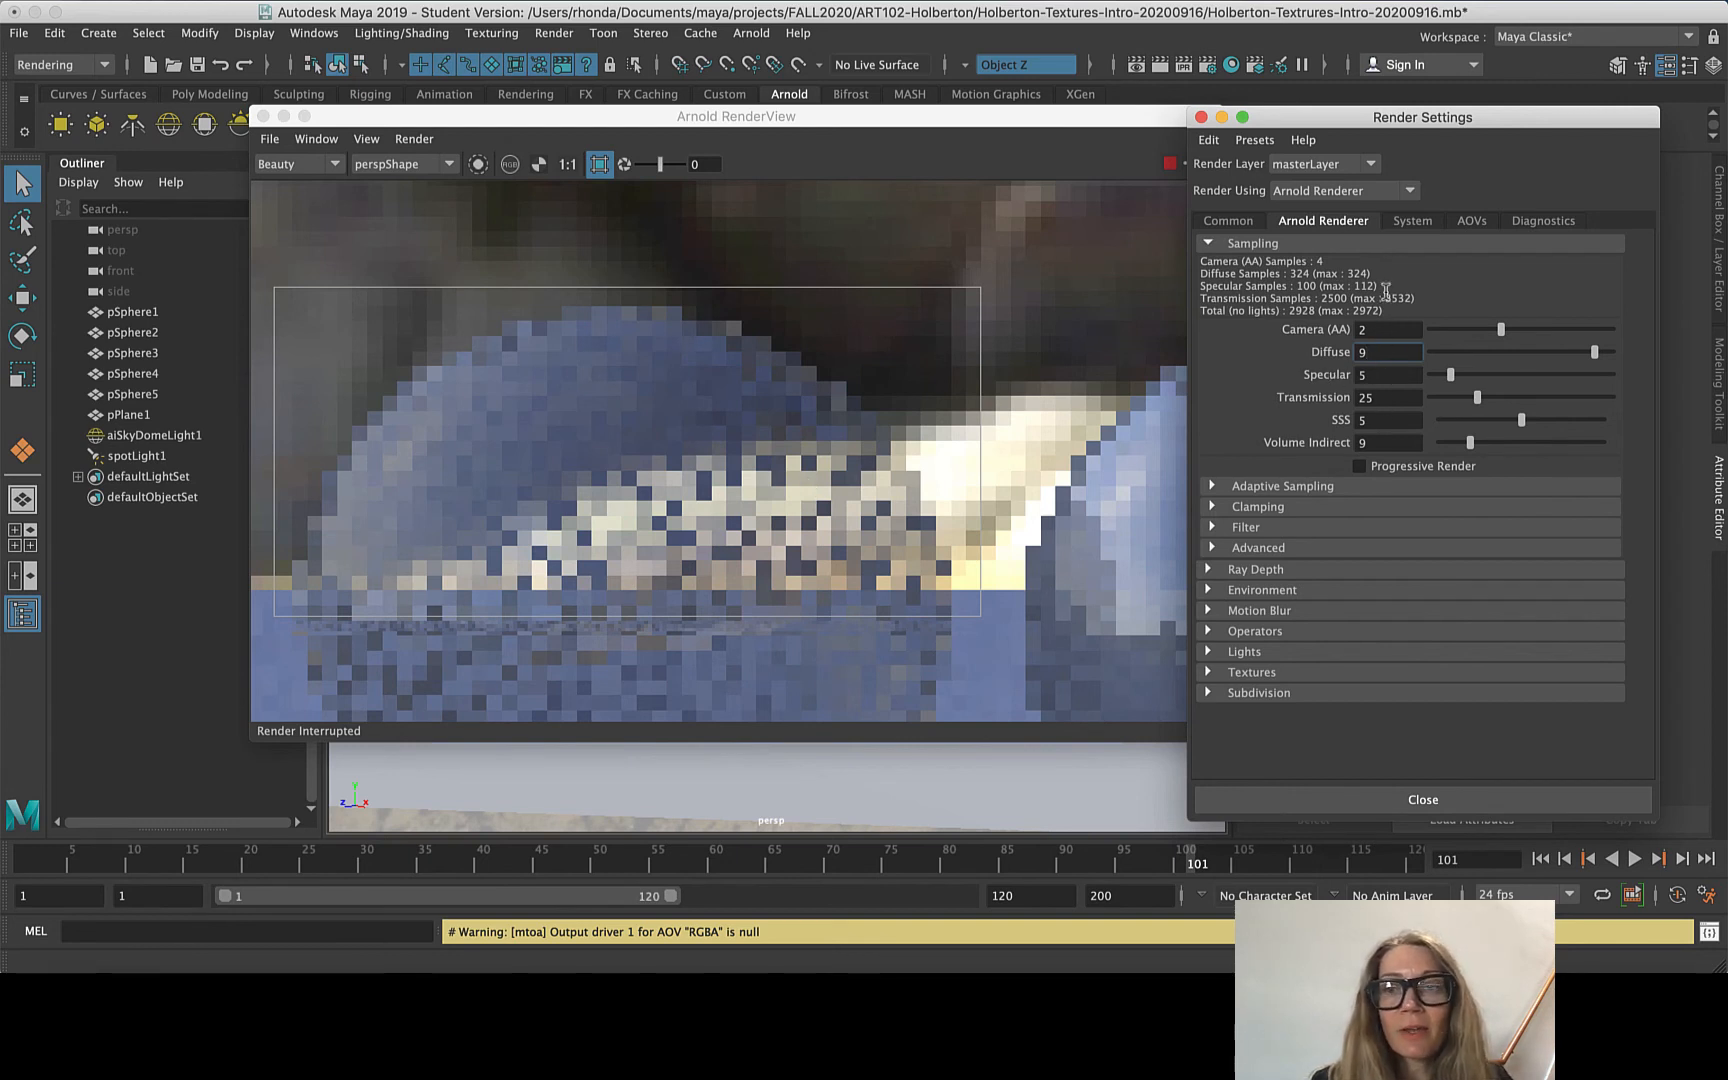
pyautogui.doubleClick(1360, 329)
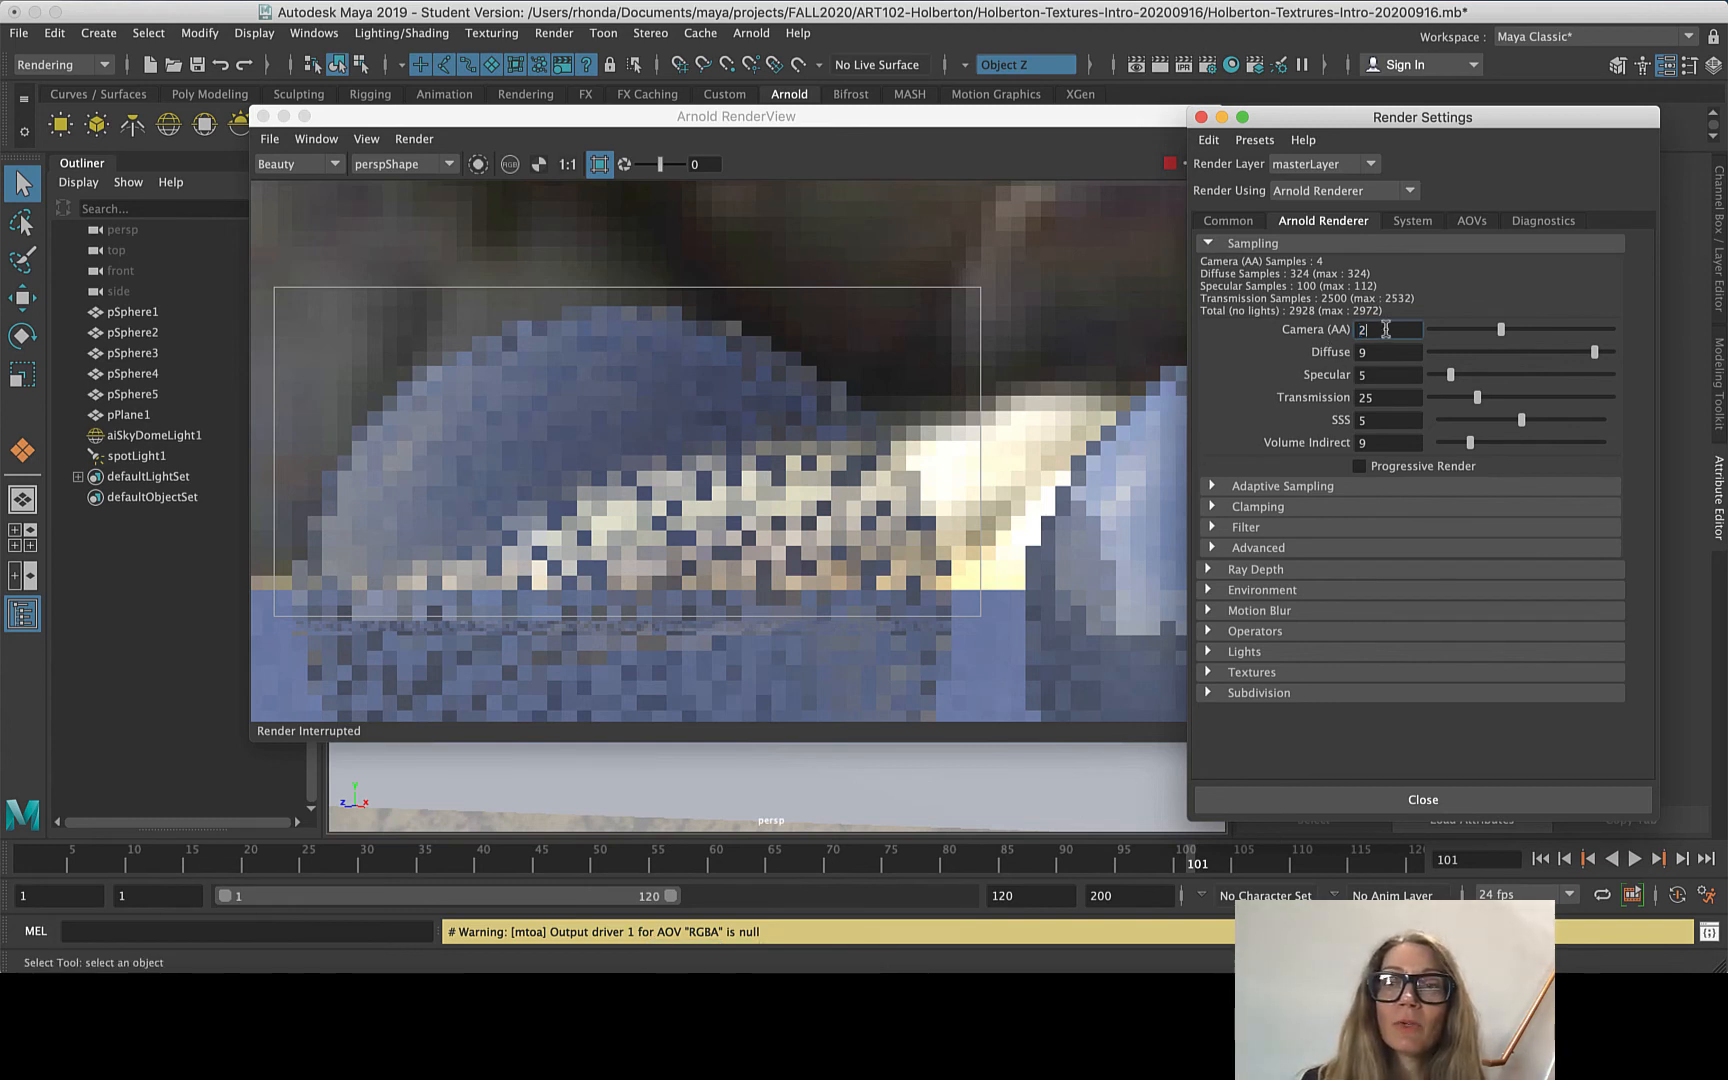
pyautogui.doubleClick(1386, 330)
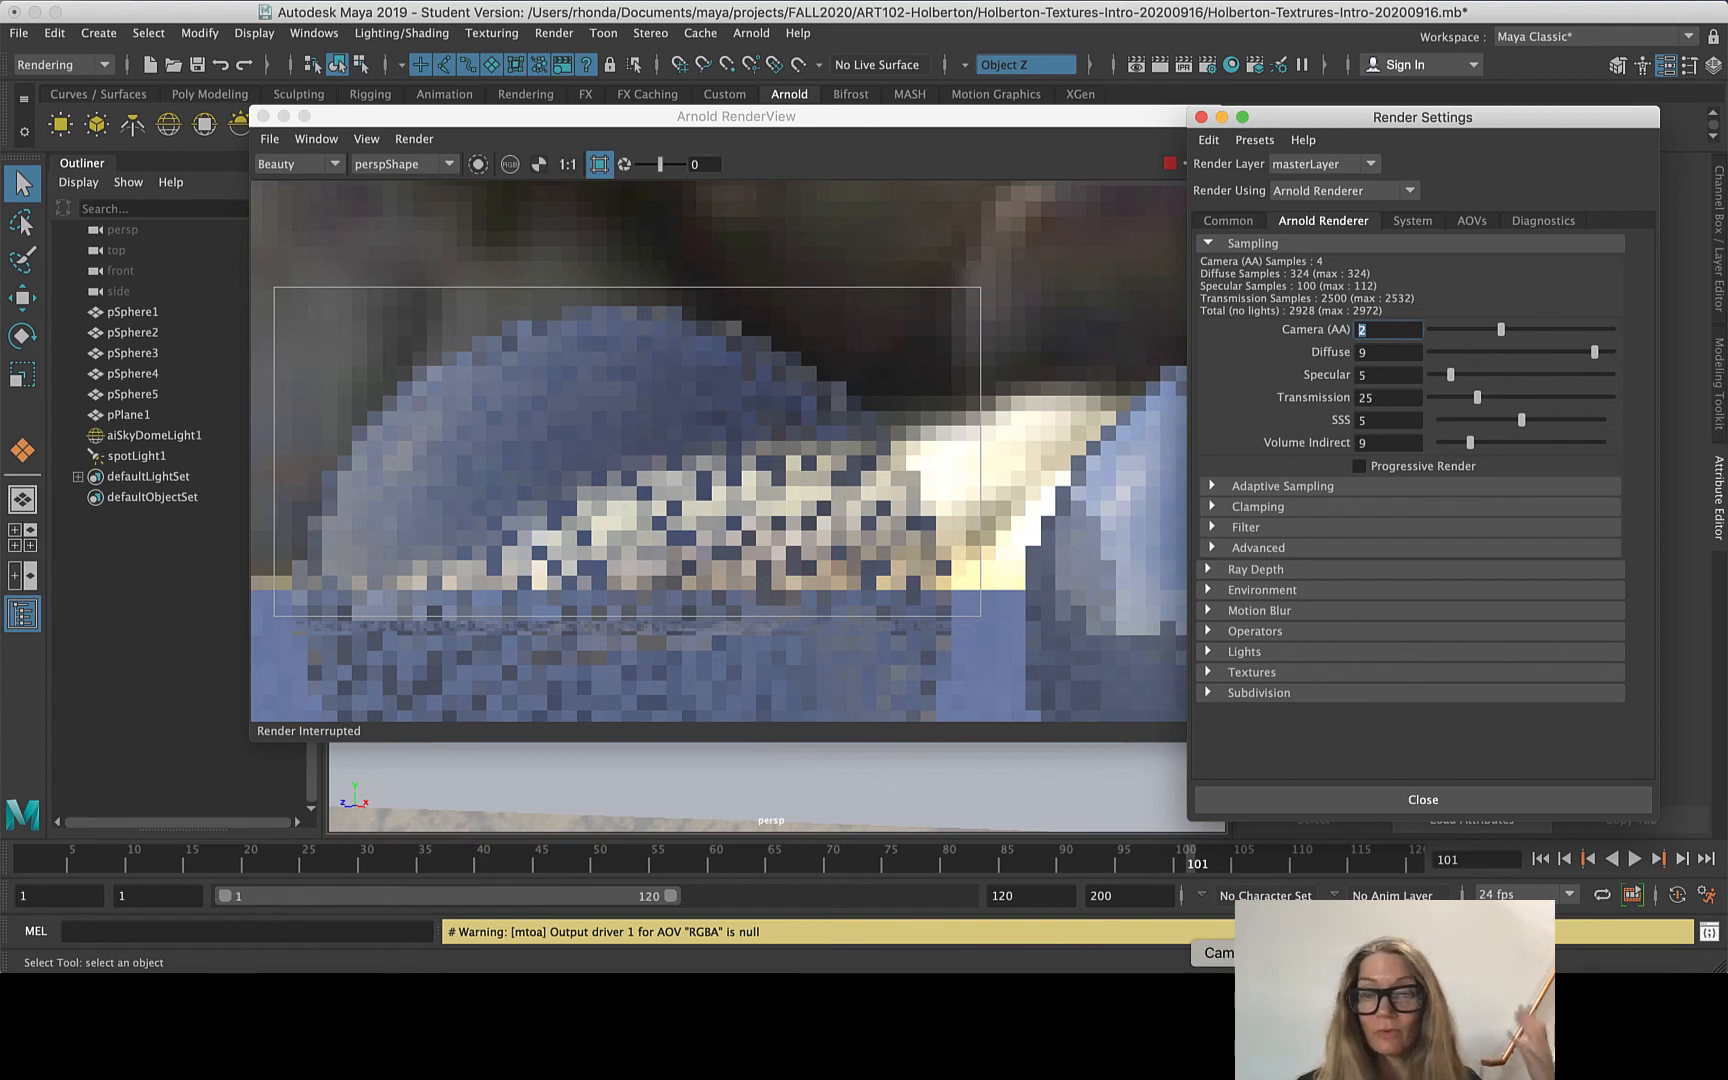
# - Switch to Google Slides in the browser and present the RenderSettingsComparison deck full screen
pyautogui.click(462, 990)
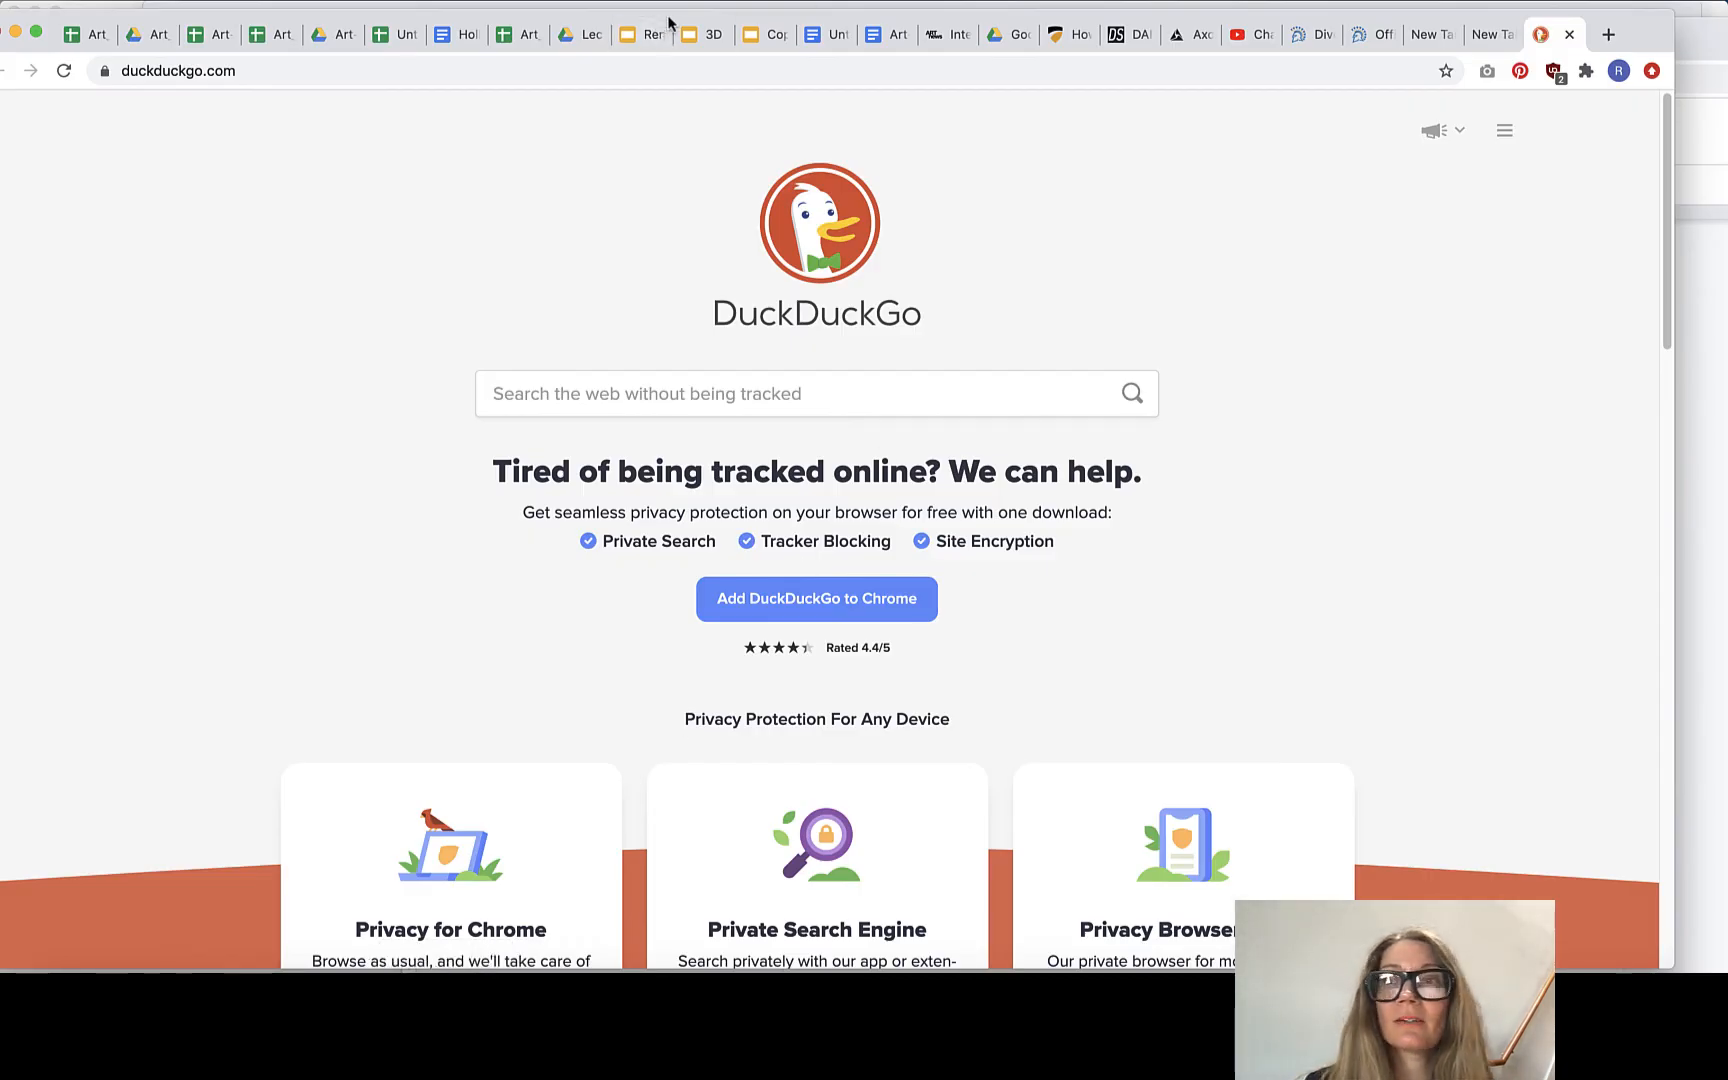
pyautogui.click(644, 40)
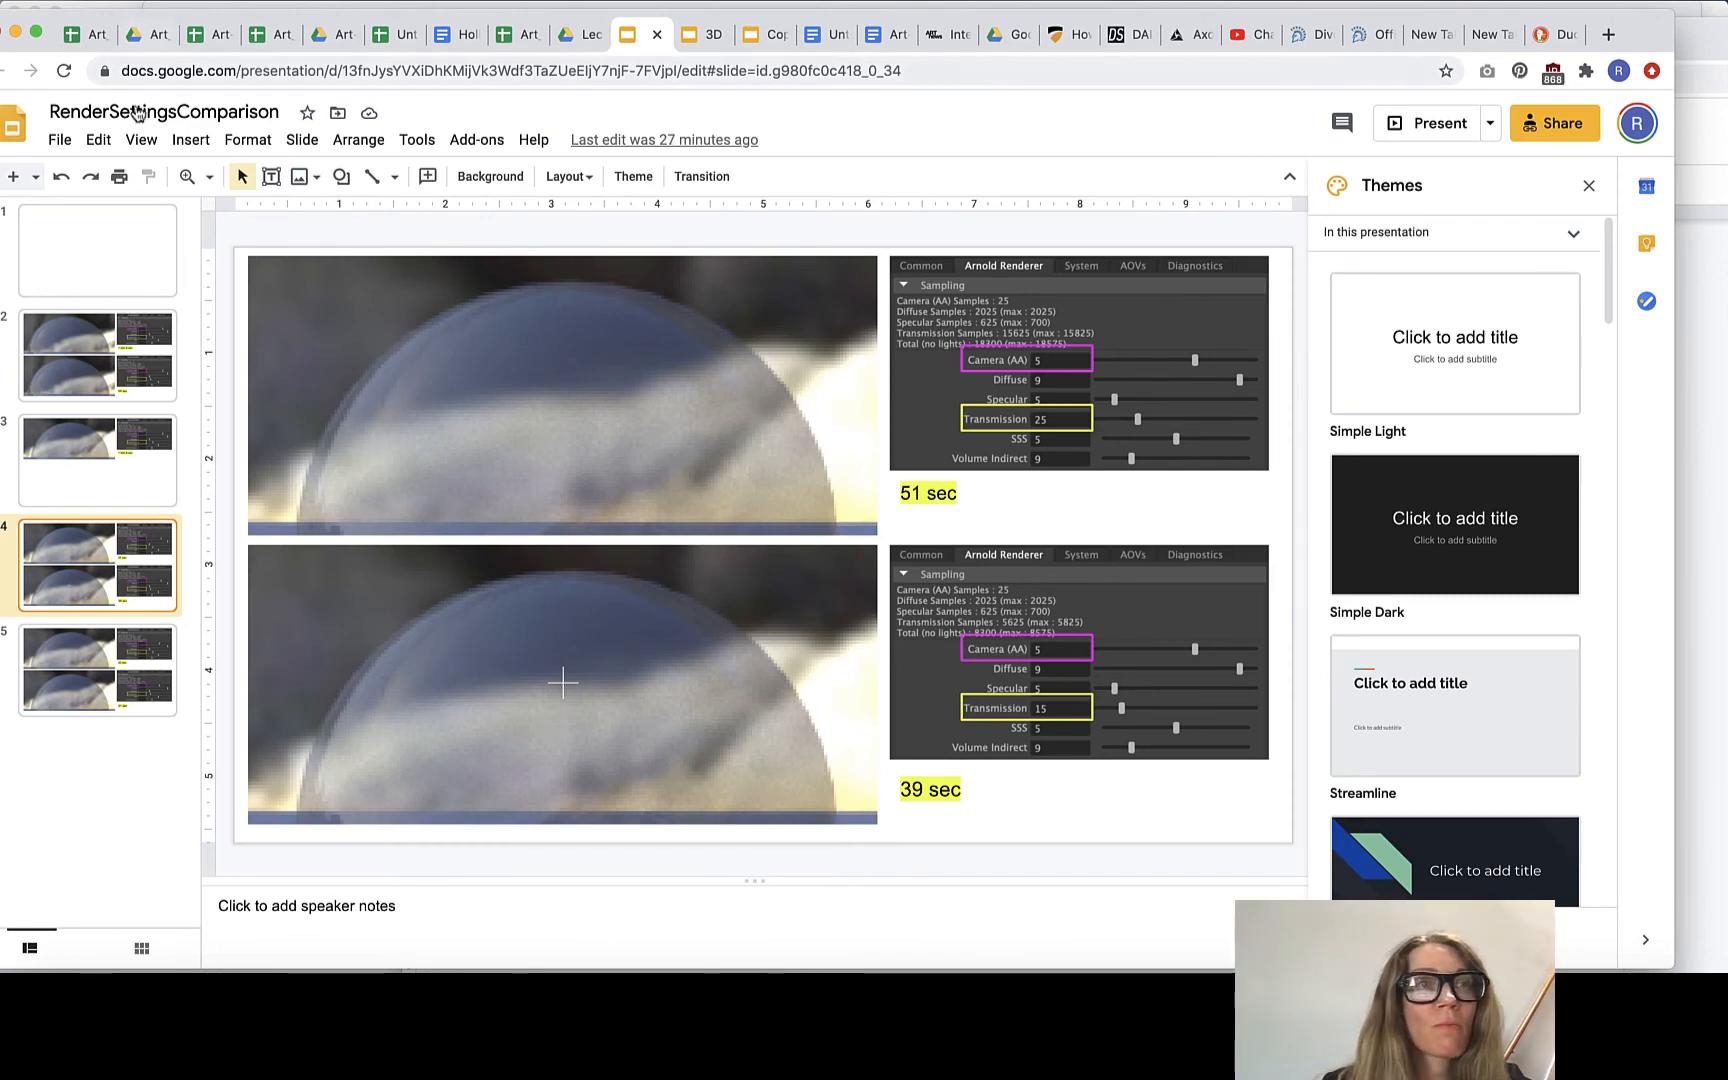
pyautogui.click(1430, 123)
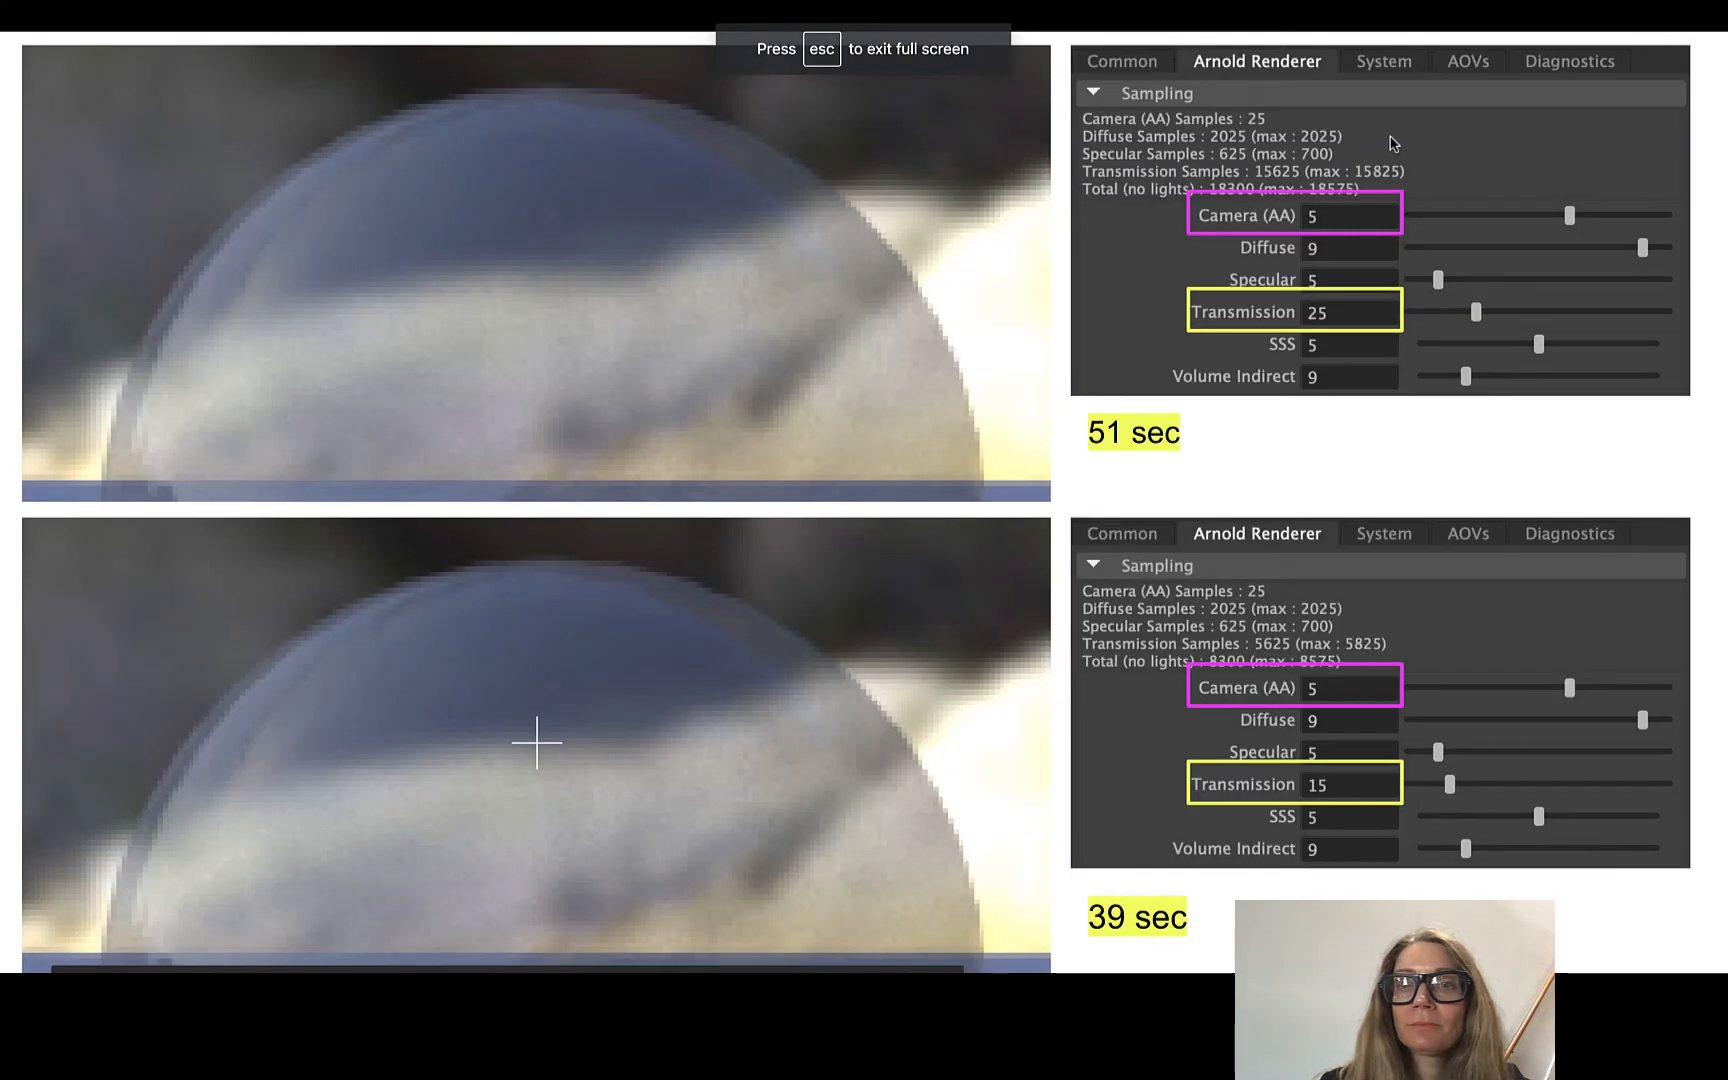
# - Compare the sphere's noise and render times on the slides for Camera (AA) 5 and 6 with Transmission 25 and 15, and exit the presentation
pyautogui.press('Right')
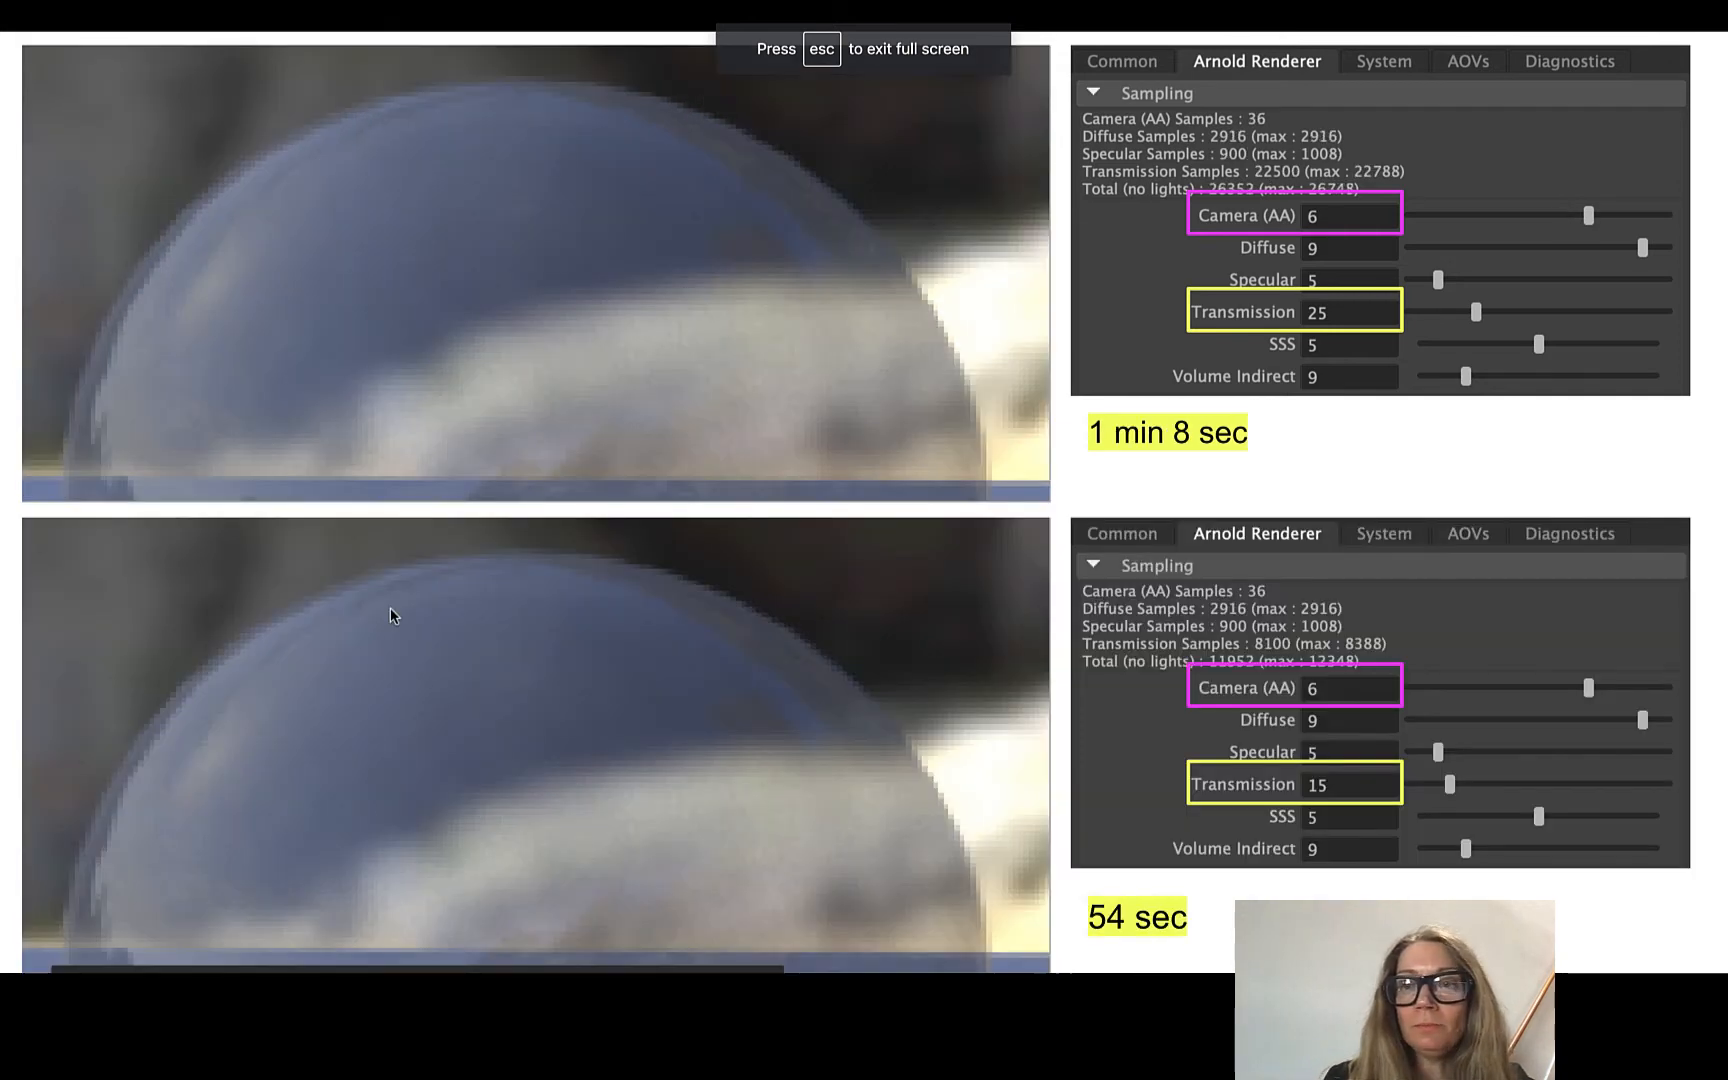
pyautogui.press('Right')
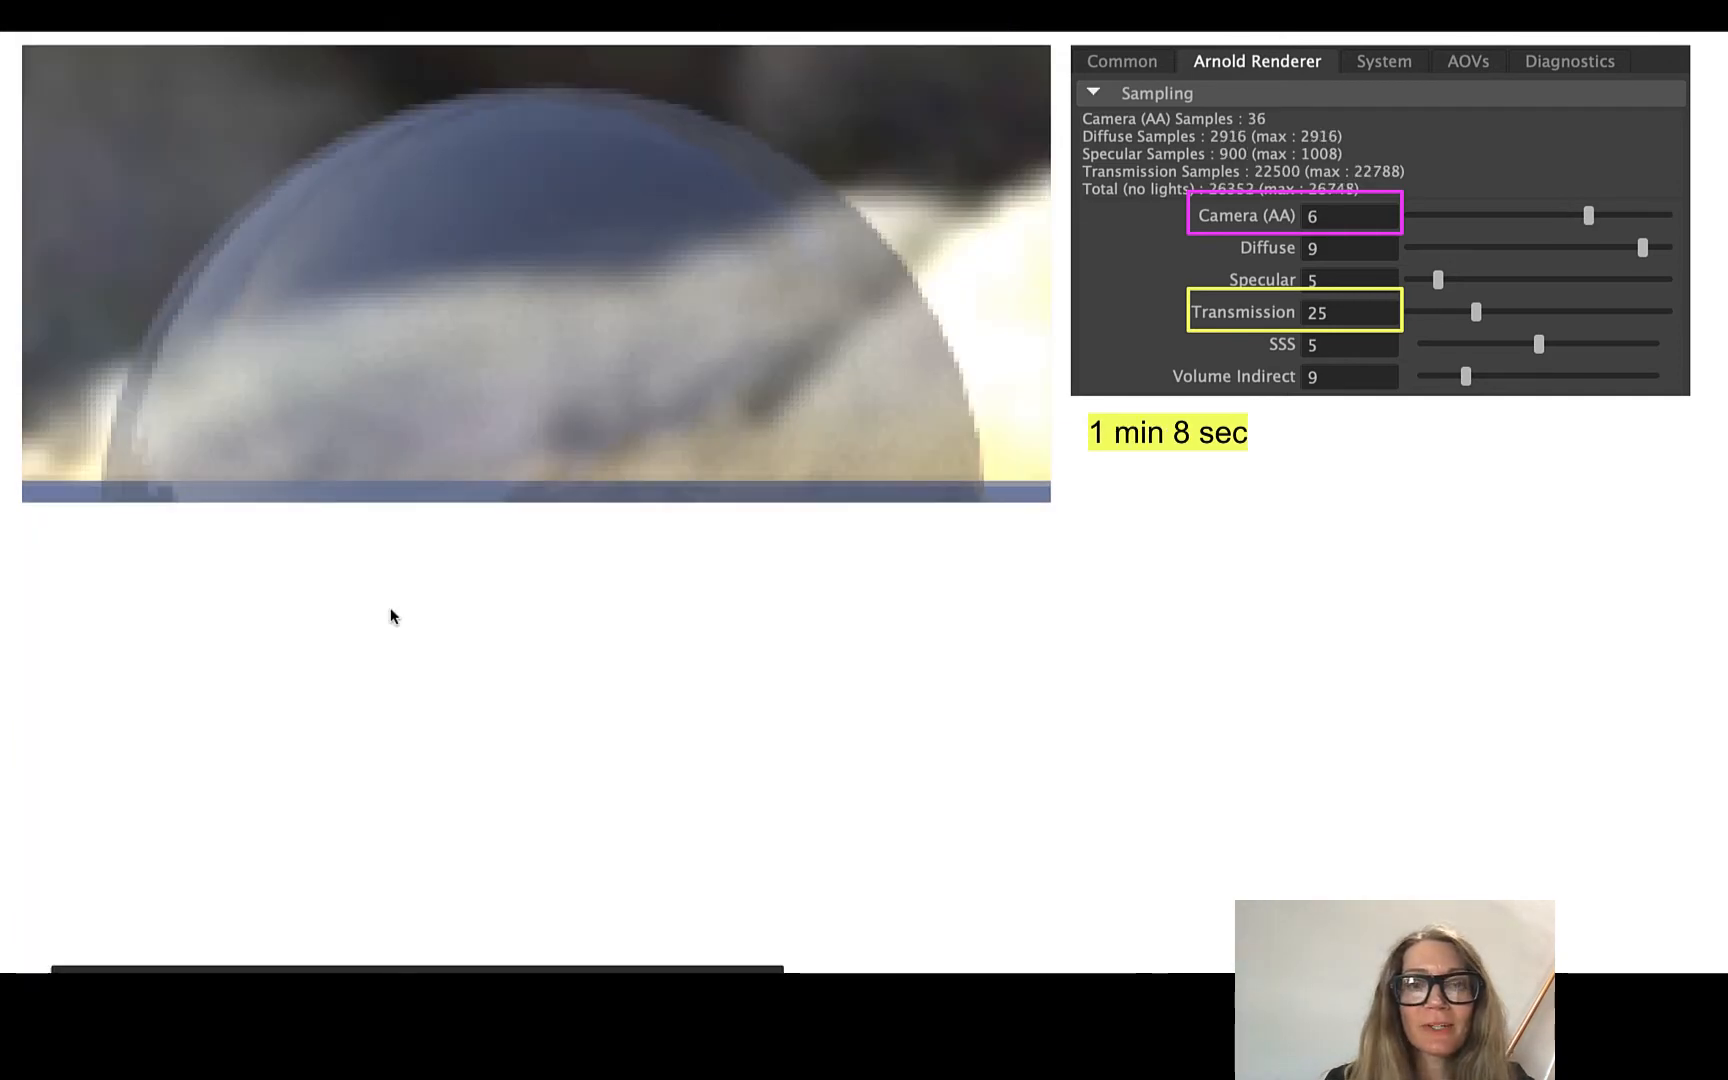
pyautogui.press('Right')
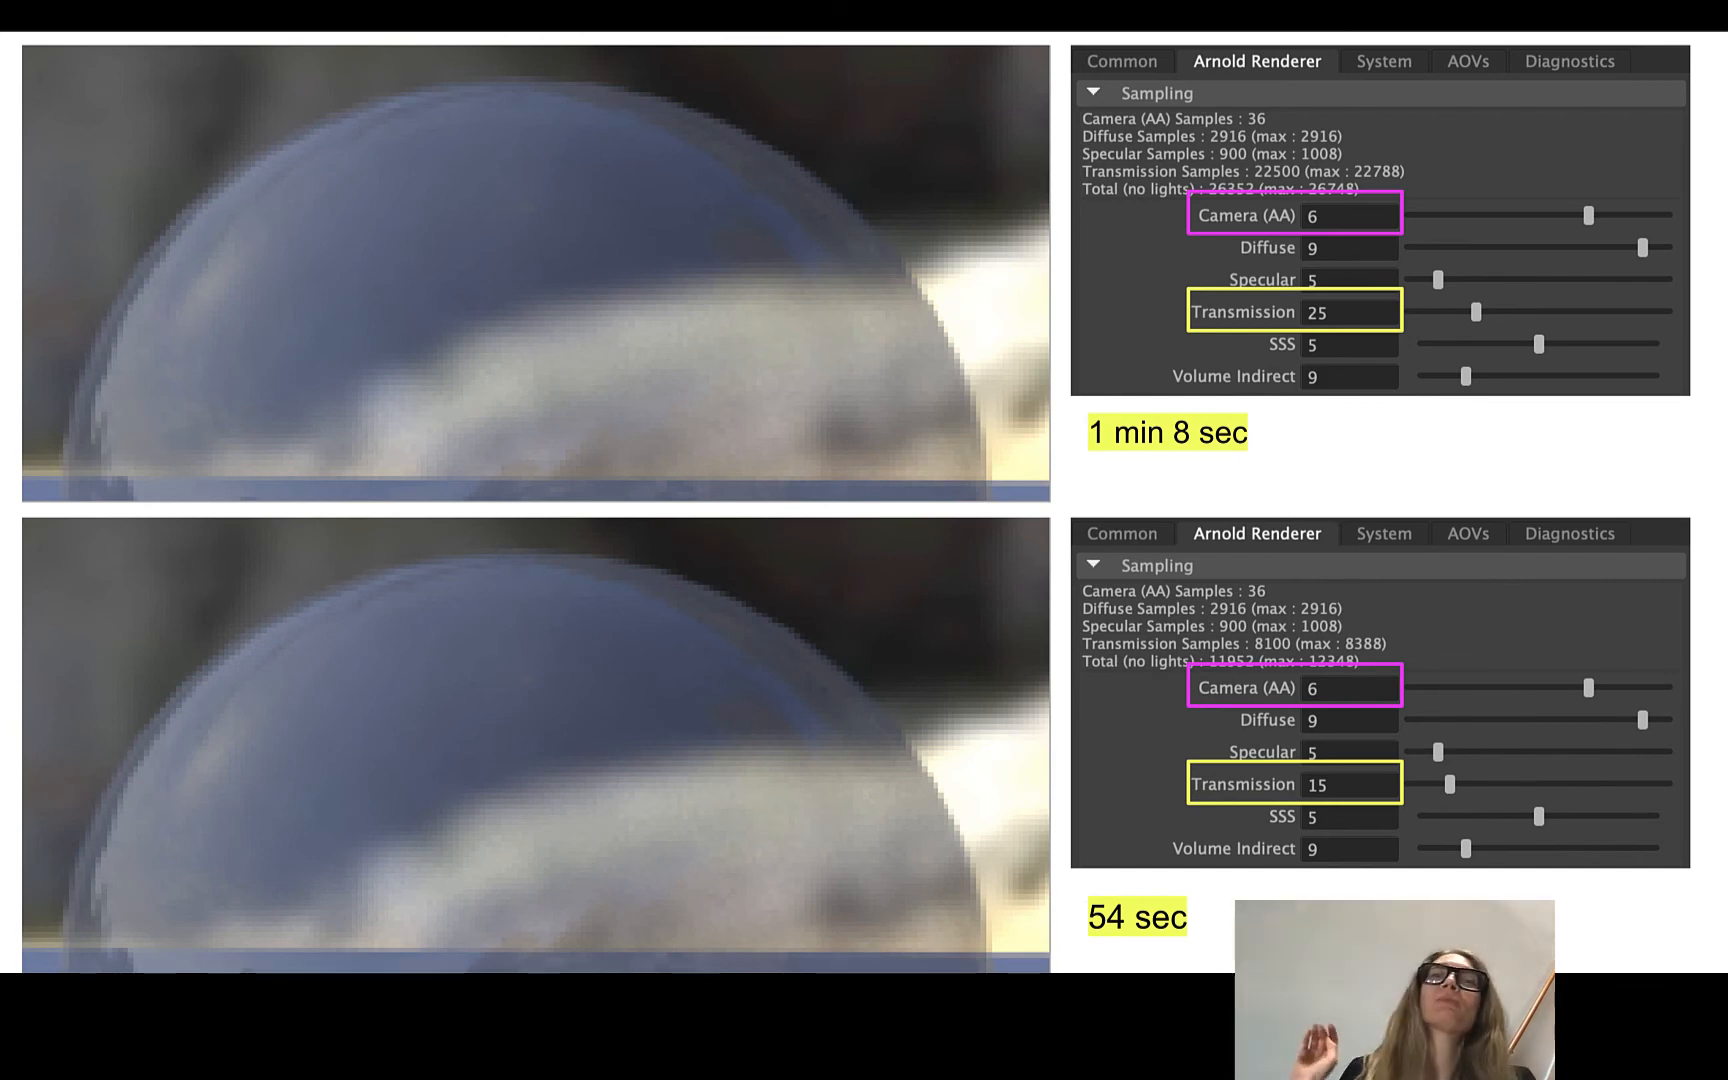
pyautogui.press('Right')
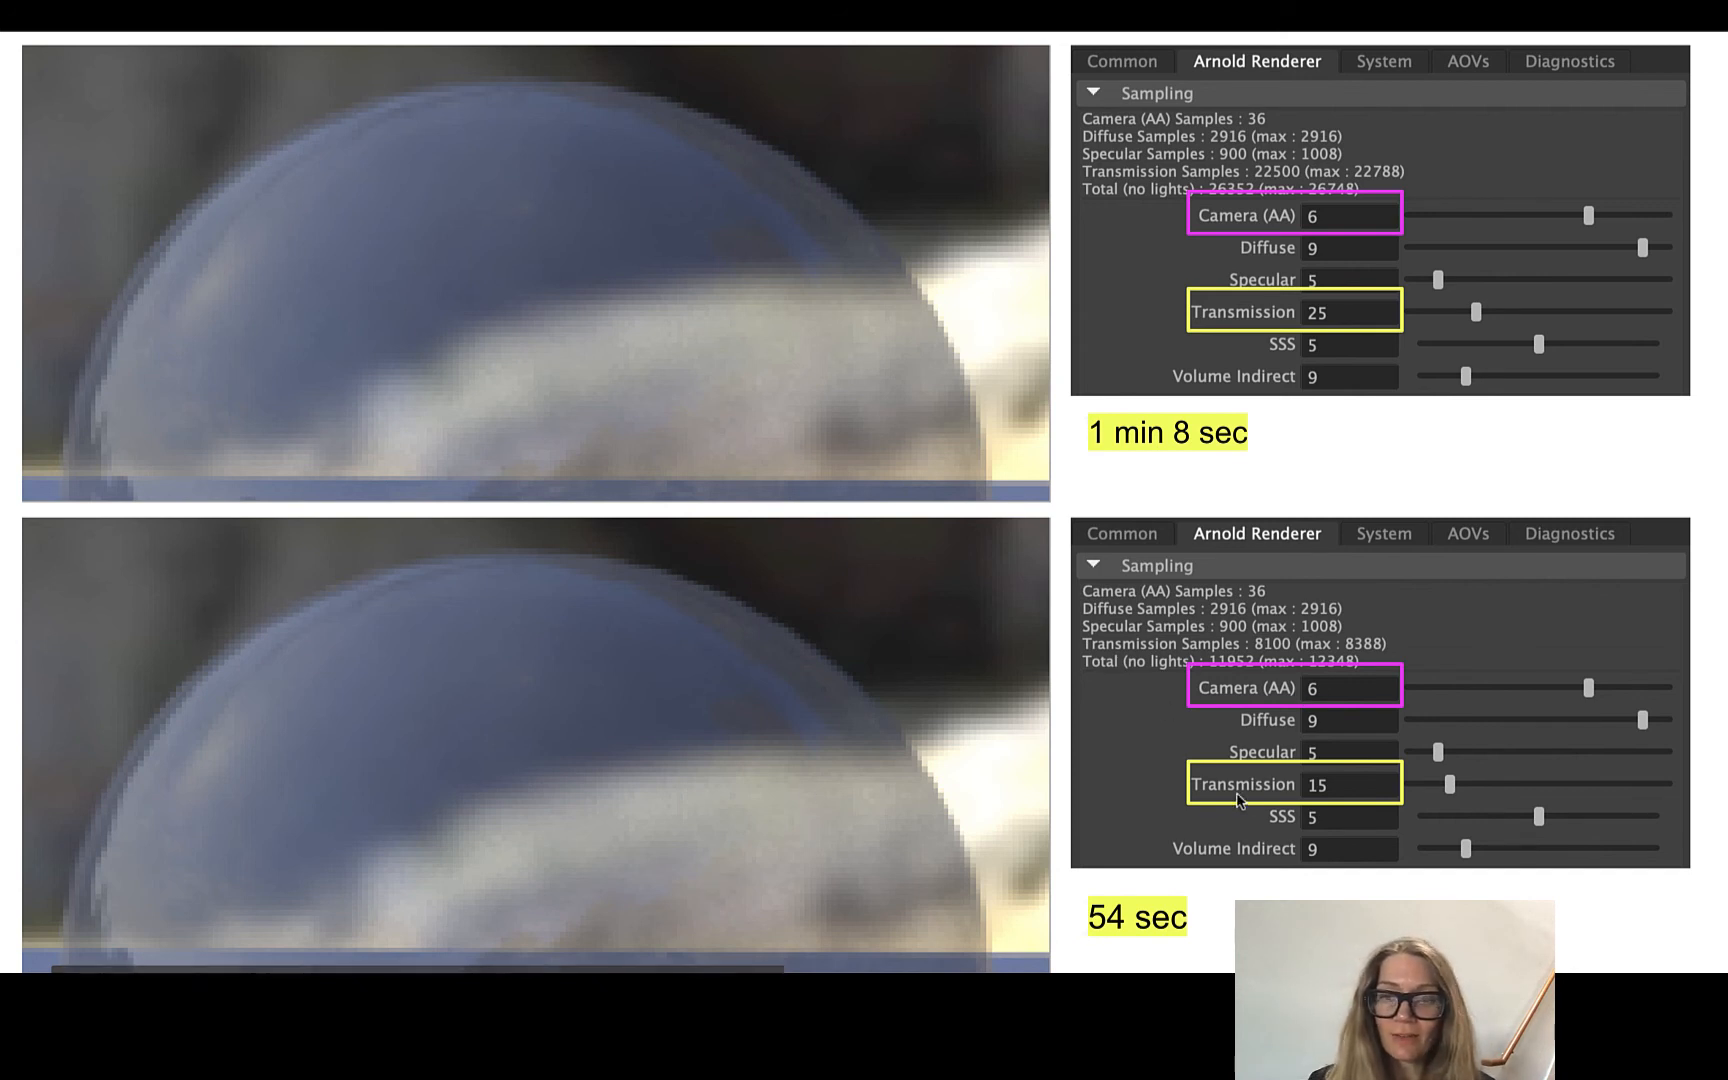
pyautogui.press('Right')
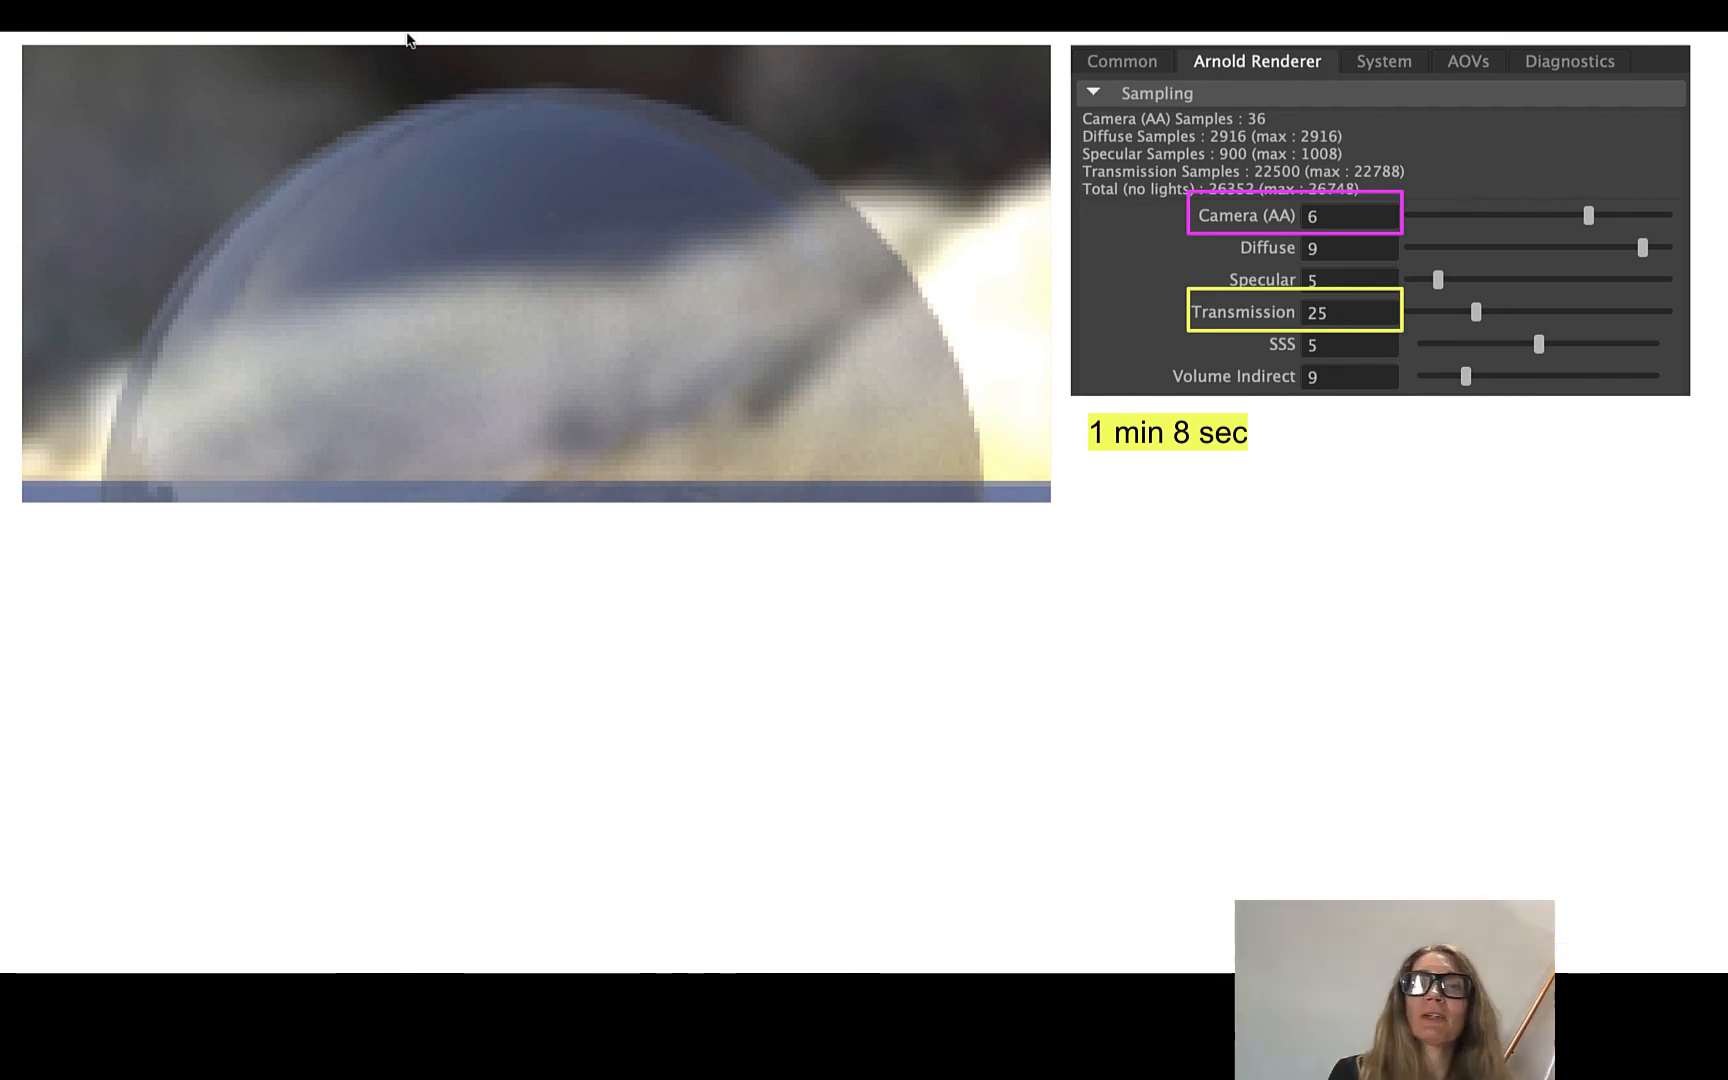
pyautogui.press('Right')
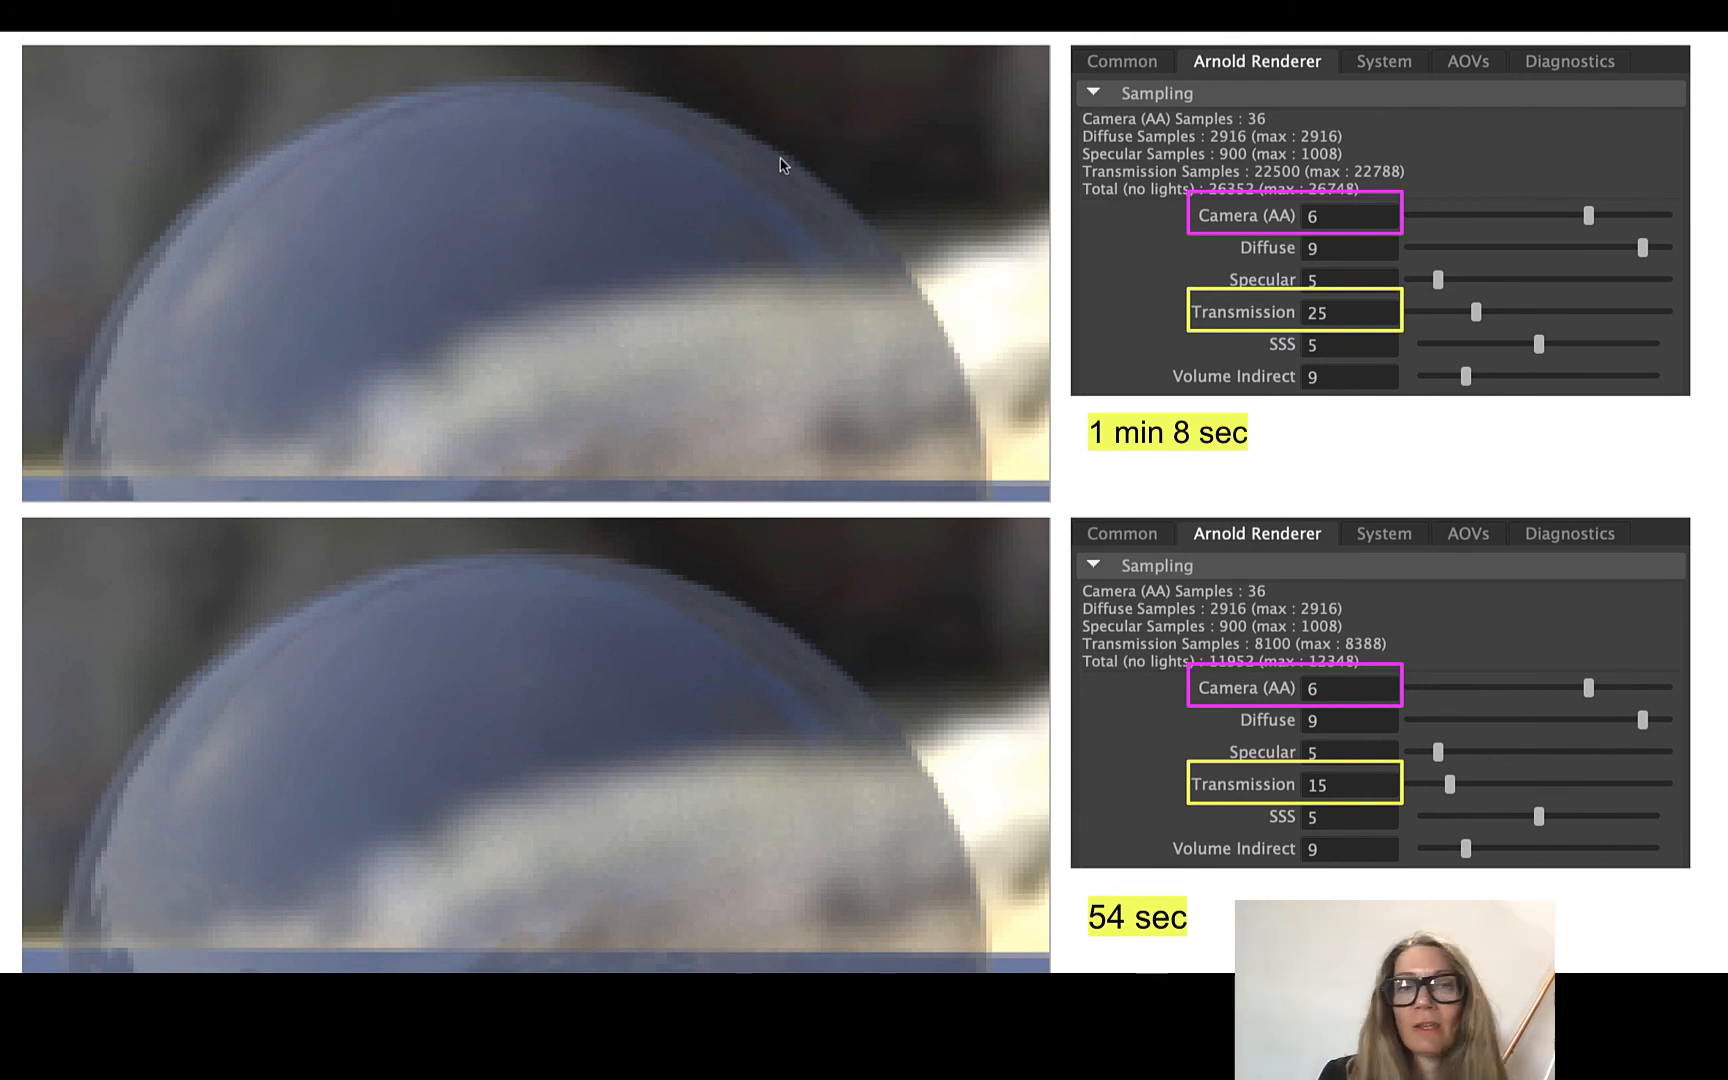
pyautogui.press('Left')
pyautogui.press('Right')
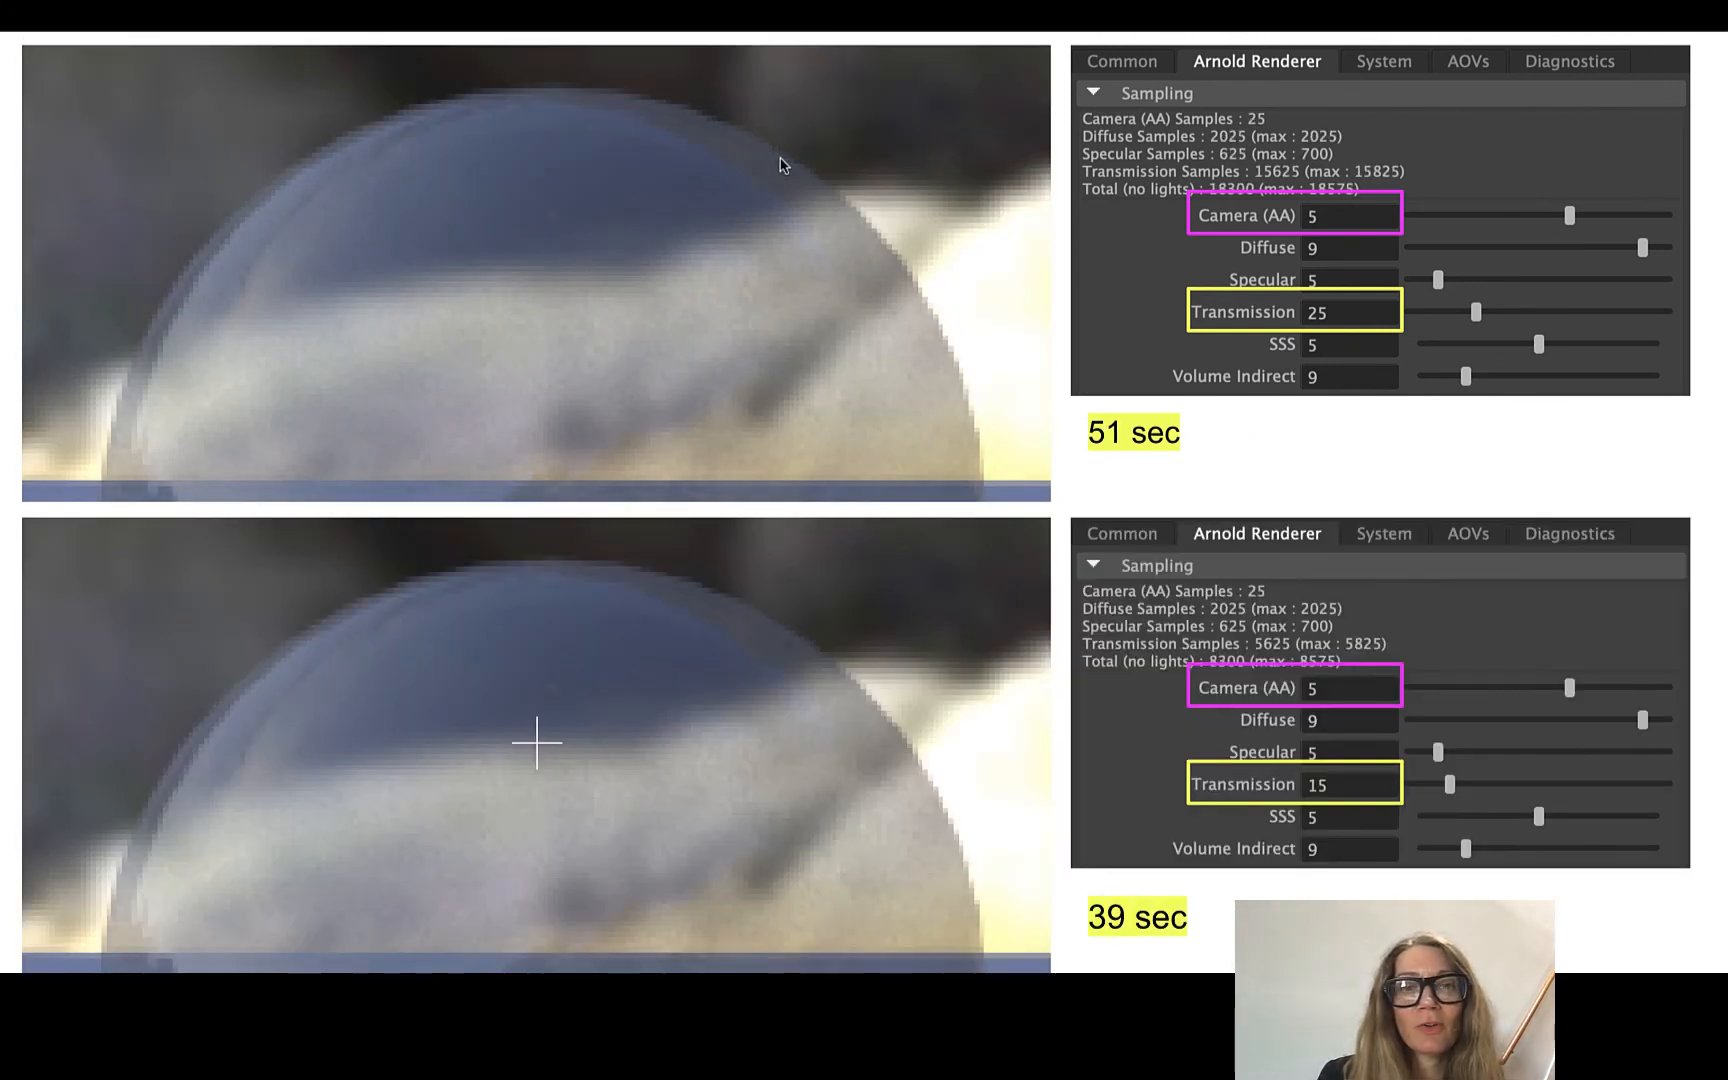
pyautogui.press('Left')
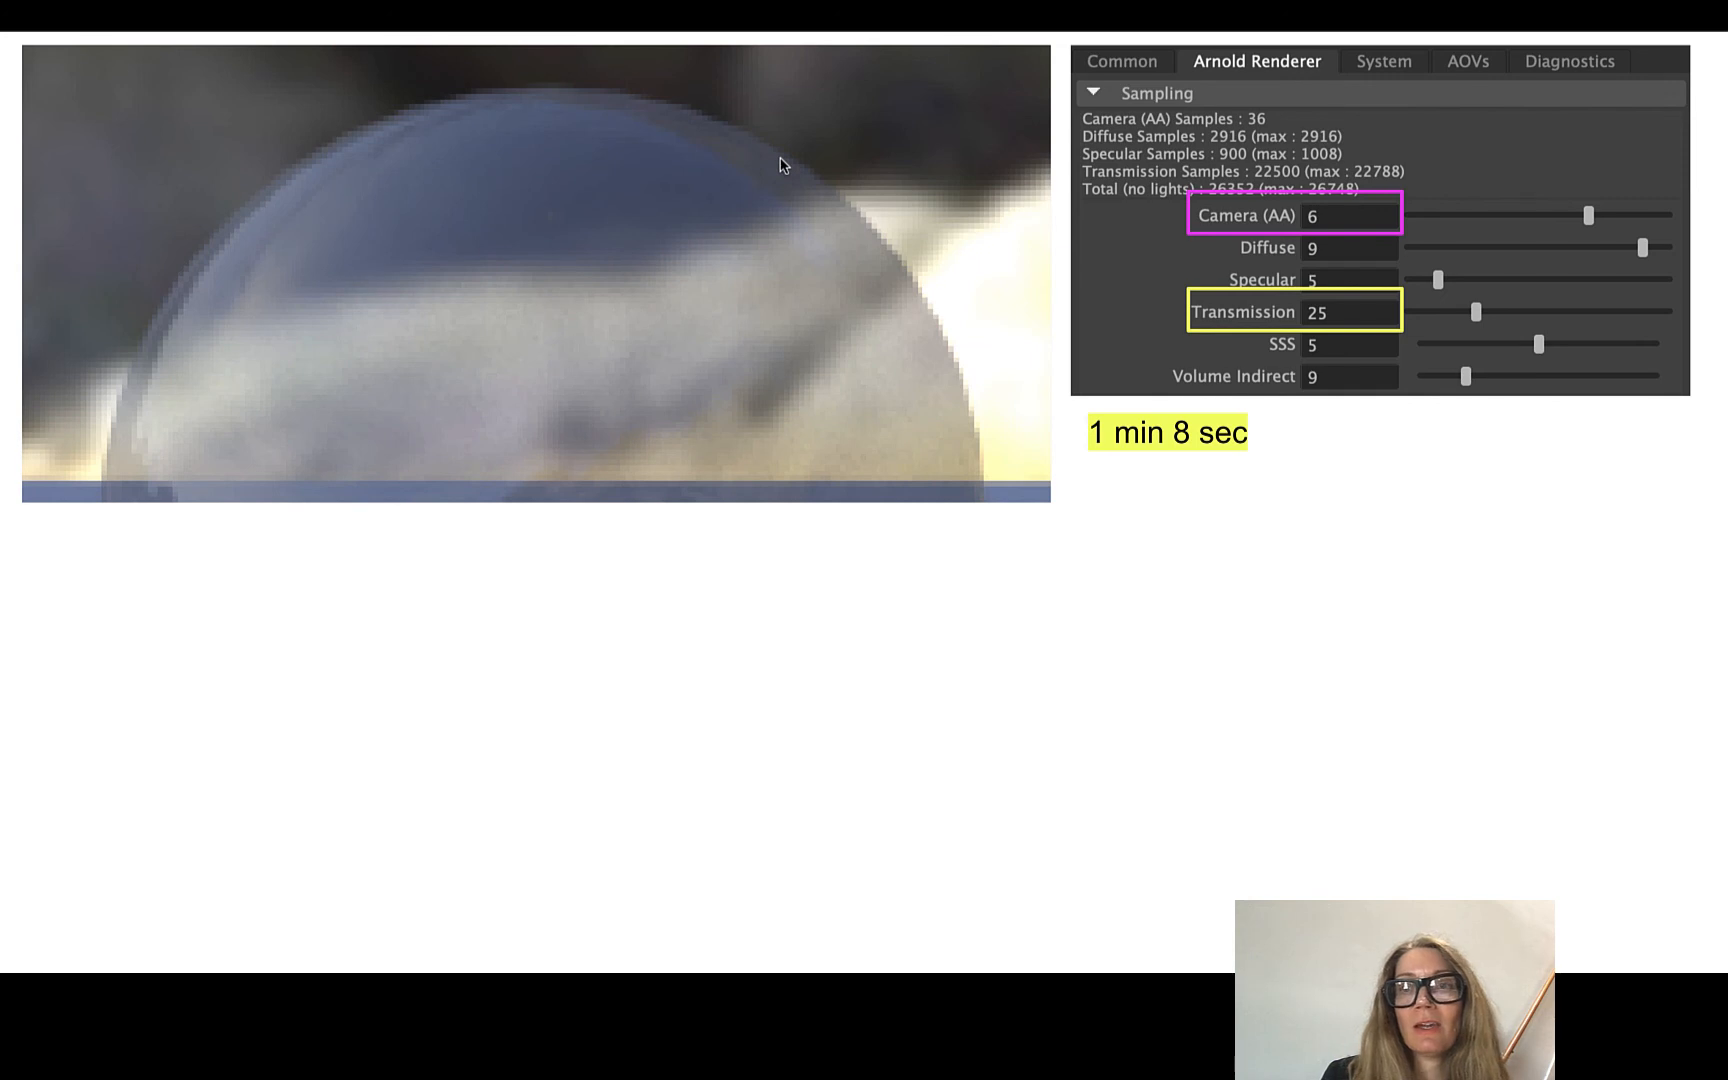
pyautogui.press('Right')
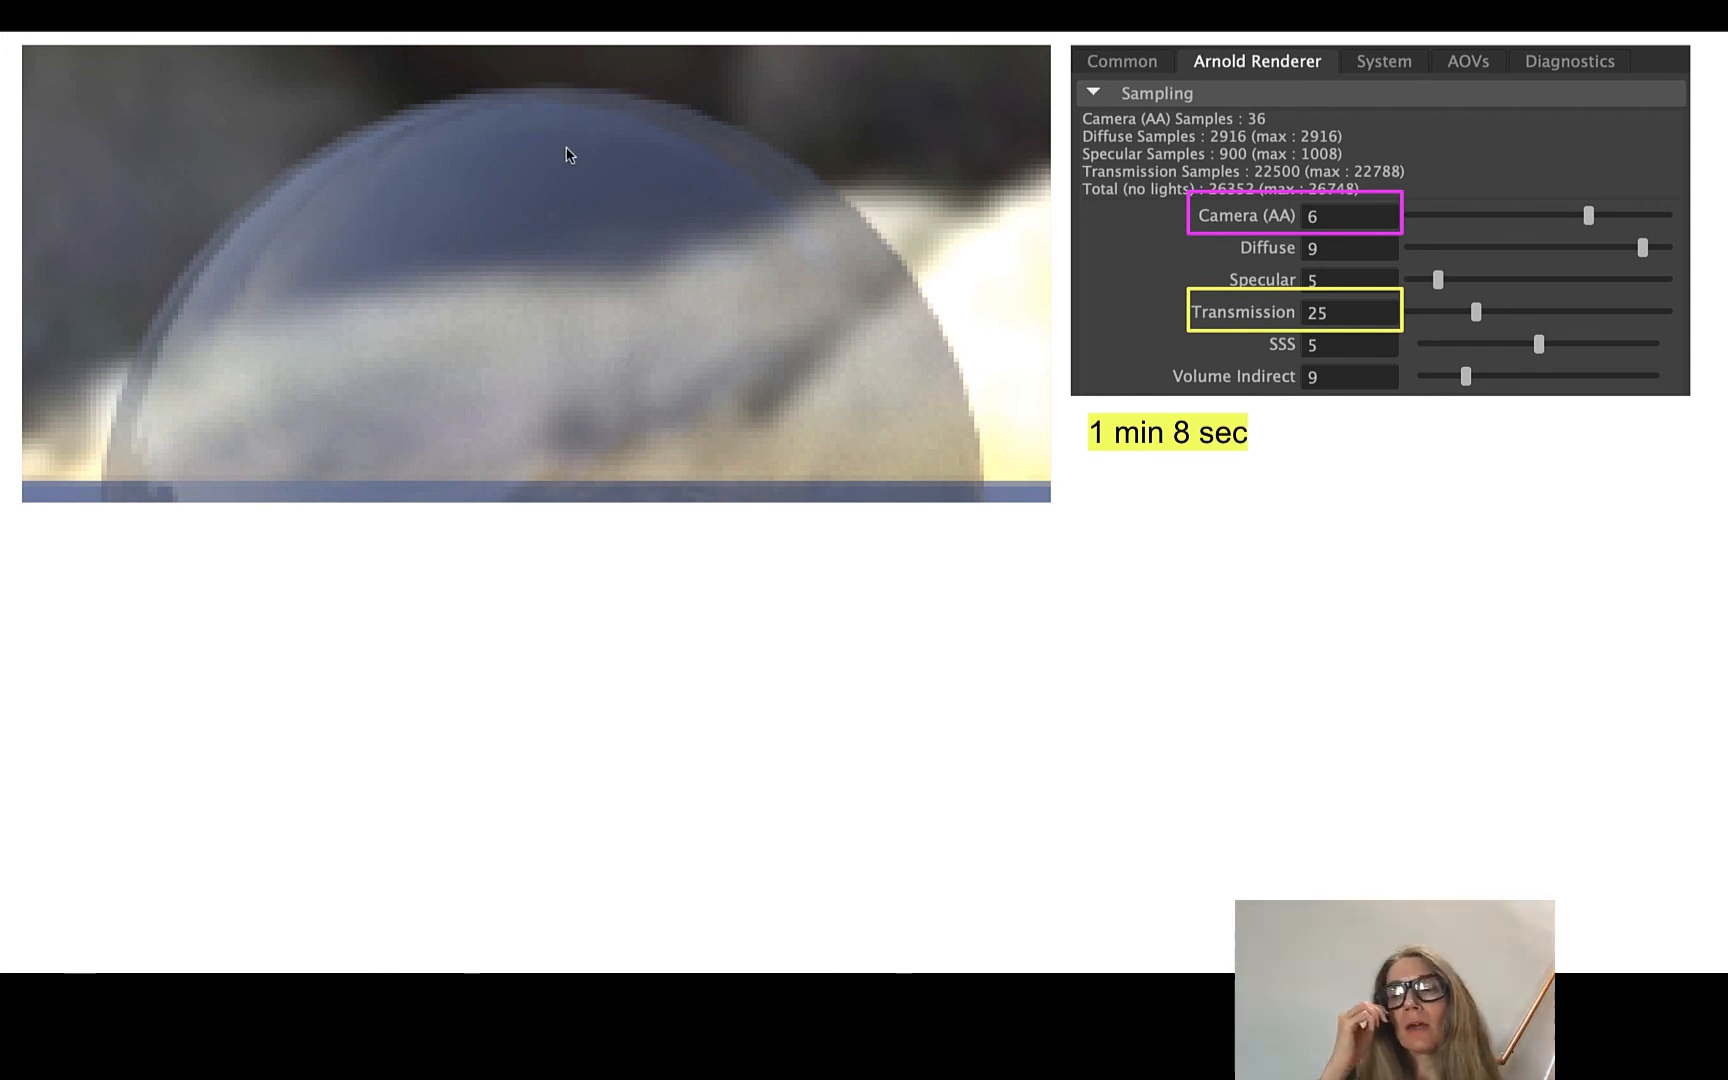
pyautogui.press('Right')
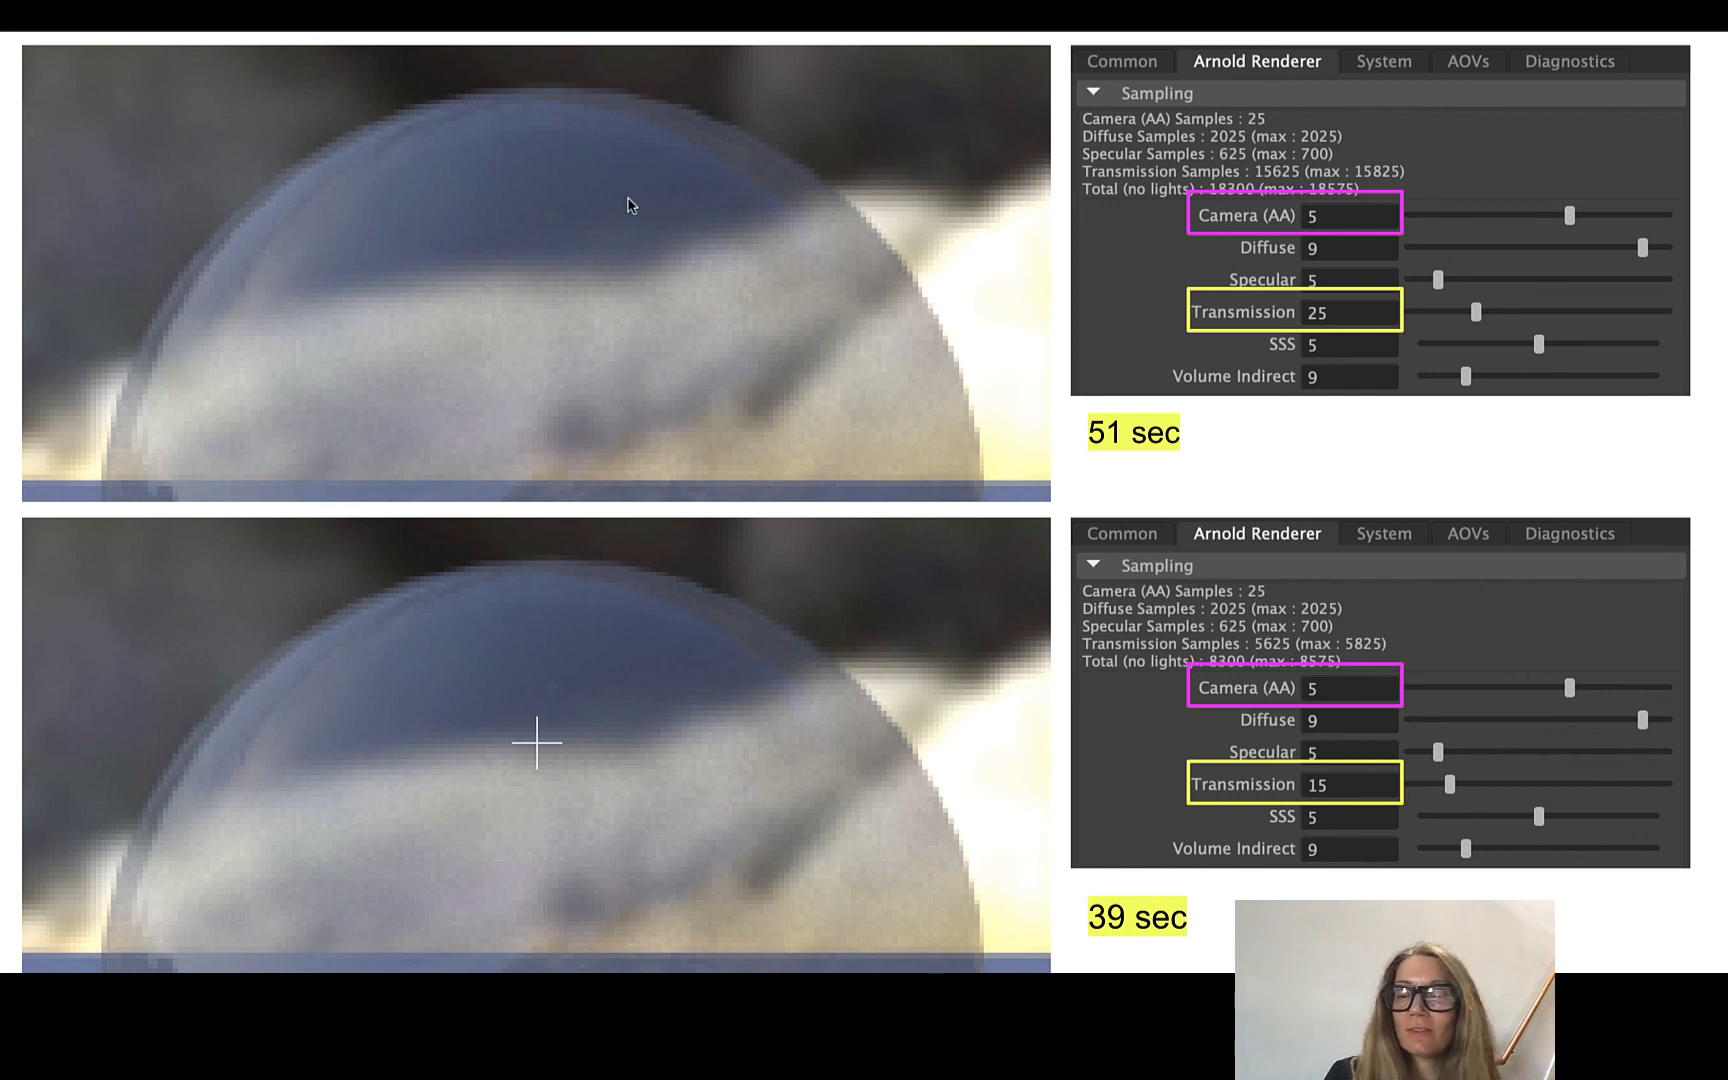
pyautogui.press('Right')
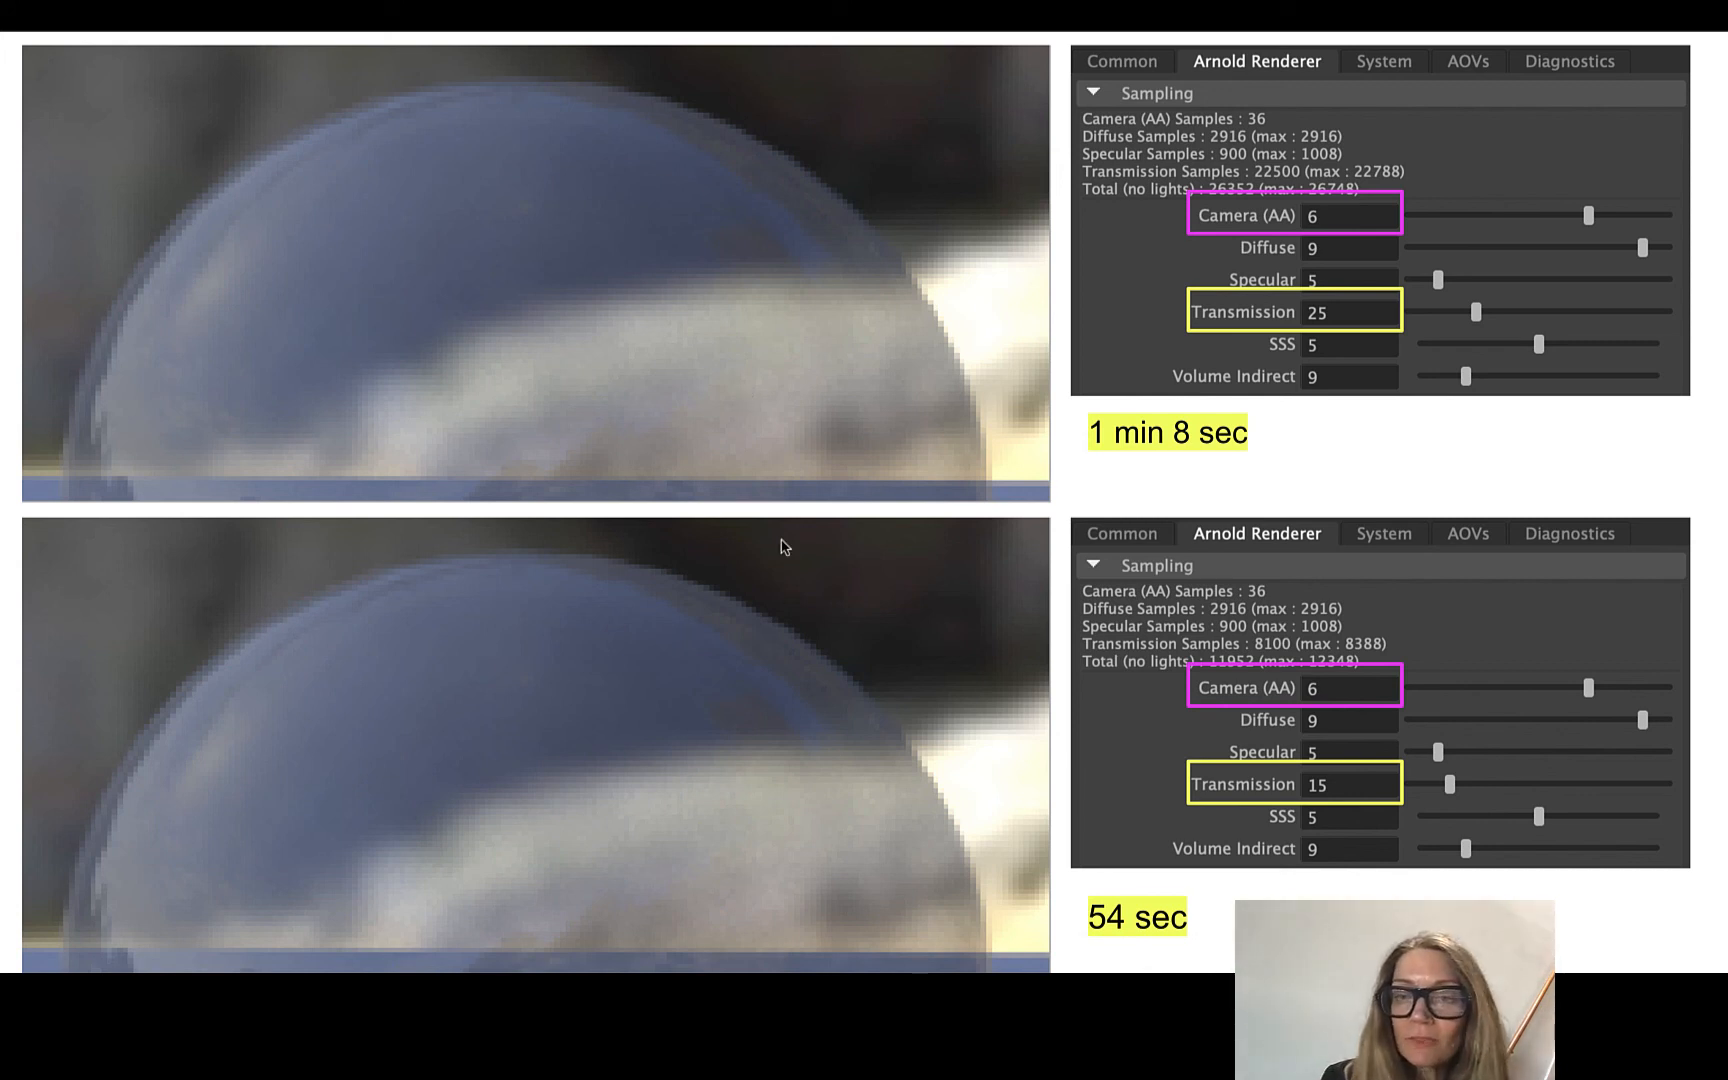
pyautogui.press('Right')
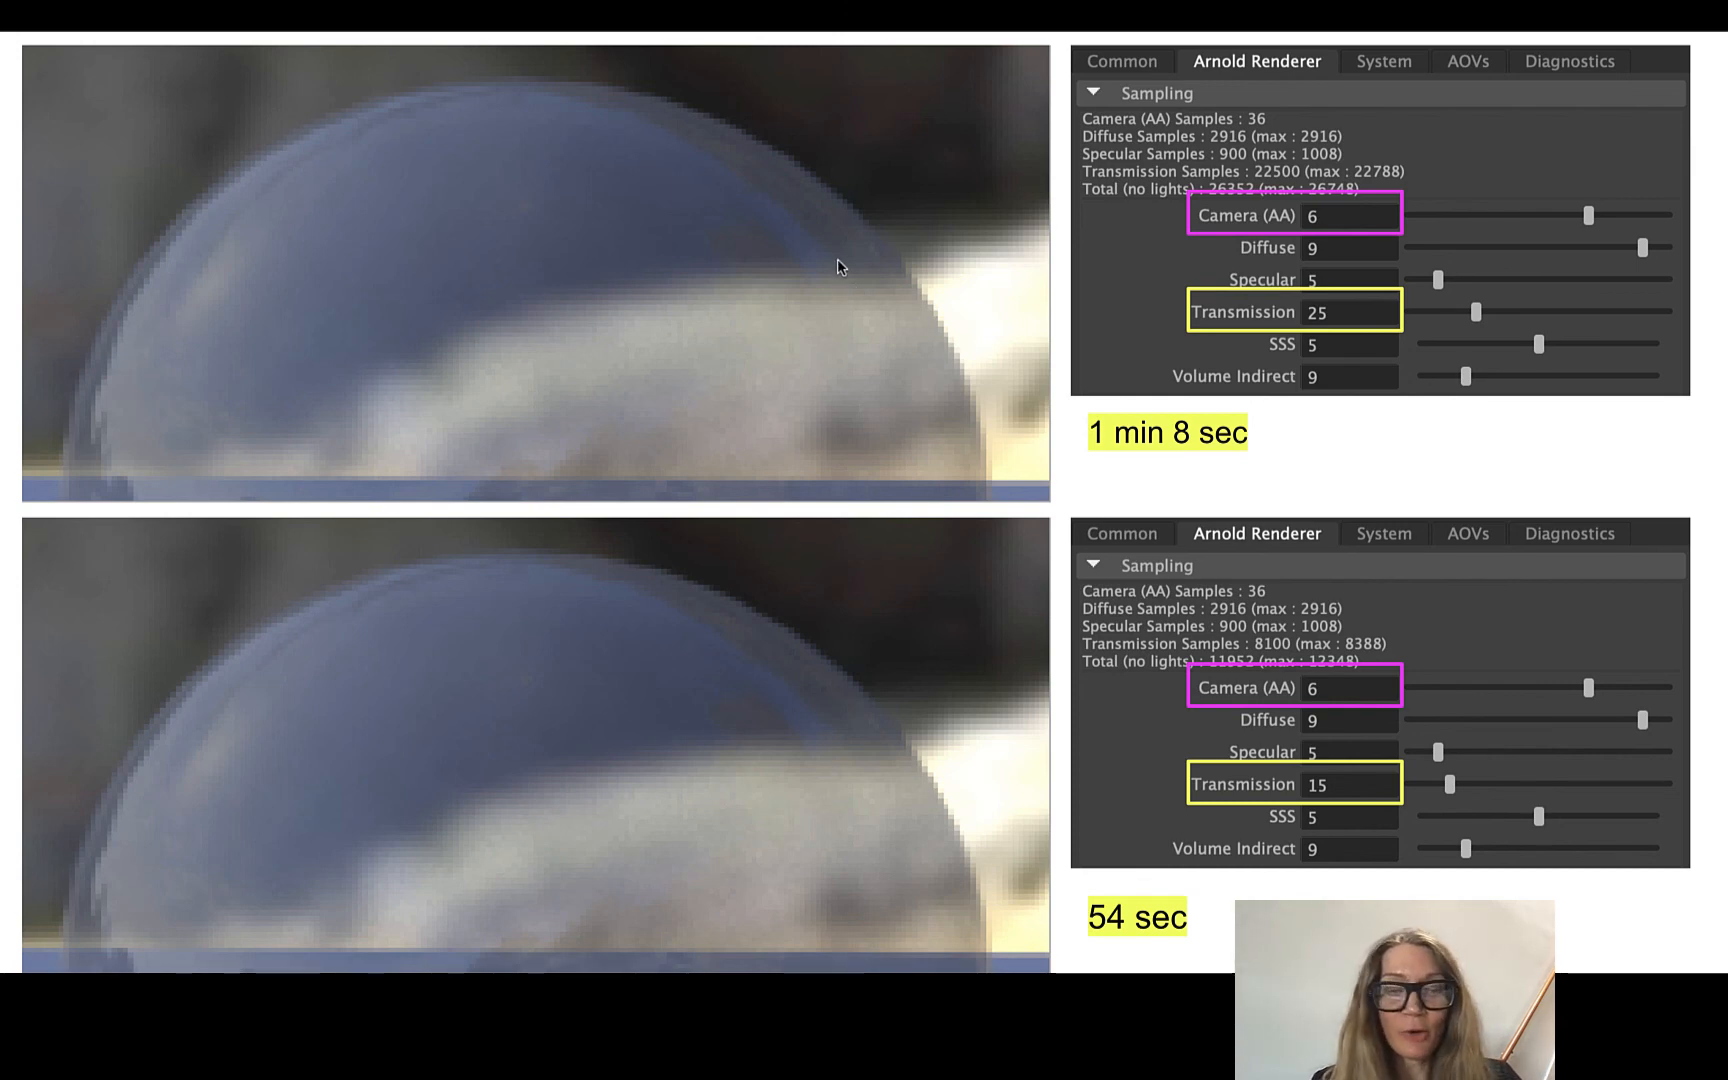
pyautogui.press('Escape')
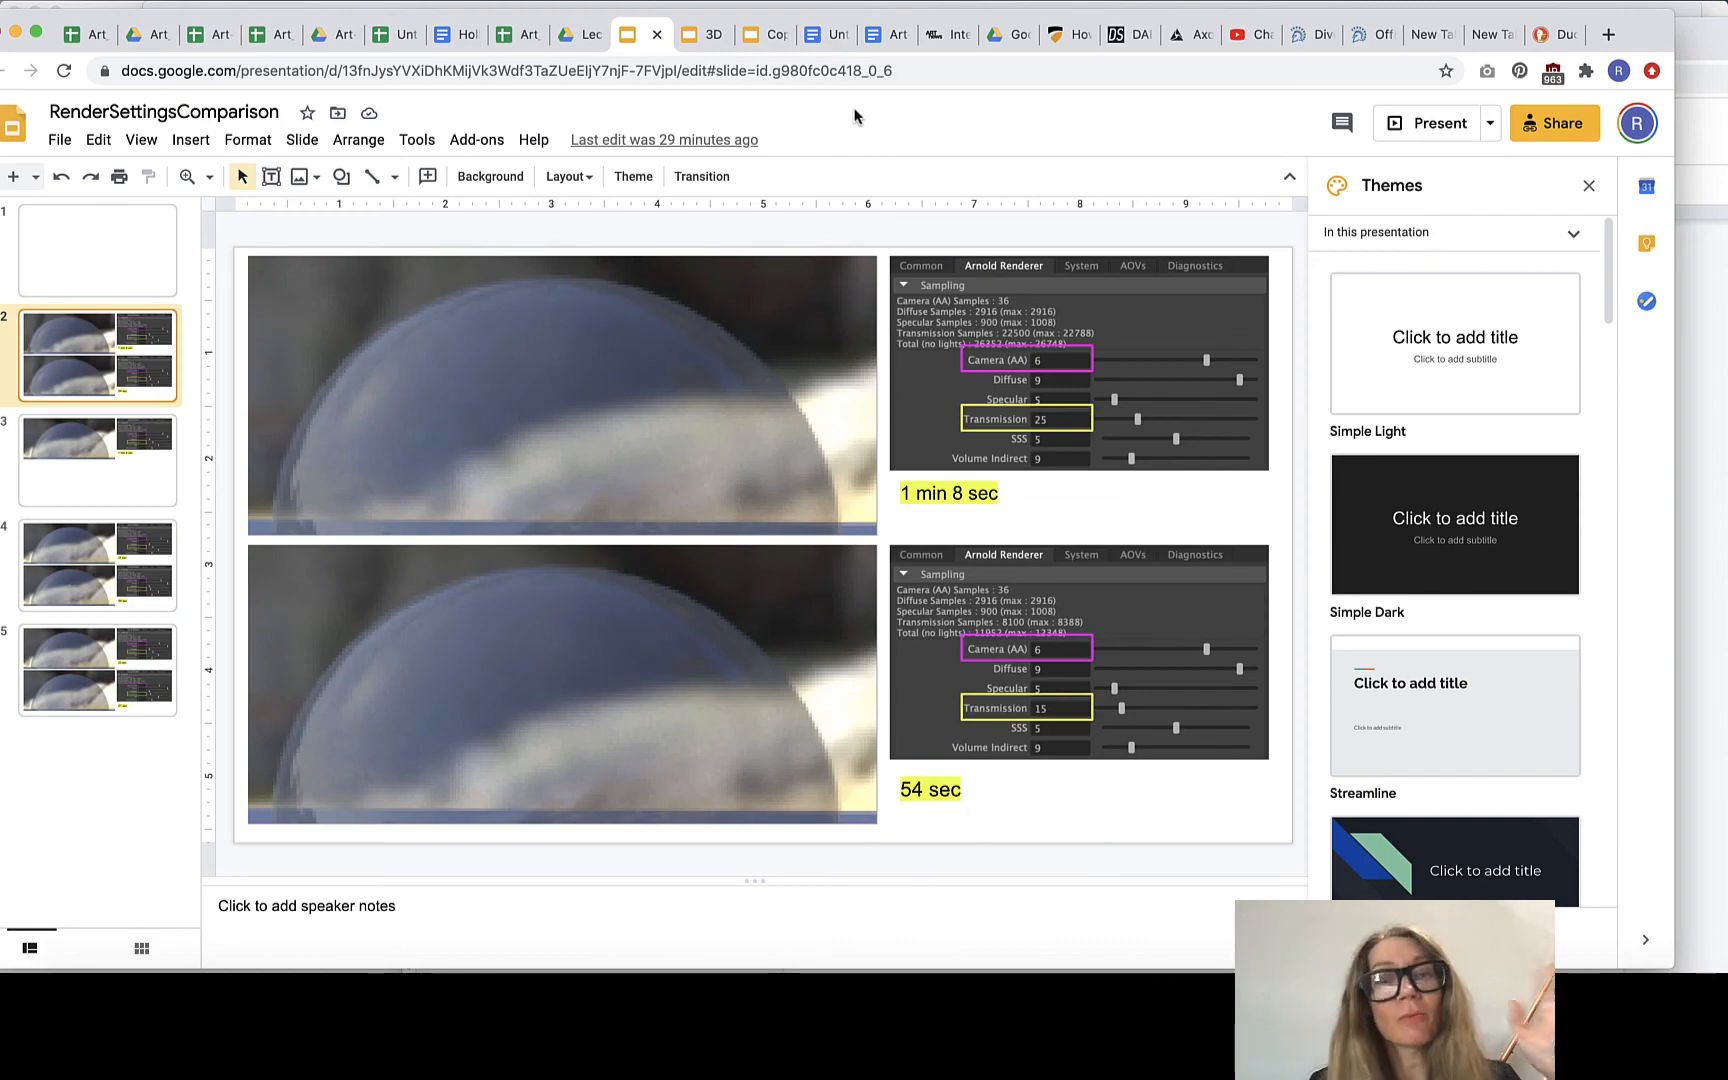
# - Switch back to Maya, turn off the crop region in the Arnold RenderView and set the Camera (AA) samples to 5
pyautogui.press('super+Tab')
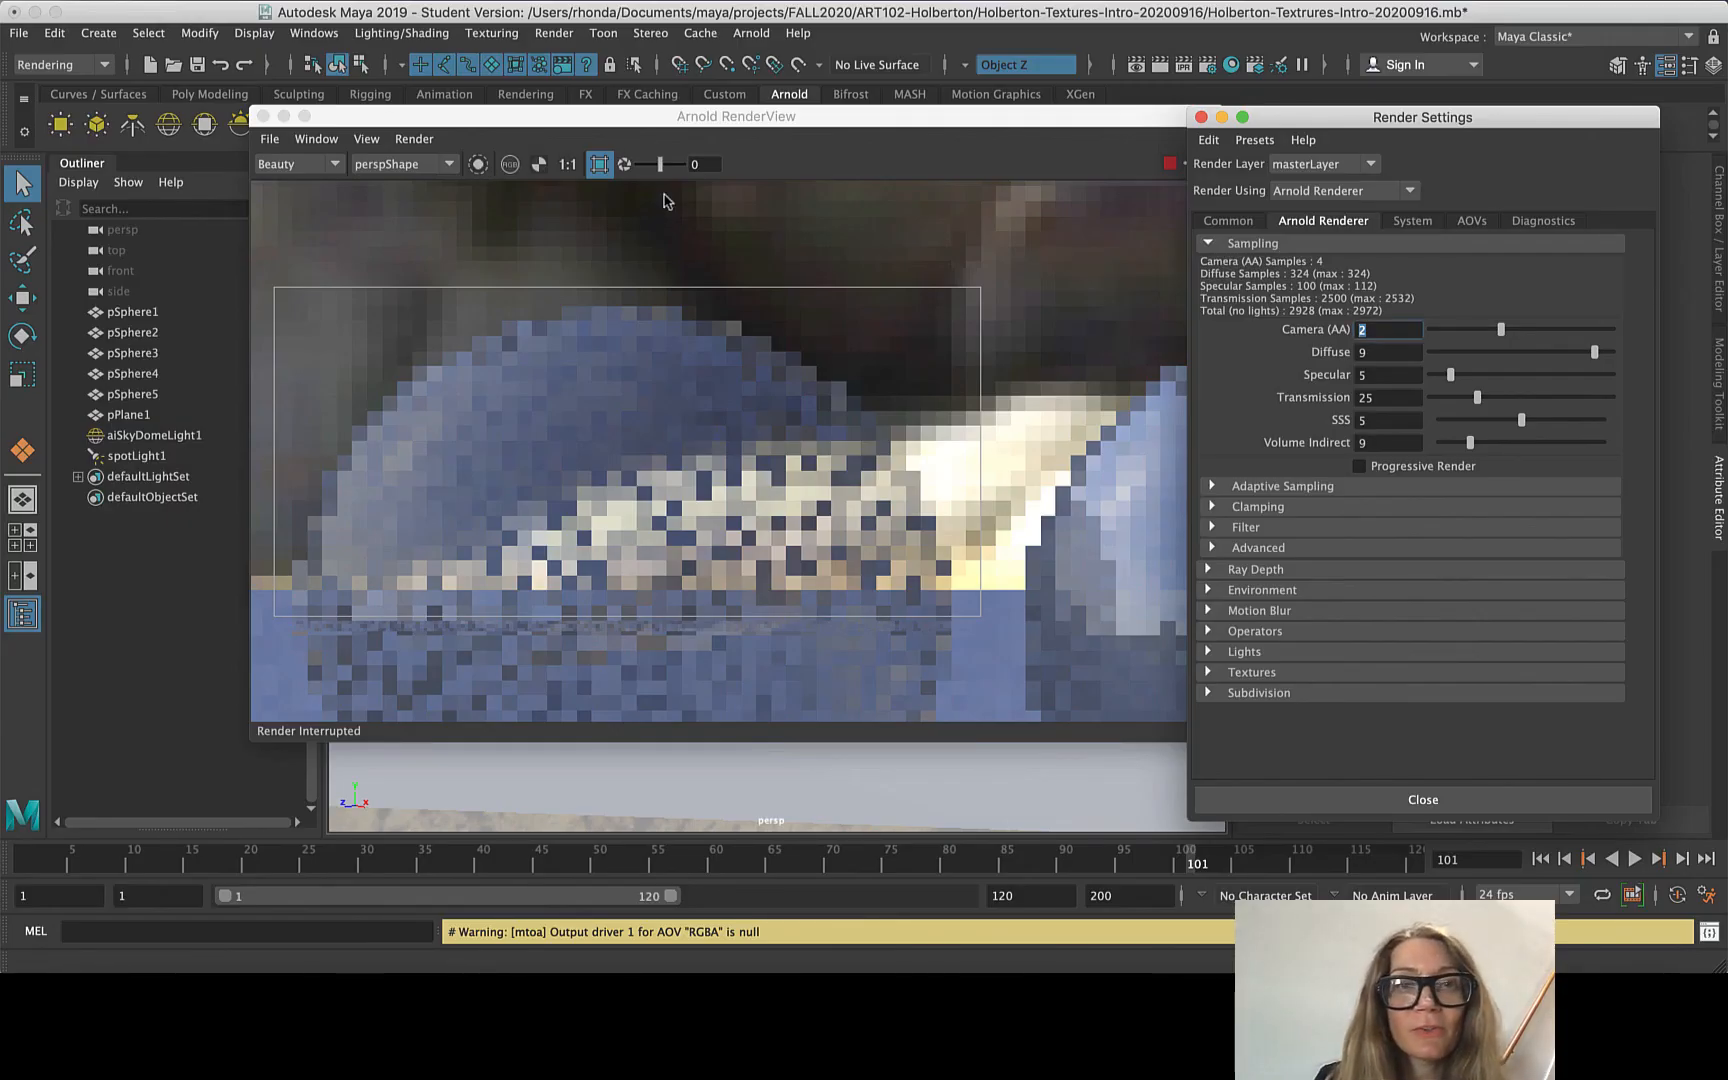
pyautogui.click(599, 165)
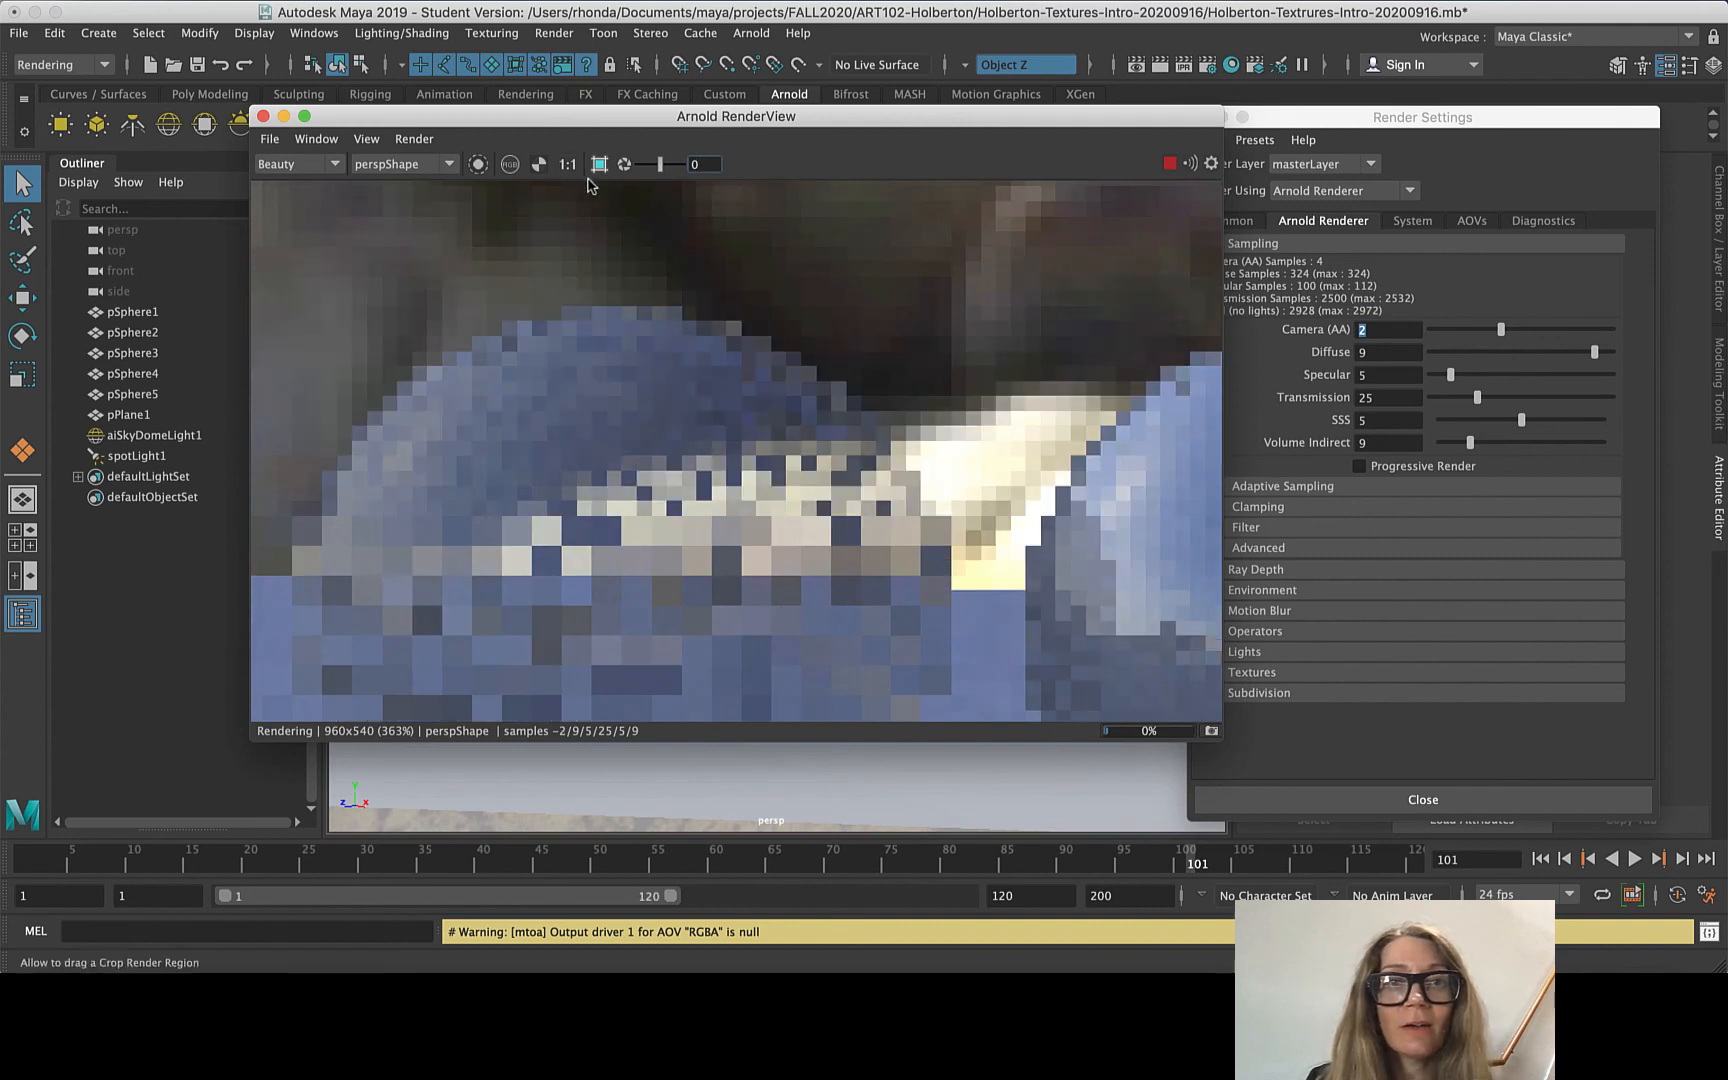
pyautogui.click(1340, 336)
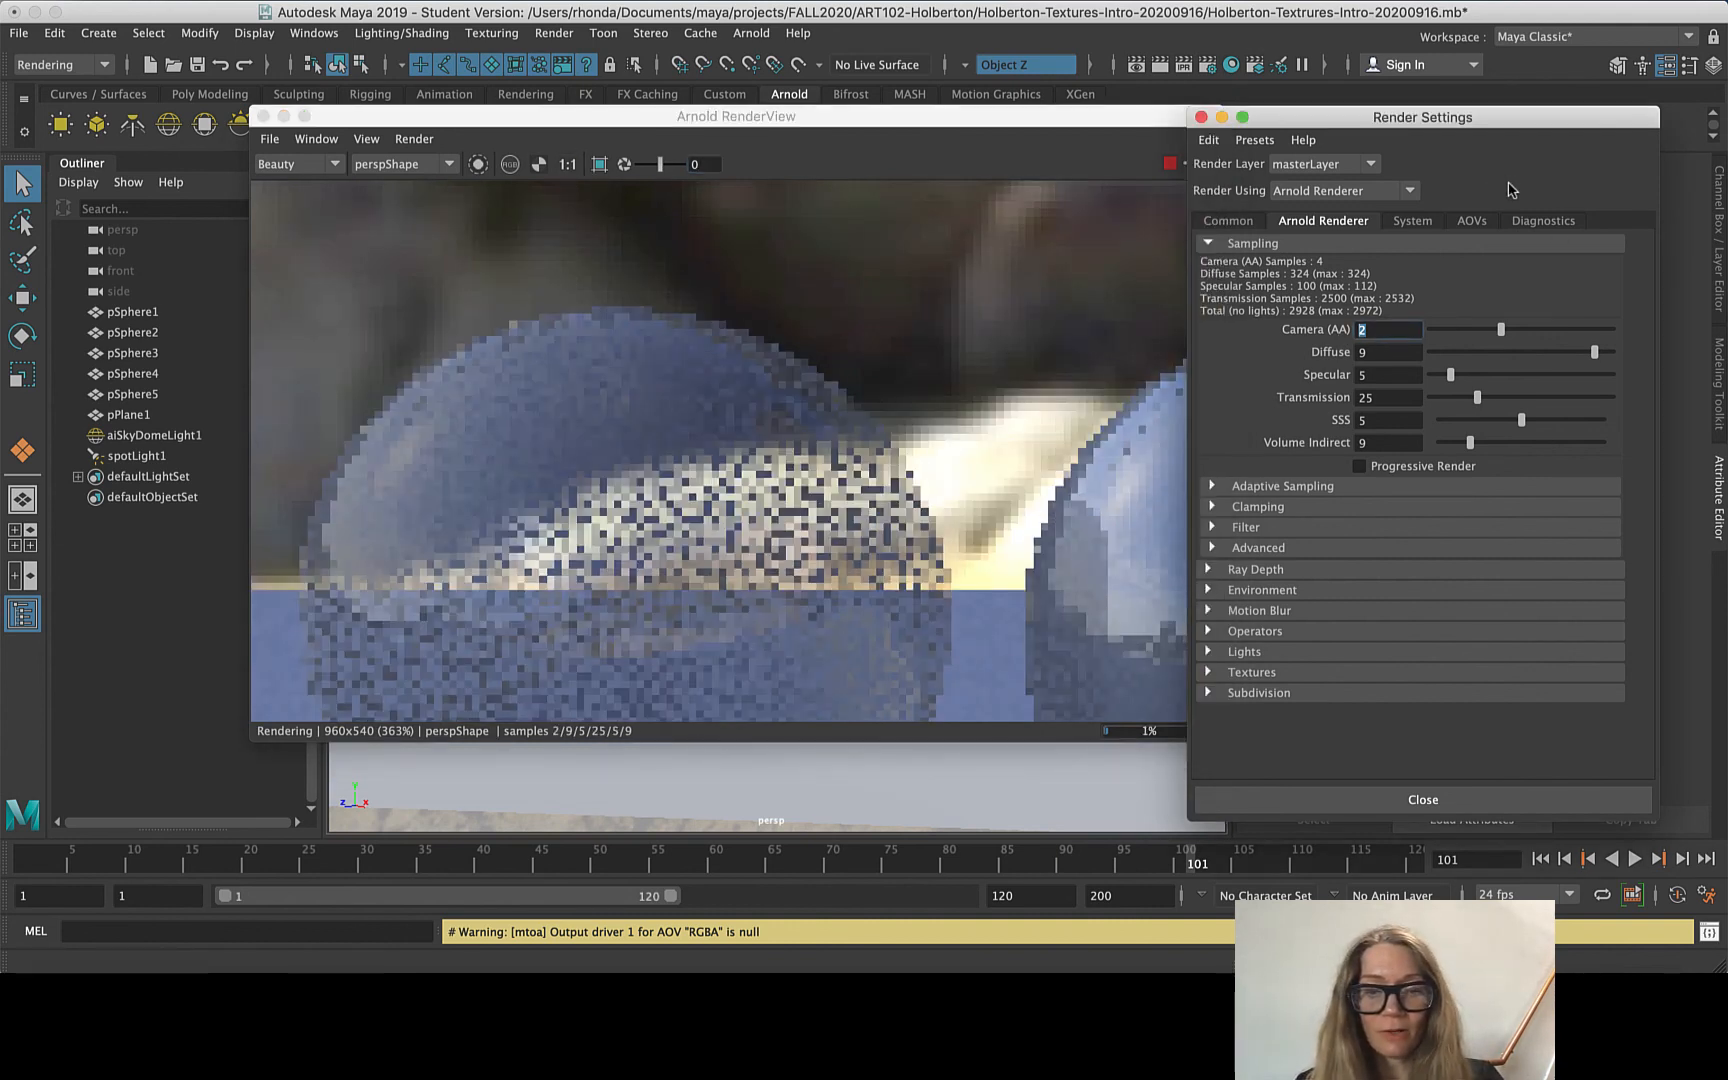
pyautogui.write('5')
pyautogui.click(1398, 397)
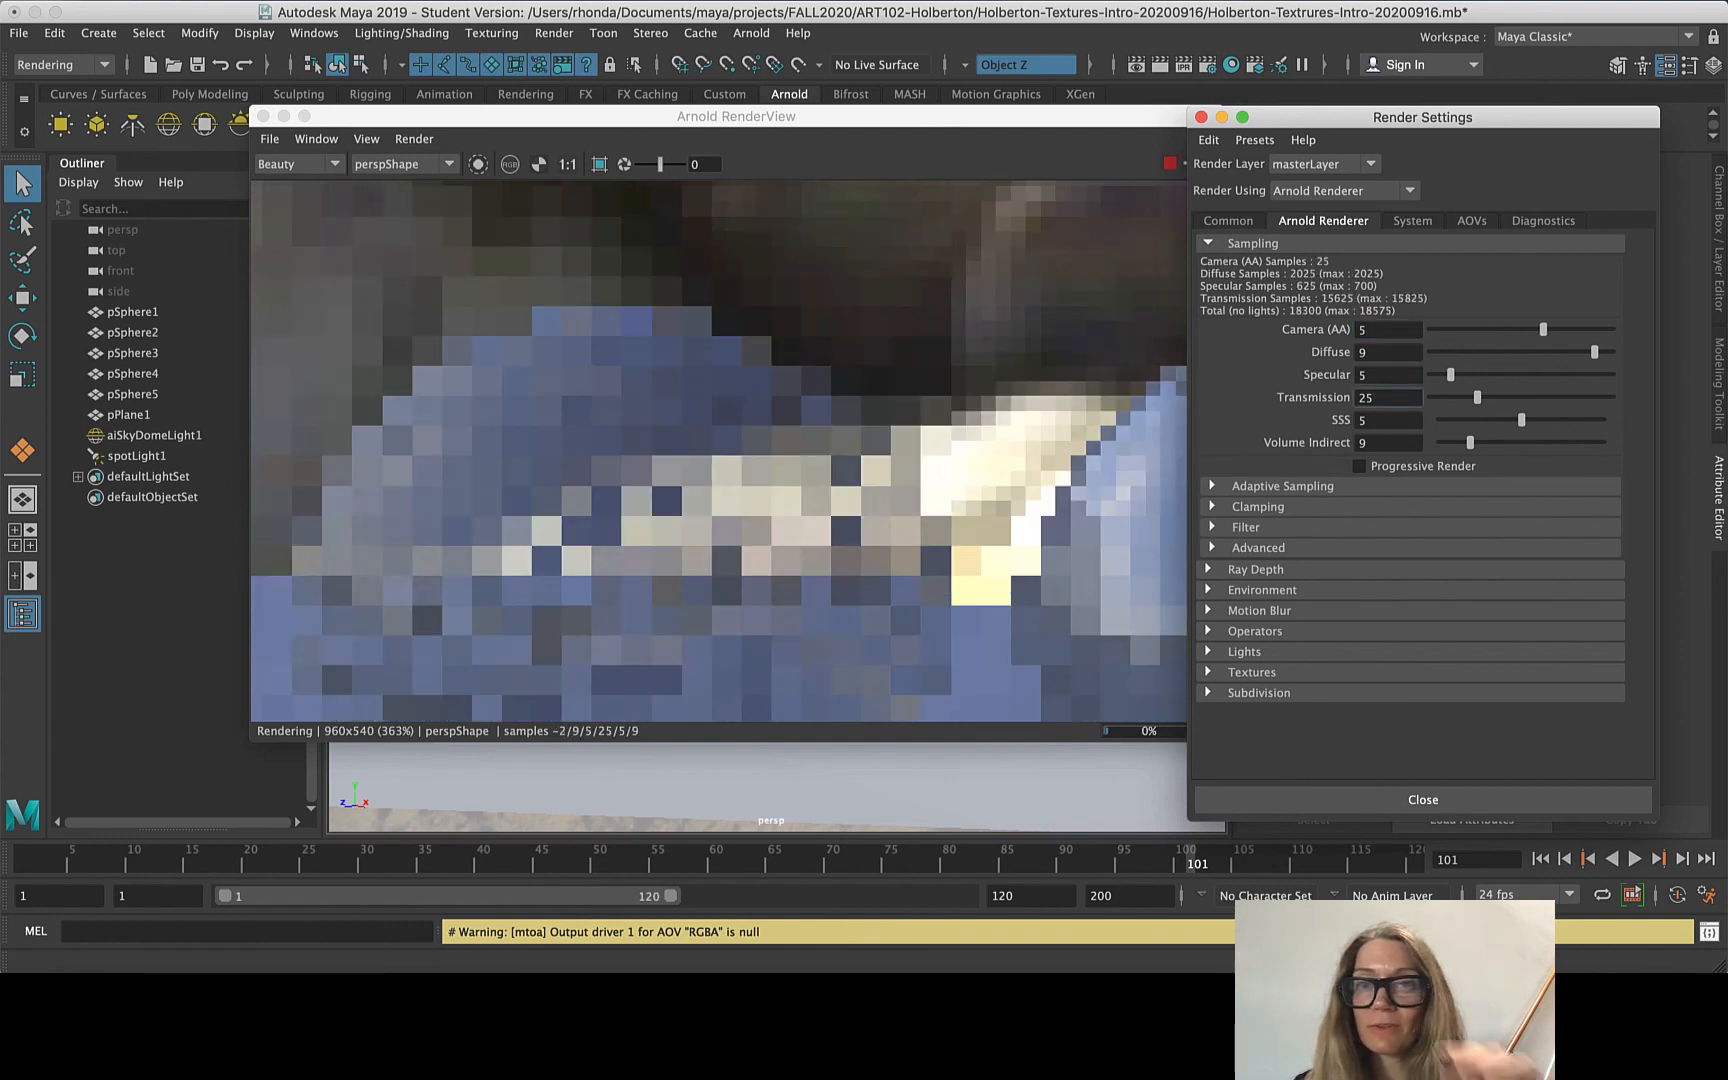
# - Stop the IPR and close the Arnold RenderView after checking the full image of the five spheres
pyautogui.click(415, 139)
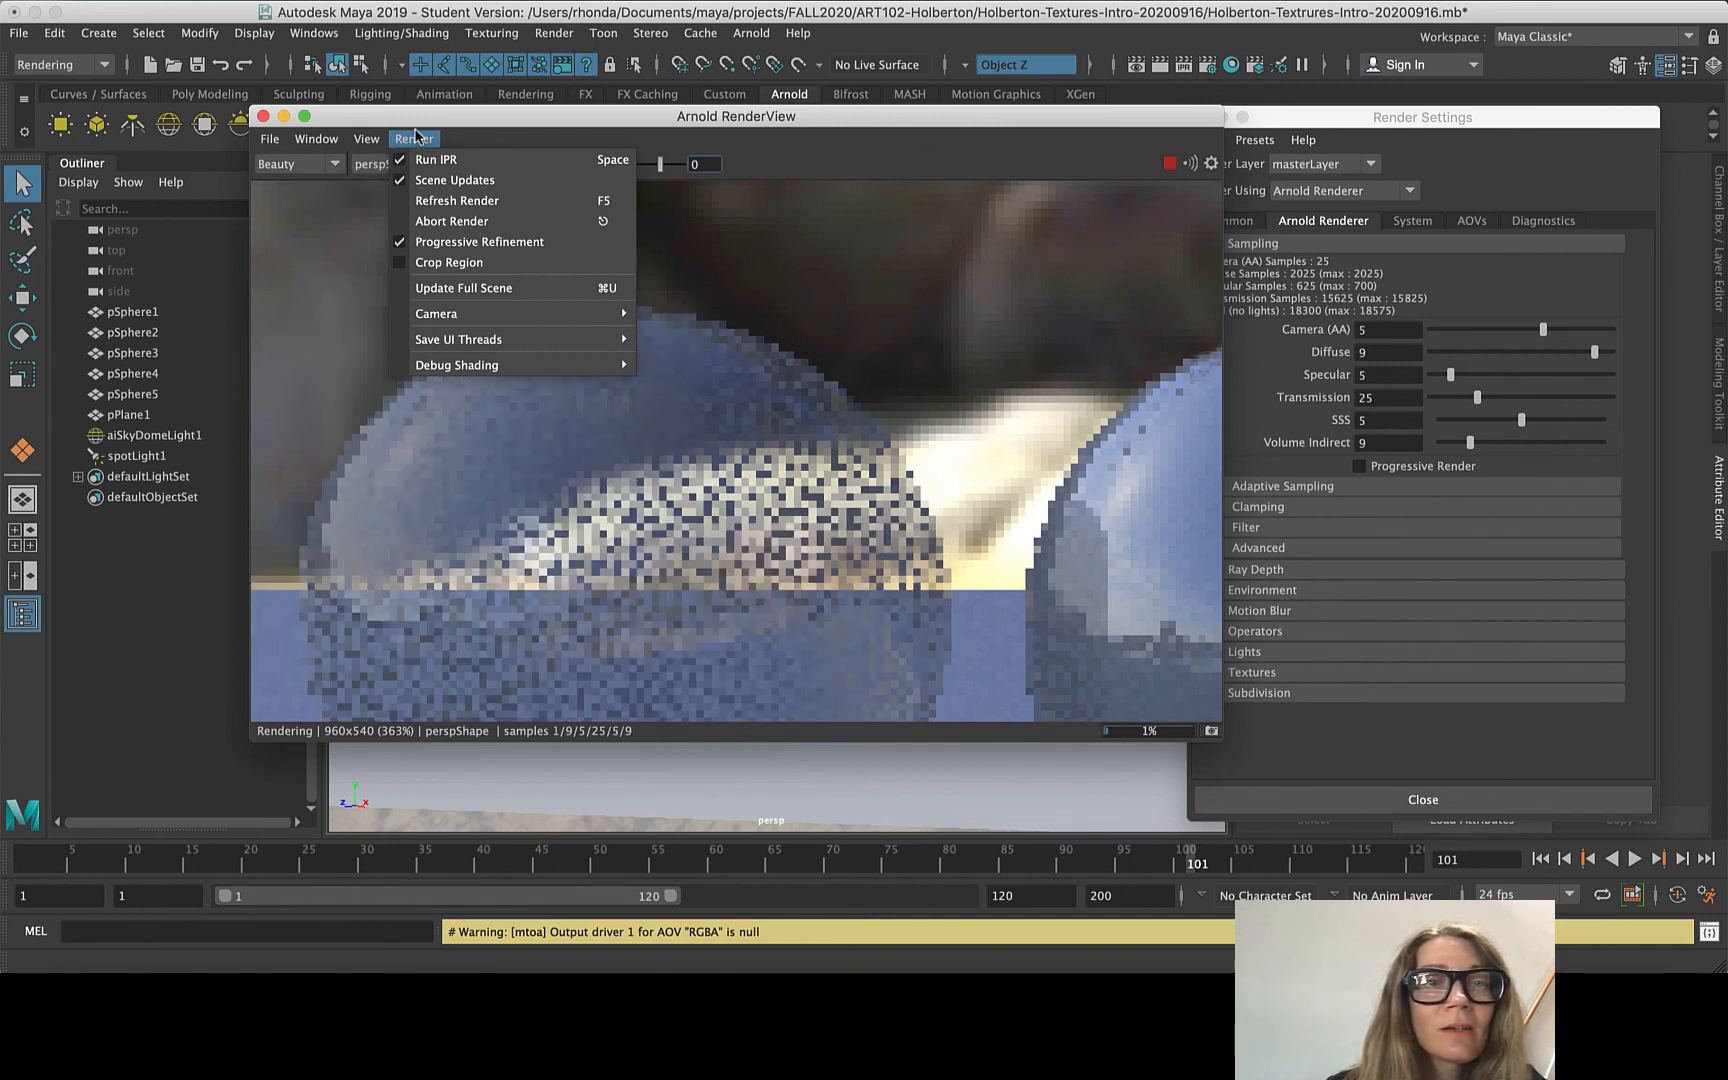
pyautogui.click(403, 162)
pyautogui.scroll(-8, 595, 321)
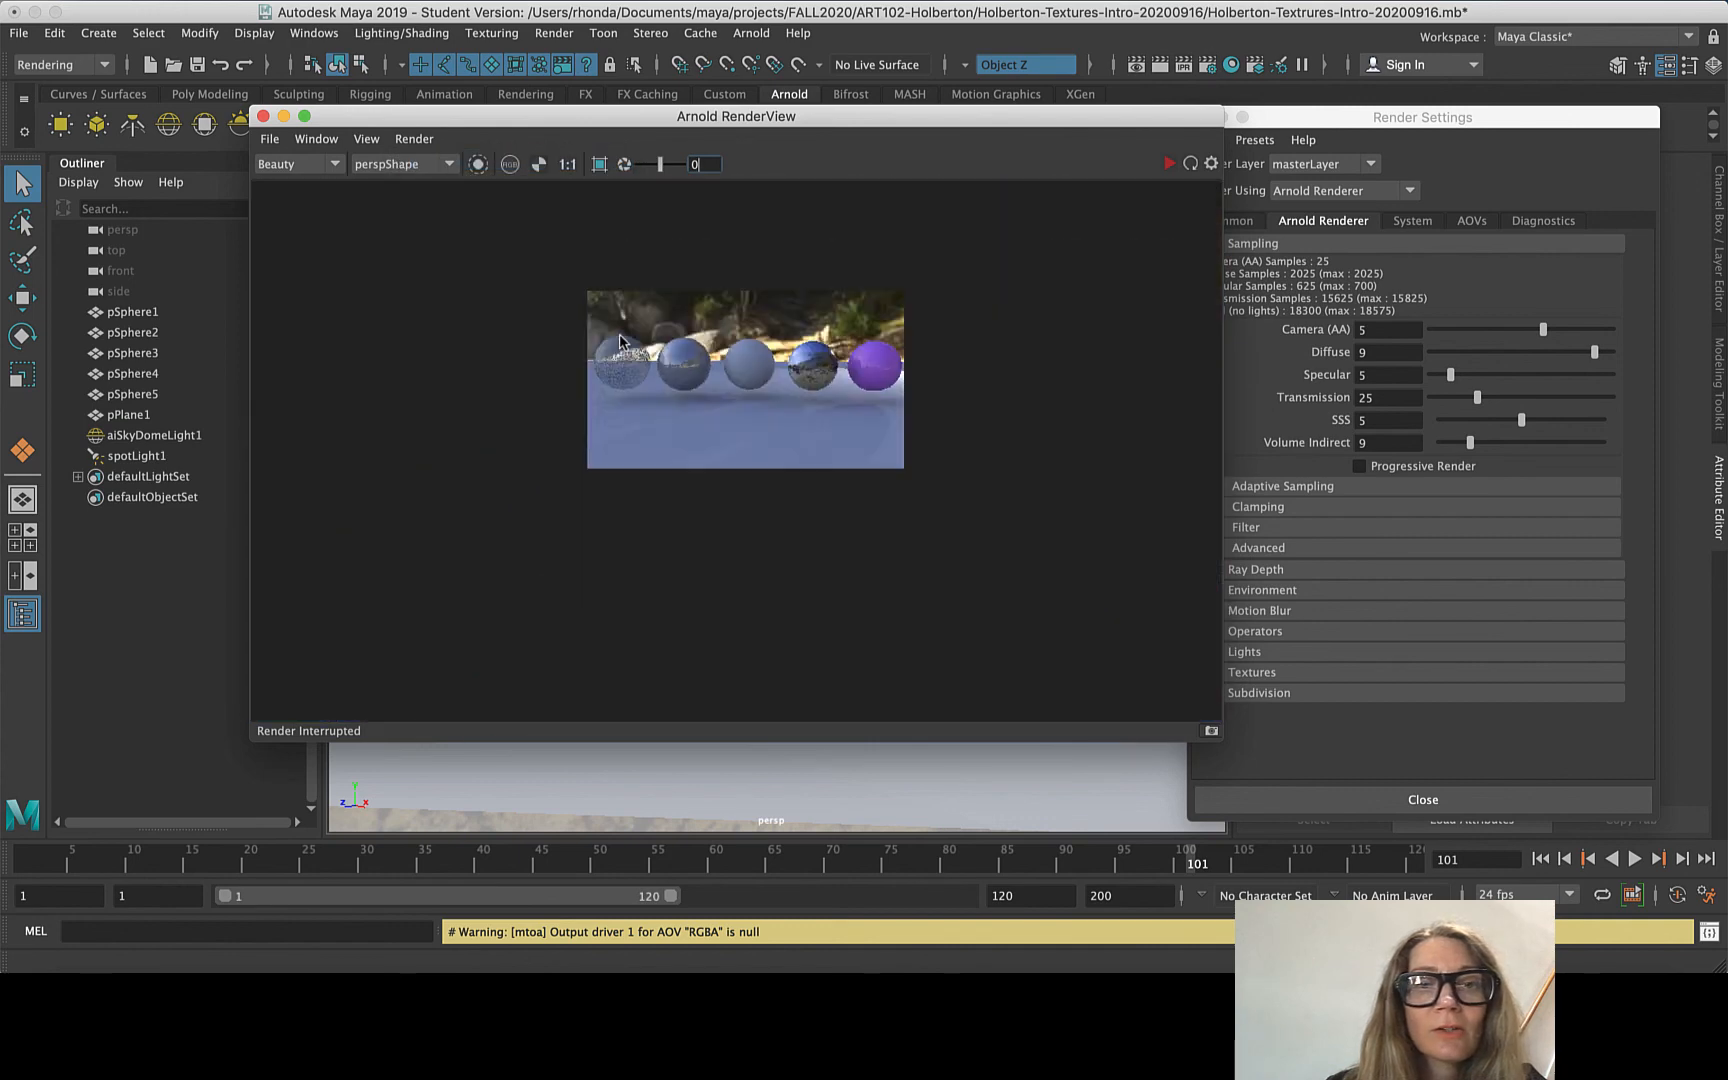
pyautogui.scroll(3, 755, 350)
pyautogui.scroll(2, 595, 208)
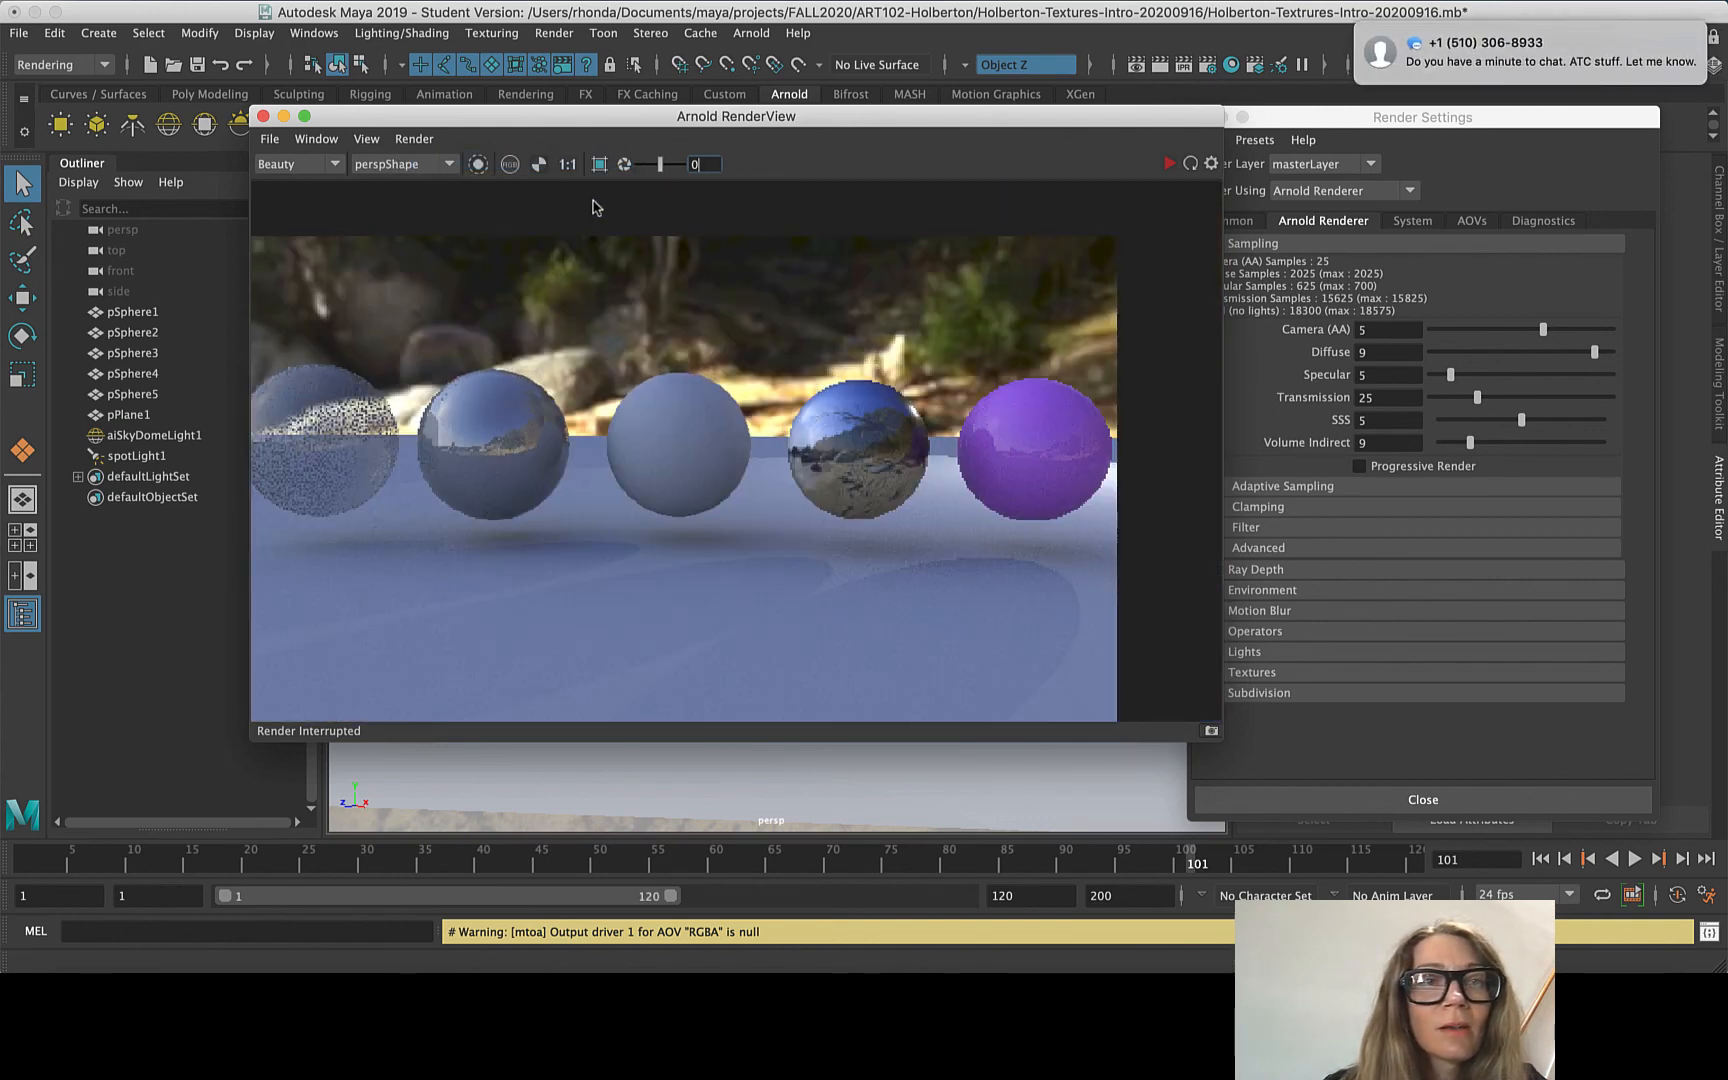
pyautogui.scroll(-2, 595, 205)
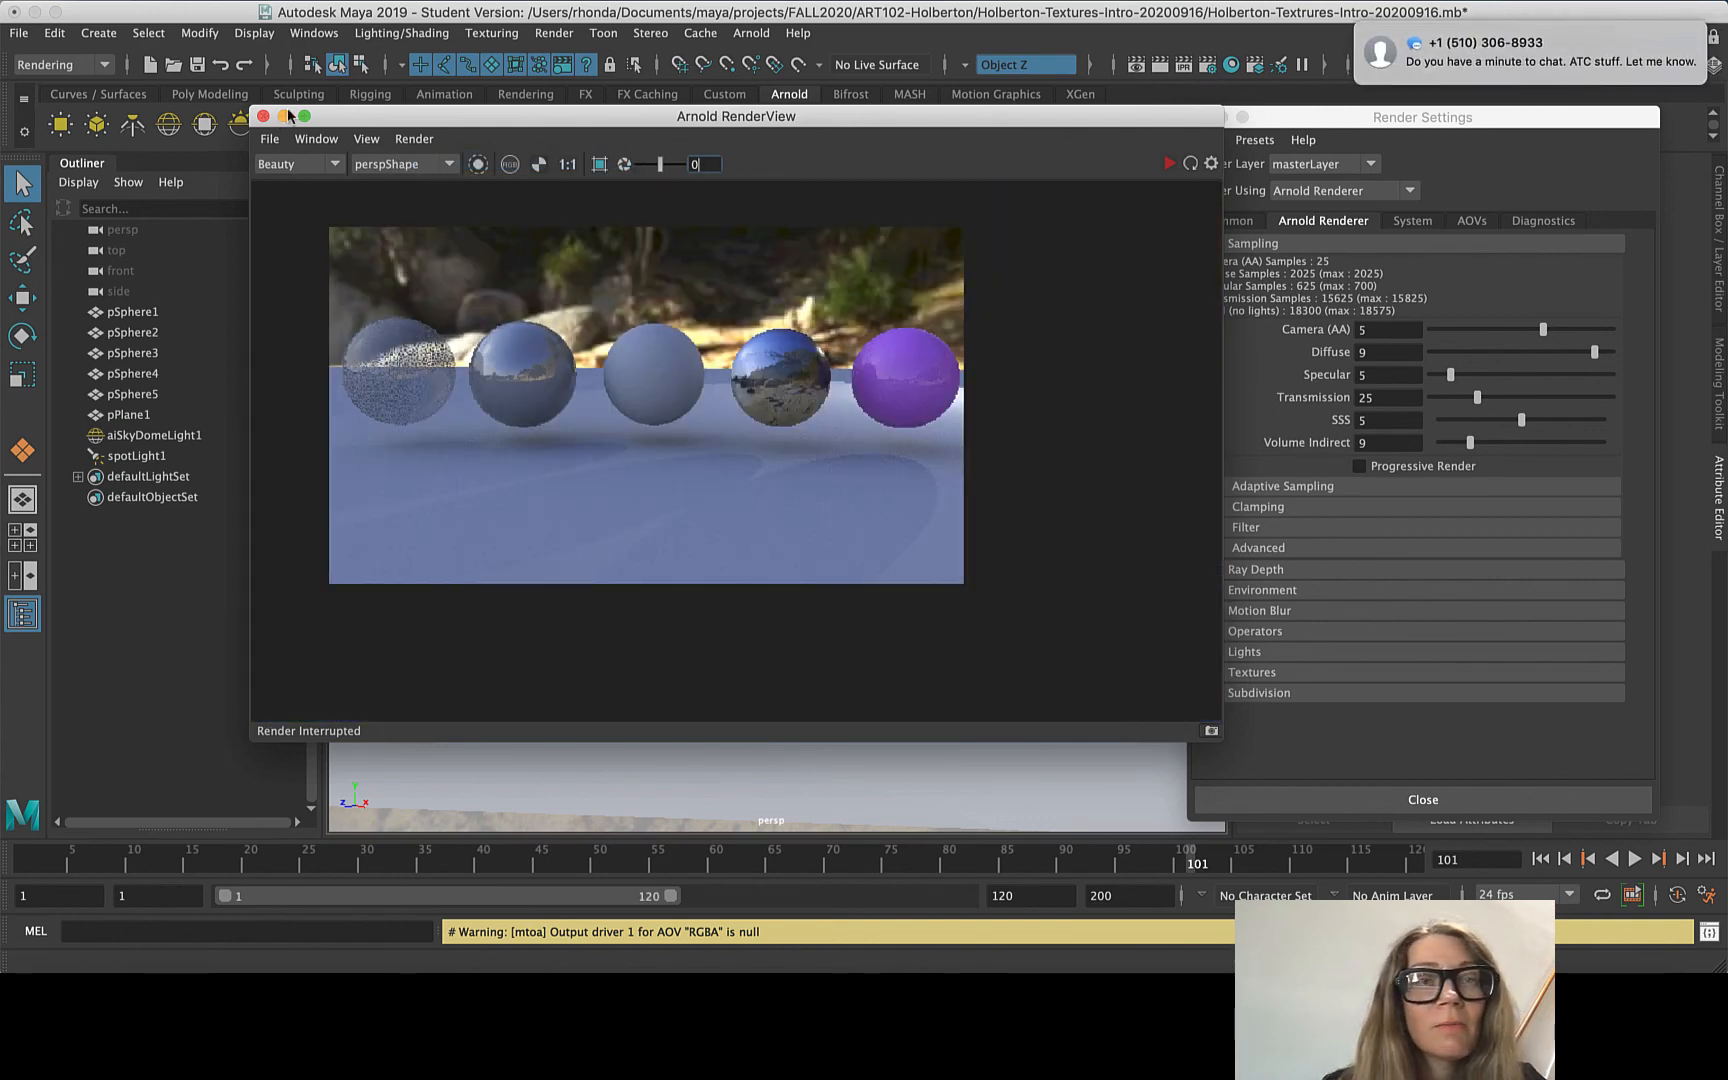
pyautogui.moveTo(938, 117); pyautogui.dragTo(959, 174)
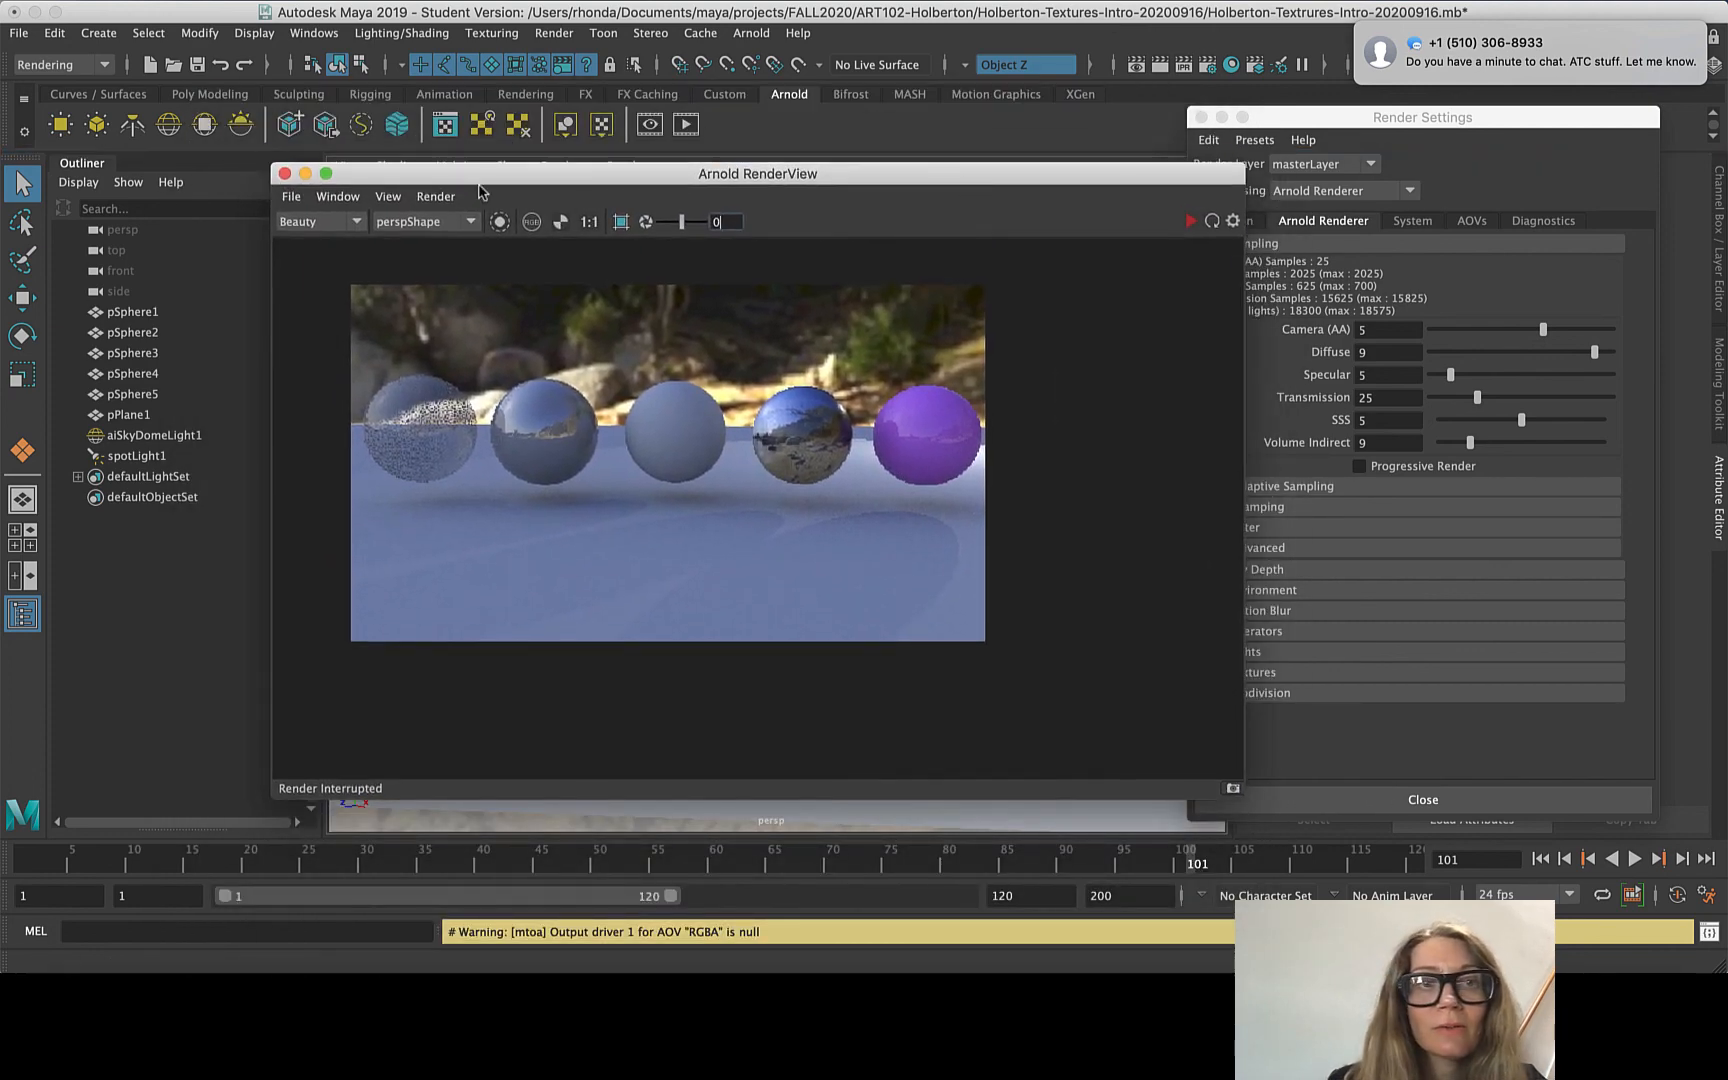
pyautogui.click(284, 173)
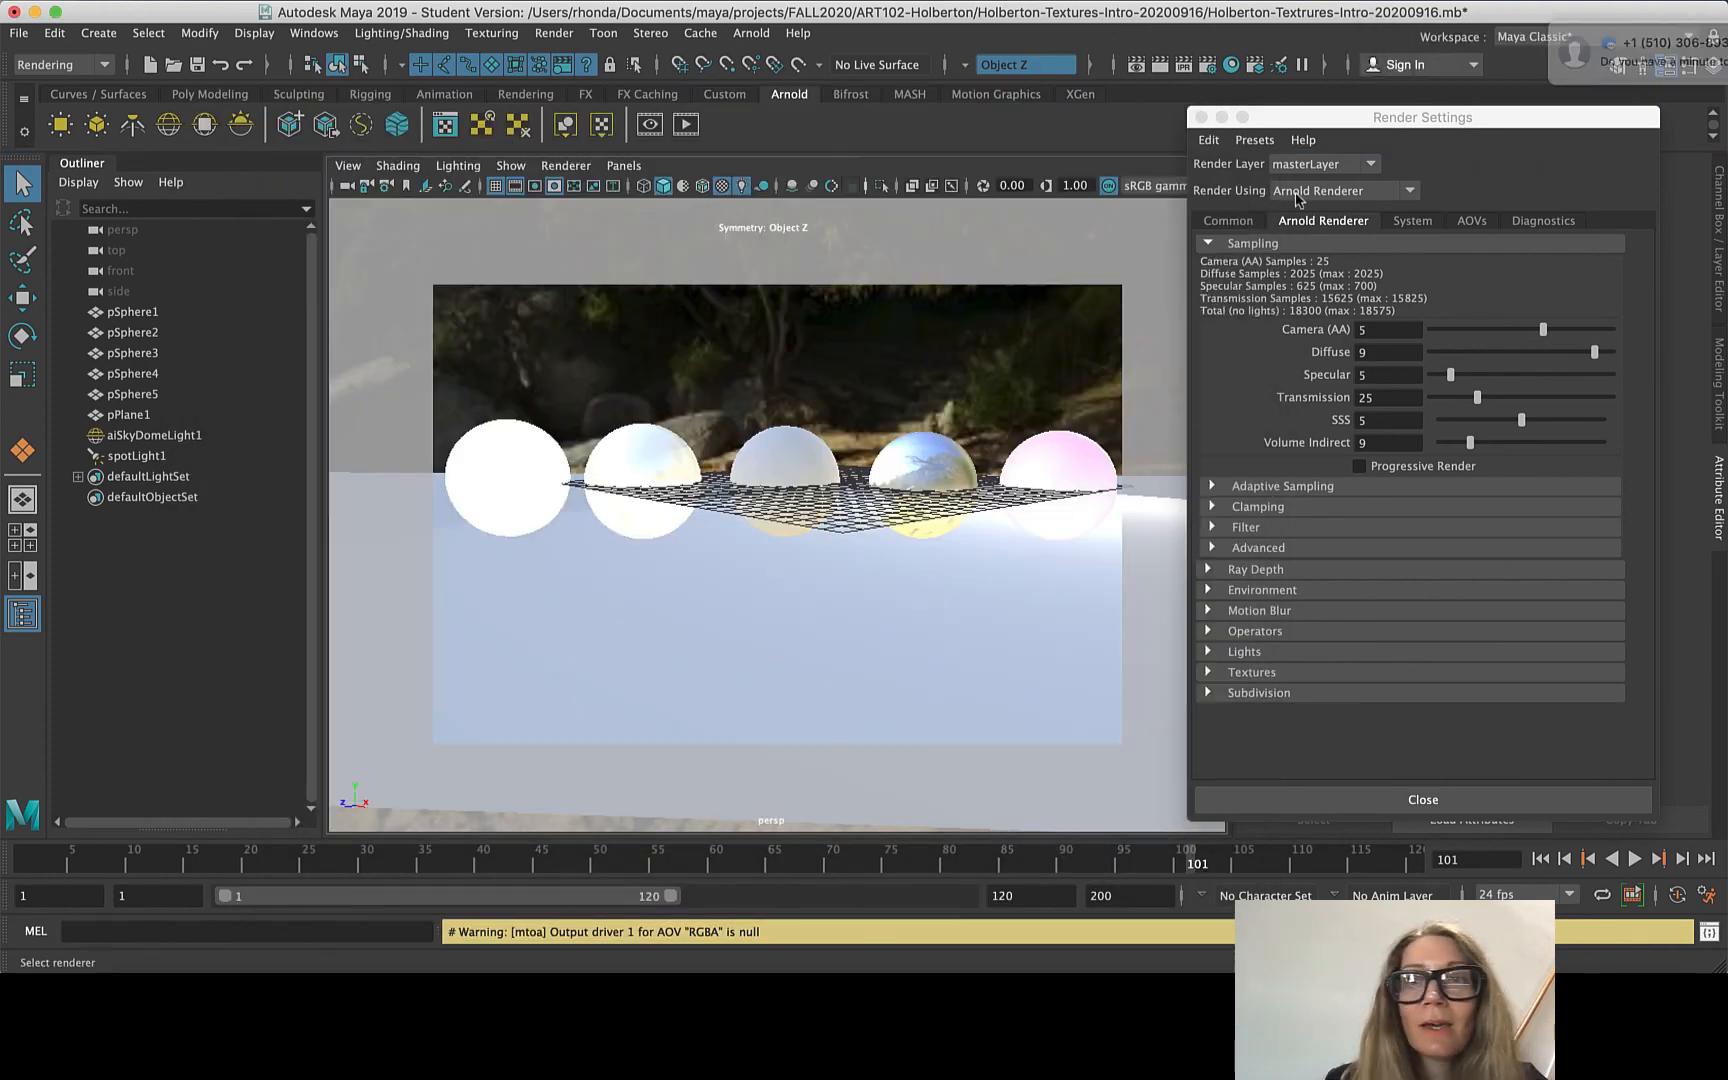
# - Render the current frame with Arnold in the Maya Render View and place its window beside the render settings
pyautogui.click(1160, 63)
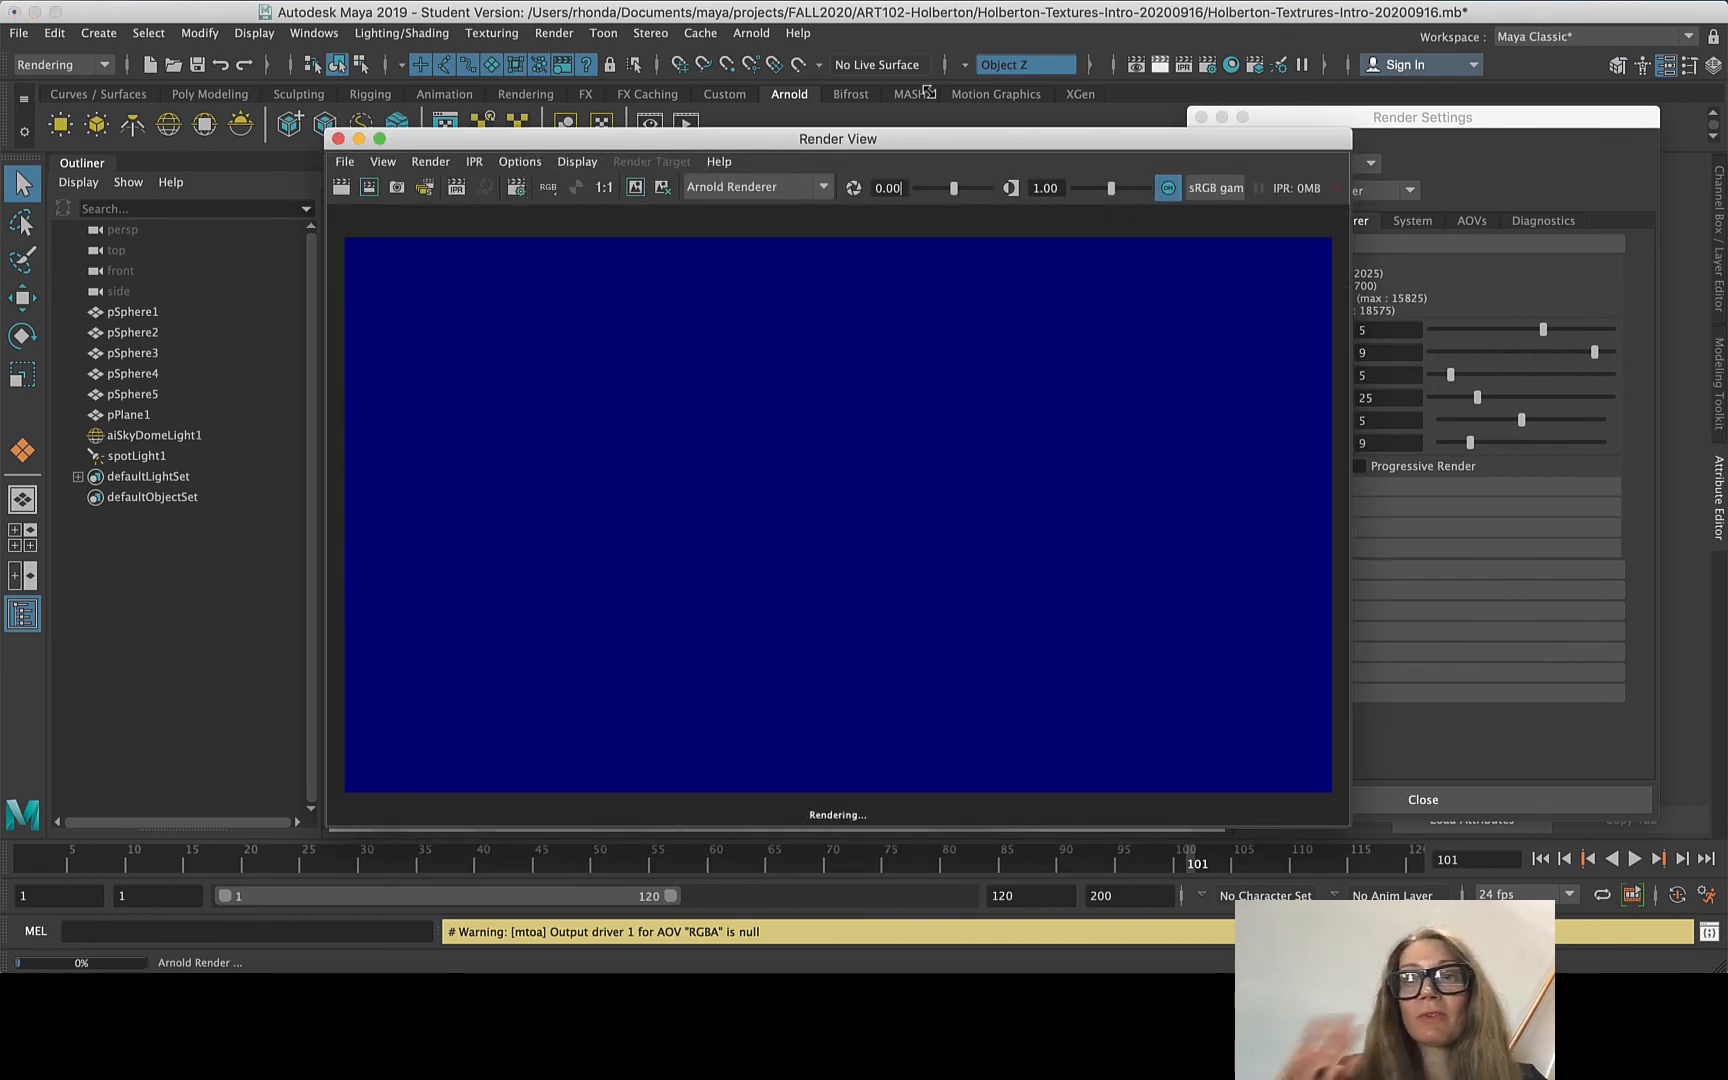
pyautogui.moveTo(928, 138); pyautogui.dragTo(702, 109)
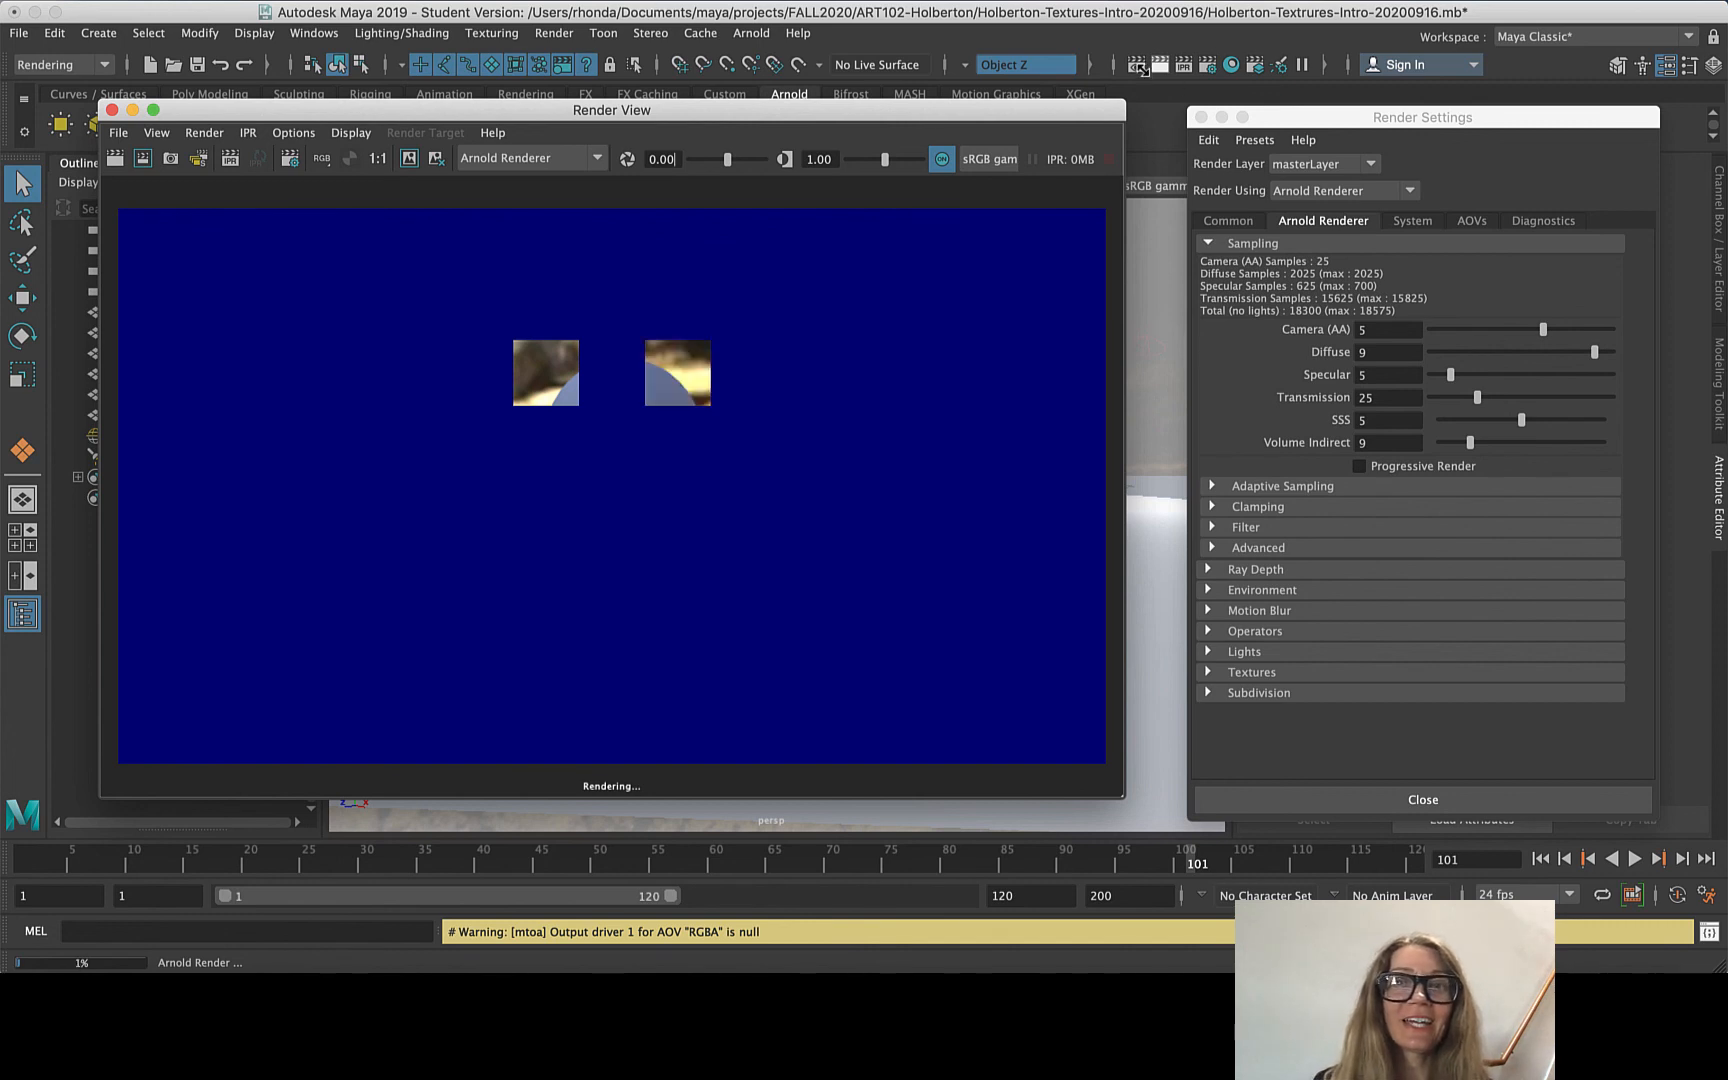
pyautogui.moveTo(912, 112); pyautogui.dragTo(941, 125)
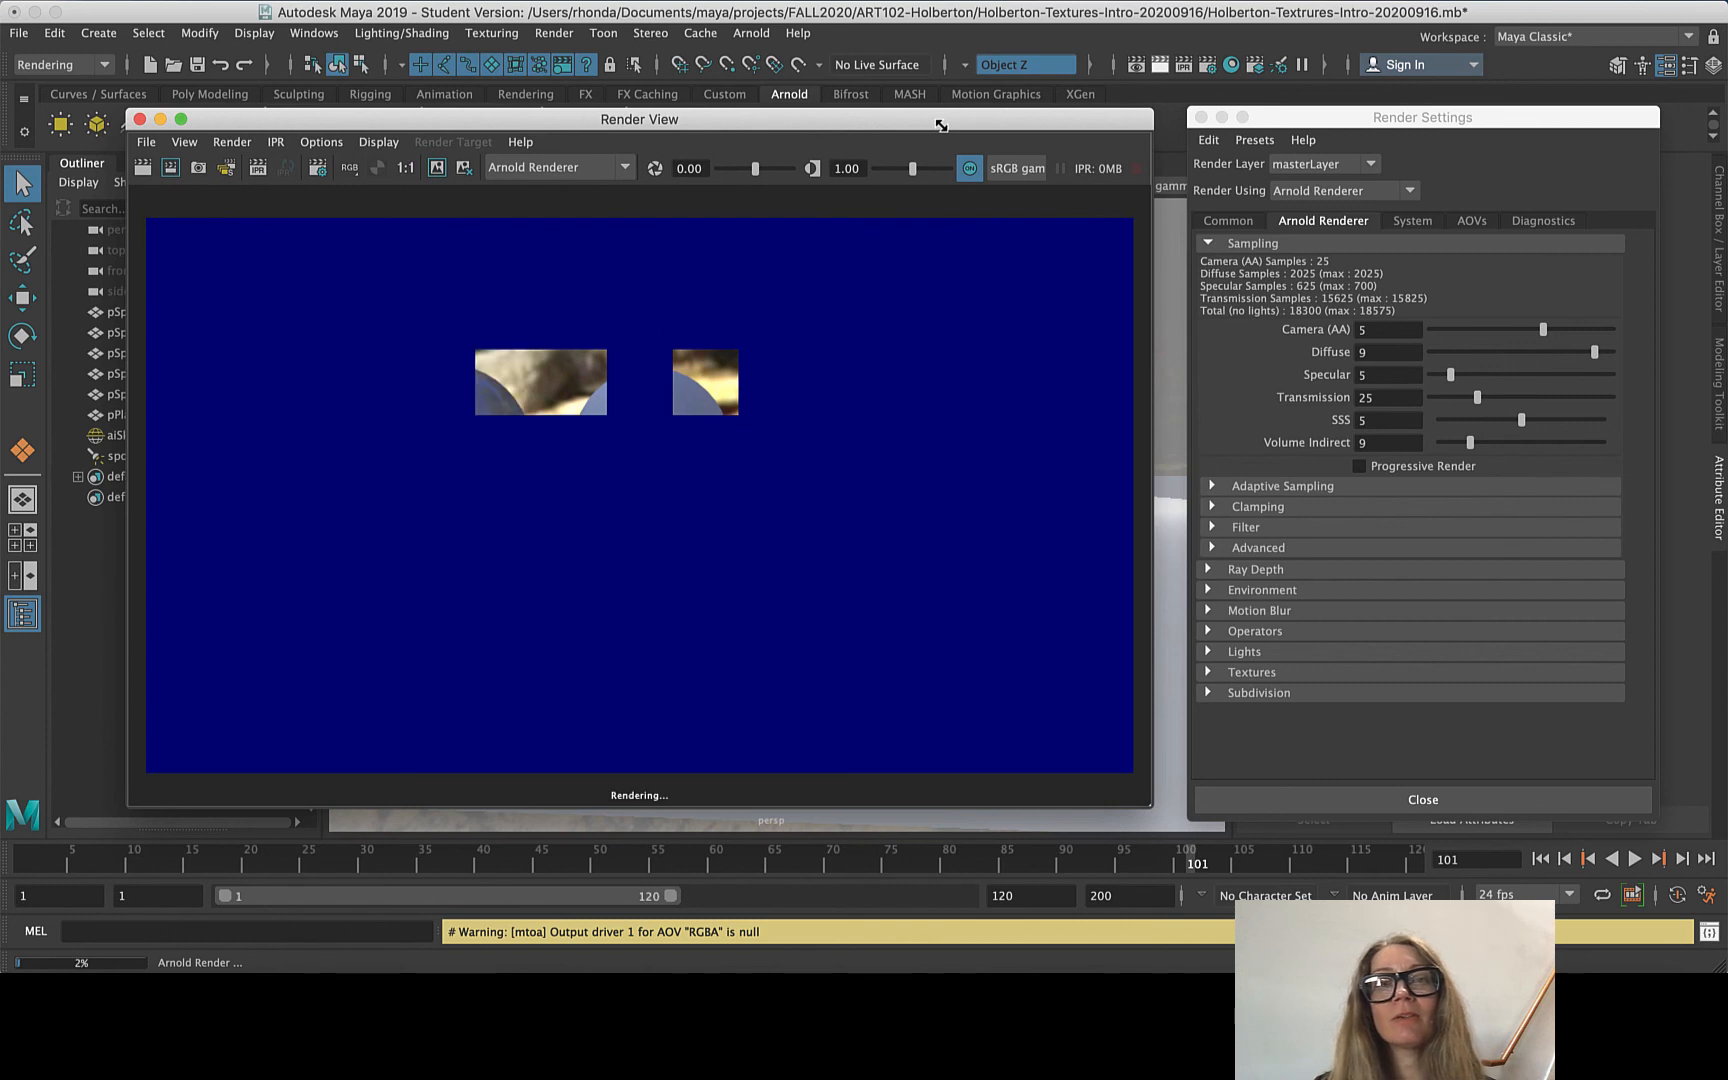